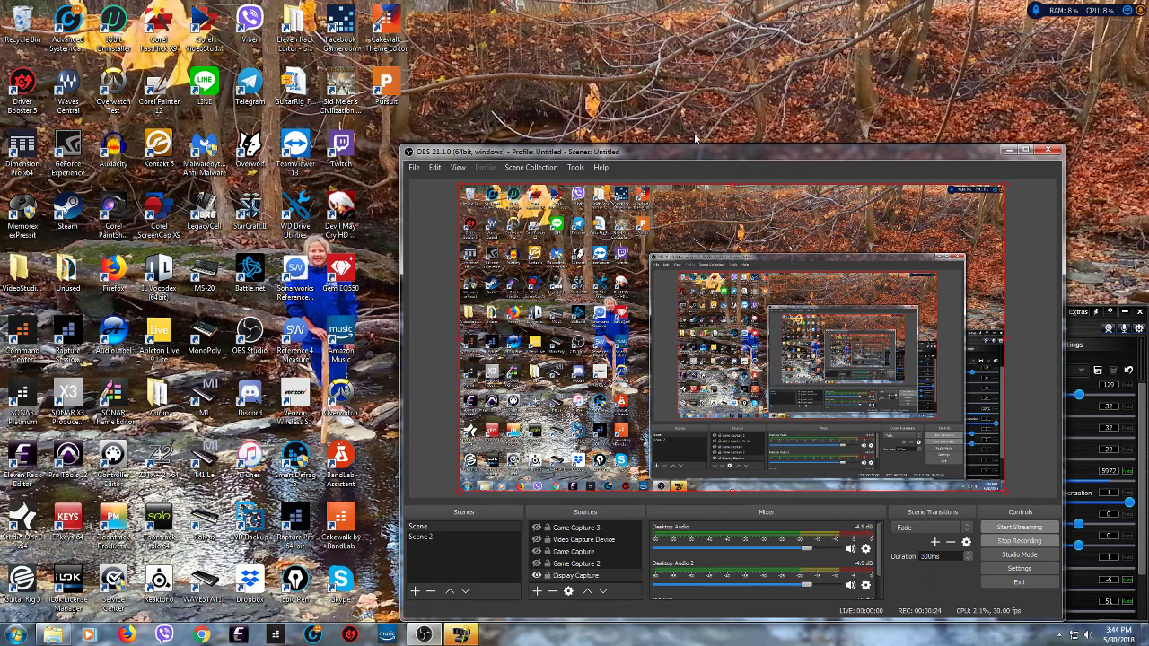
Step: Move the OBS window higher on the desktop and dismiss the Advanced SystemCare pop-ups covering its mixer
left_click_drag(712, 160, 765, 119)
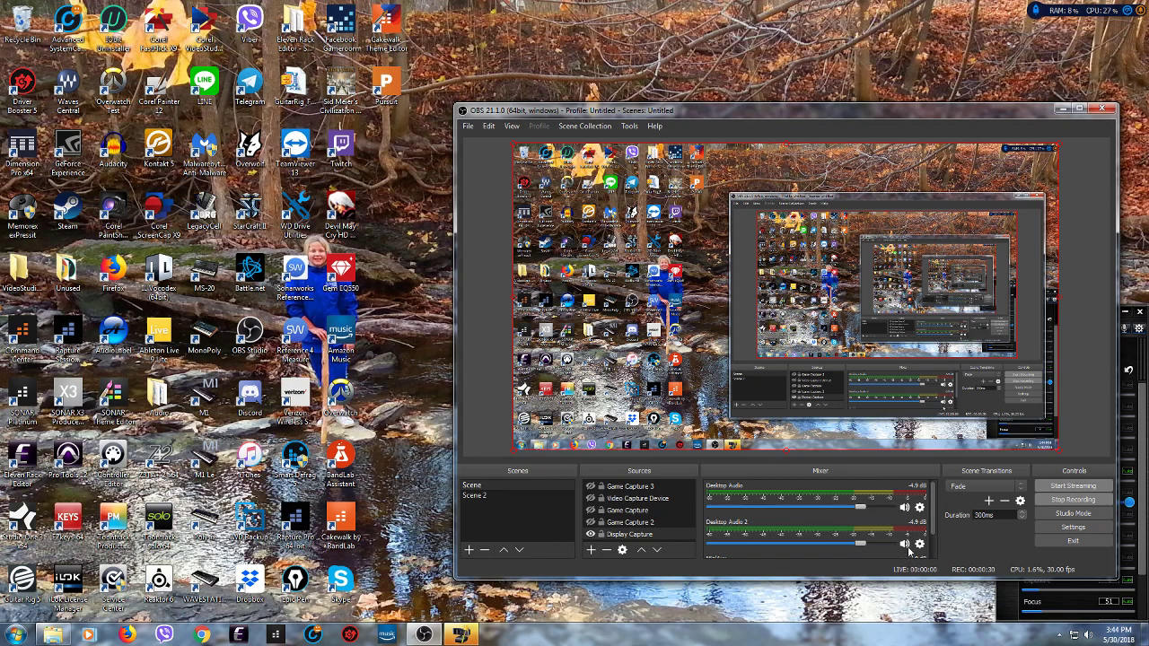
left_click_drag(935, 530, 934, 556)
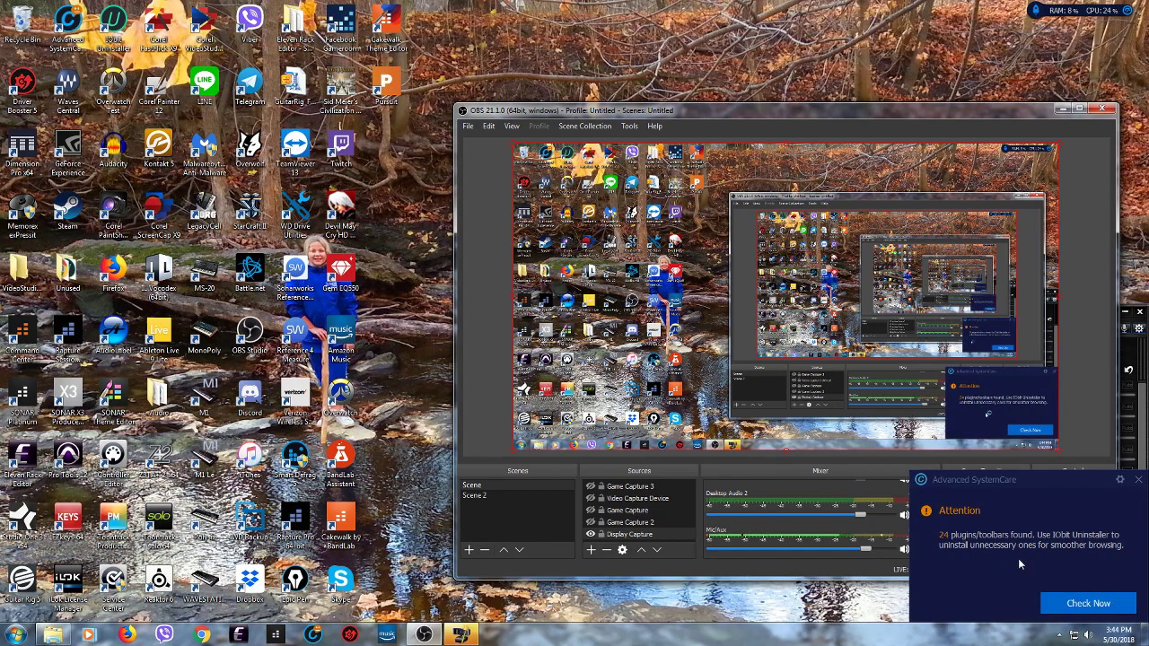
left_click(1139, 479)
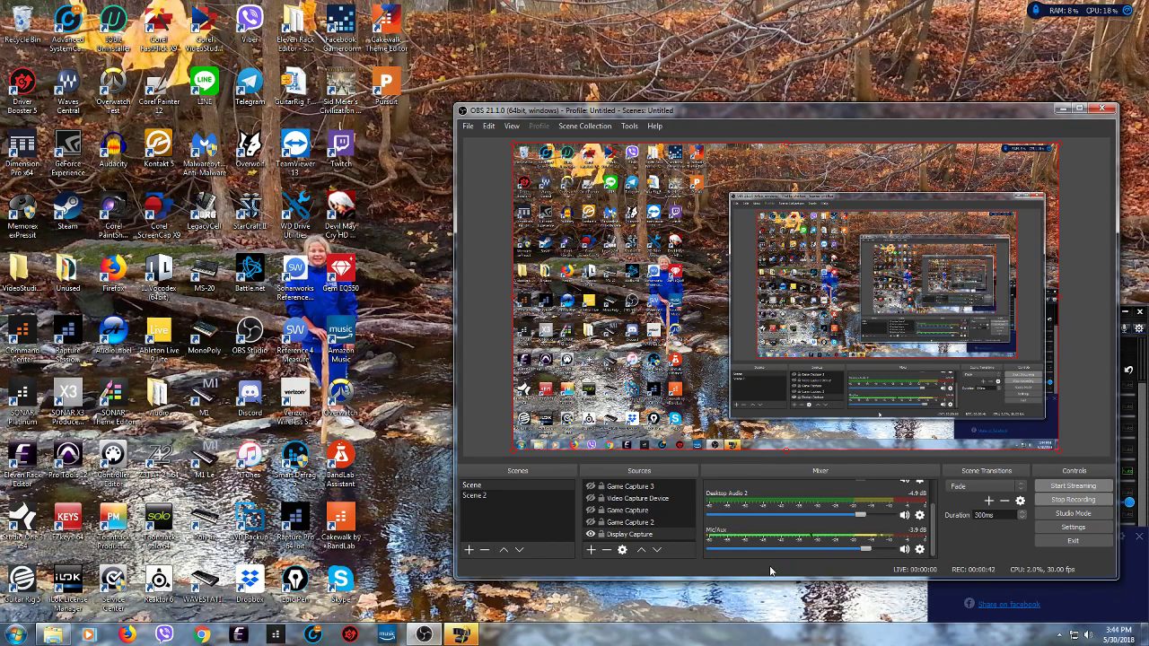
left_click(1139, 538)
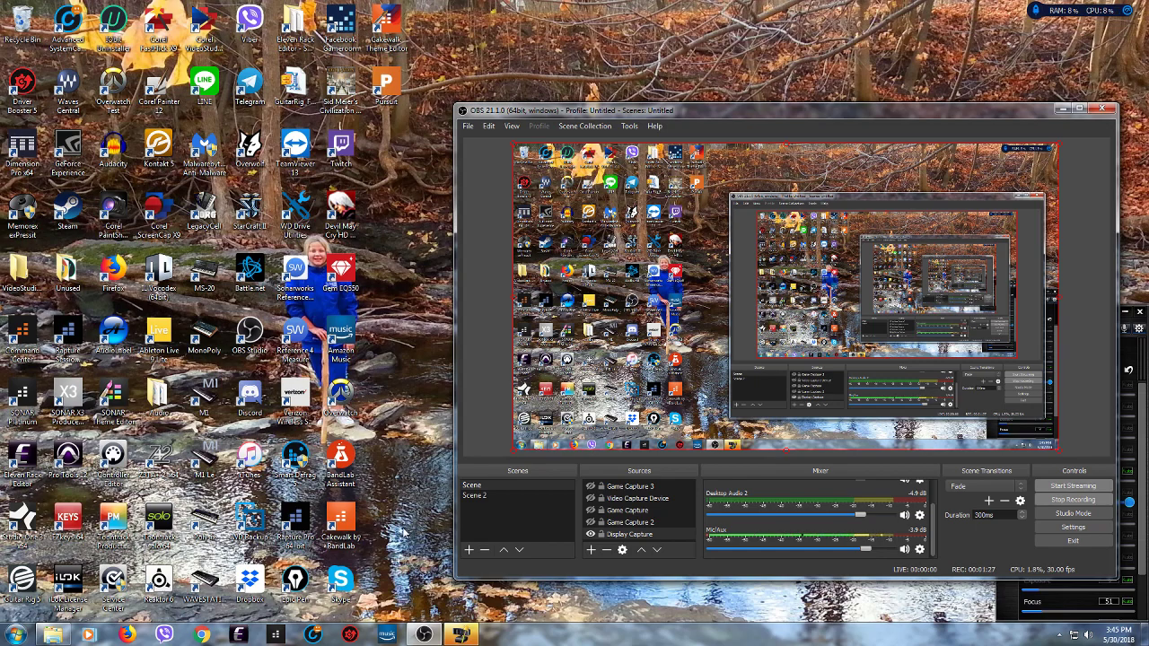
Step: Launch Cakewalk by BandLab and look through the start screen's new, recent and existing project choices without opening one
double_click(341, 520)
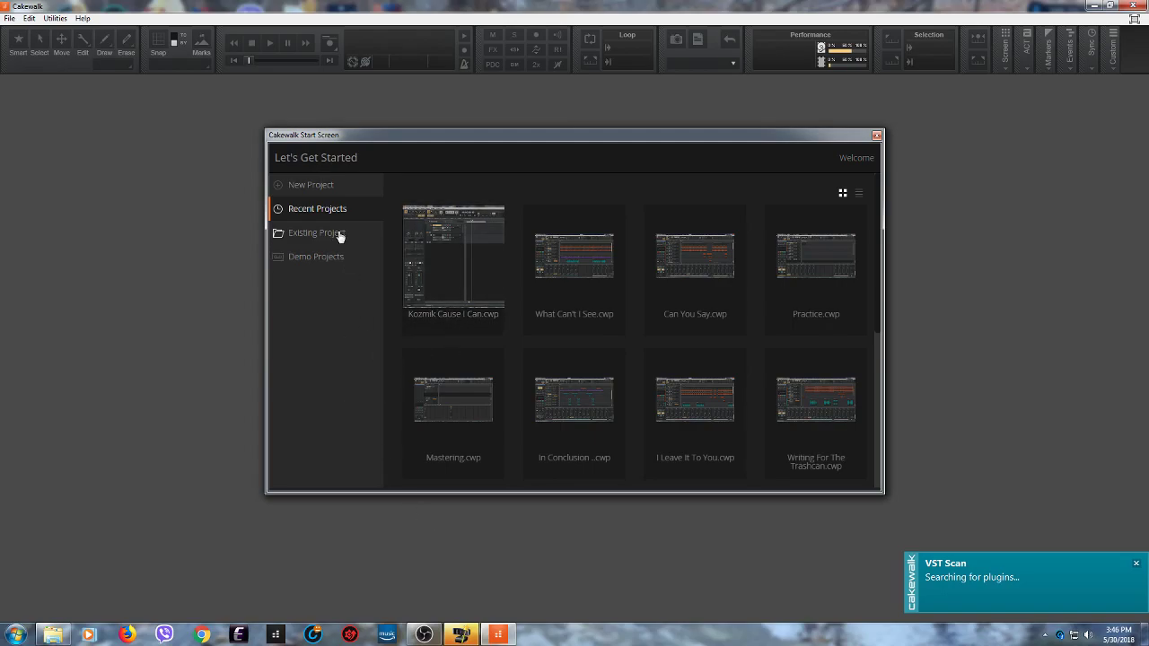
left_click(314, 187)
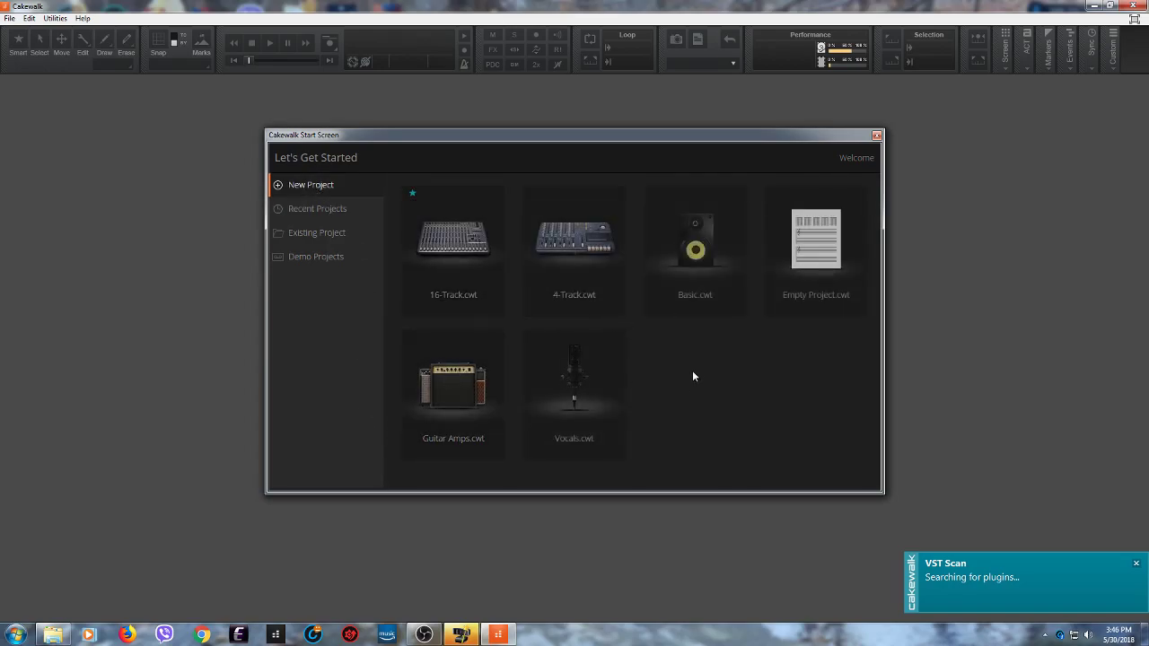
left_click(329, 213)
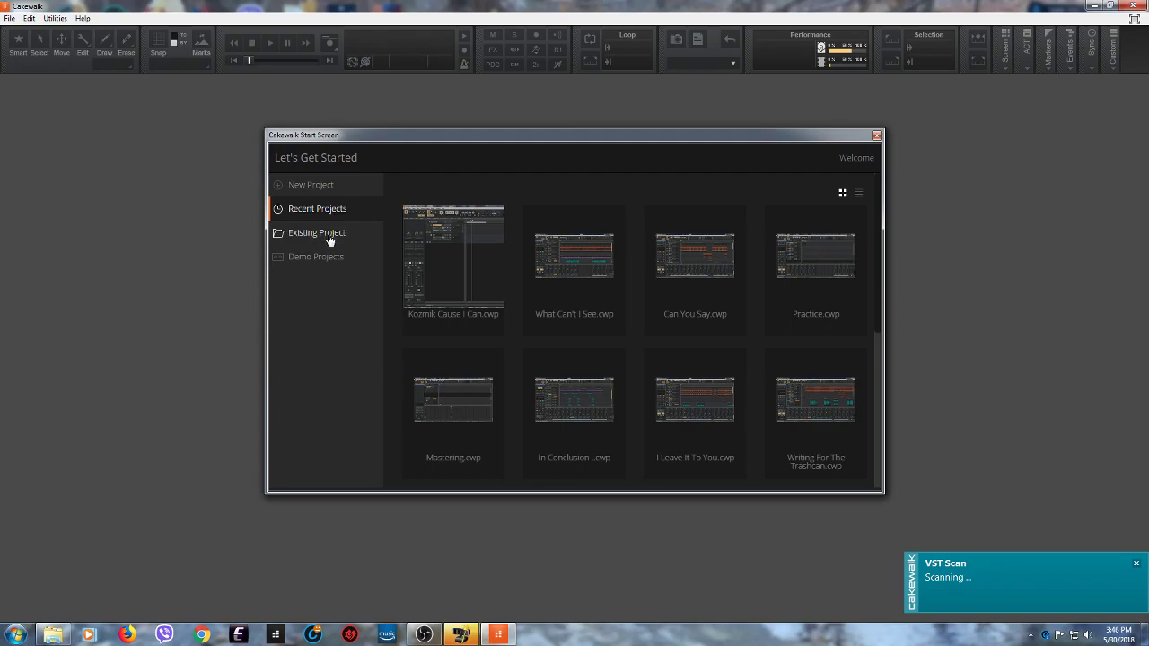
left_click(329, 238)
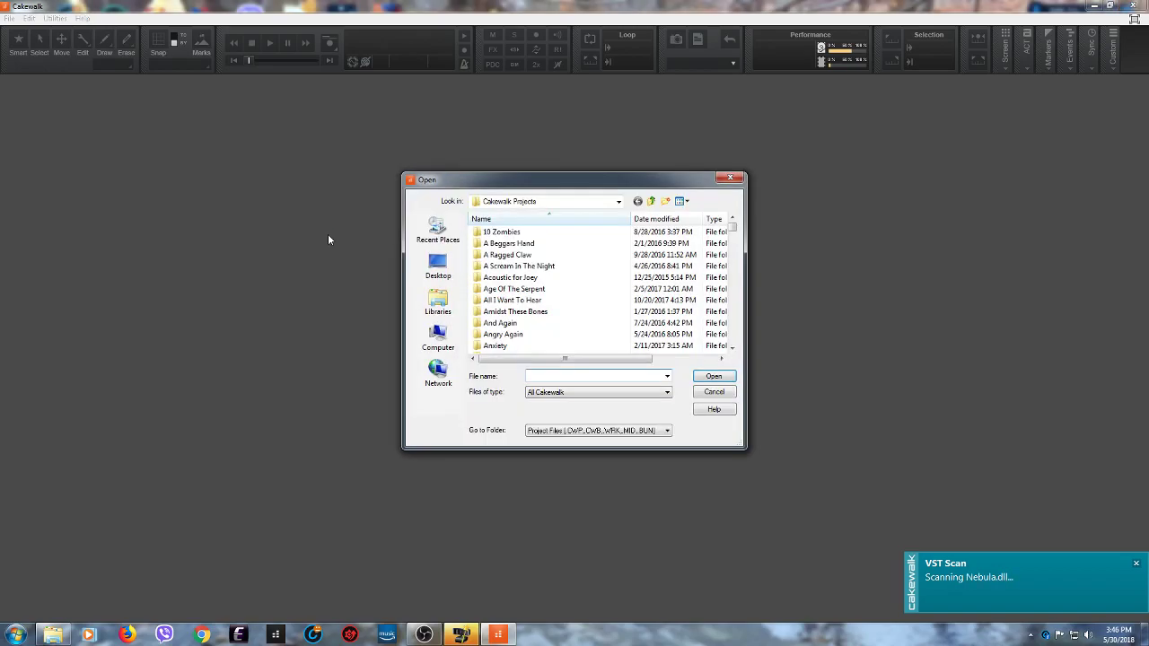
left_click(731, 178)
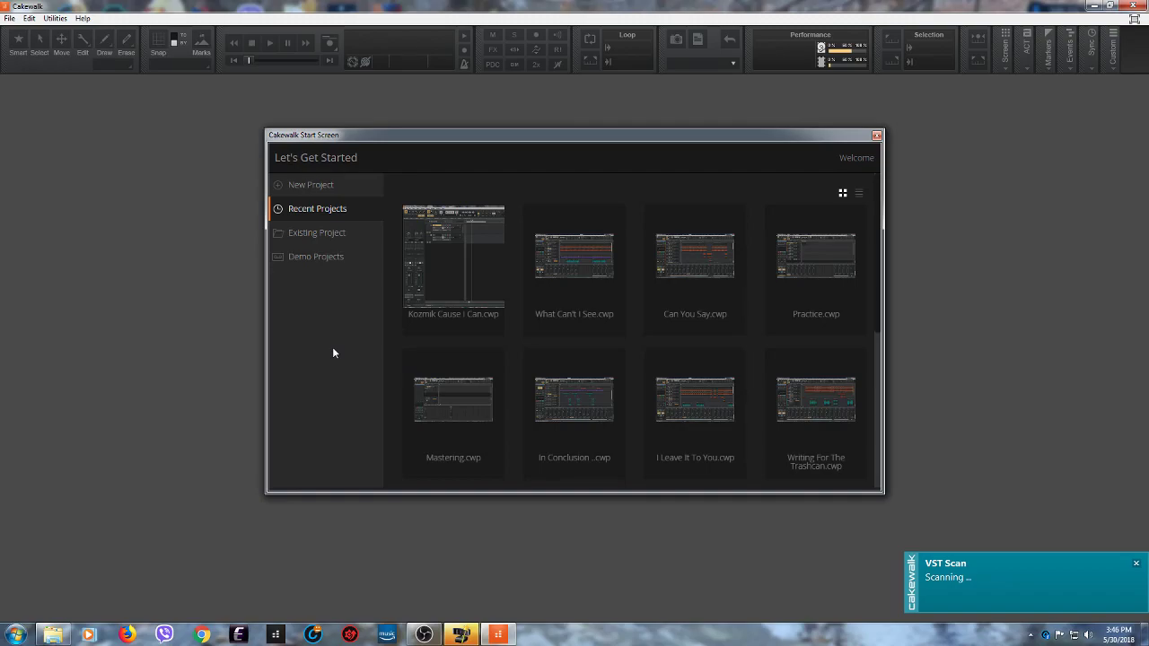
Step: Create a new project from the 4-Track.cwt template
left_click(321, 187)
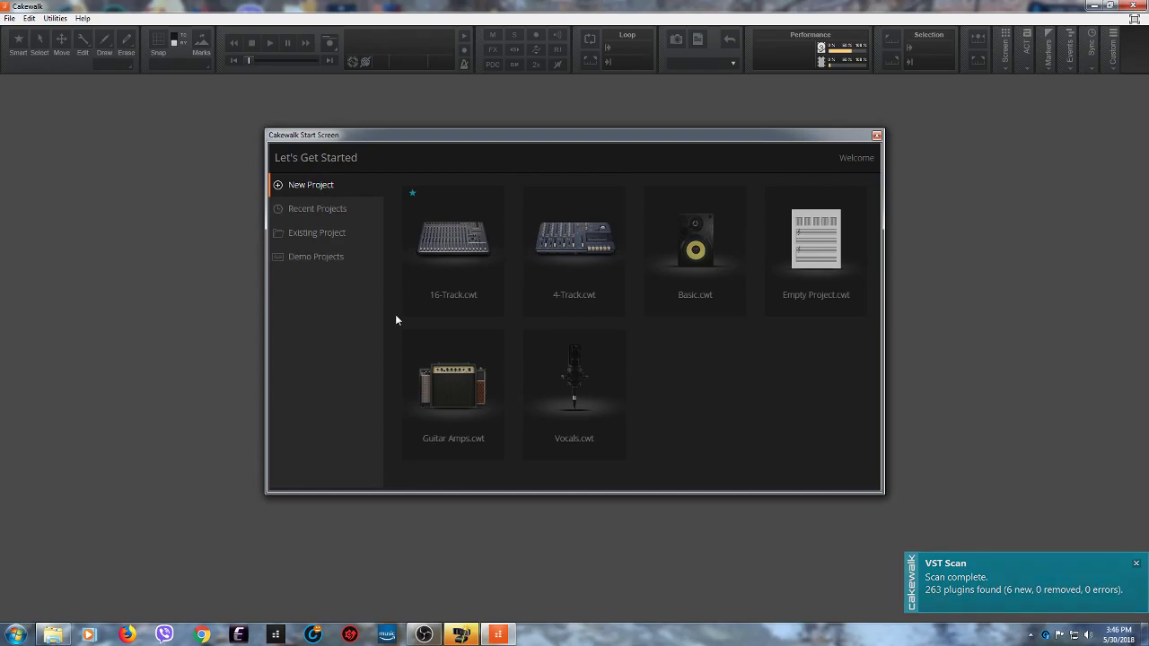
left_click(568, 301)
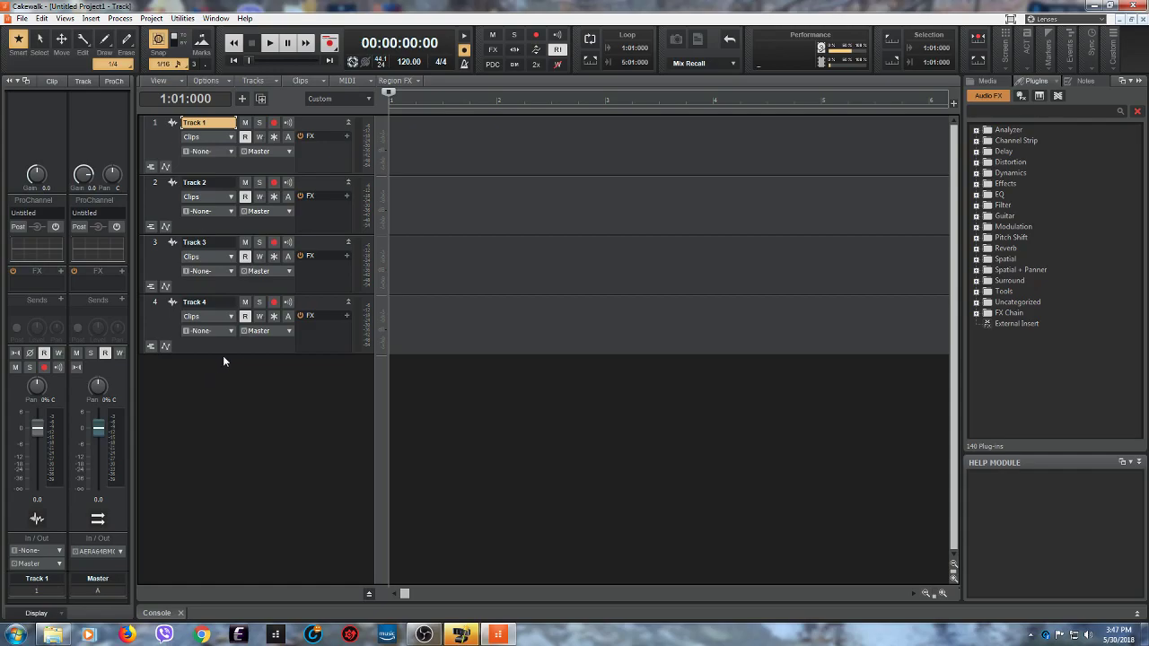
Step: Check the input source choices for Track 2, and show the Console view at a reduced height below the tracks
left_click(231, 212)
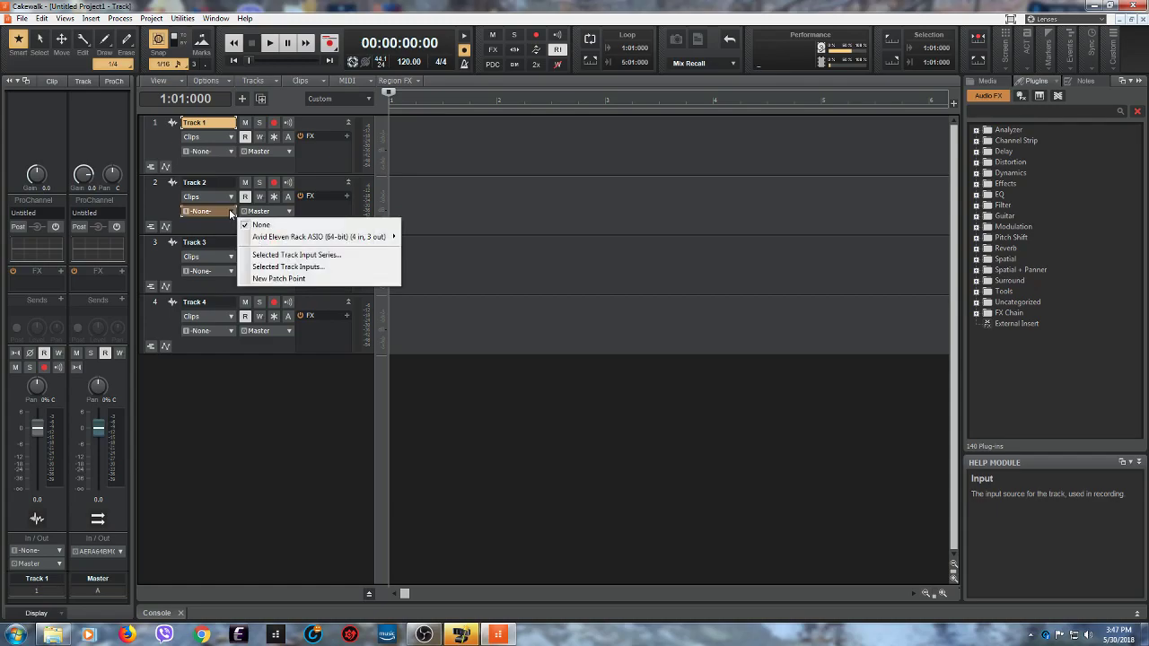
left_click(216, 219)
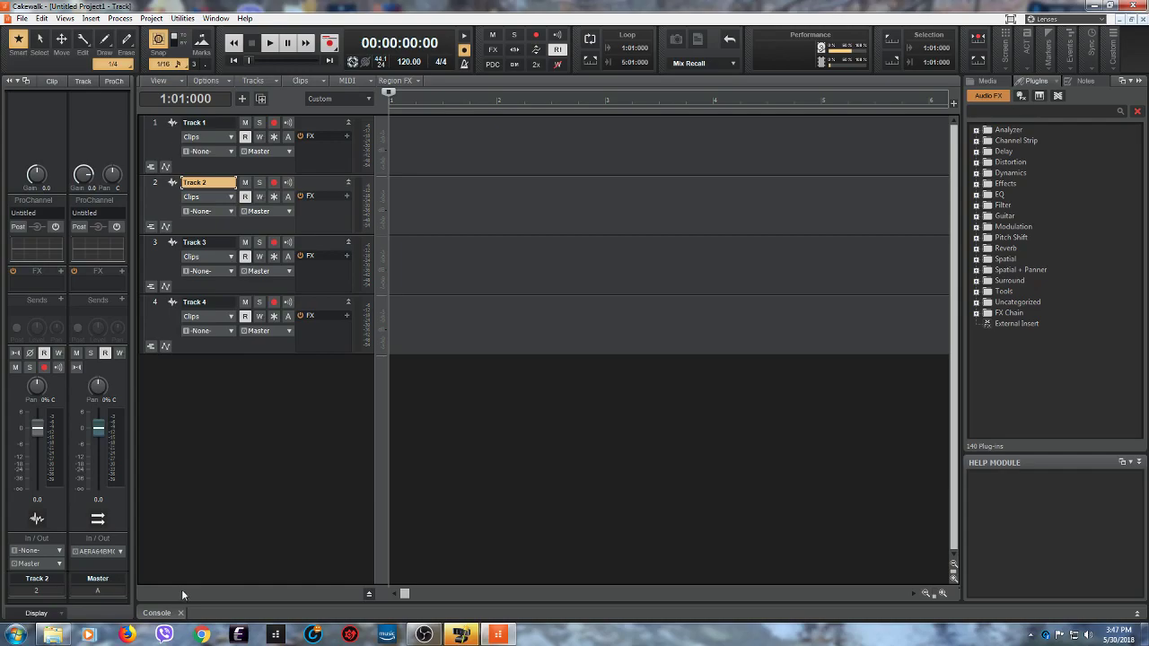
left_click(156, 613)
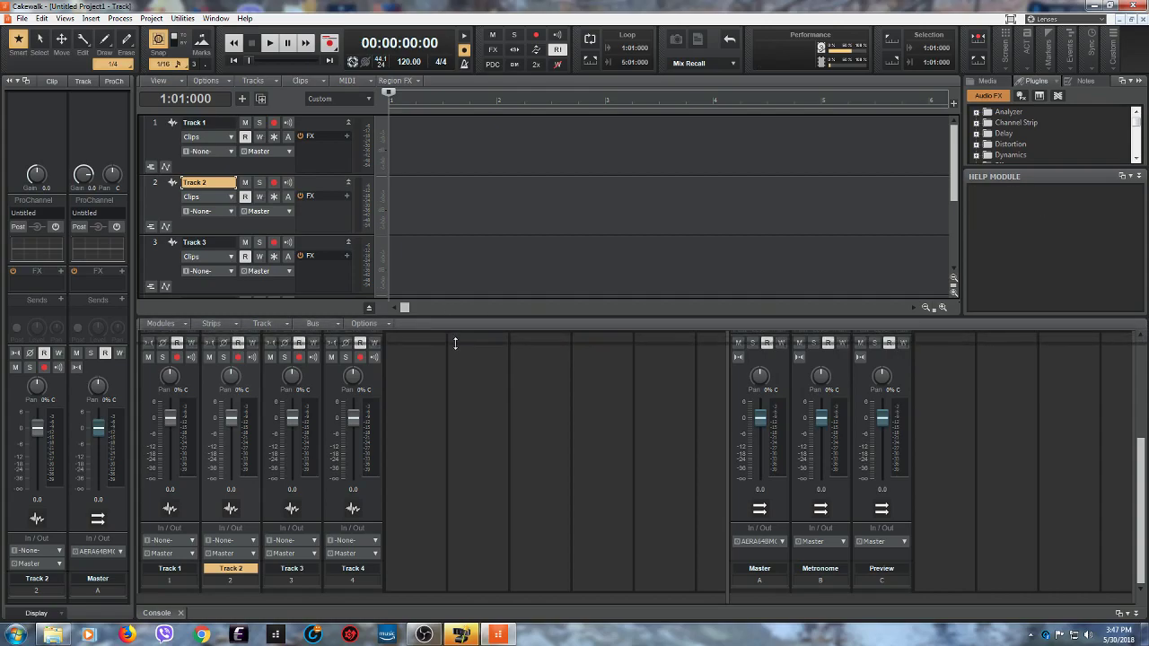
left_click_drag(455, 343, 456, 344)
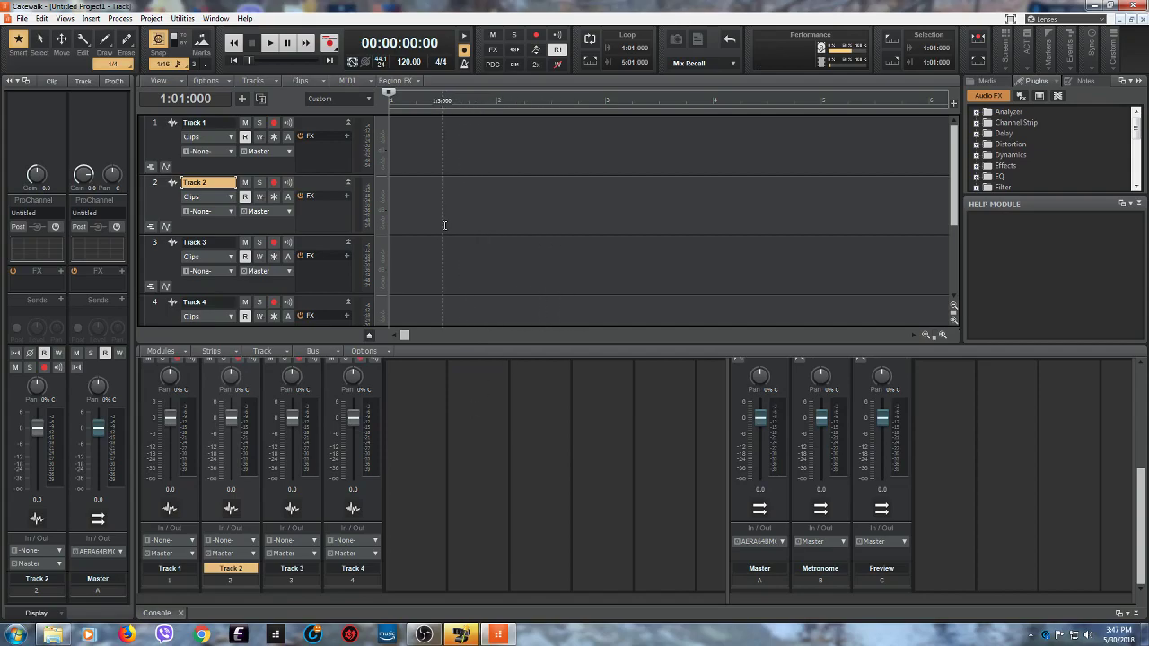
Step: Select Tracks 2 through 4 and delete all three, keeping only Track 1
scroll(343, 269, "down", 3)
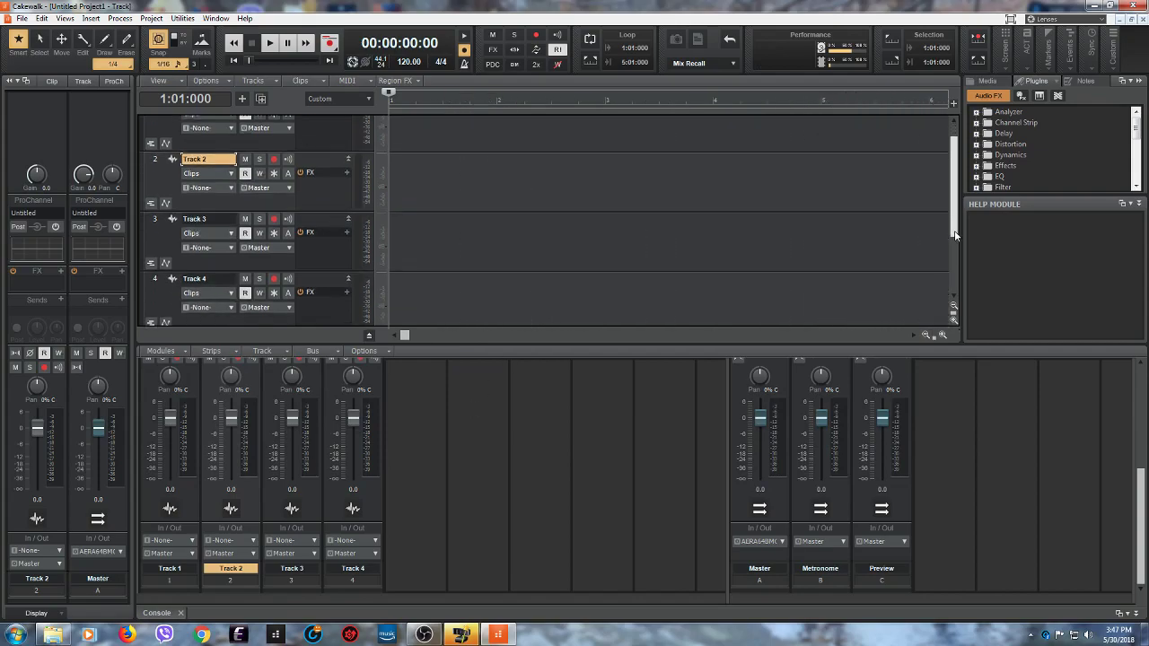
left_click_drag(163, 244, 159, 184)
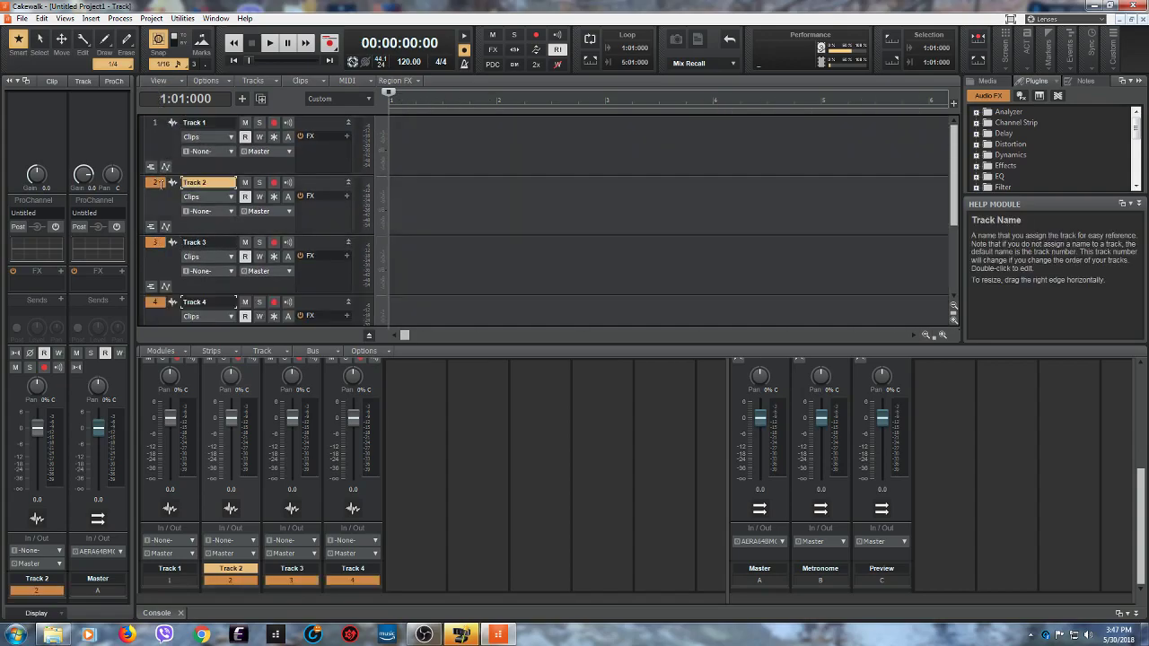
left_click(41, 18)
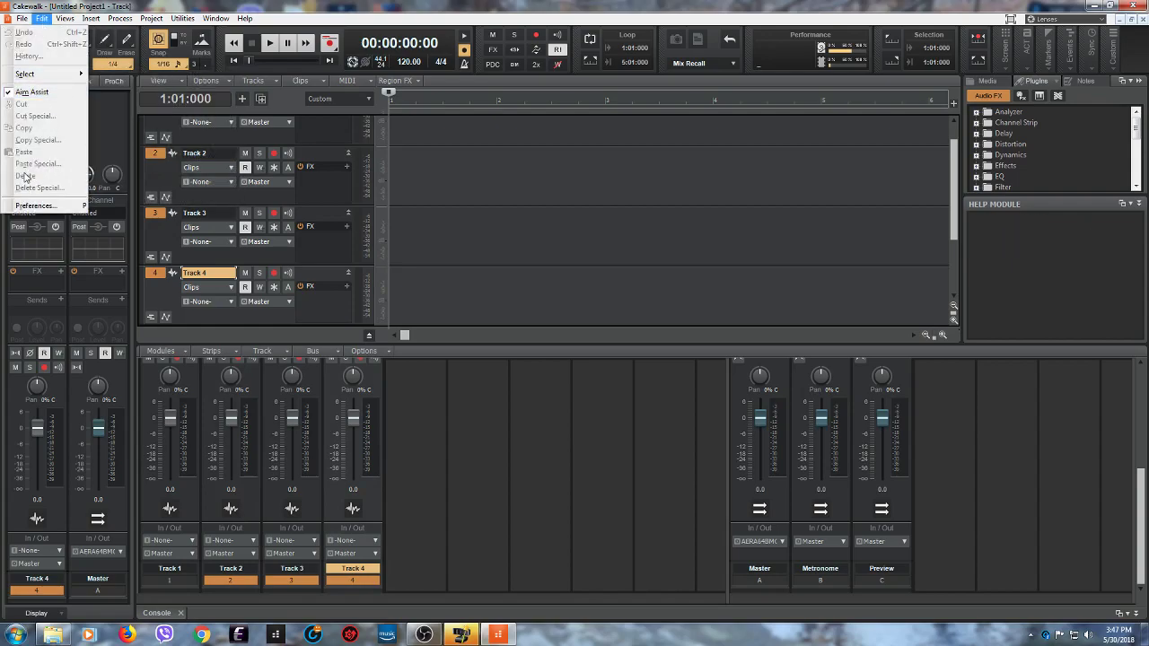
right_click(158, 172)
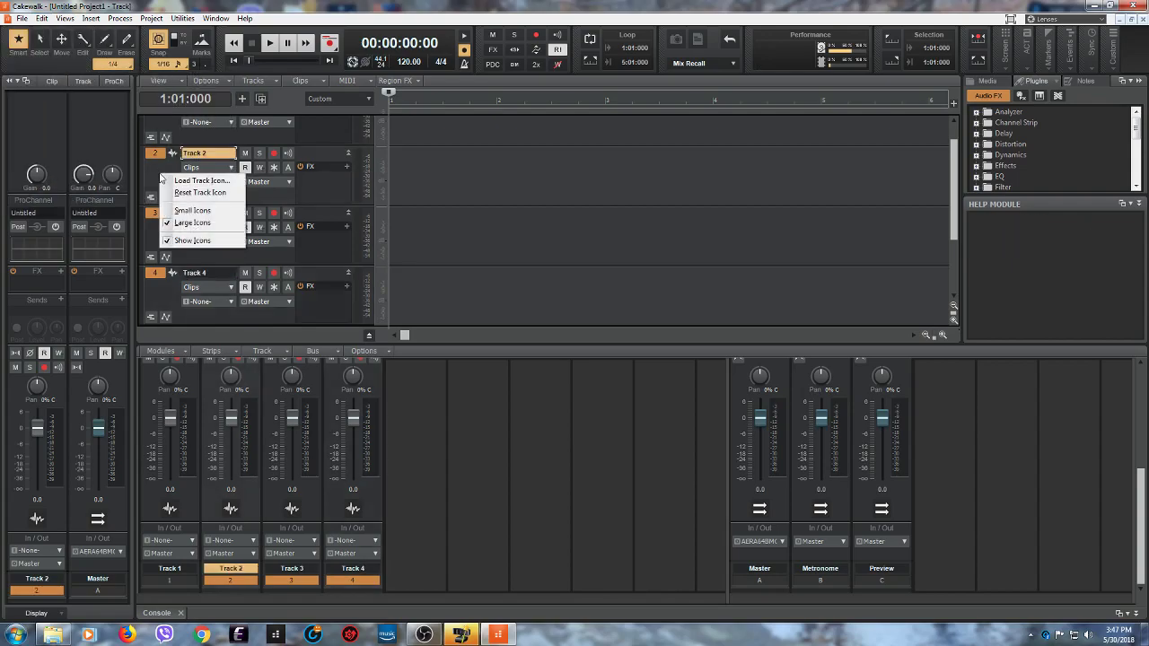
left_click(151, 175)
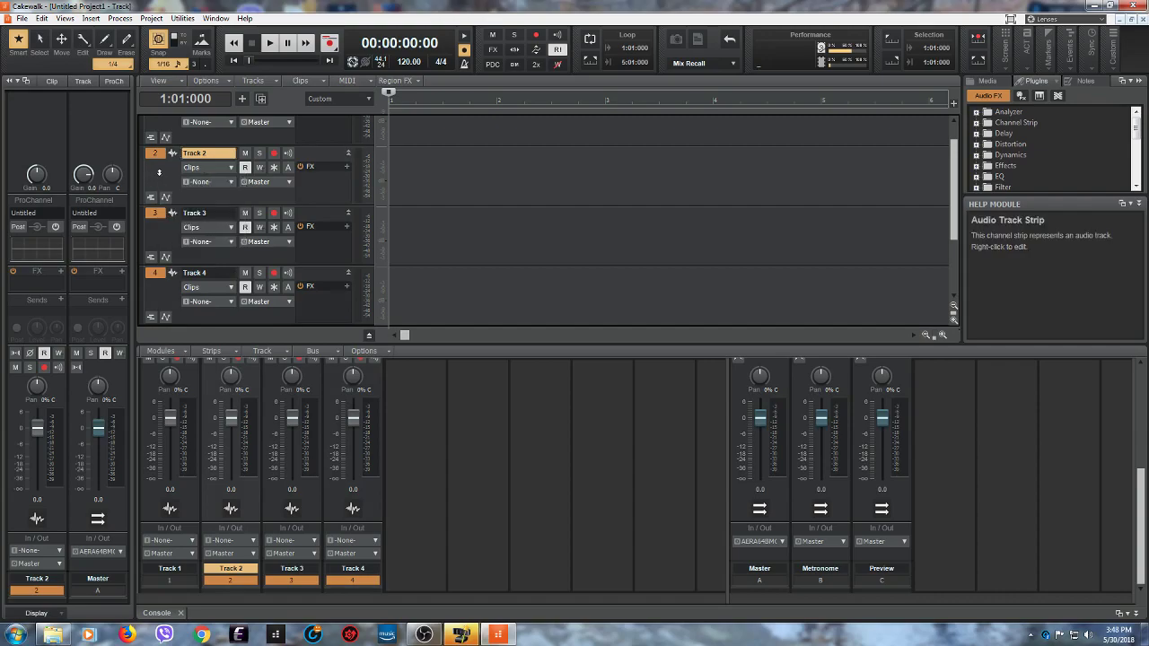
right_click(229, 195)
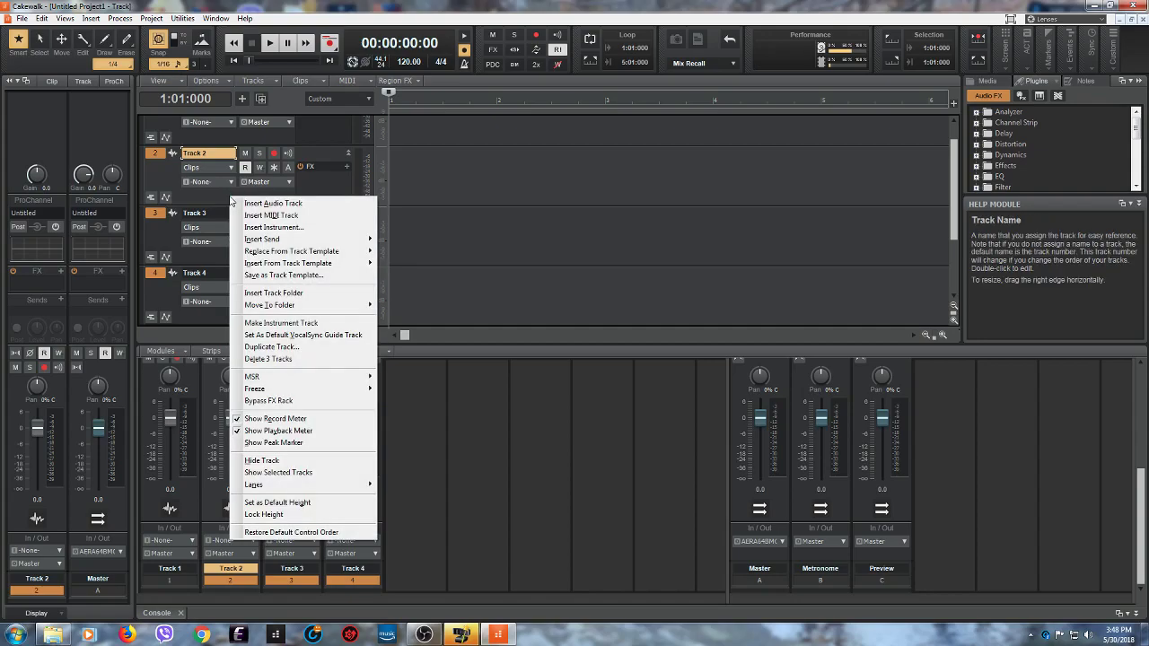
left_click(267, 358)
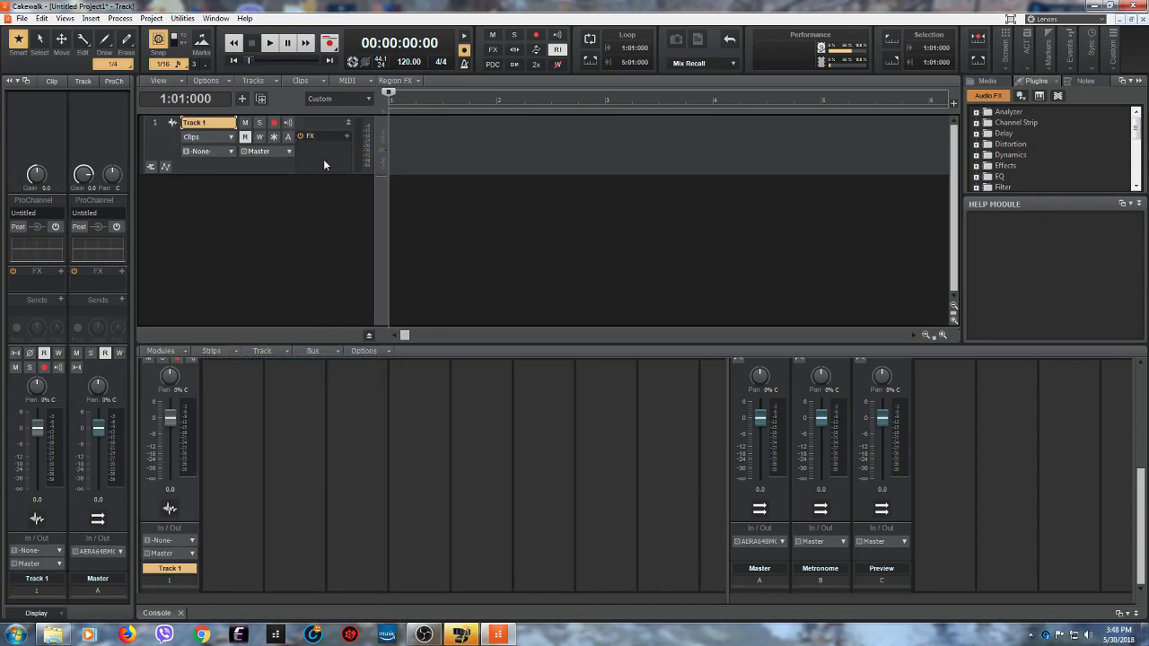
Step: Arm Track 1 for recording and turn on its input echo
left_click(274, 127)
left_click(288, 123)
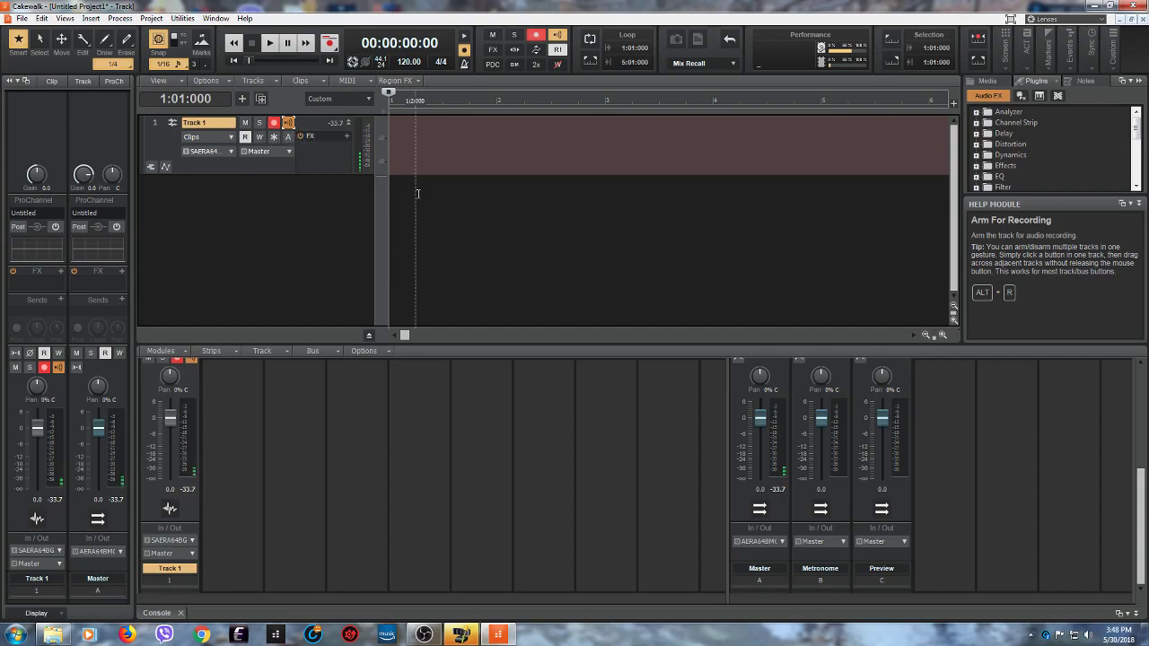
Step: Toggle Track 1's record arm and input echo off and back on to compare their states
left_click(274, 126)
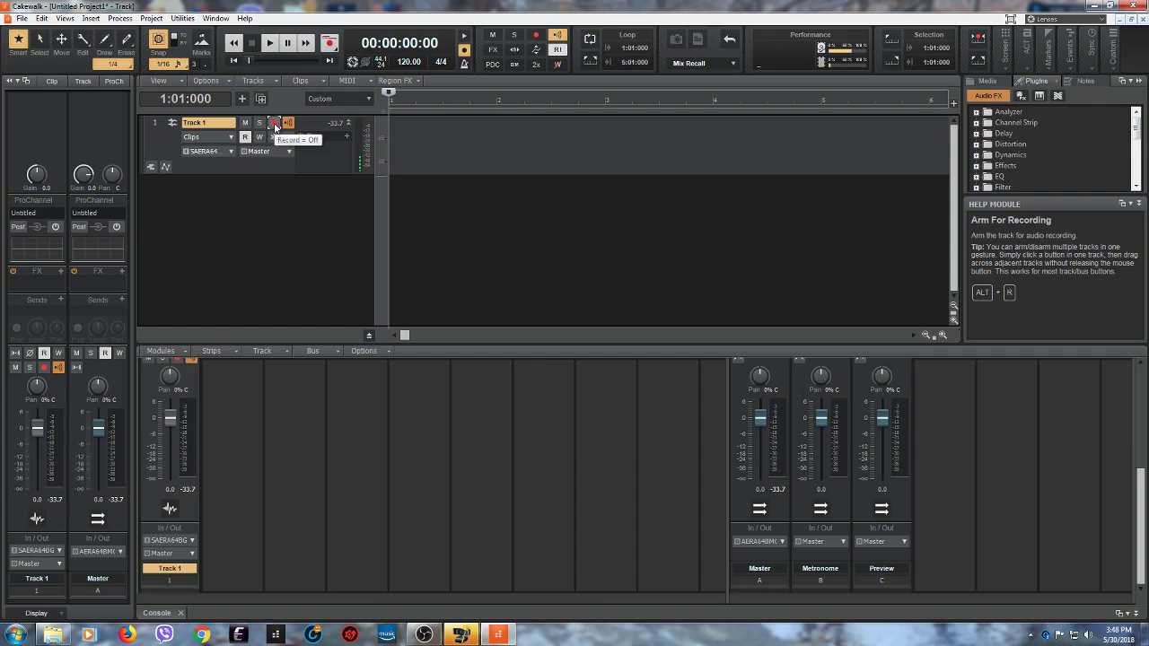
left_click(275, 126)
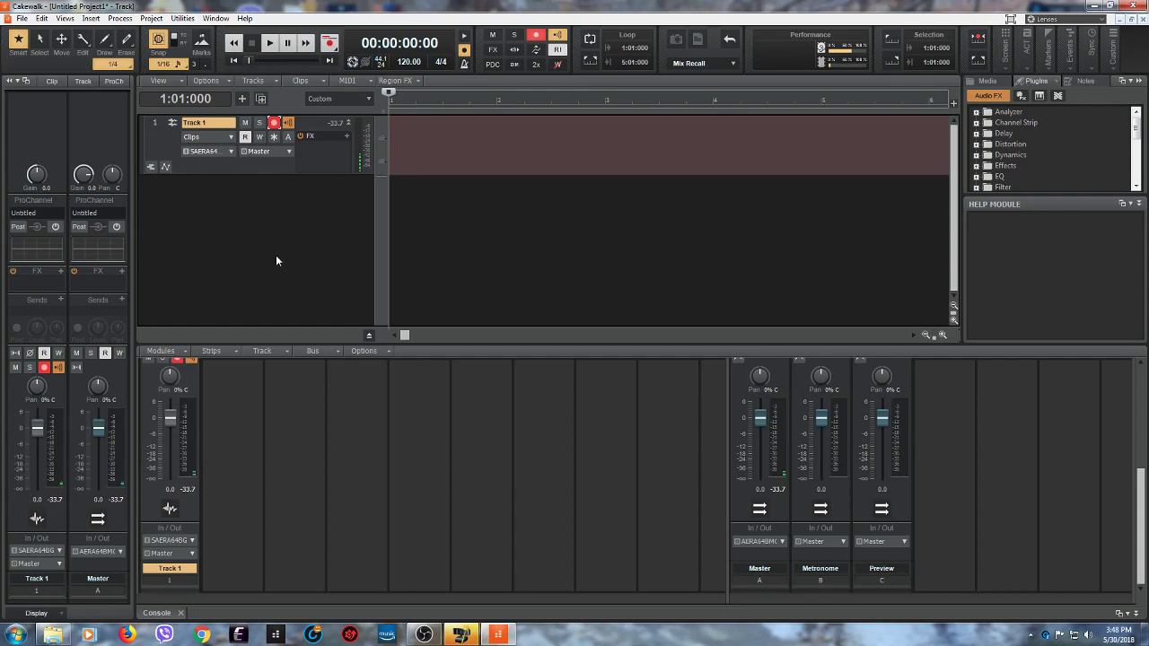
left_click(274, 124)
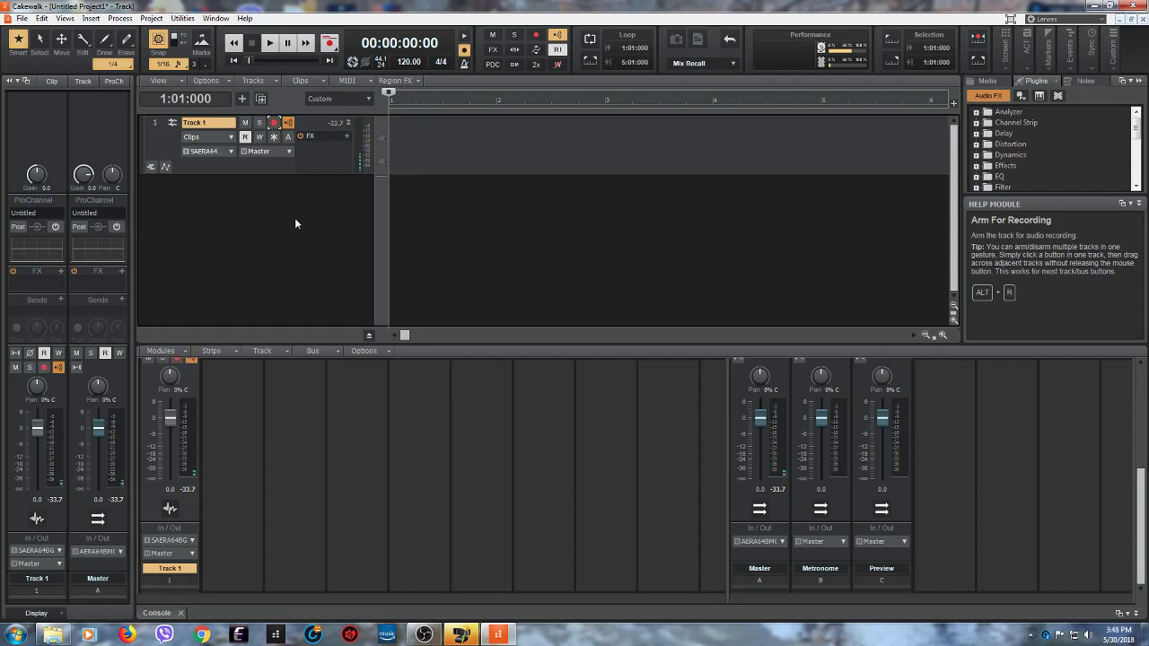
left_click(274, 124)
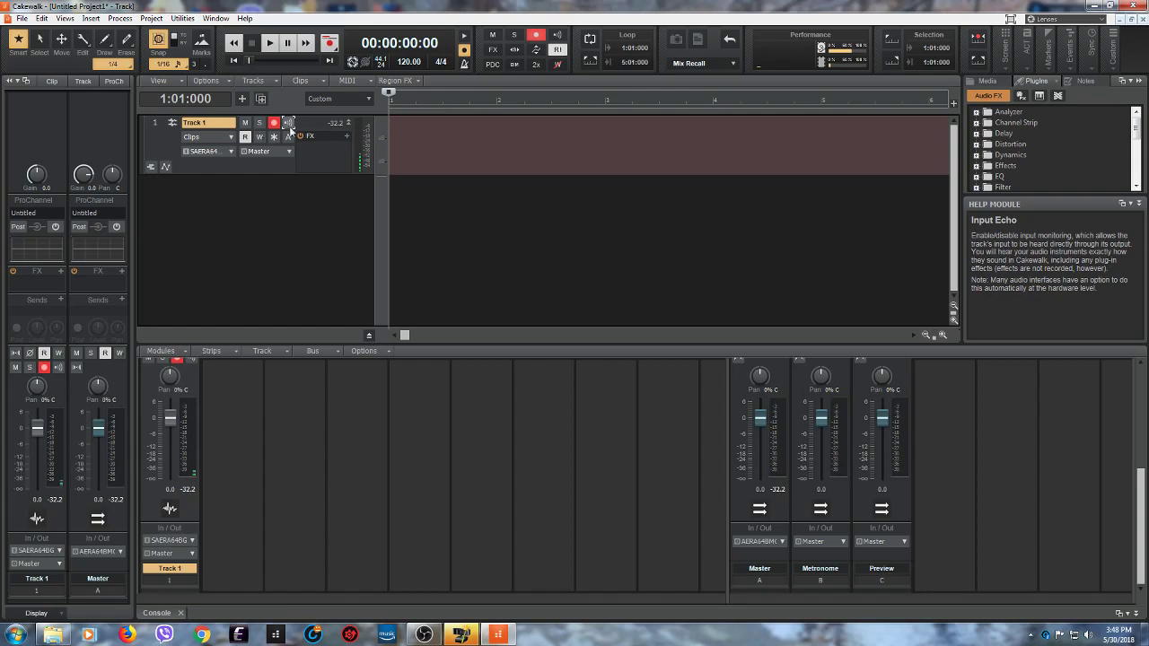
left_click(289, 123)
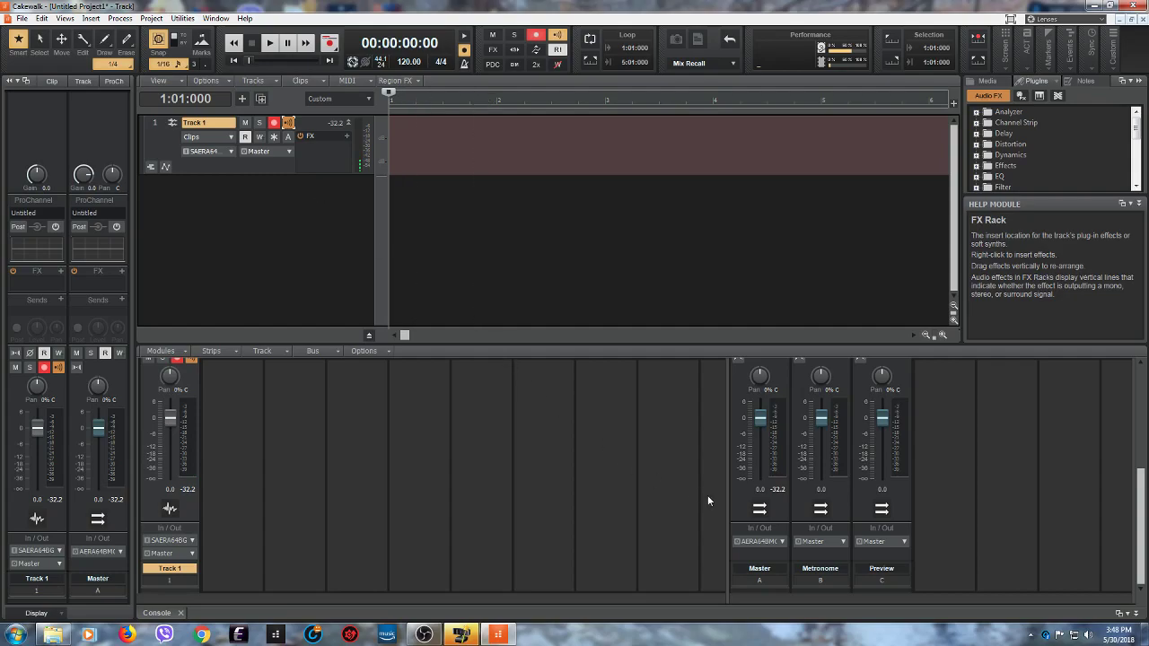
Step: Widen the track strip area of the console, and enable the Console Emulator module in Track 1's ProChannel
left_click_drag(728, 506, 946, 505)
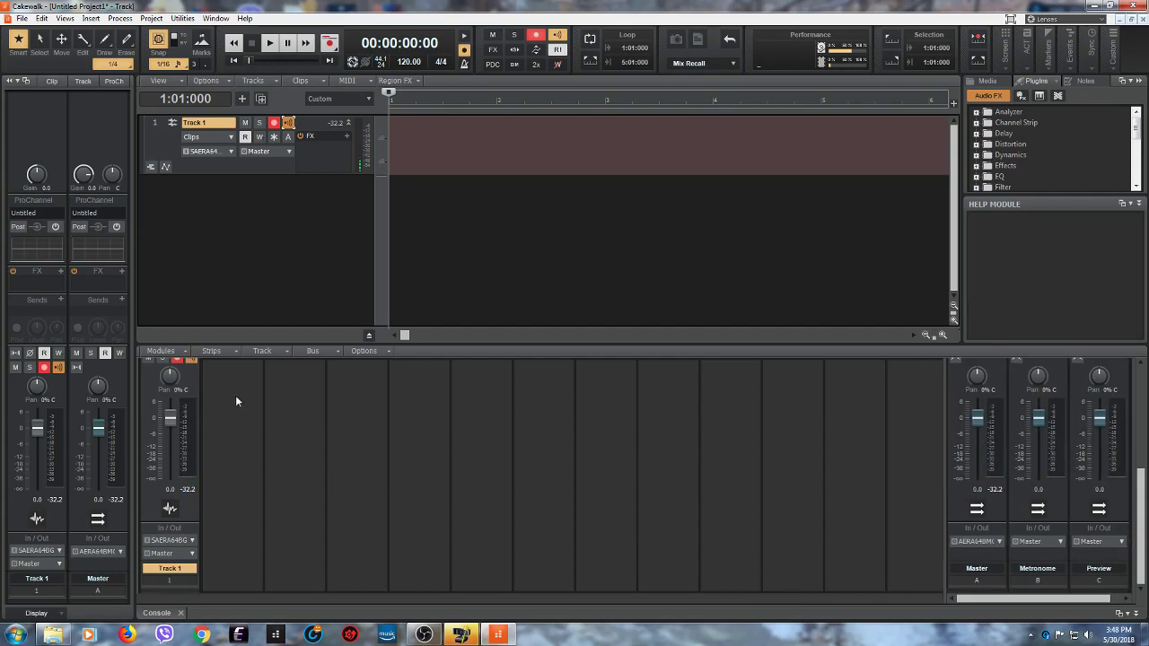
left_click(114, 81)
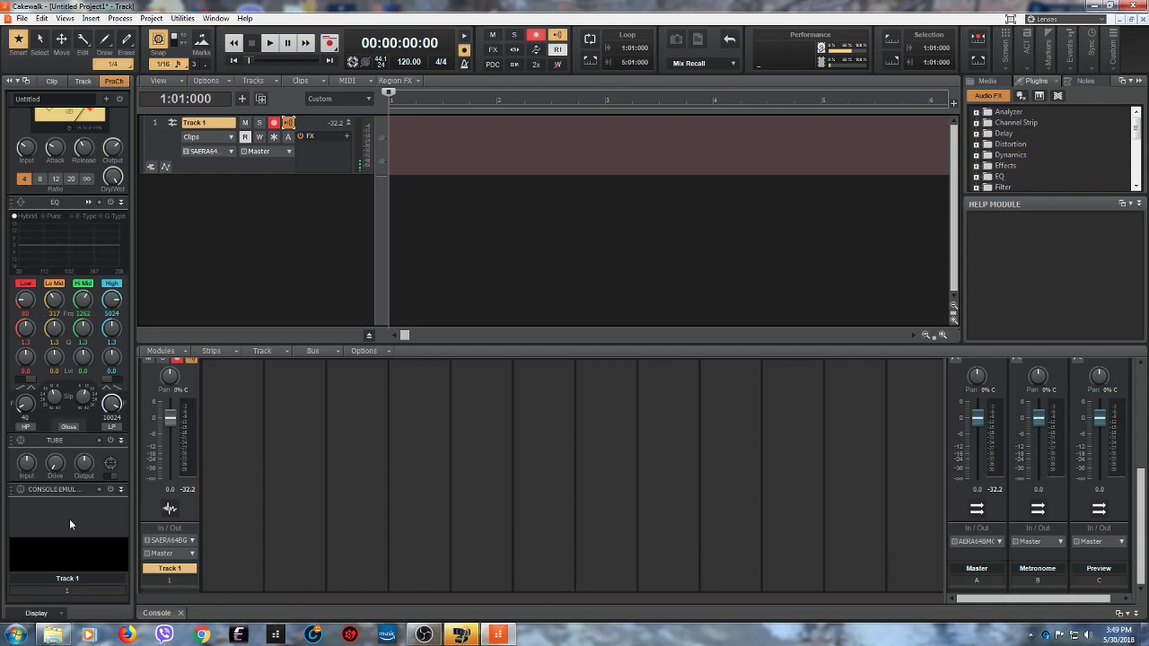
left_click(110, 490)
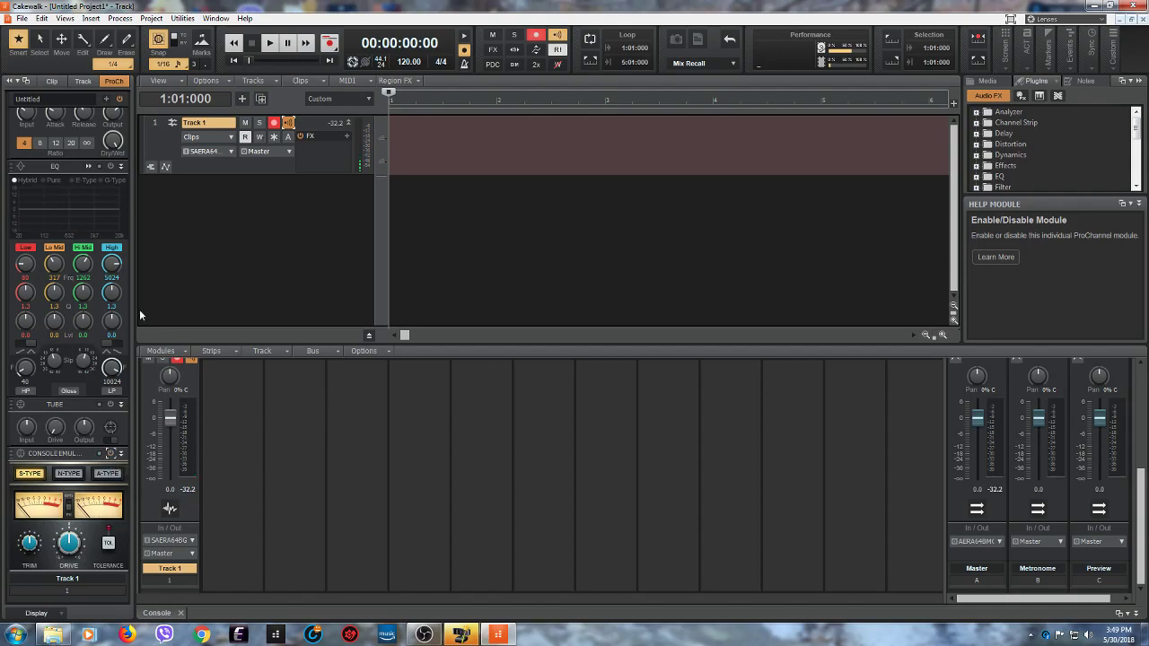
scroll(86, 281, "up", 2)
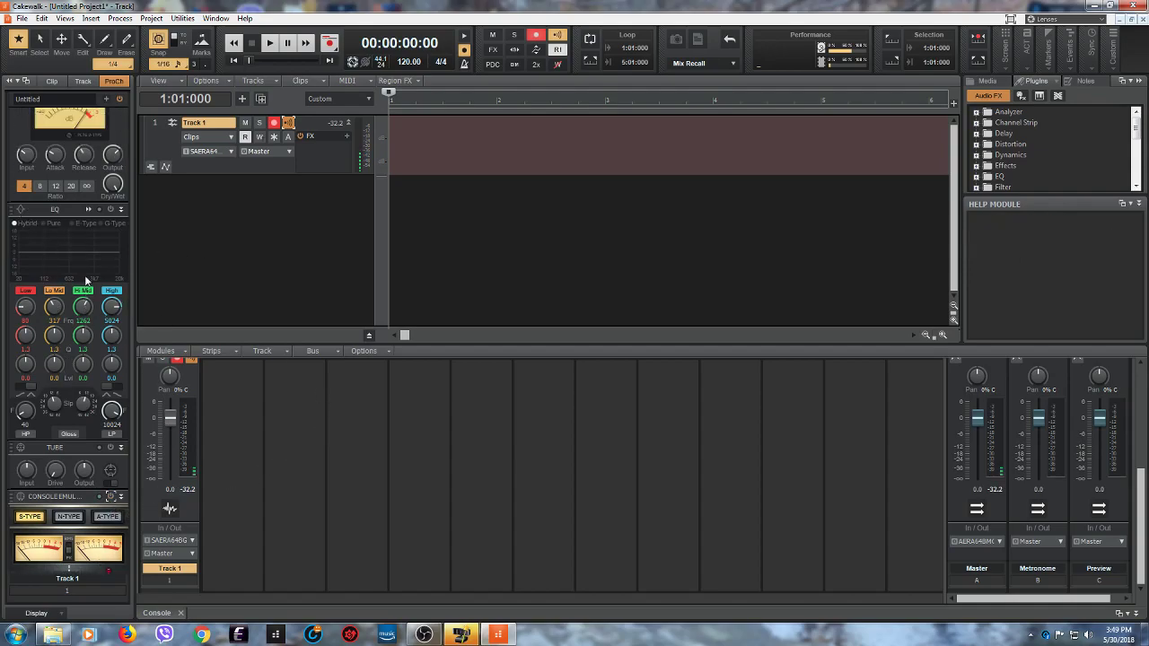
scroll(86, 281, "up", 1)
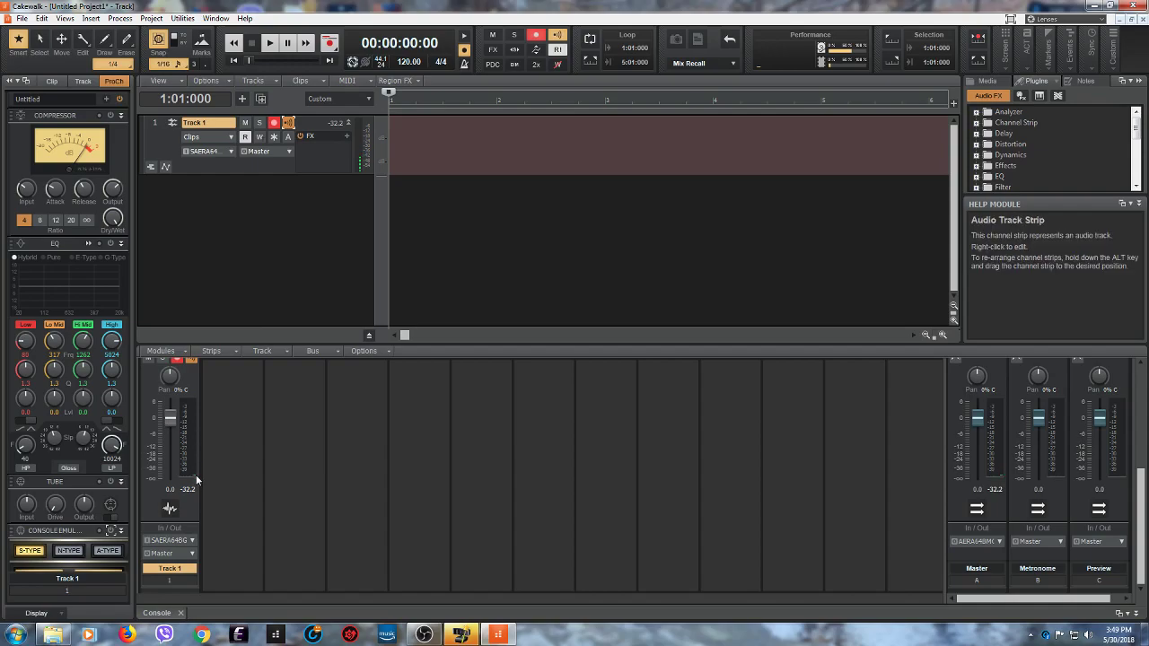
Step: Change Track 1's input to a left mono channel of the Avid Eleven Rack ASIO interface
left_click(231, 155)
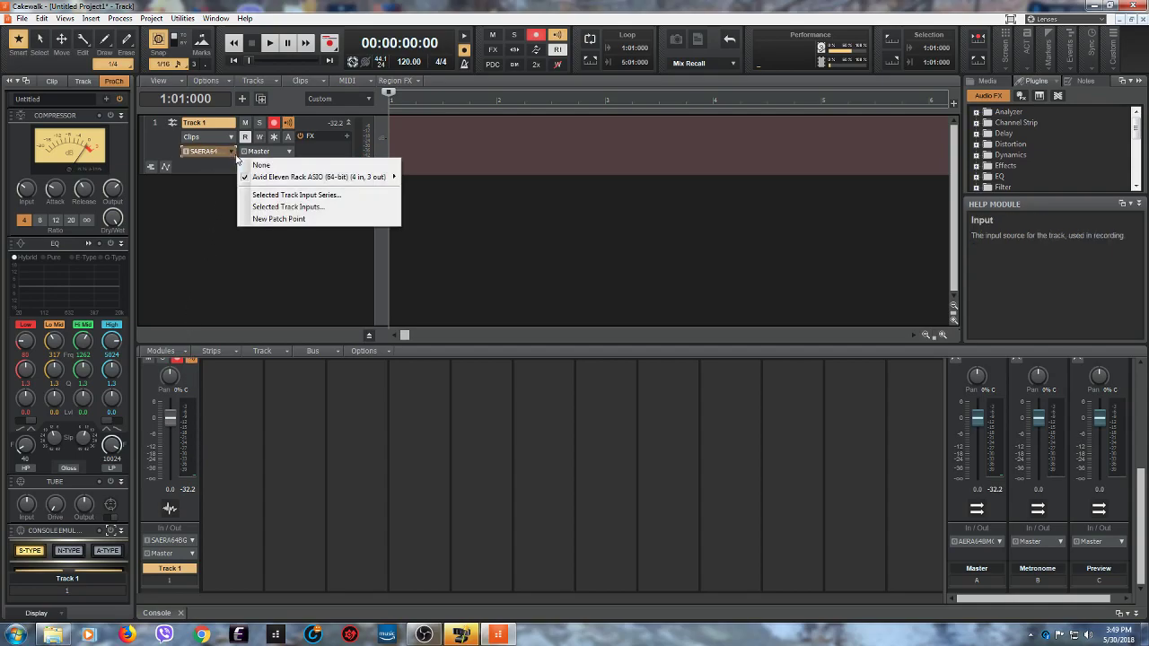
mouse_move(262, 183)
left_click(160, 213)
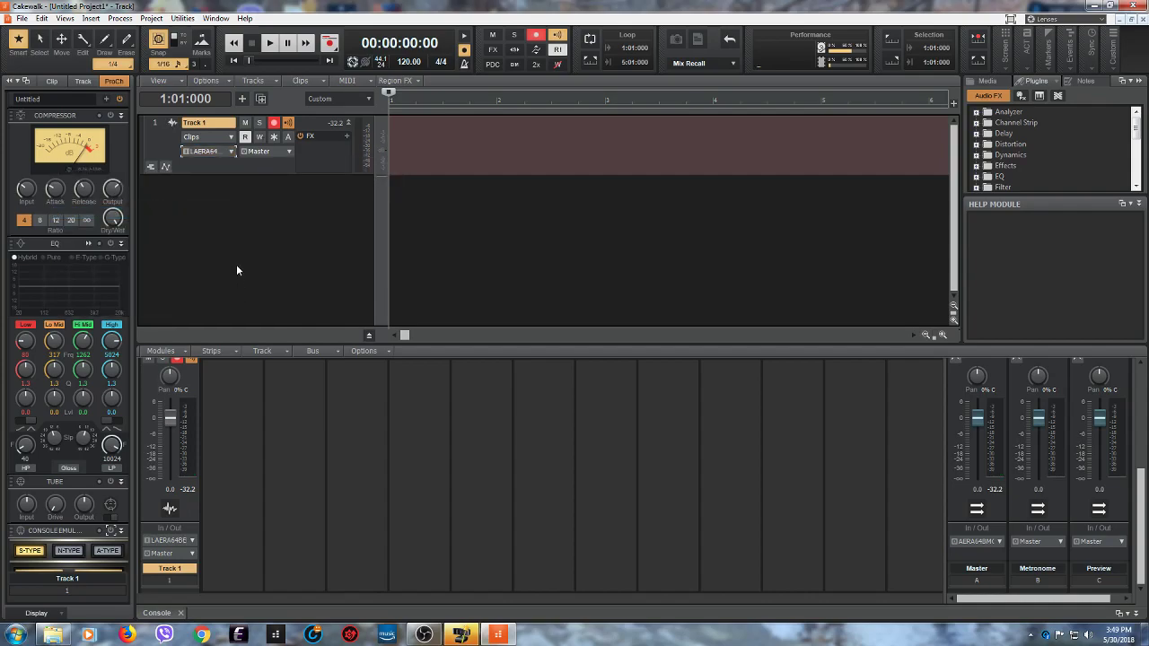
Step: Set Track 1's input to Stereo Avid Eleven Rack ASIO (64-bit) Guitar In
left_click(225, 155)
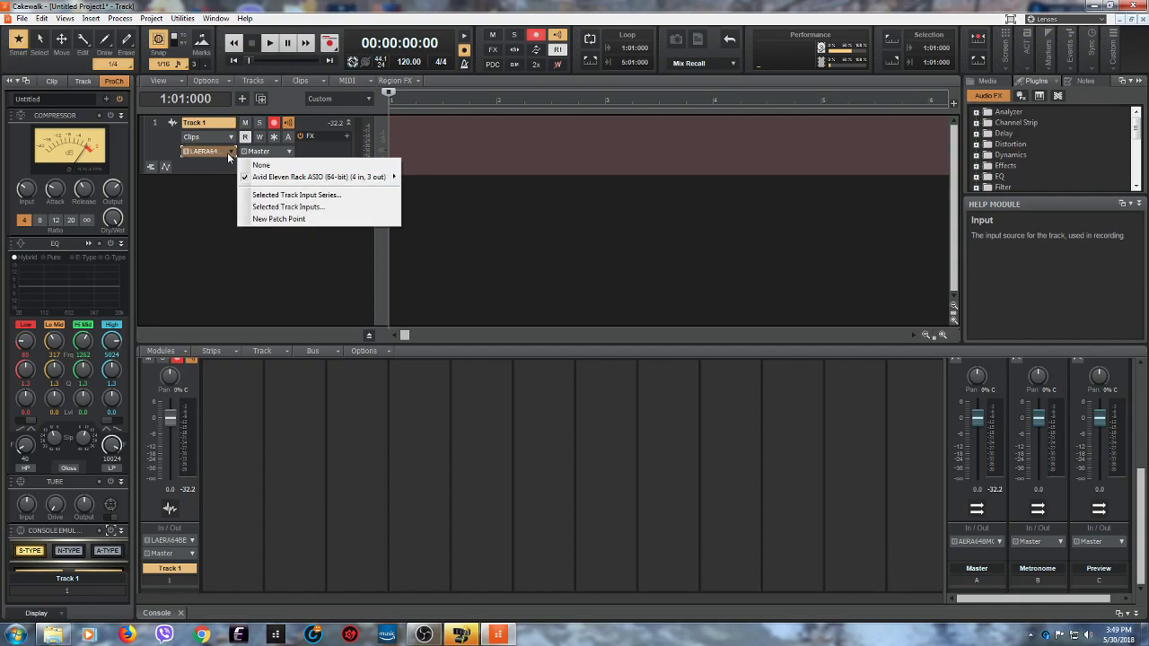
mouse_move(240, 179)
left_click(187, 200)
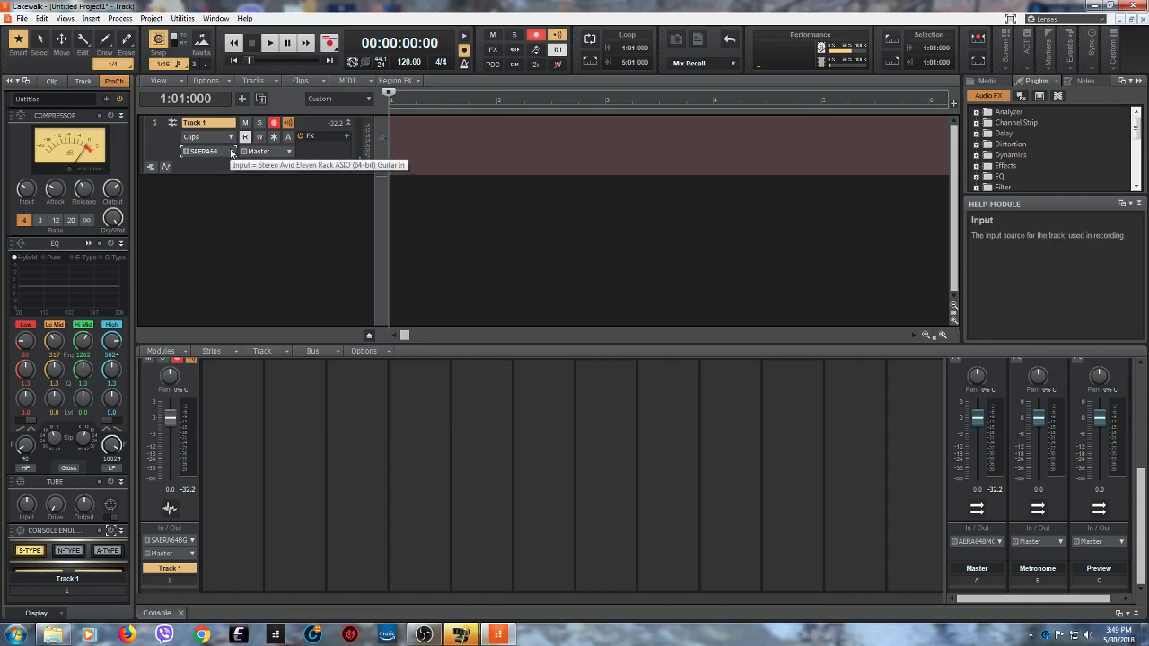
Step: Switch Track 1's input to Left Avid Eleven Rack ASIO (64-bit) Eleven Rig L and review the other available inputs
left_click(232, 153)
mouse_move(247, 177)
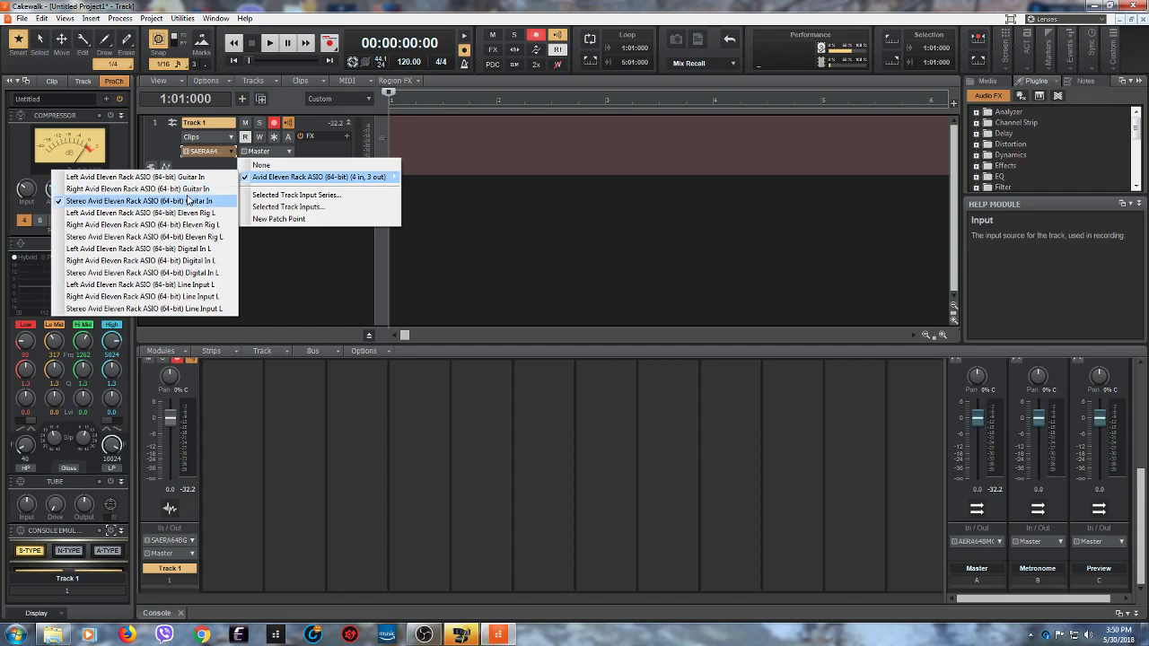
left_click(184, 212)
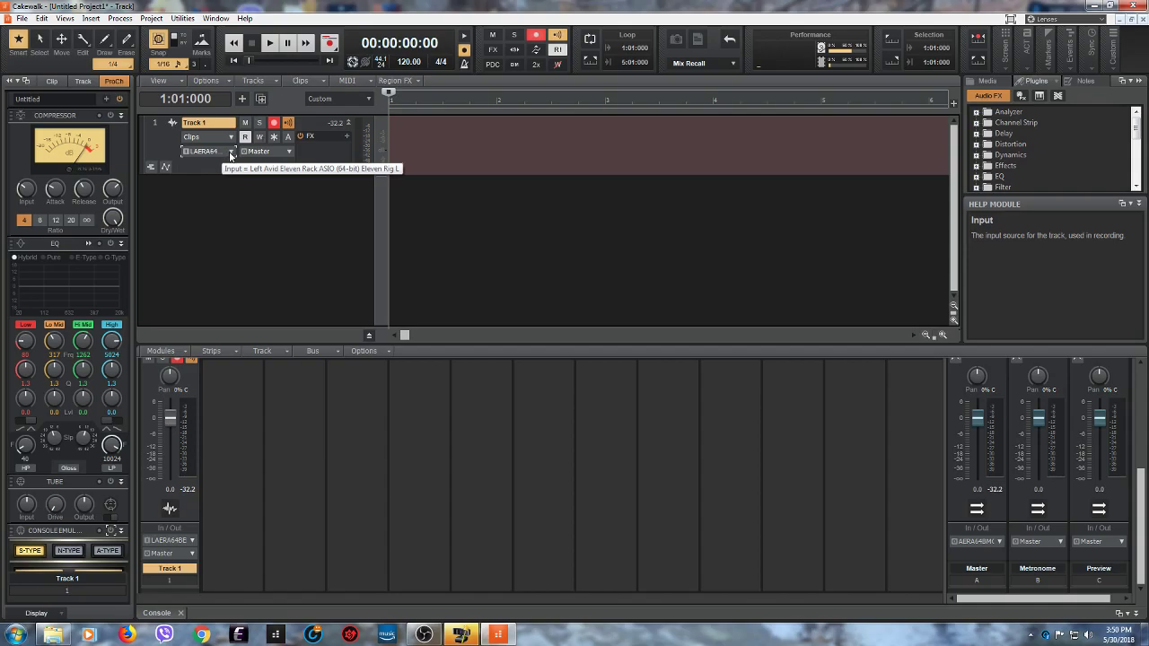
left_click(231, 154)
left_click(217, 198)
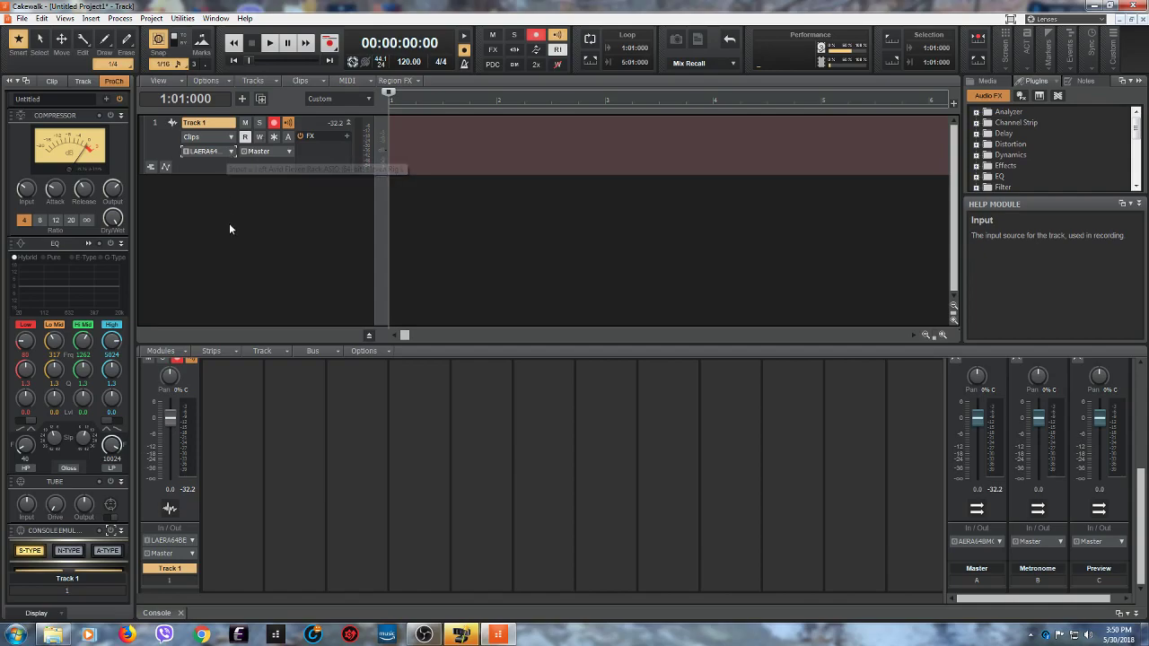
left_click(230, 151)
mouse_move(263, 178)
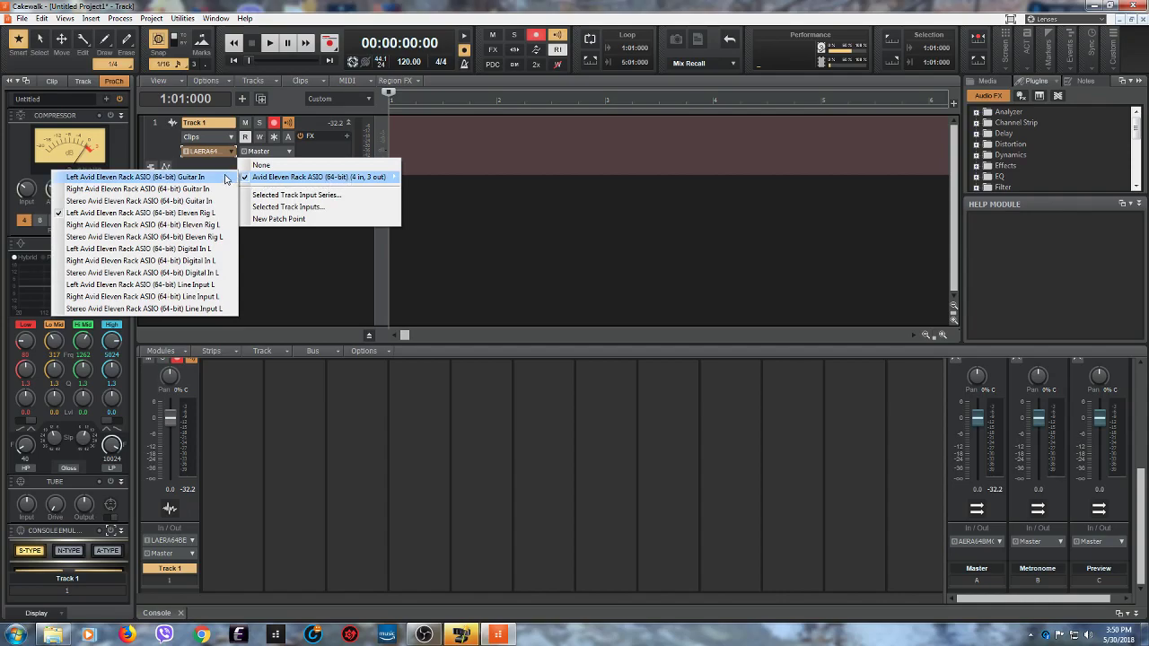
left_click(182, 212)
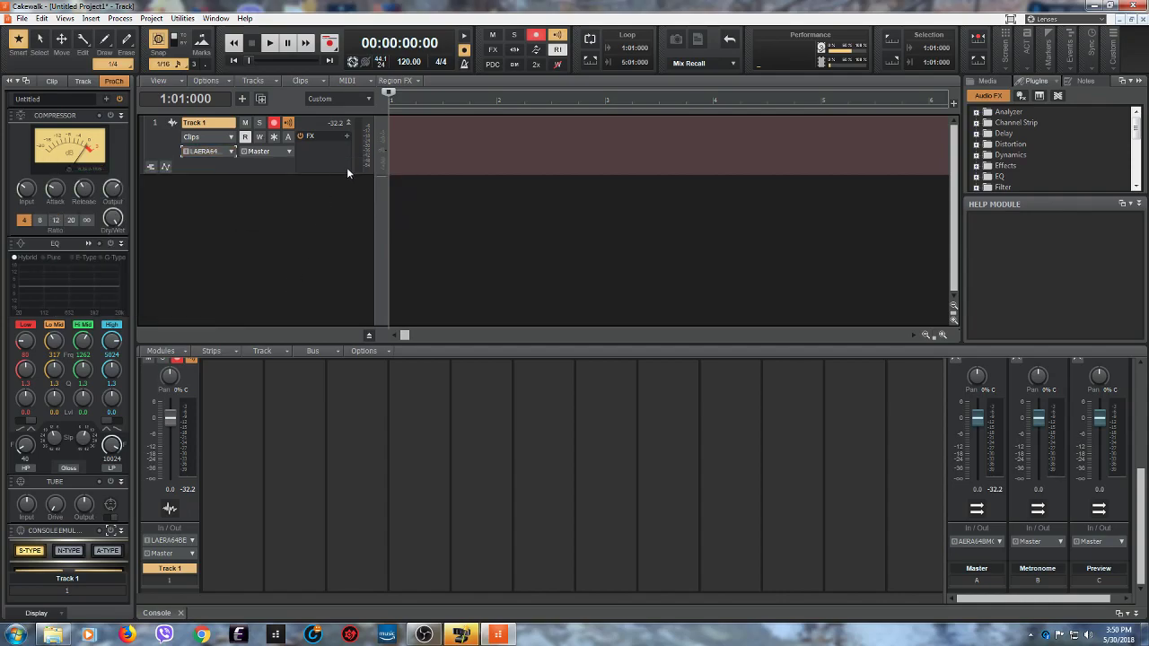
Step: Return Track 1's input to the stereo Guitar In of the Avid Eleven Rack ASIO interface
left_click(232, 151)
mouse_move(255, 177)
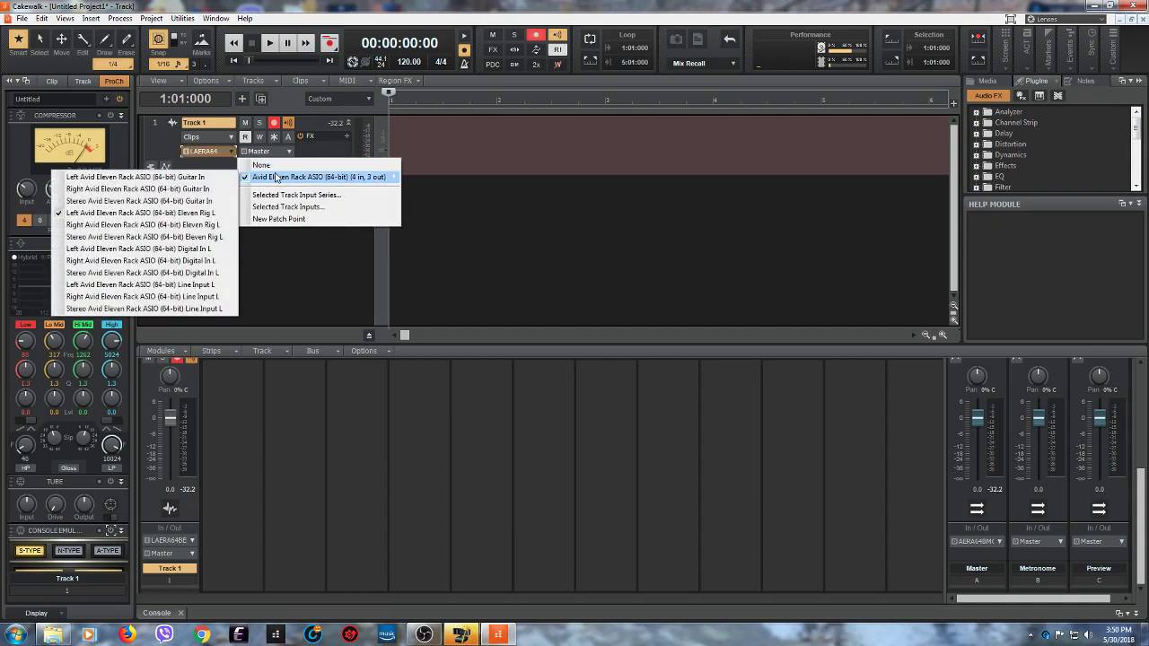
left_click(197, 200)
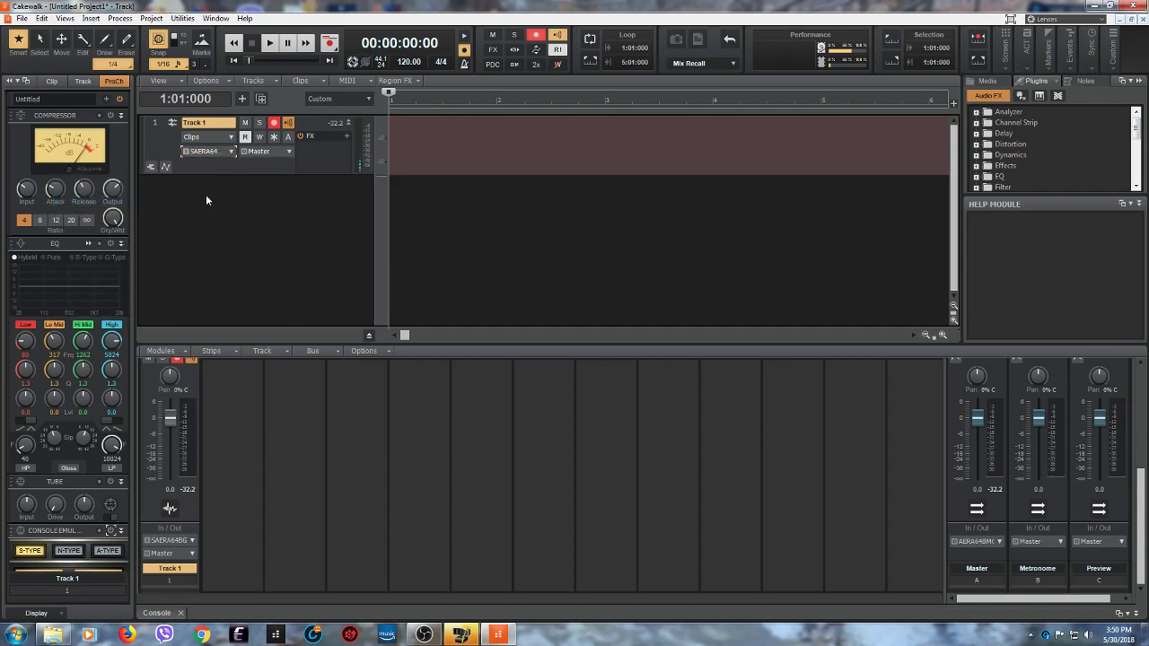
Step: Examine the Avid Eleven Rack inputs offered for Track 1, and switch to the Eleven Rack Editor
left_click(232, 153)
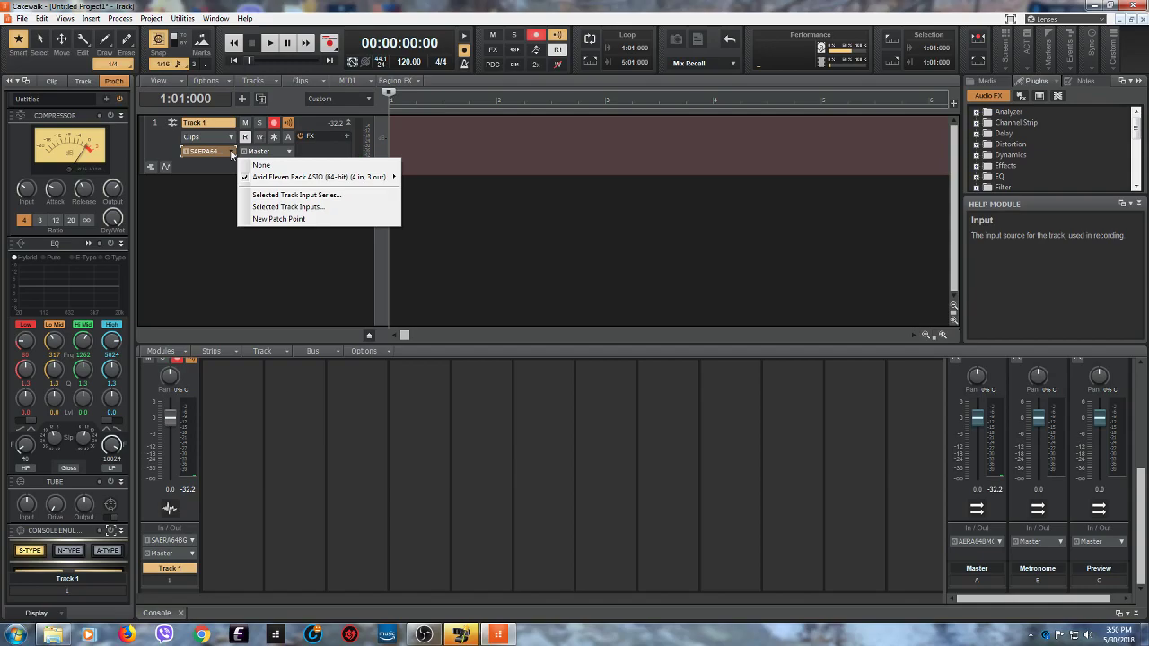
mouse_move(272, 178)
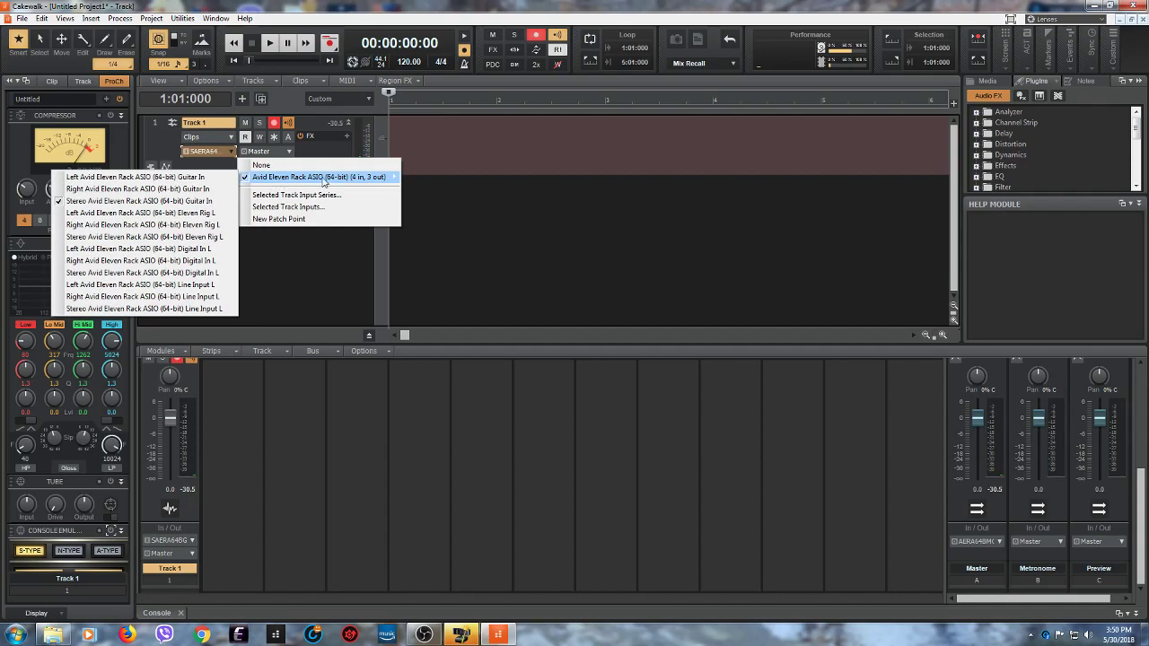
left_click(194, 226)
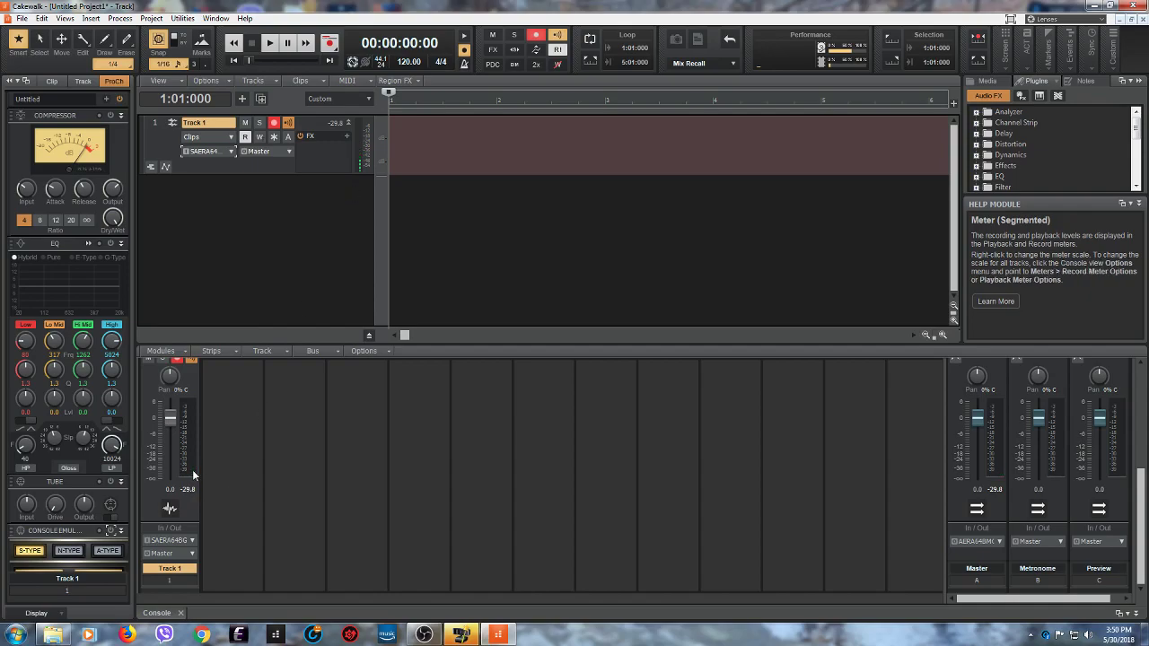
left_click(243, 635)
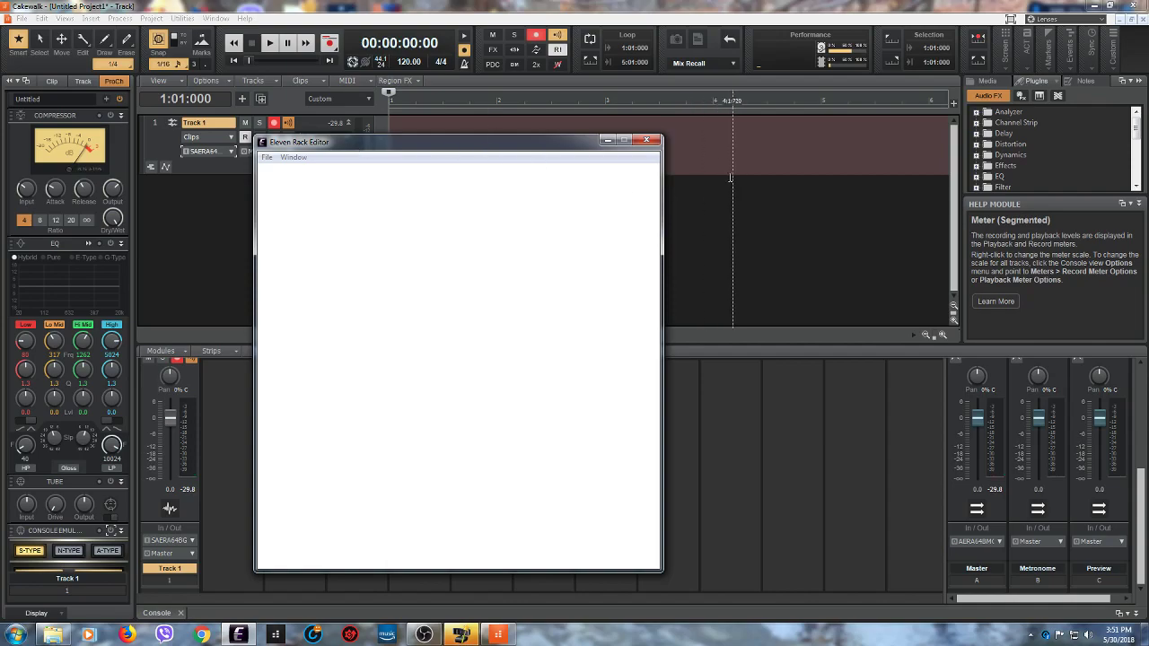
Step: Go back to Cakewalk and place the Now Time at 4:01:000 and at 5:01:720, rewinding to the project start after each
left_click(713, 250)
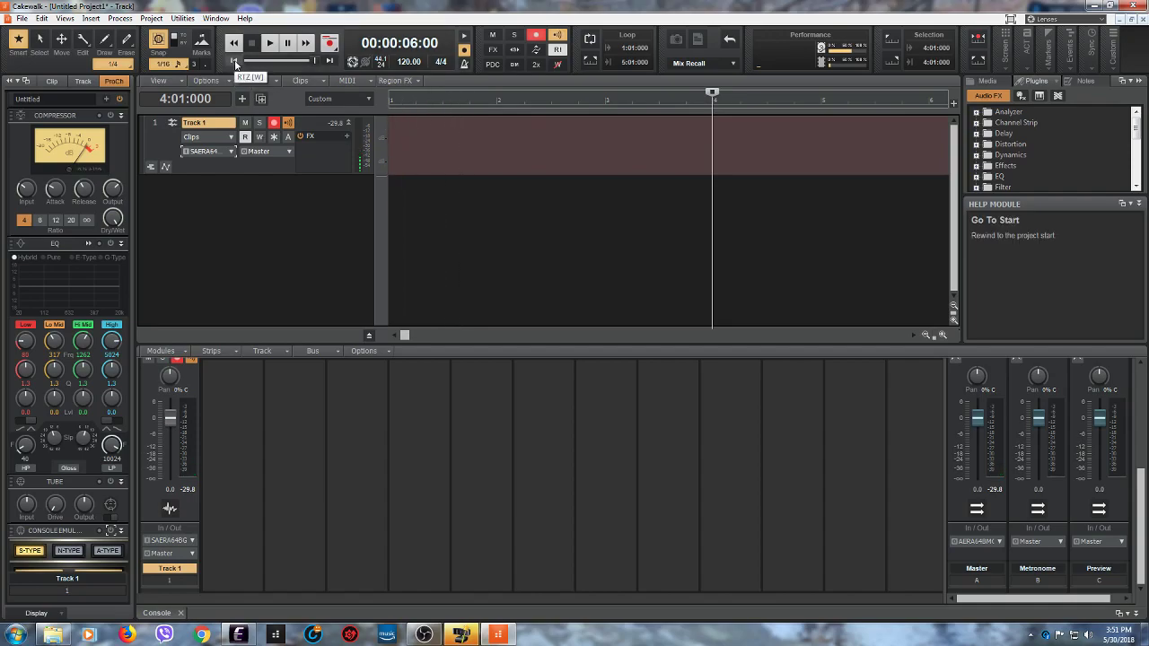
left_click(233, 61)
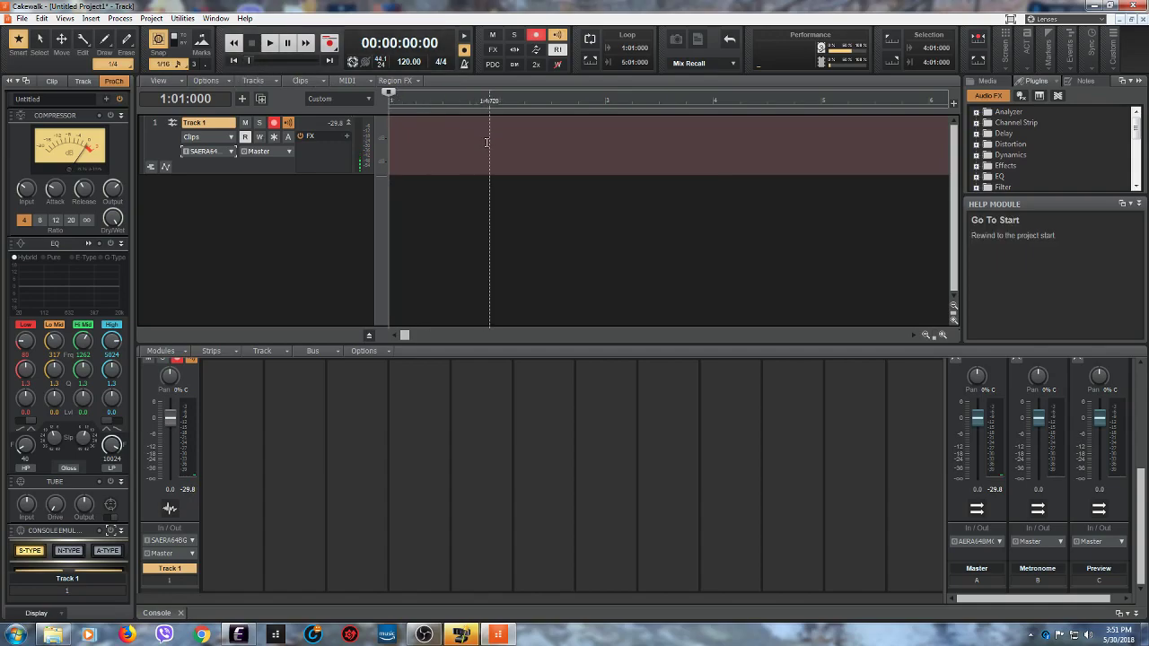
left_click(841, 144)
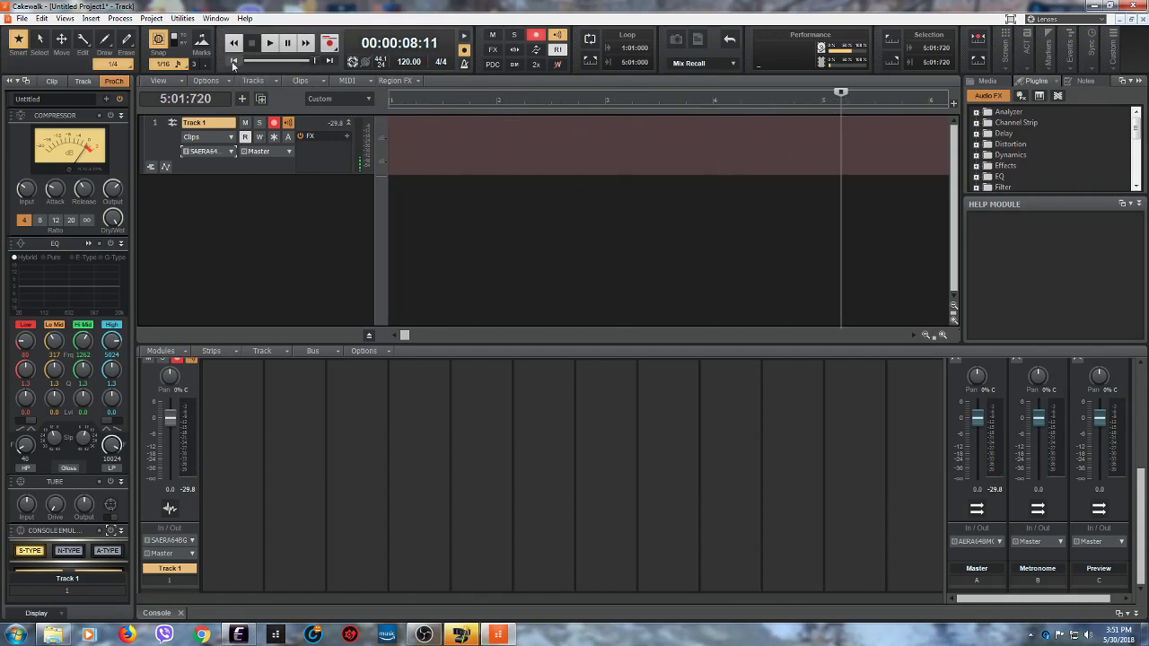
left_click(233, 62)
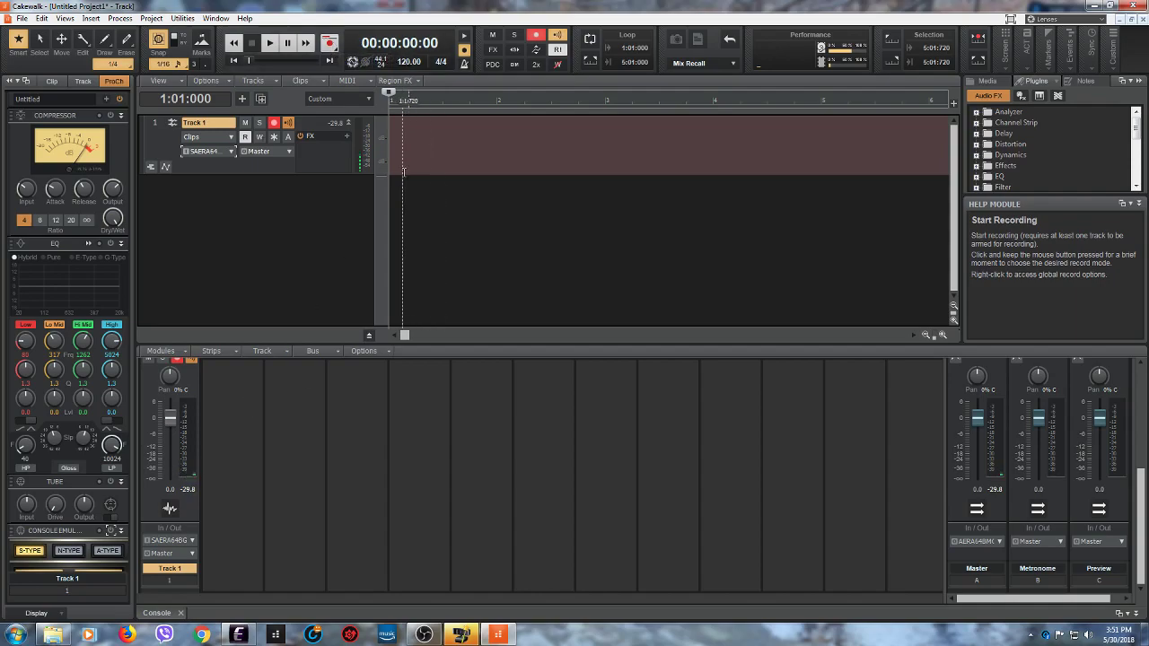
Step: Record a test take of about one and a half measures on Track 1, and play back its beginning
left_click(330, 44)
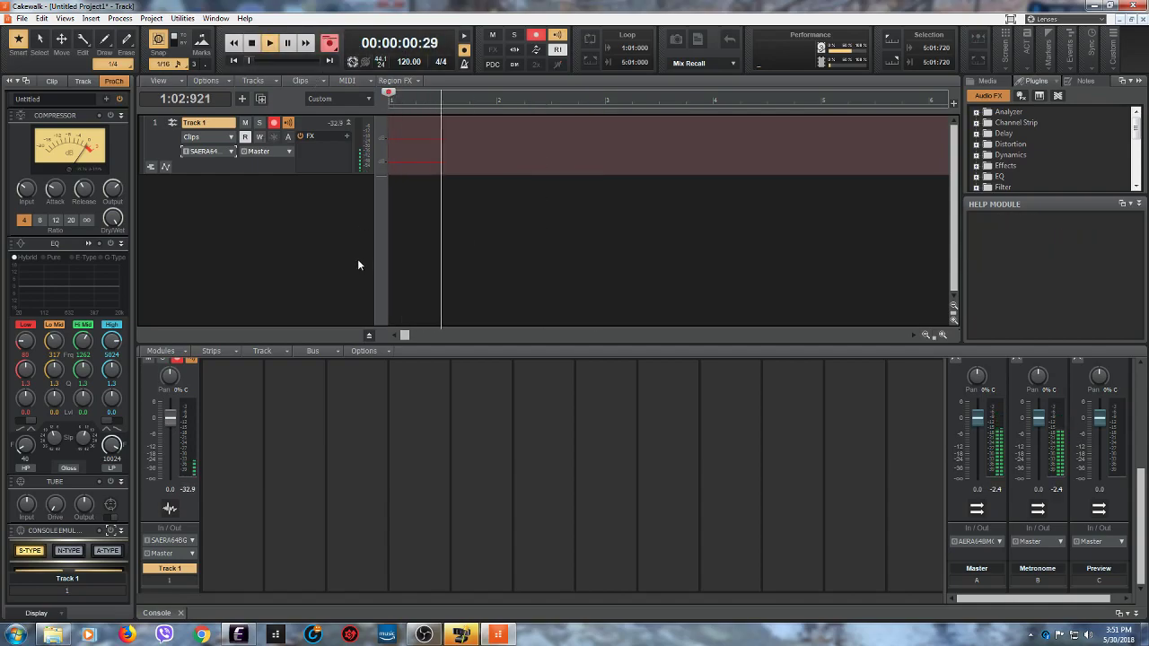
left_click(253, 43)
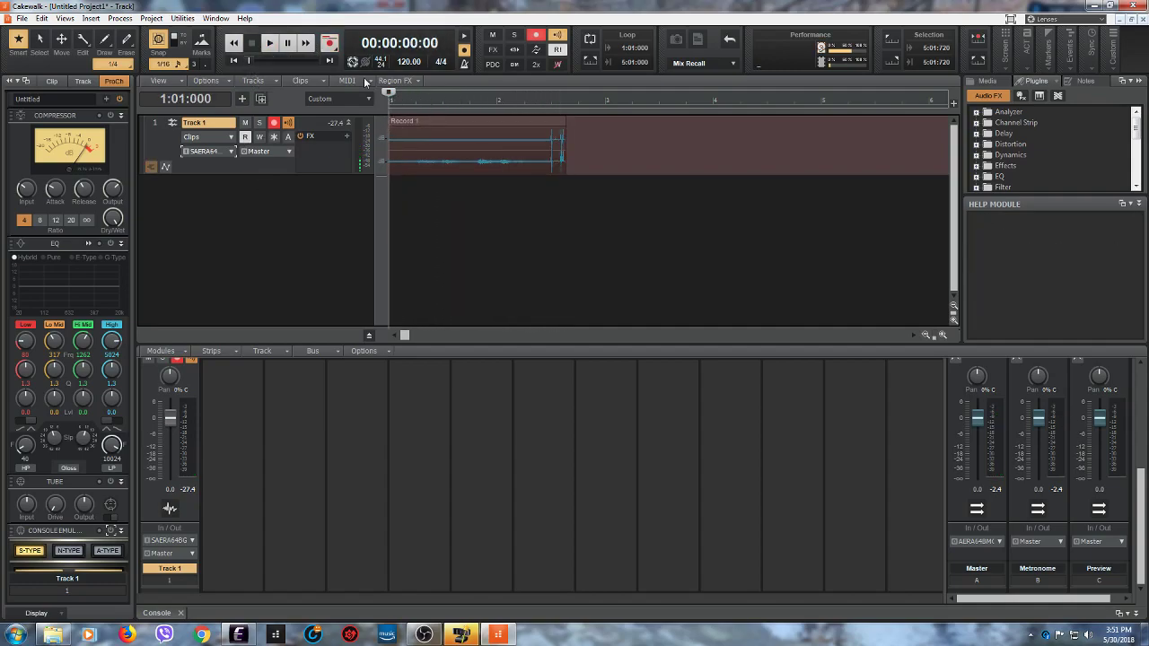
left_click(270, 43)
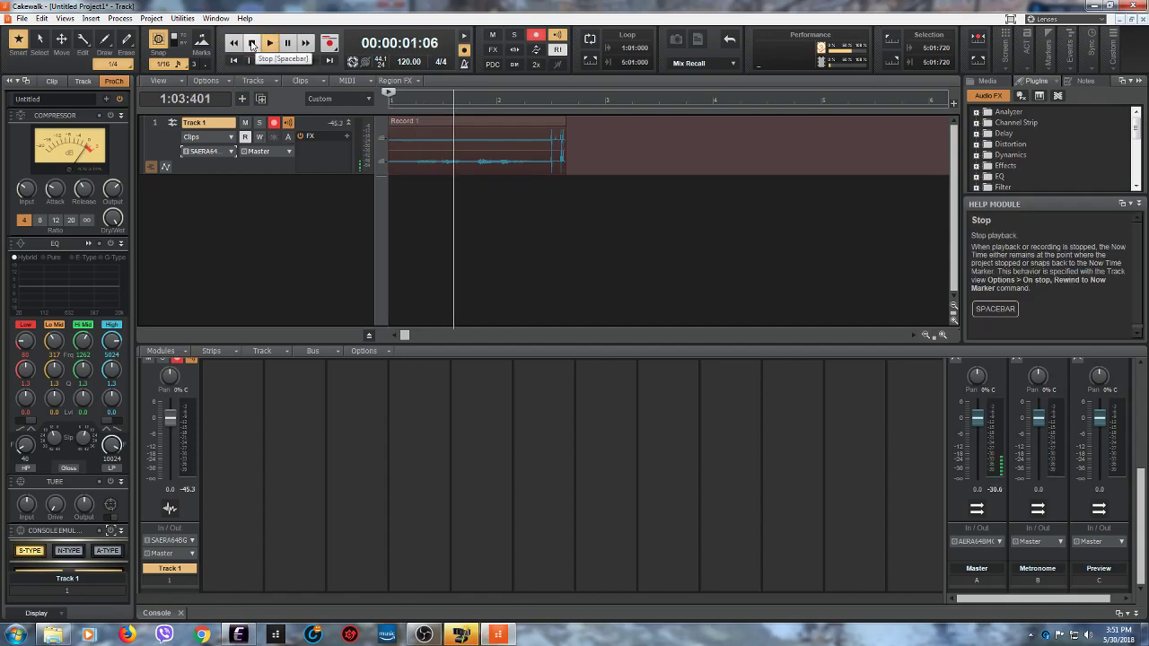
left_click(252, 43)
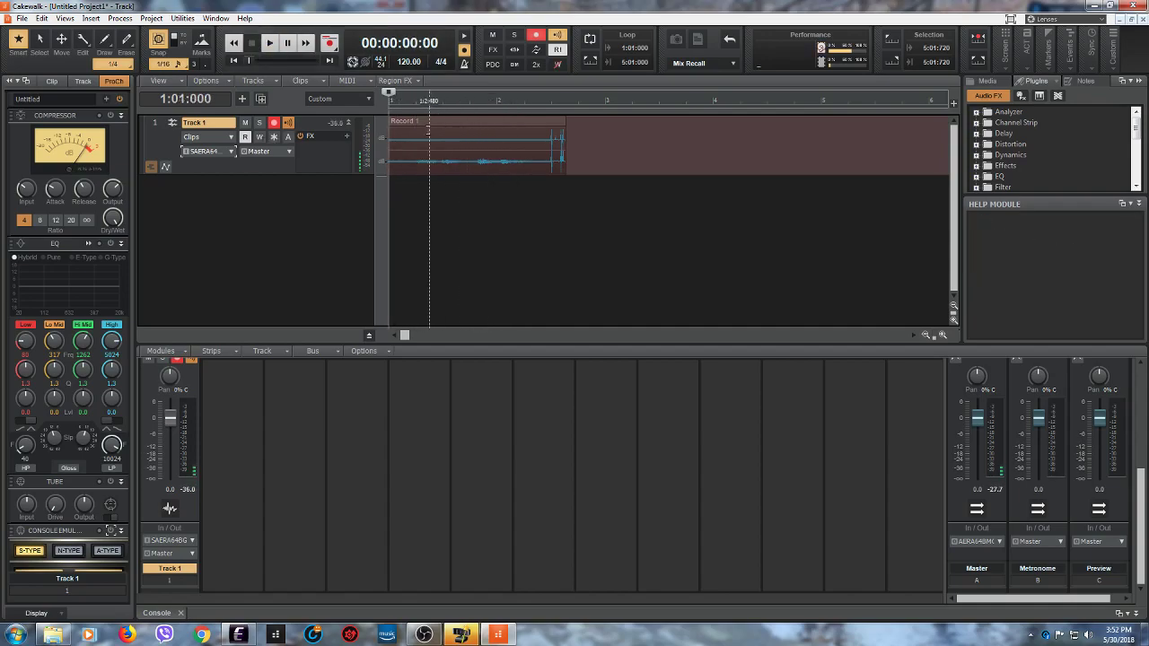
Step: Delete the first recorded clip from Track 1 and return the Now Time to the project start
right_click(455, 124)
mouse_move(496, 137)
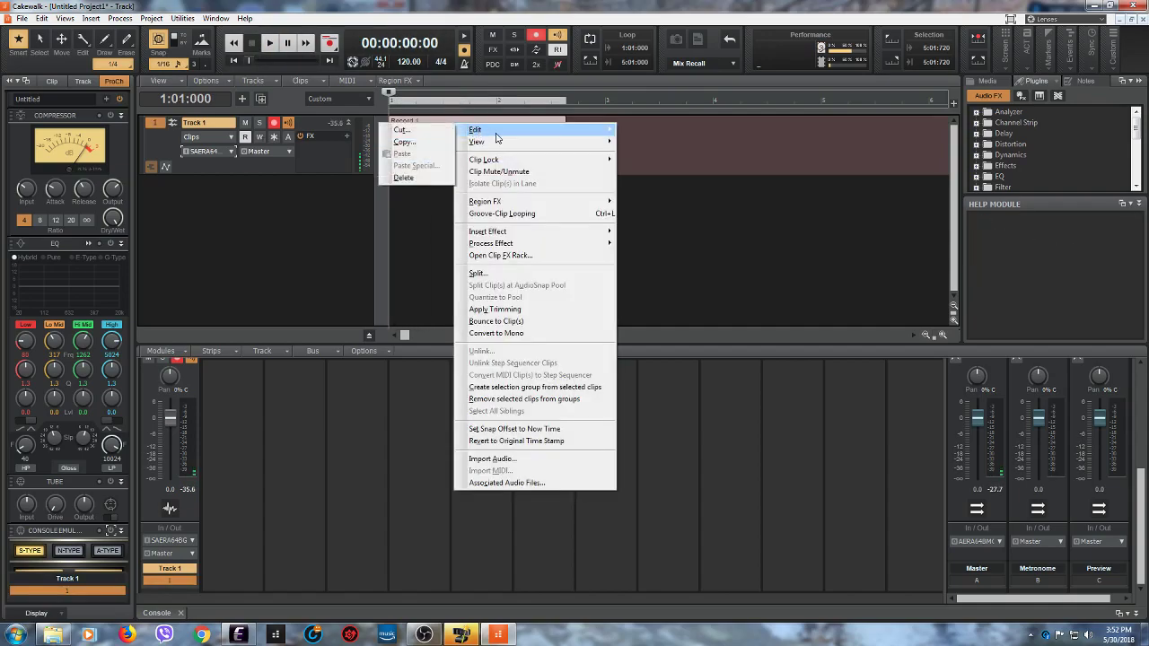
left_click(403, 177)
left_click(435, 94)
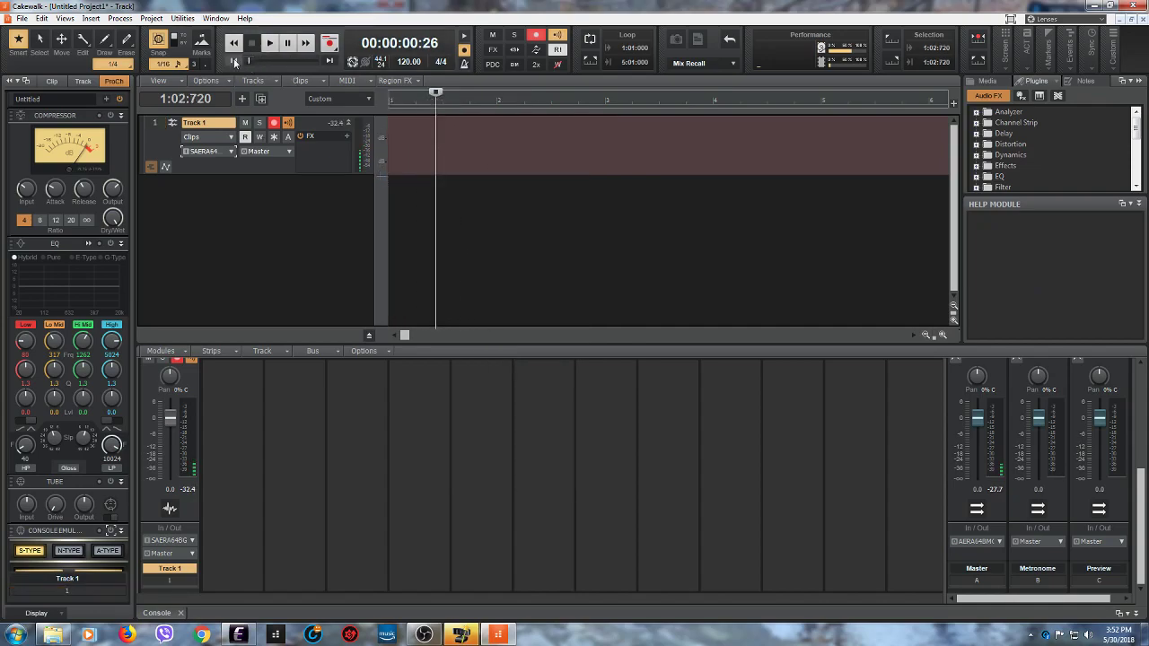
left_click(233, 60)
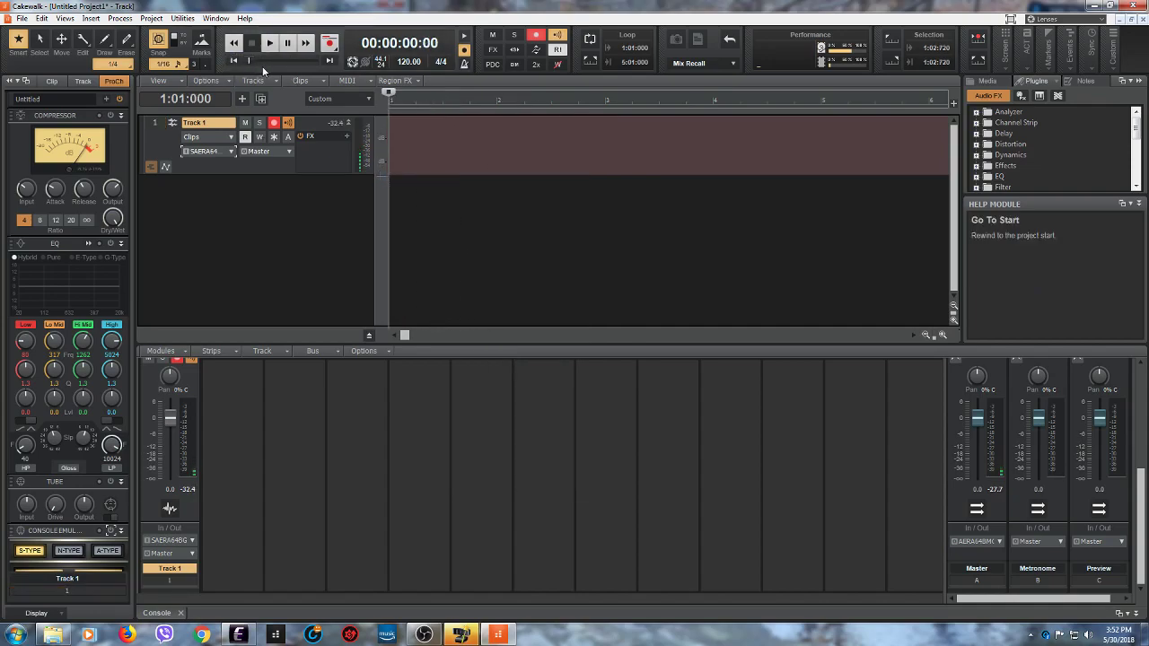
Step: Record another take of about two and a half measures on Track 1, and start and stop its playback twice
left_click(331, 48)
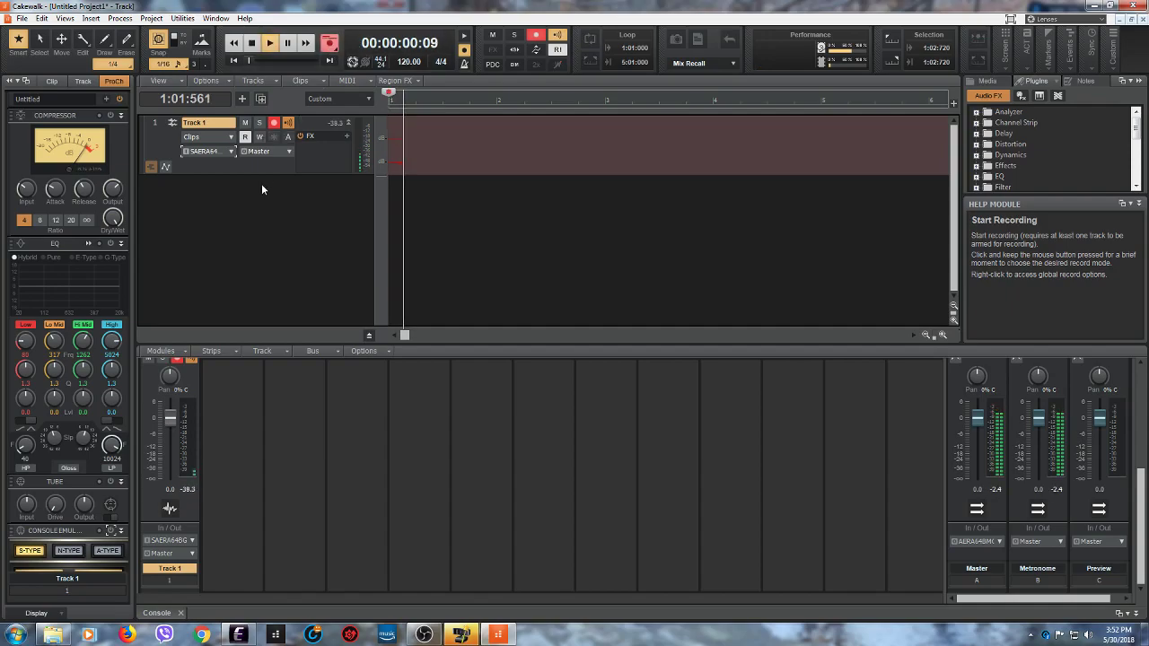
left_click(254, 44)
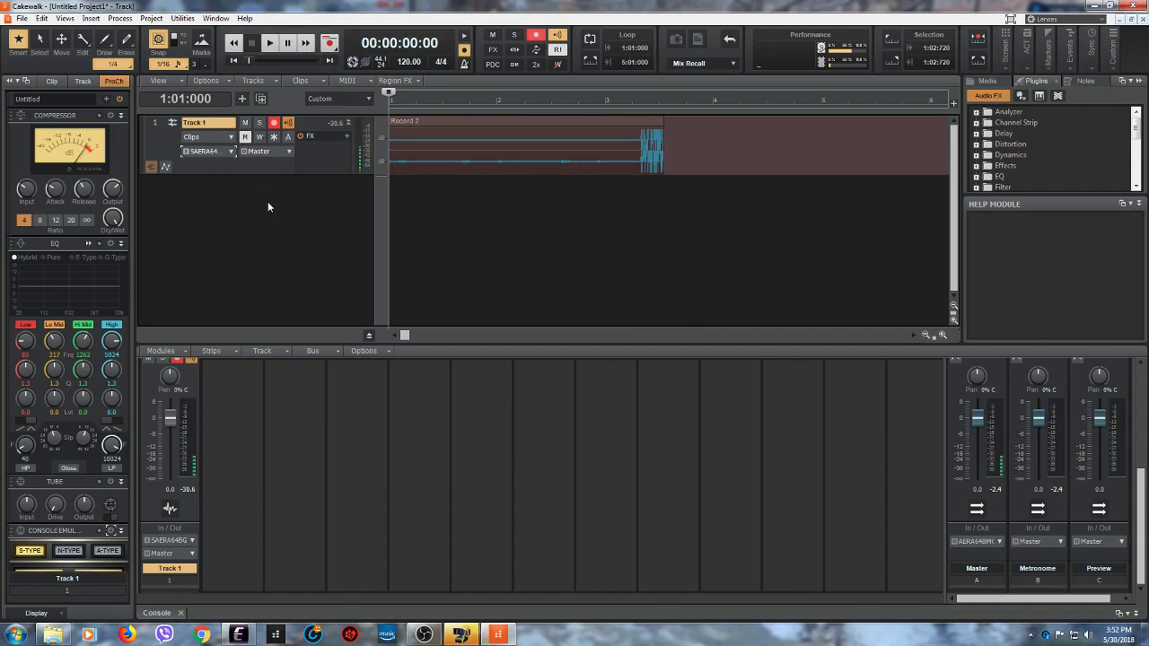
key("space")
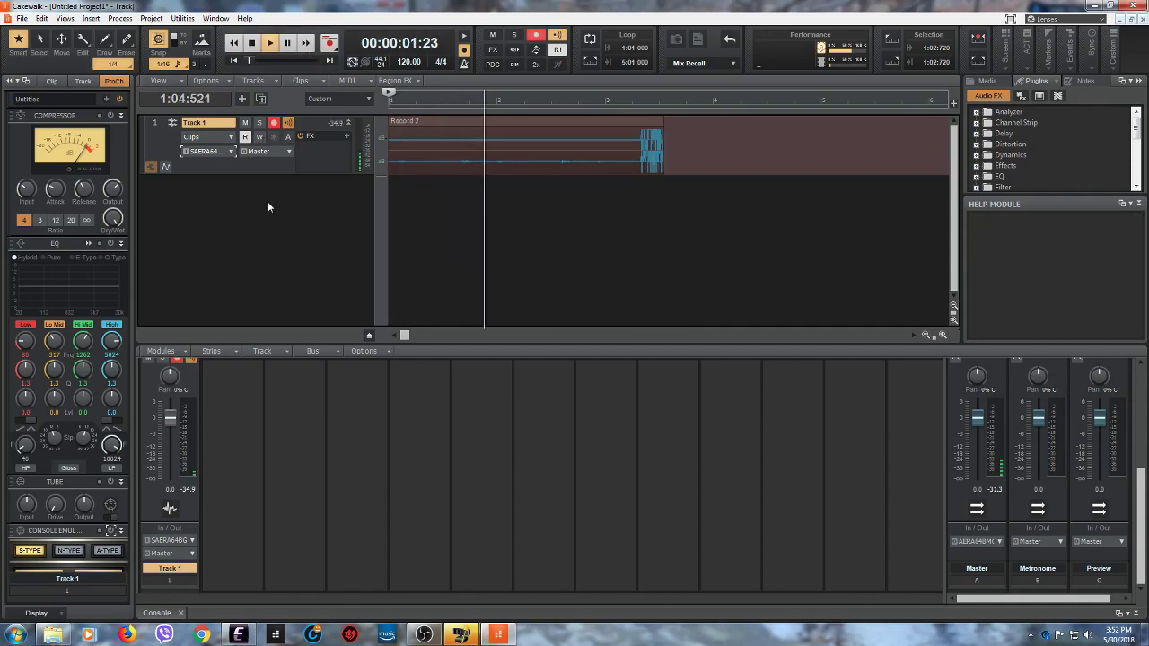
key("space")
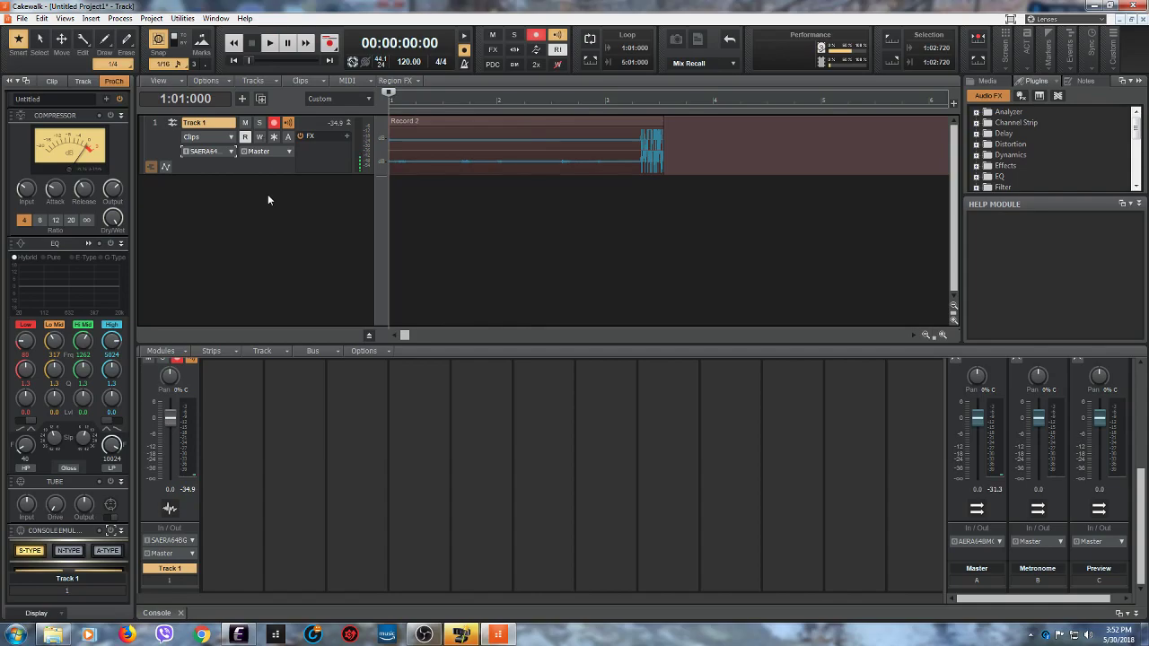
key("space")
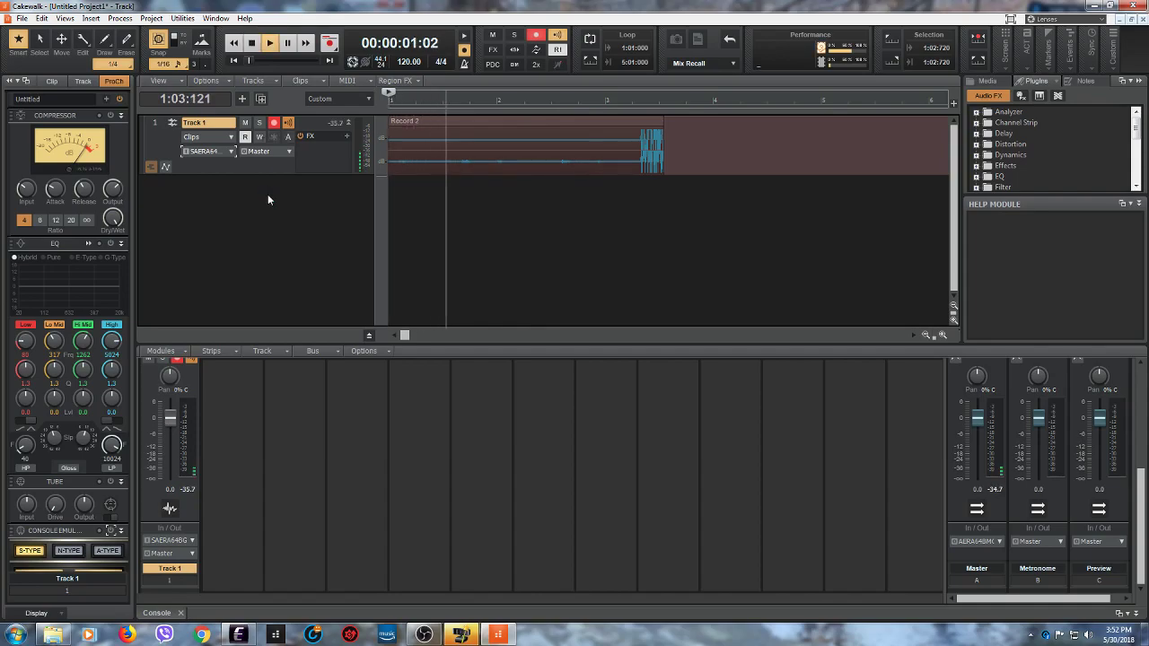
key("space")
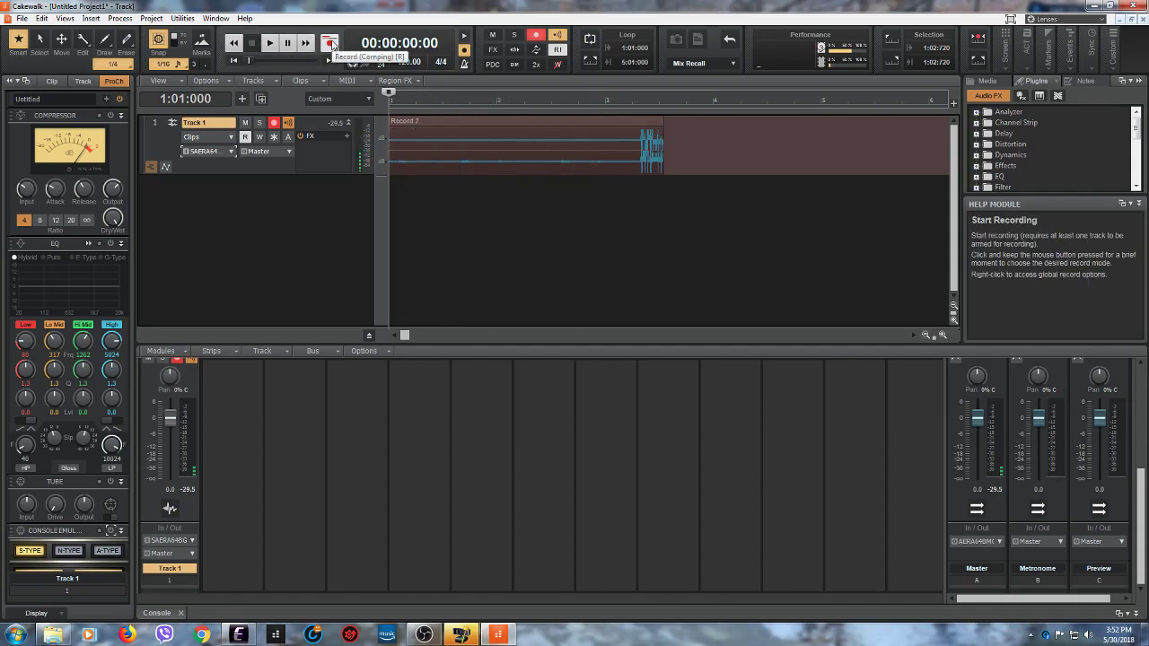
Step: Delete the second recorded clip from Track 1
left_click(450, 125)
right_click(451, 125)
mouse_move(462, 130)
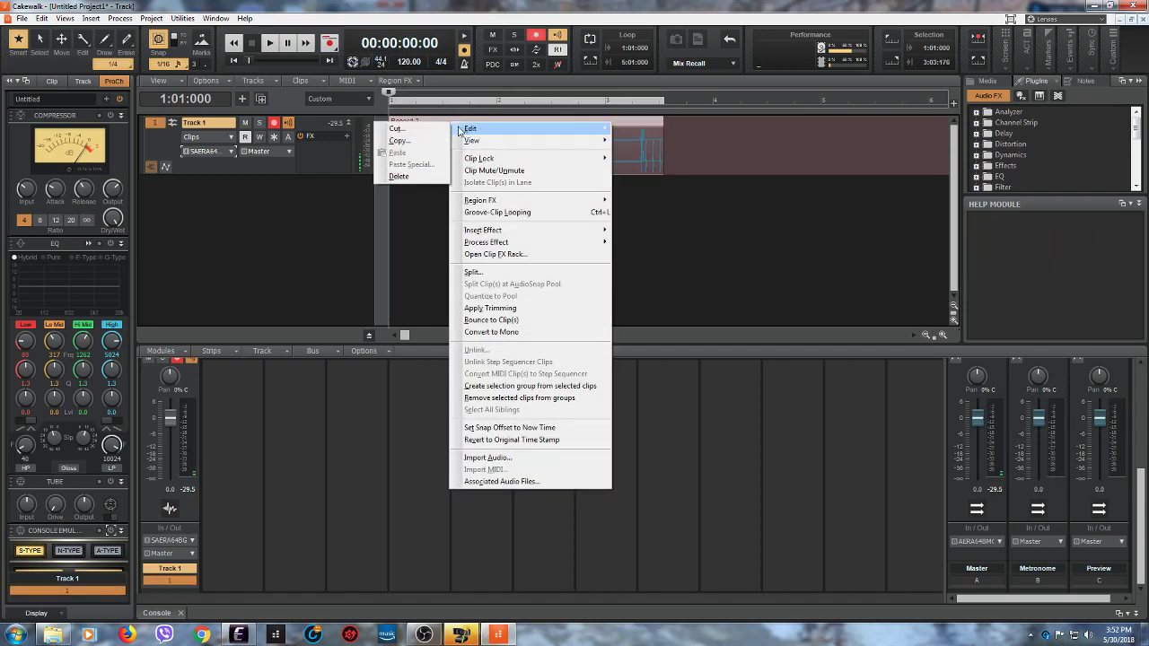
left_click(408, 174)
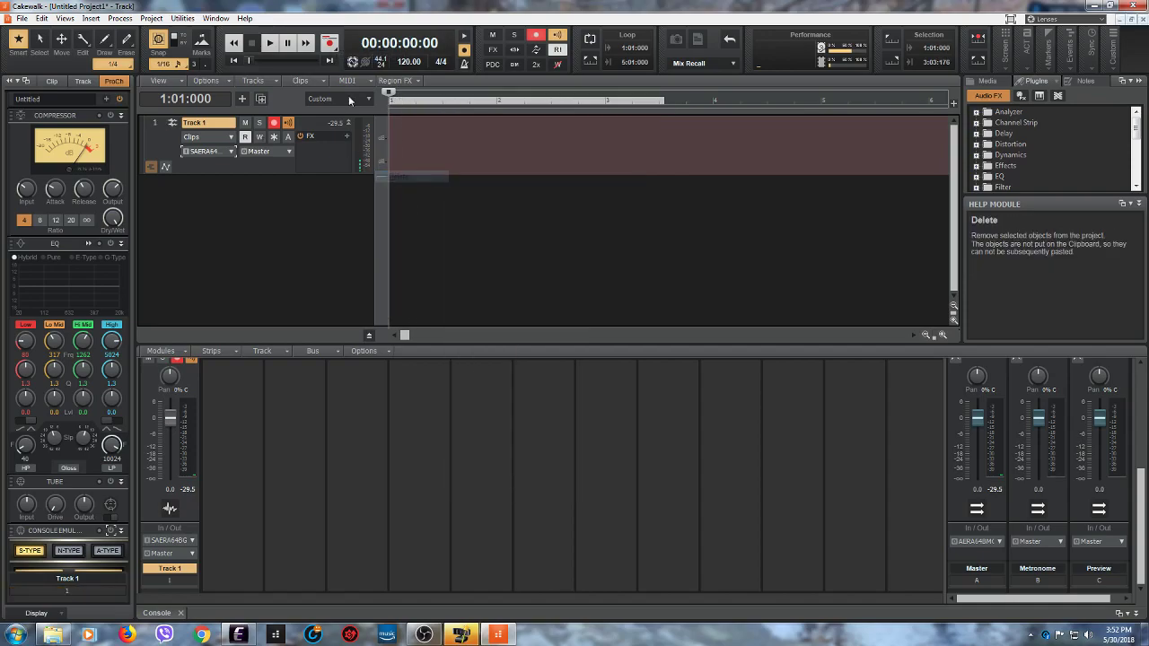
Step: Rewind the project to the start, and collapse the Browser and Help Module pane to widen the track view
left_click(330, 45)
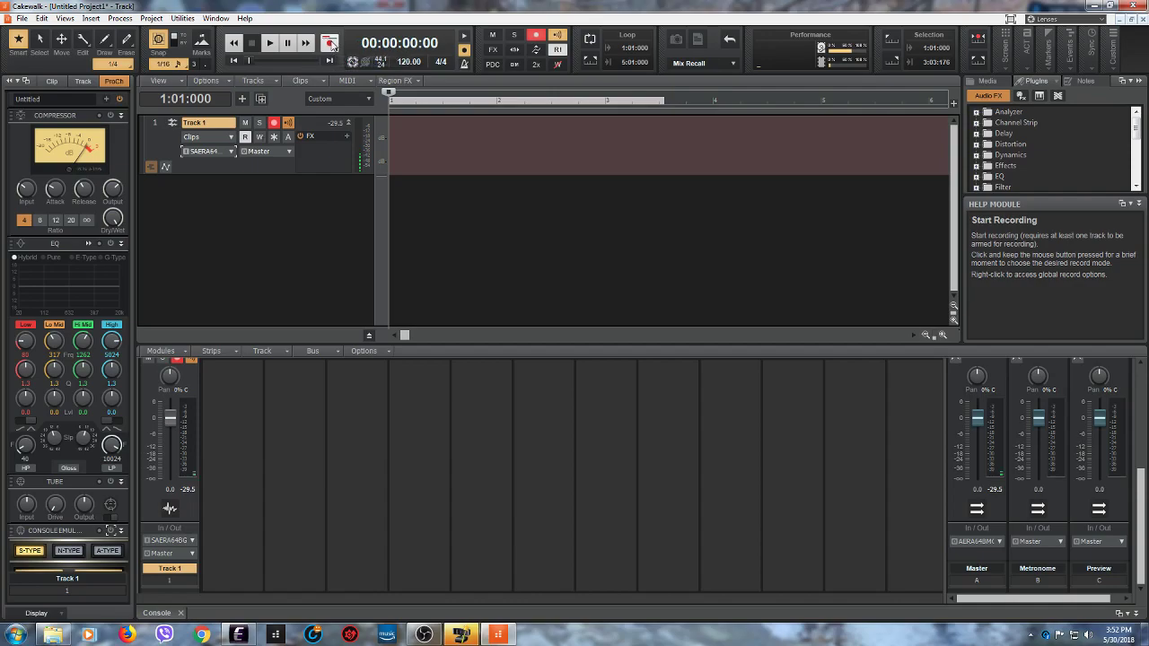
key("space")
left_click(232, 43)
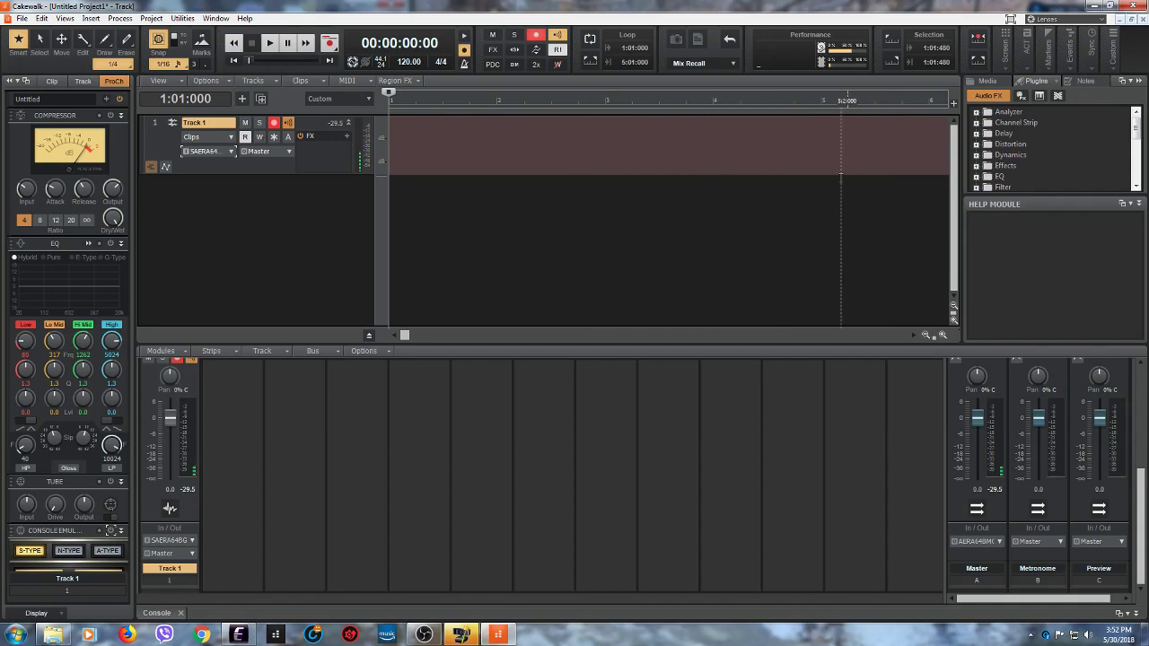
left_click(1139, 82)
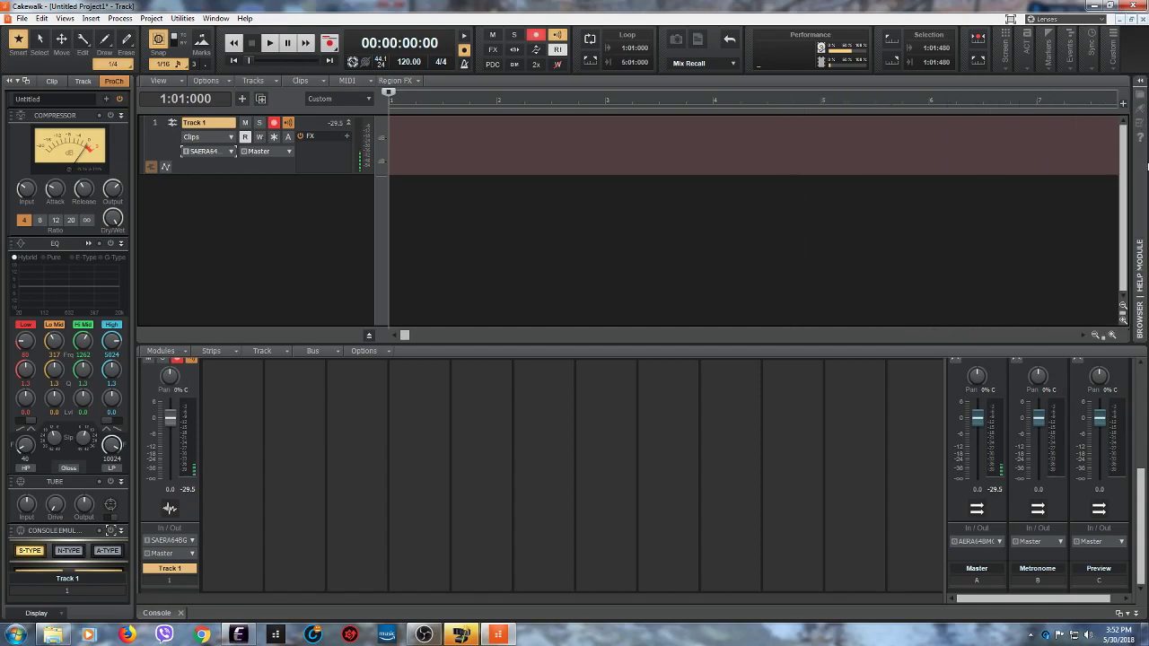
Step: Expand and re-collapse the Browser and Help Module pane, and lower the Console's upper edge to enlarge the track area
left_click(1139, 82)
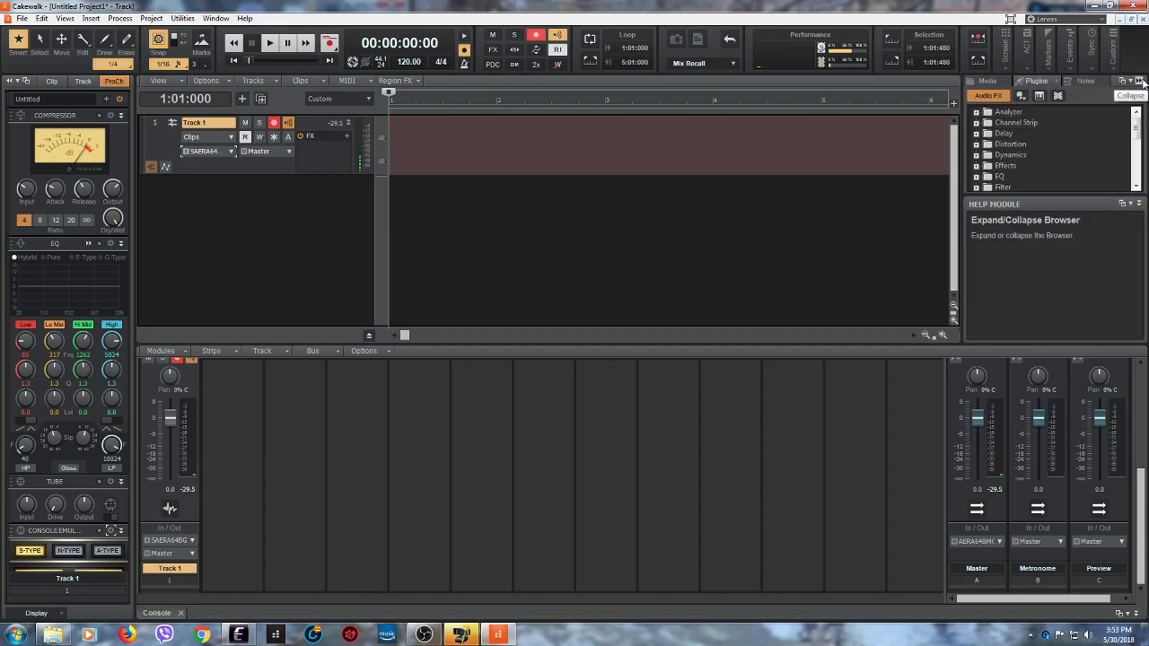
left_click(1139, 82)
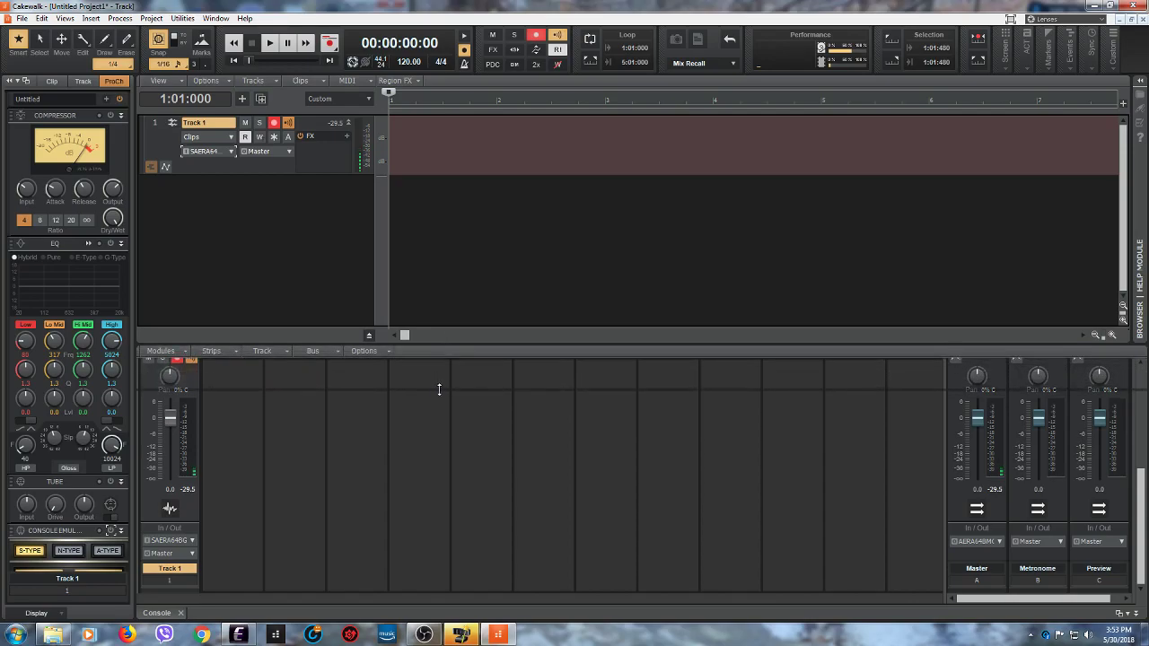
left_click_drag(439, 390, 394, 560)
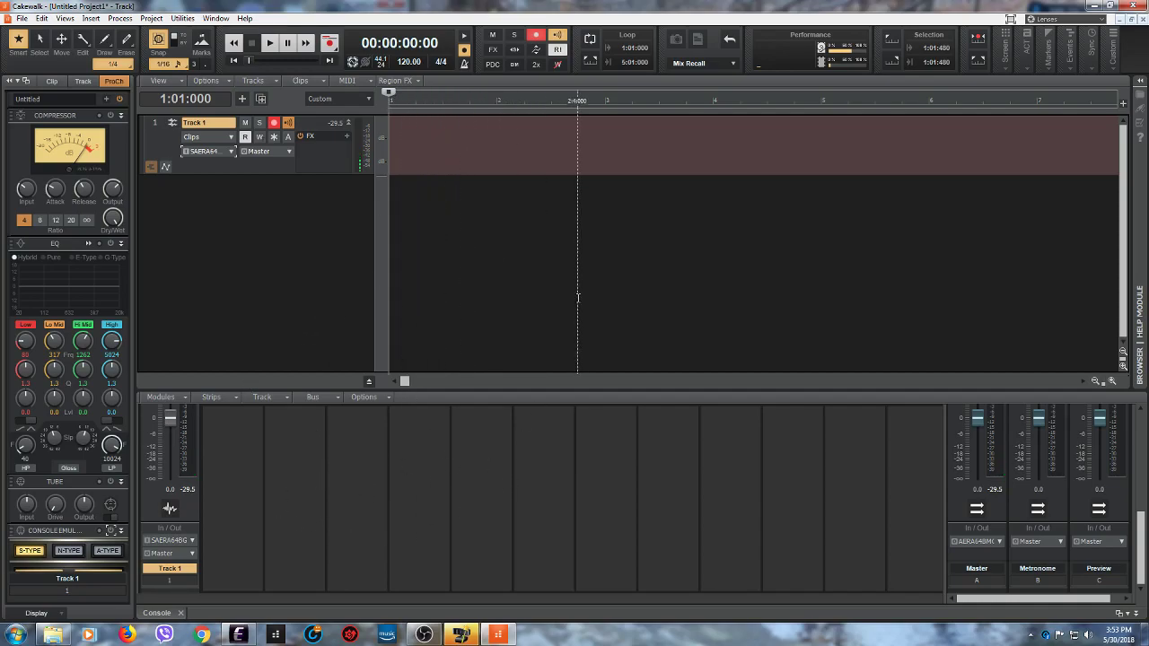
Step: Record a new take of just over three measures on Track 1, and look through the track's input choices without changing the selection
left_click(330, 43)
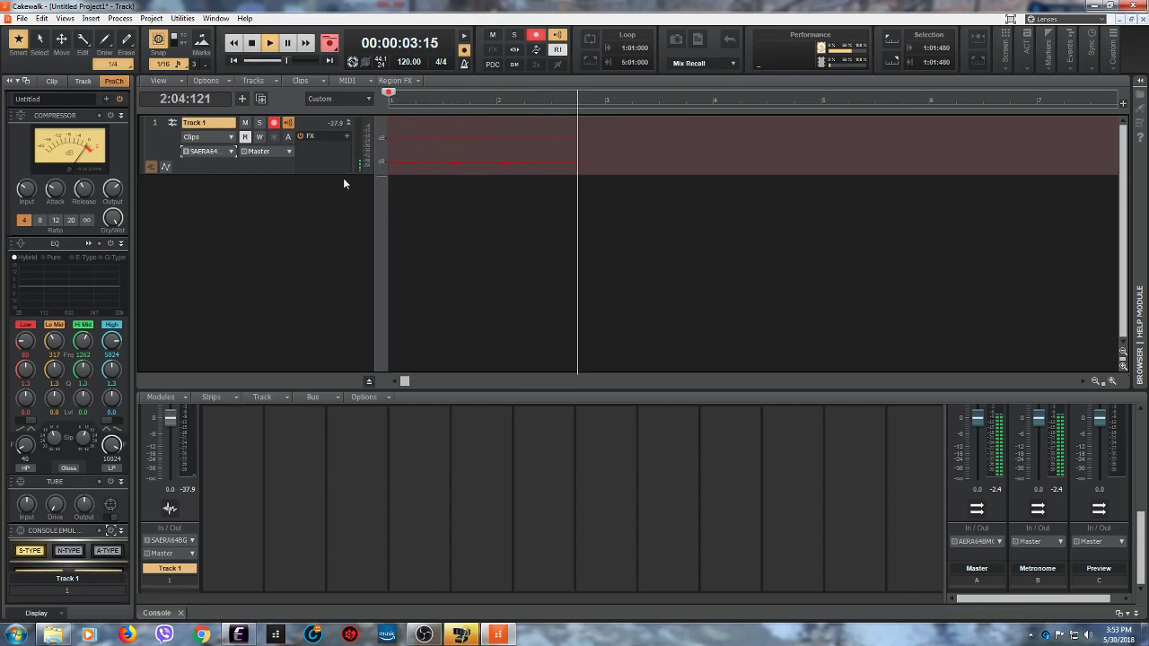
left_click(252, 43)
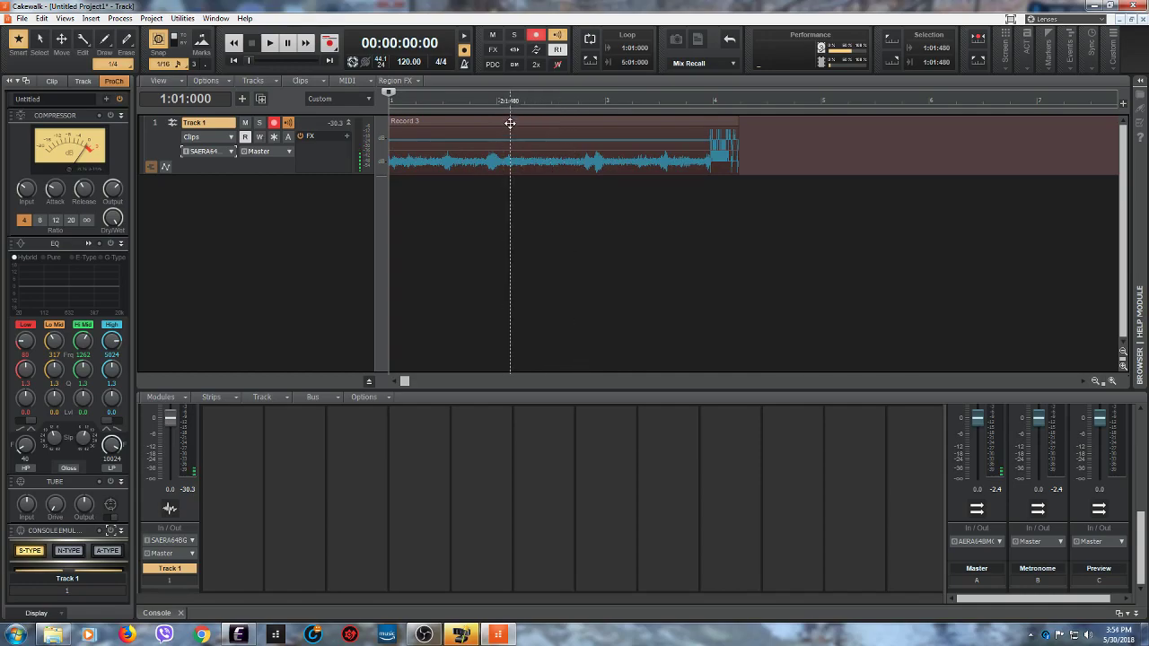
left_click(232, 153)
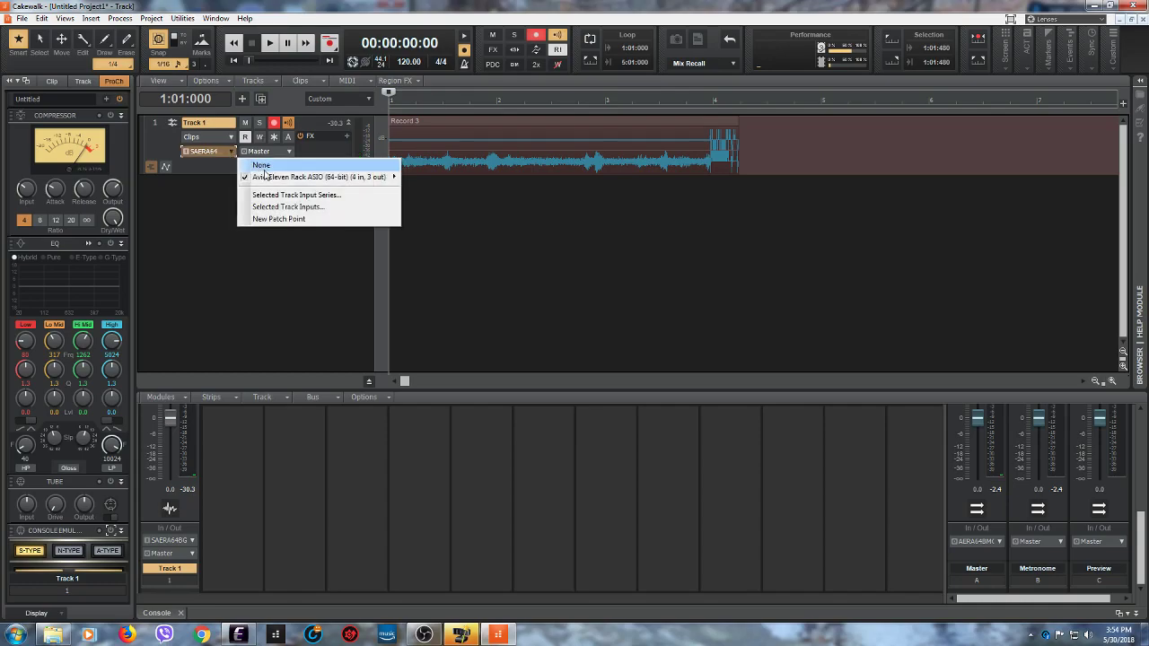
left_click(217, 222)
Step: Convert the recorded clip on Track 1 to mono and trim its end back to 4:01:000
left_click(534, 124)
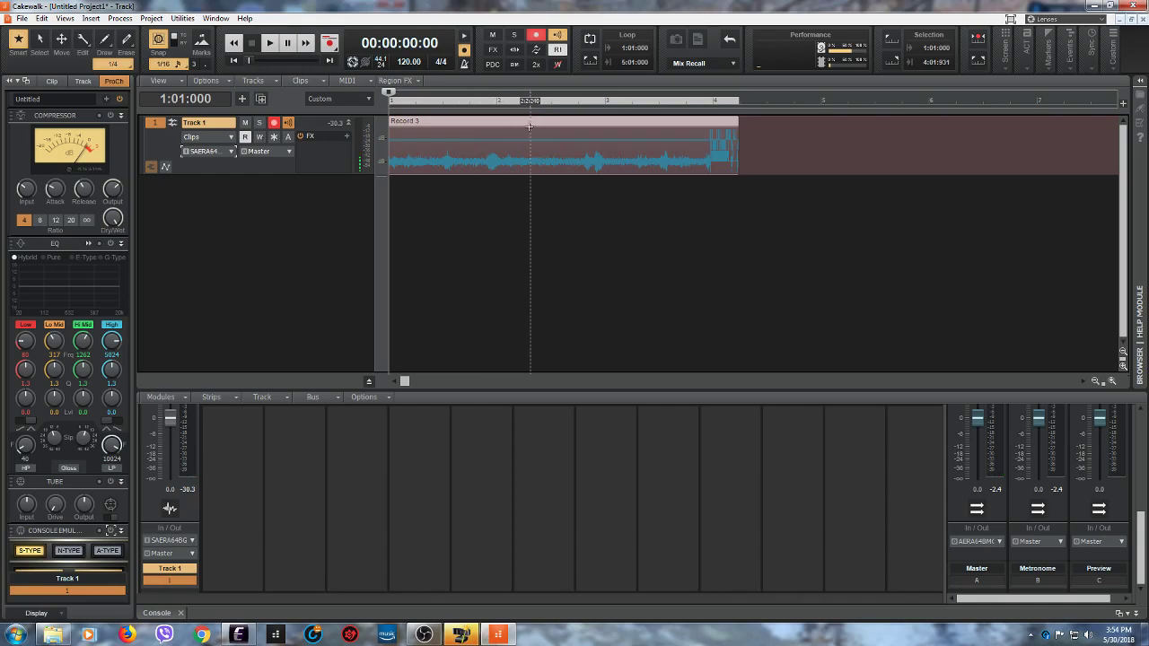
right_click(530, 127)
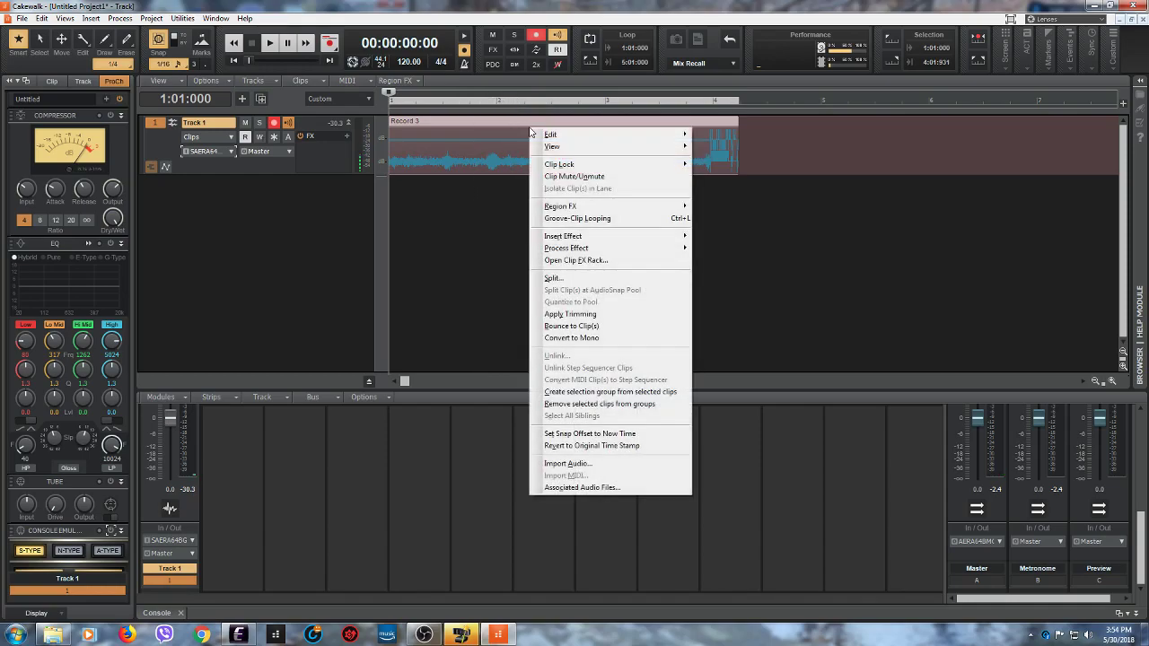
left_click(572, 337)
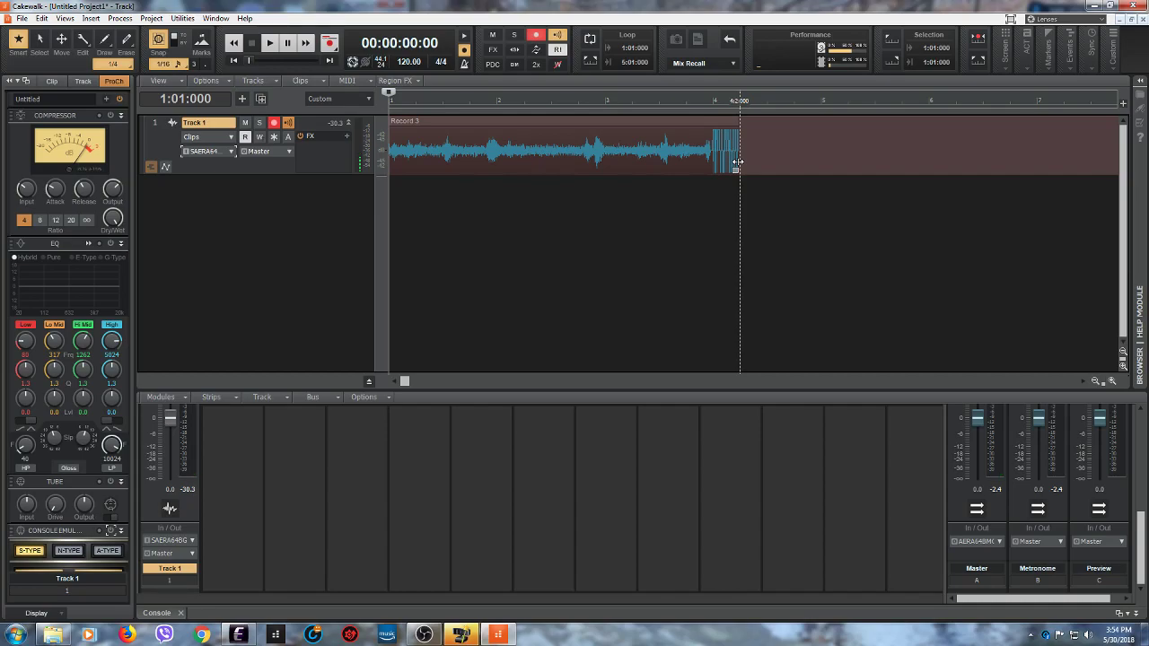
left_click_drag(737, 162, 713, 162)
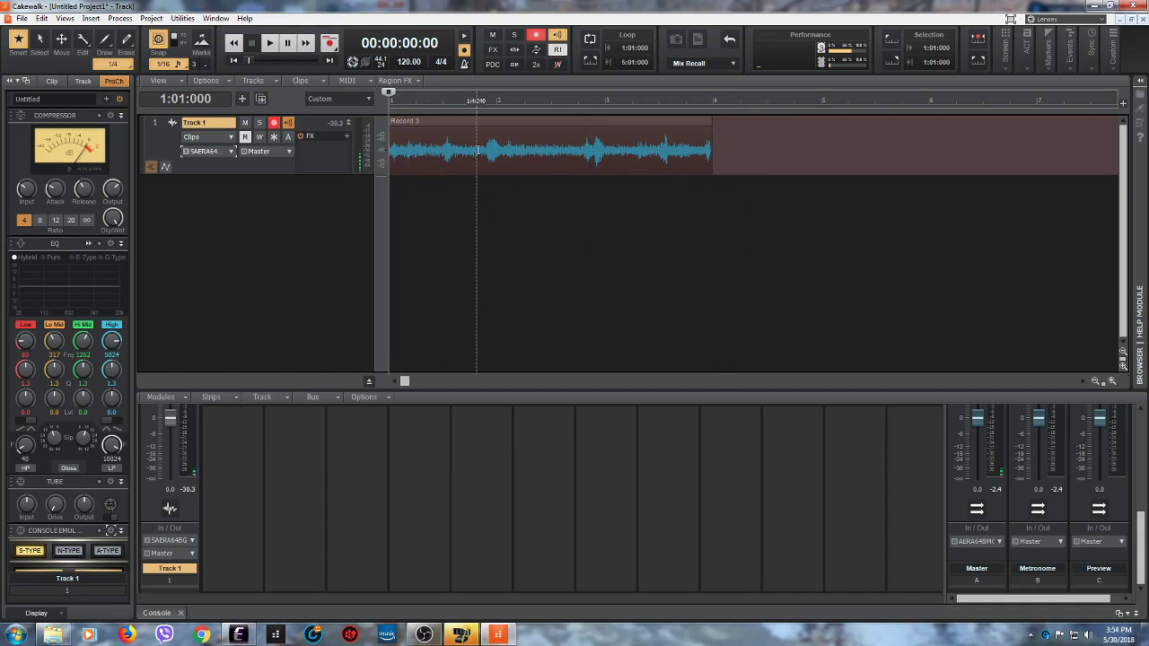
Step: Delete the section of the clip from 2:01:000 to 2:04:240, and undo the deletion
left_click_drag(497, 150, 584, 150)
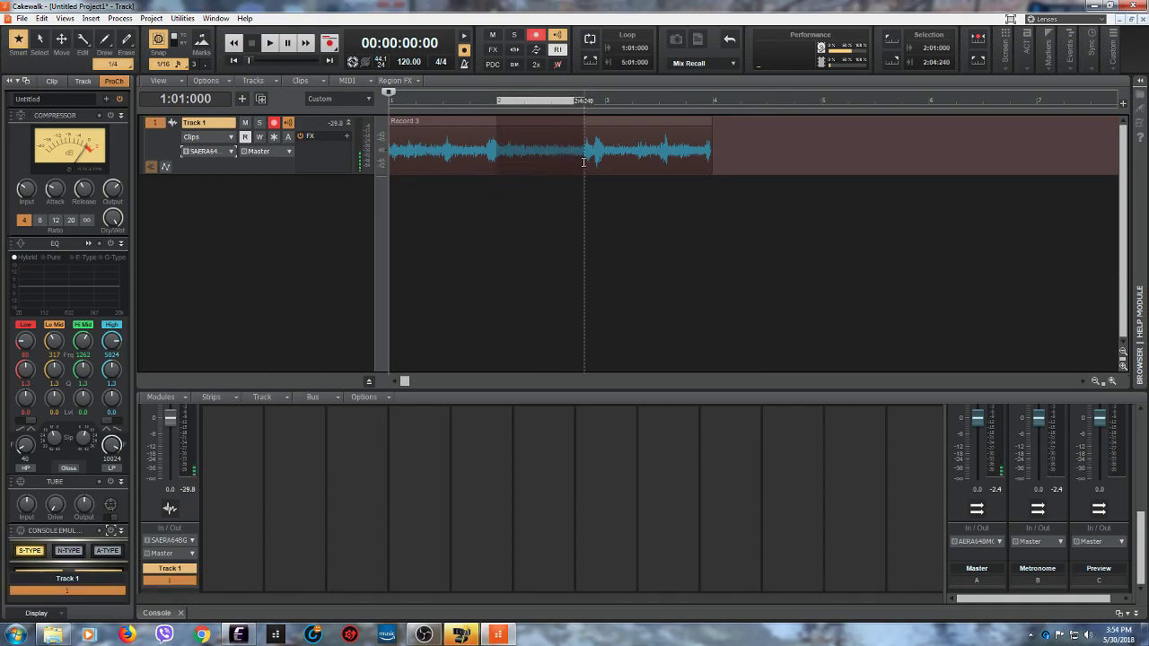
right_click(544, 127)
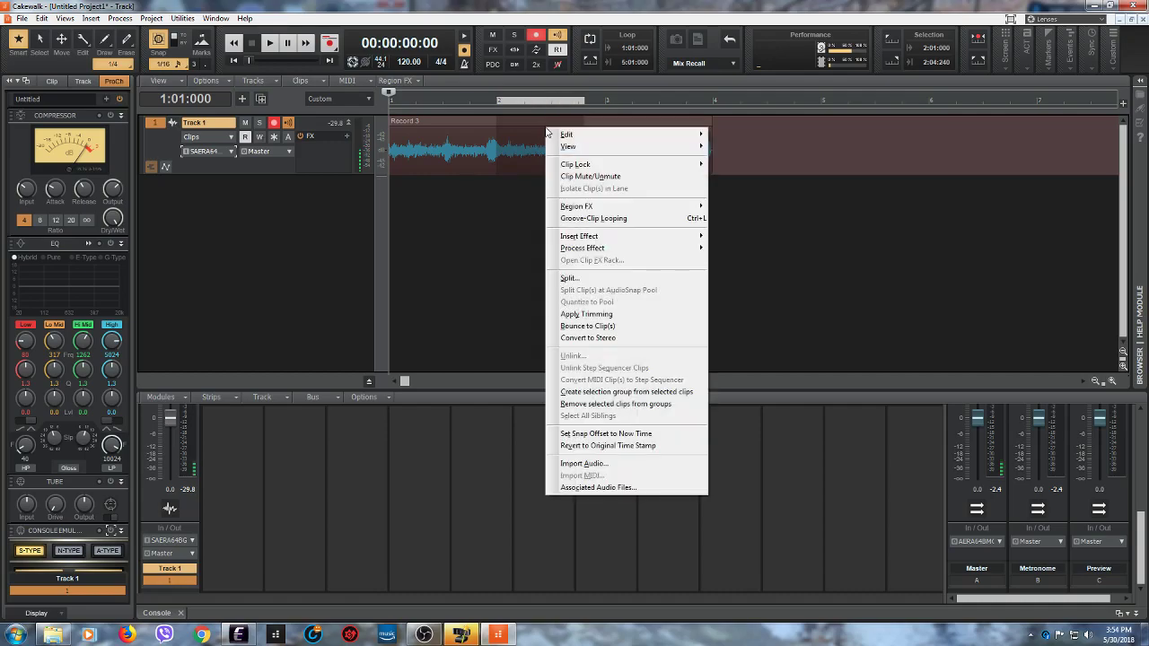
mouse_move(561, 135)
left_click(495, 183)
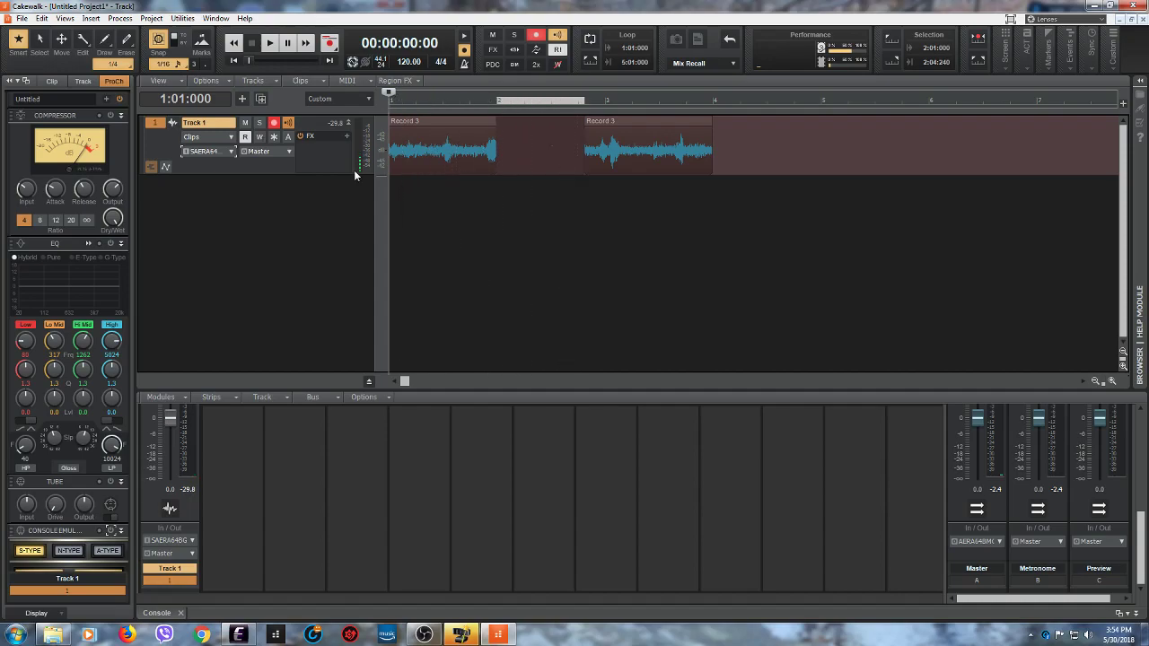
left_click(41, 18)
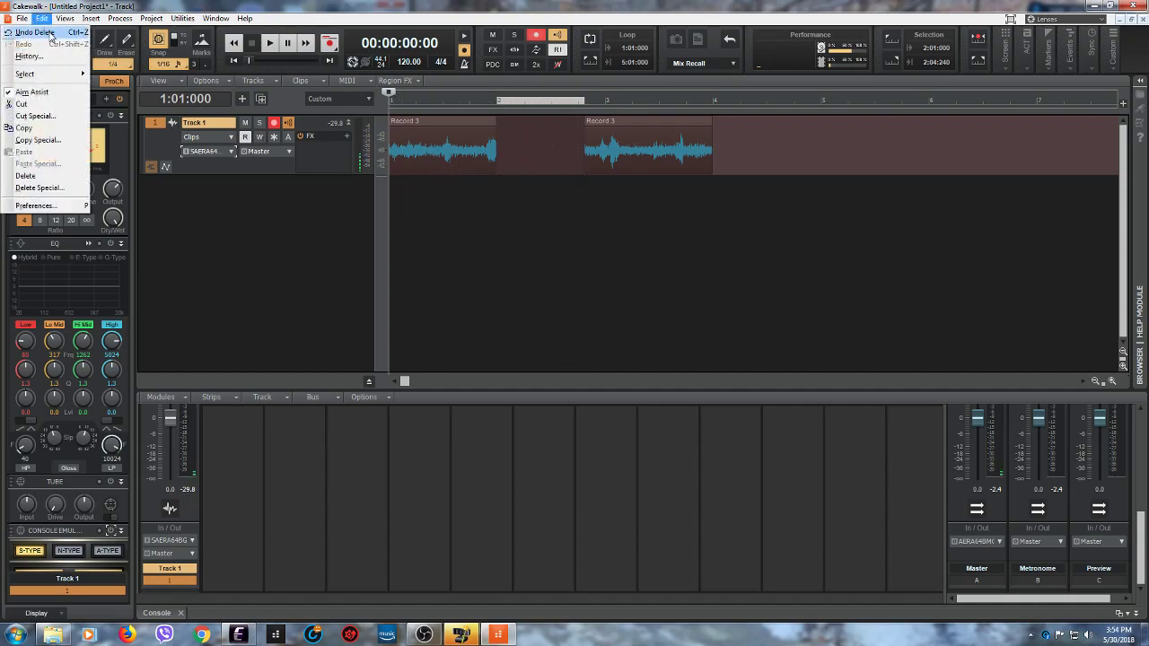
left_click(36, 32)
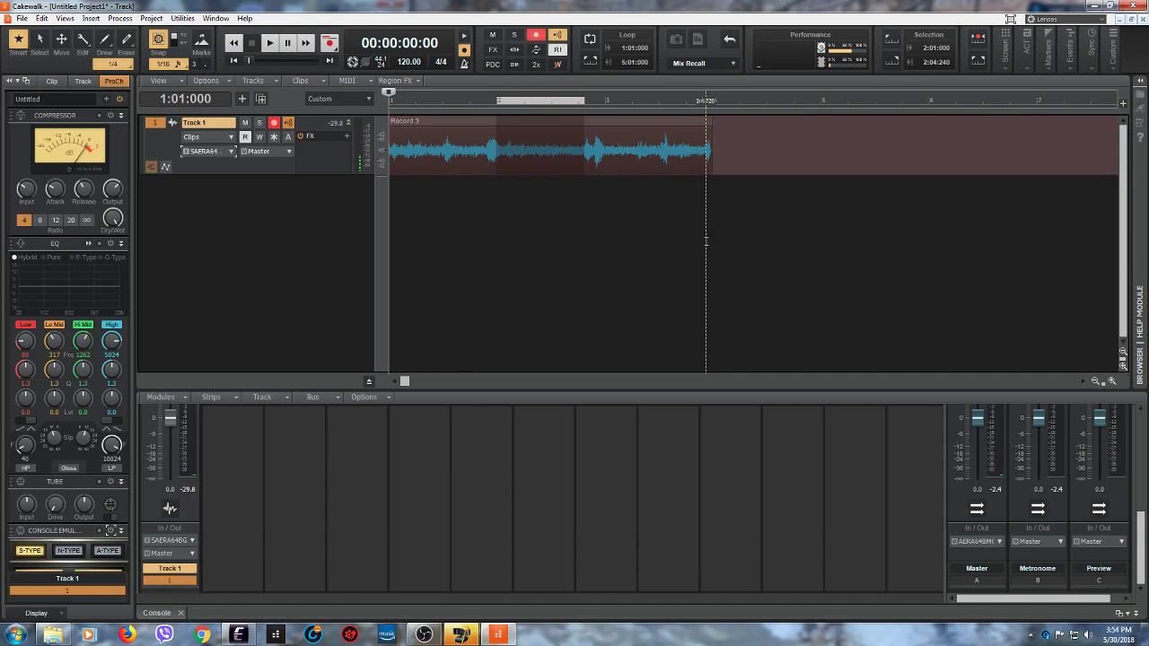
Step: Set the Now Time to 3:04:720 and to the clip's end at 4:01:000, returning to the project start each time
left_click(706, 241)
left_click(232, 60)
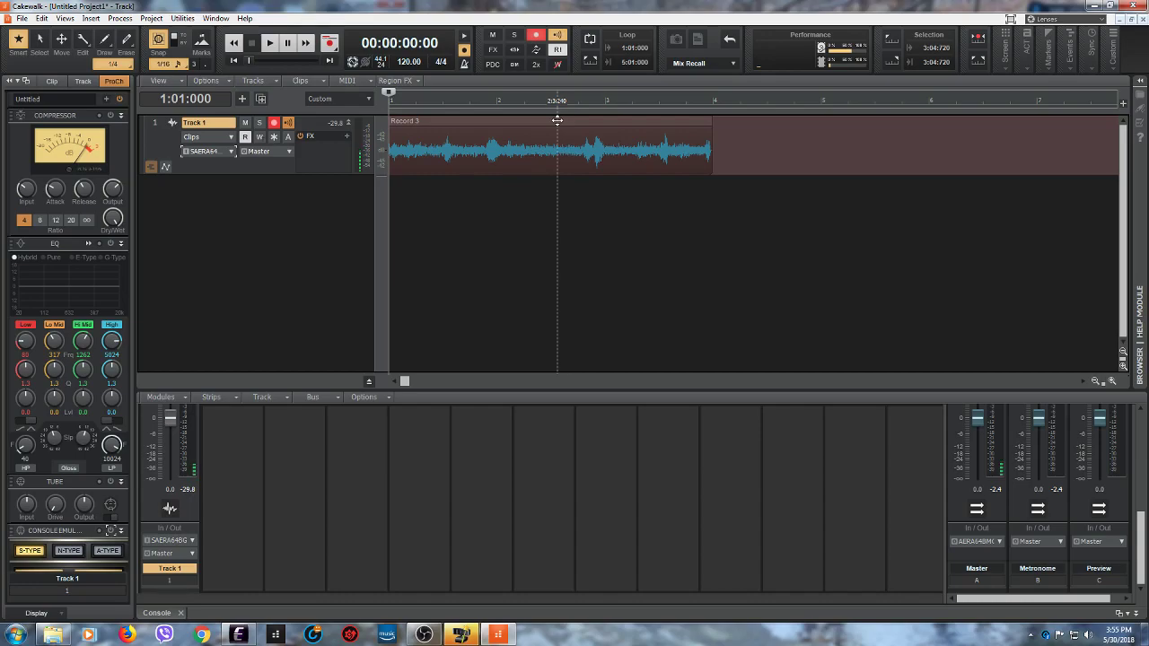
left_click(712, 193)
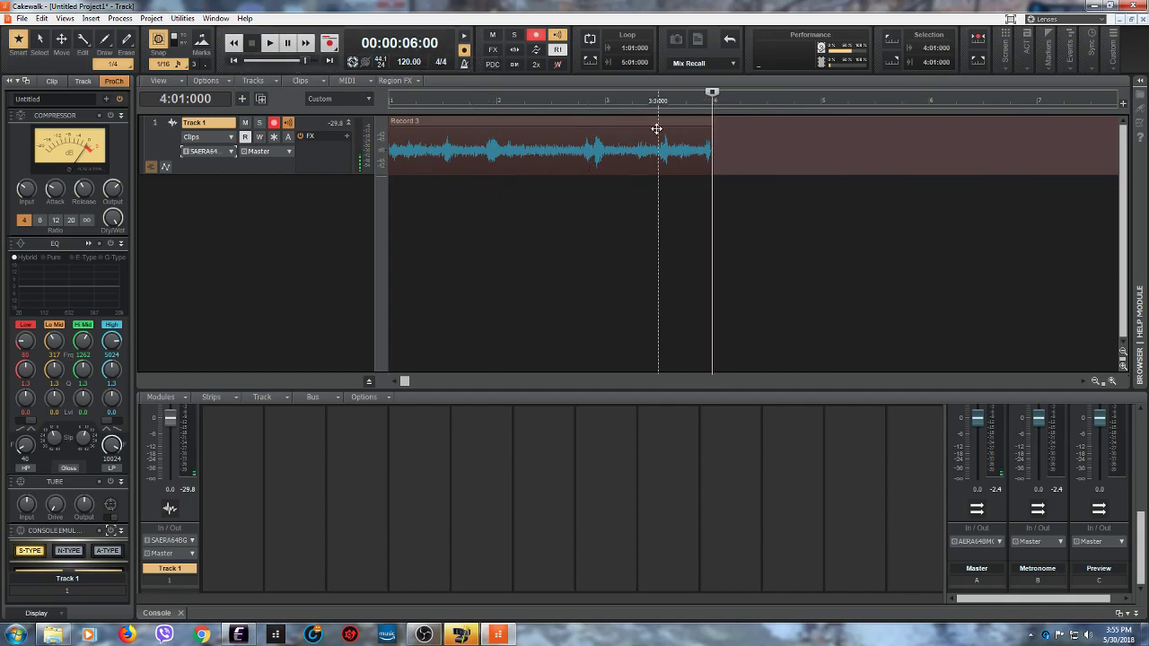
left_click(236, 61)
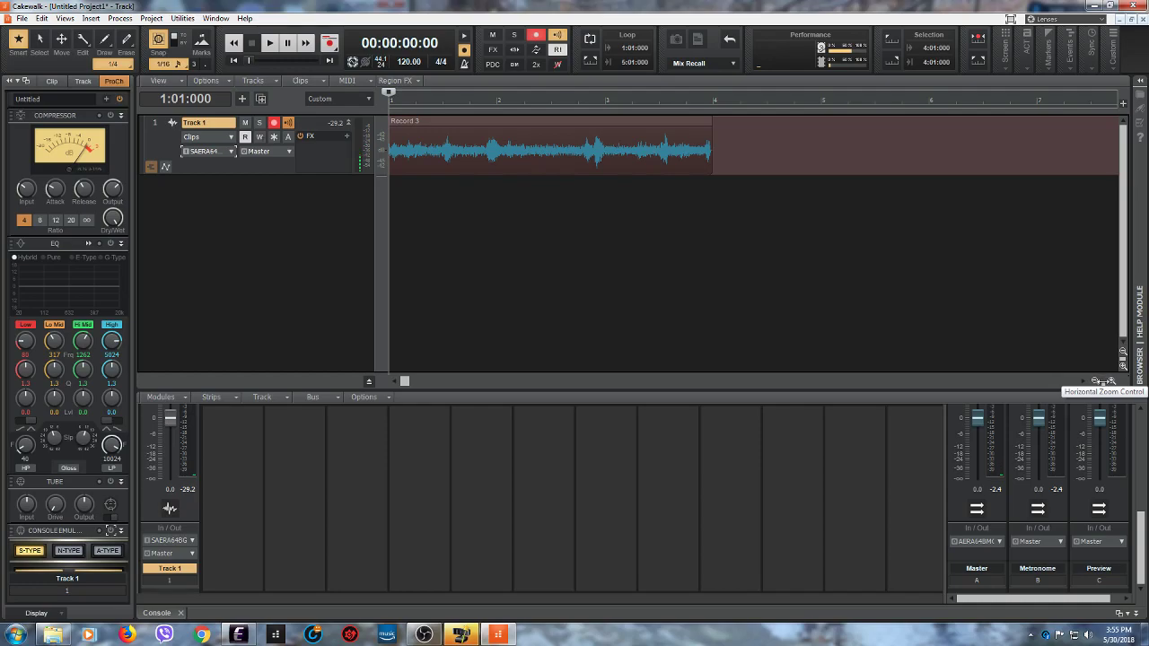
Step: Zoom the timeline horizontally out and in until the clip on Track 1 fills about the first three fifths of the track area
left_click_drag(1103, 383, 1036, 368)
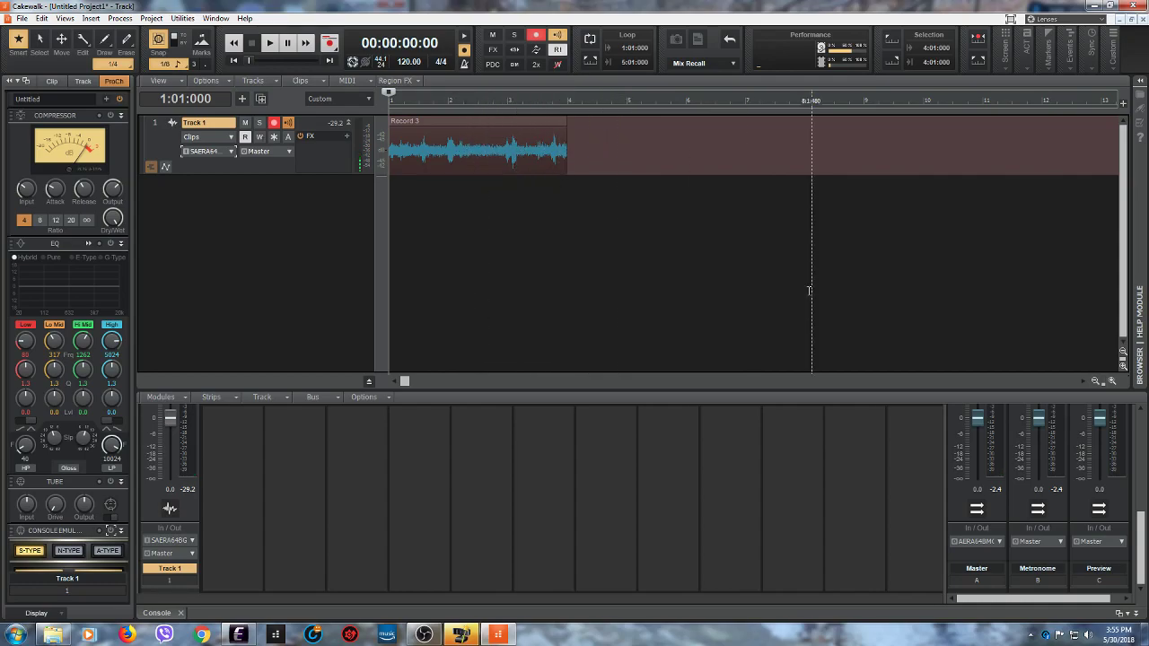
left_click_drag(1104, 382, 1062, 371)
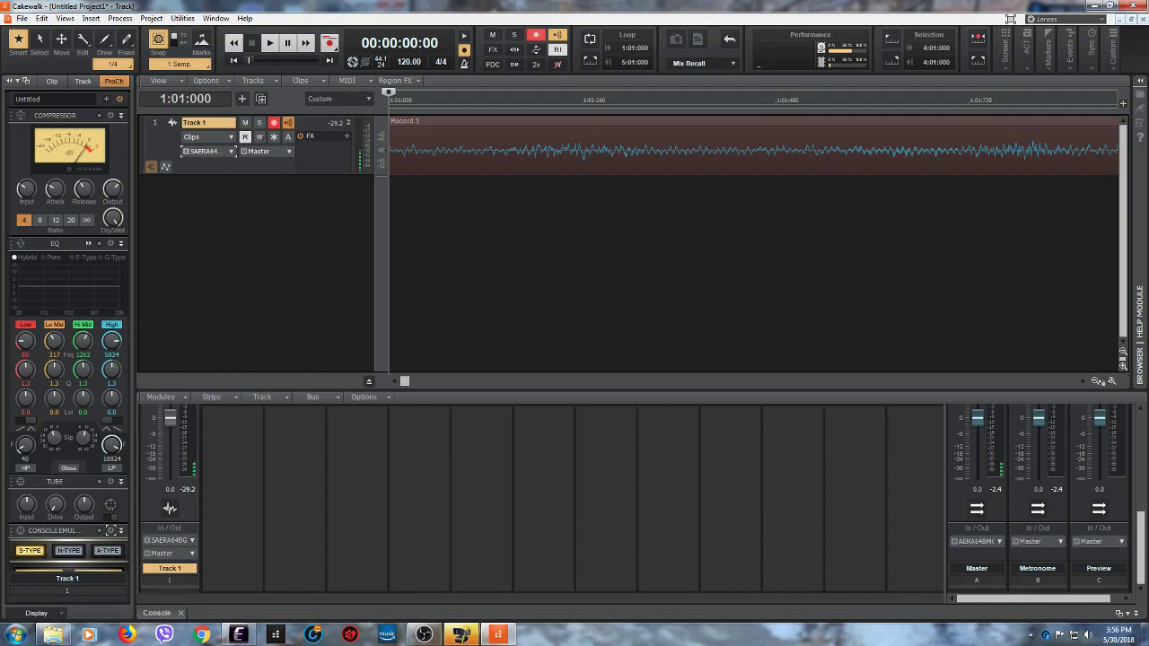
left_click_drag(1062, 372, 1047, 372)
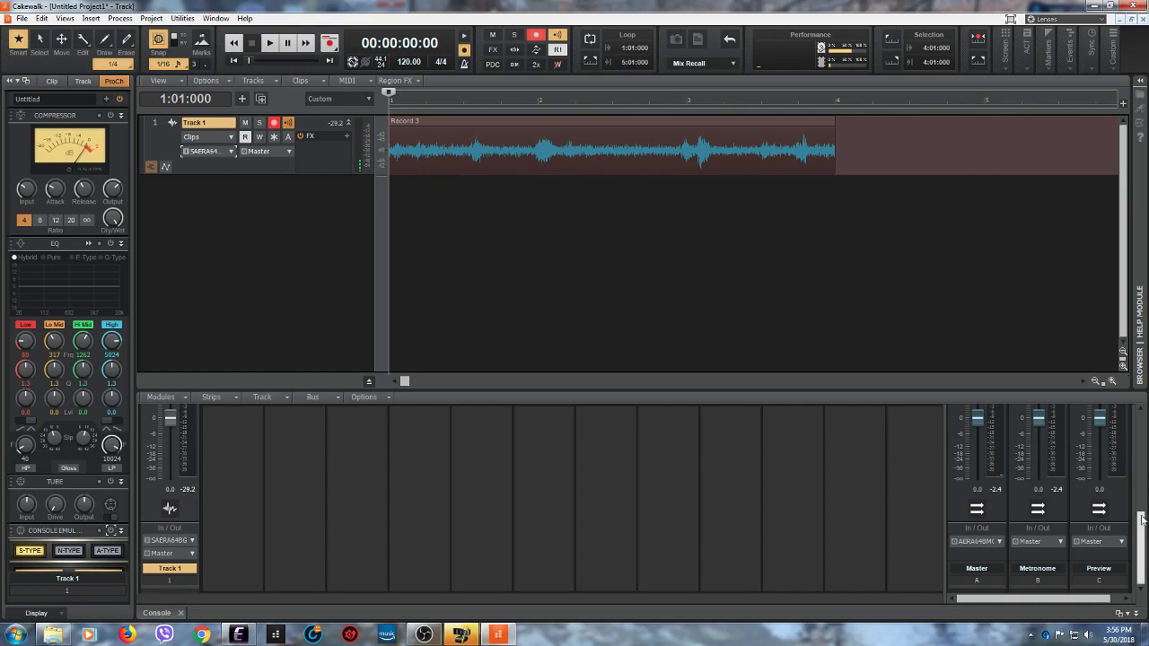
Step: Insert the uncategorized audio effect VoxengoRecorder (32-bit) in the Master bus's FX rack
left_click_drag(1142, 518, 1144, 446)
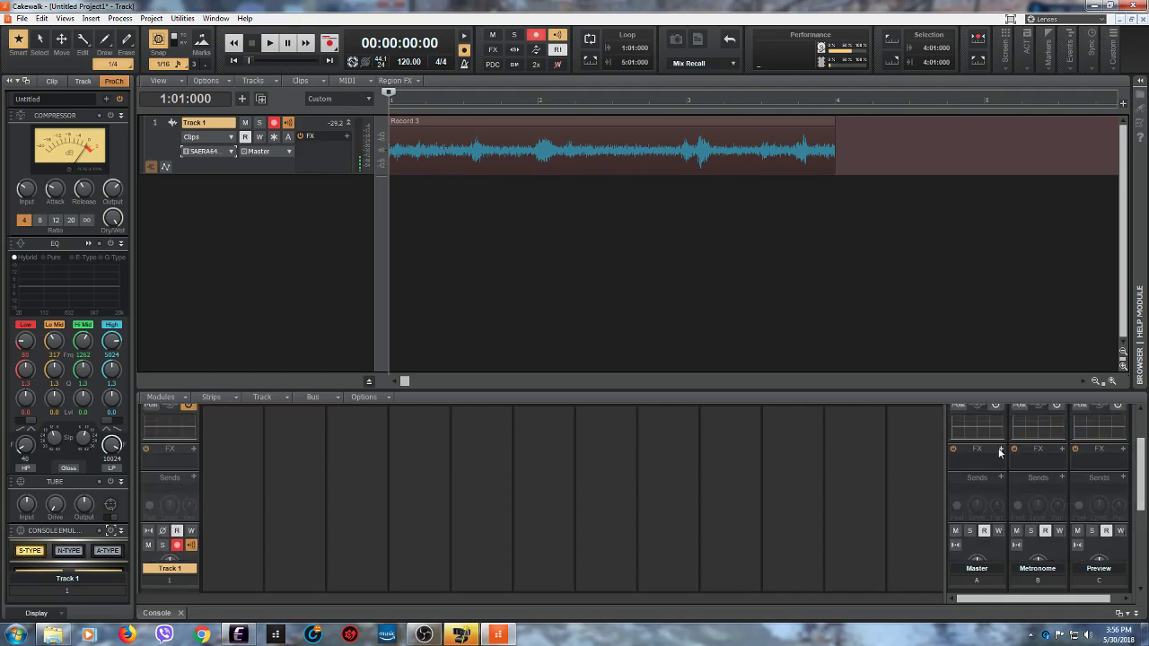
left_click(1001, 450)
mouse_move(1014, 460)
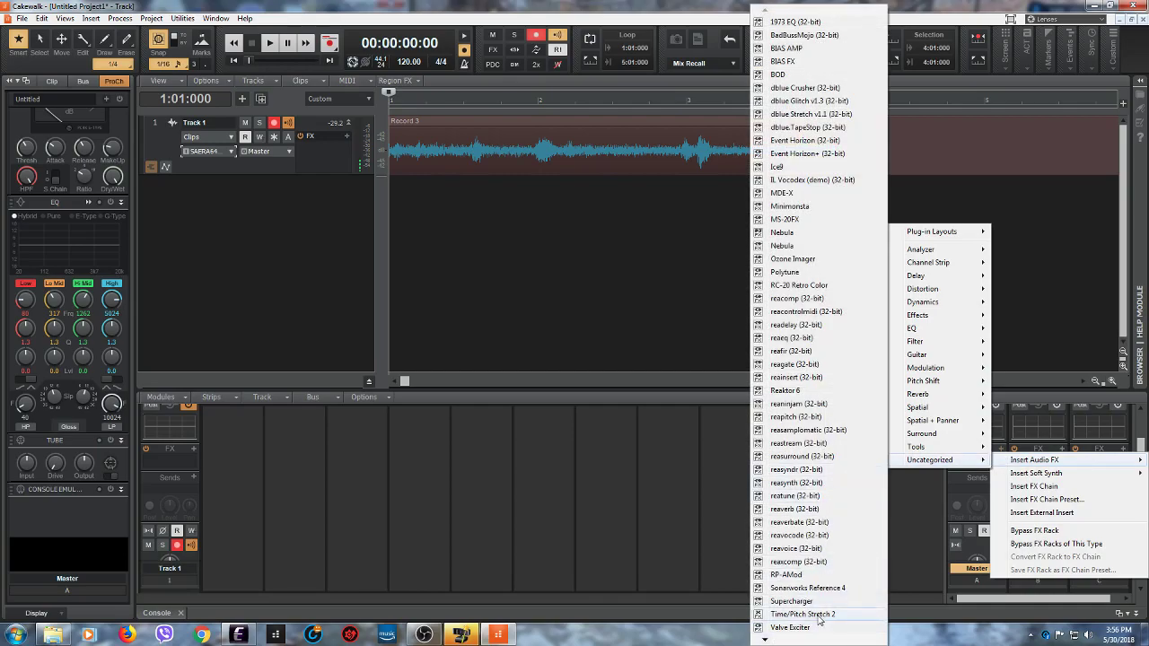
left_click(765, 640)
left_click(765, 640)
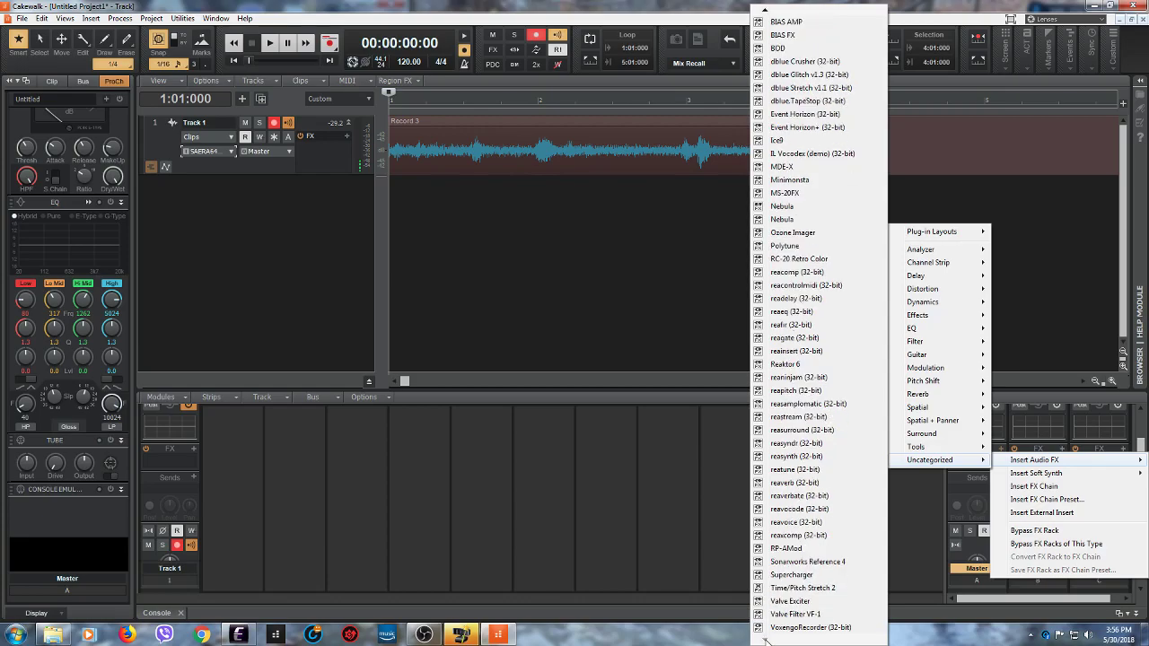
left_click(797, 632)
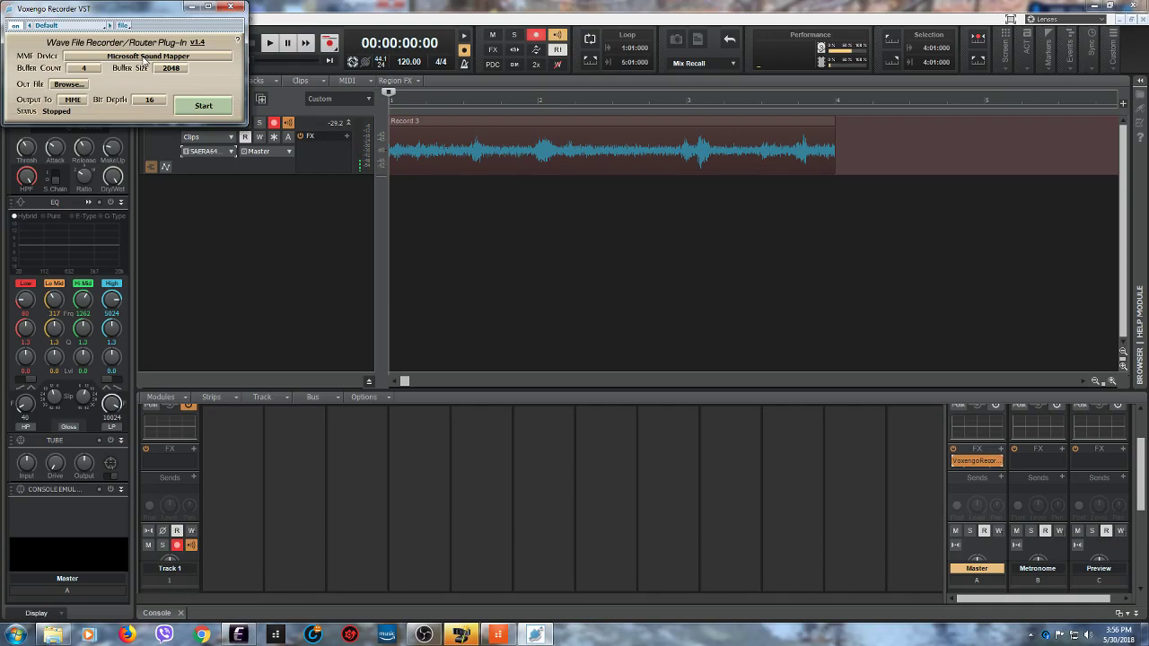
Step: Start the Voxengo Recorder plug-in and minimize its window
left_click(201, 106)
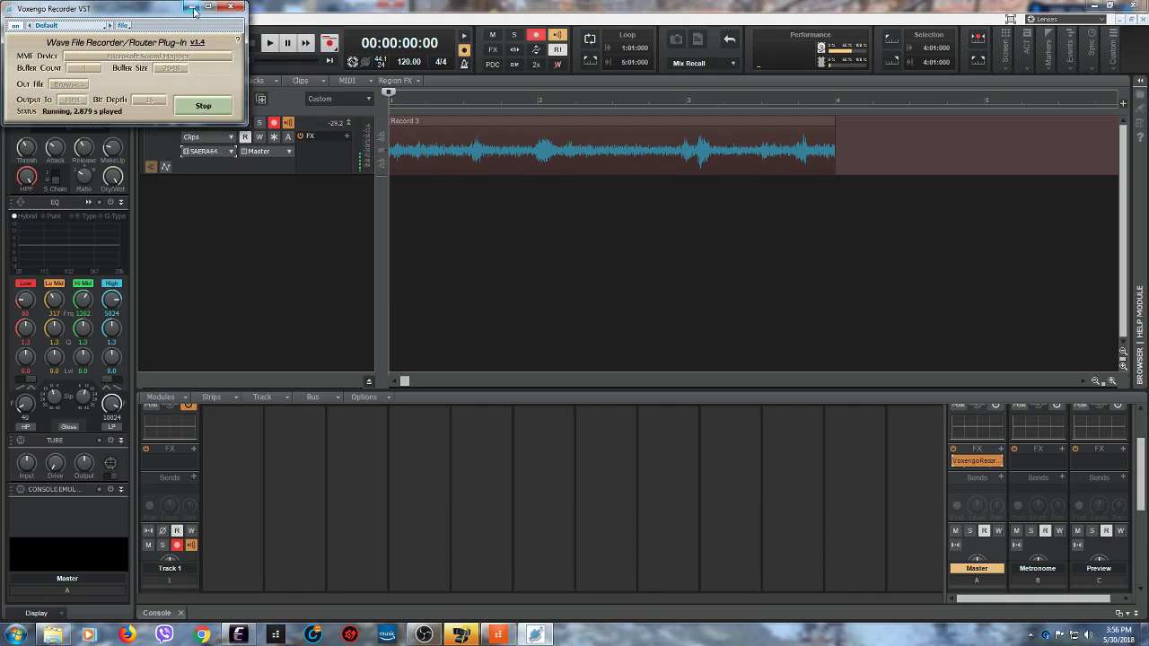
left_click(194, 11)
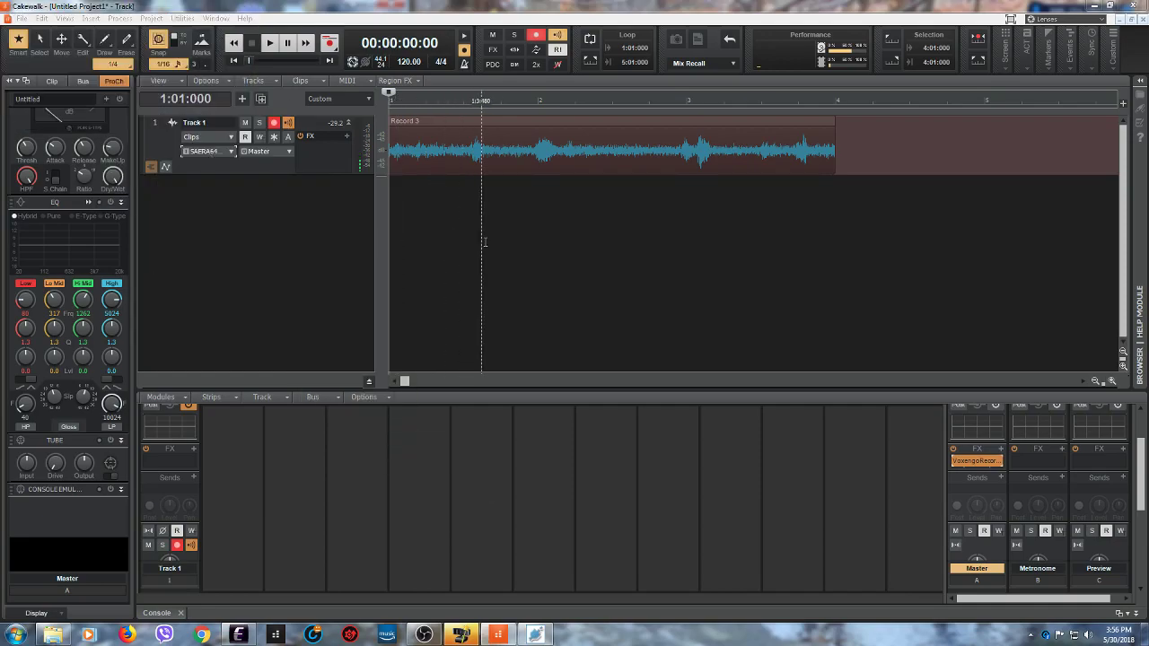
Step: Review the Master bus strip in the Console, and play the Track 1 clip from the start and stop it
left_click_drag(1141, 488, 1143, 569)
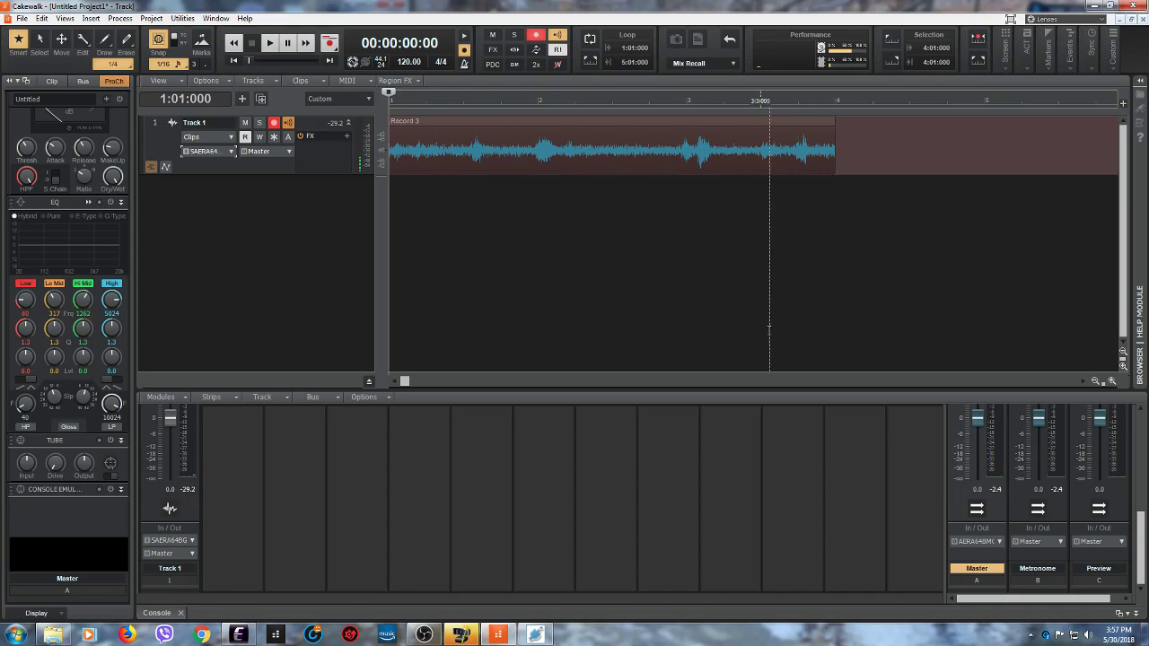
mouse_move(1141, 538)
left_mouse_down()
mouse_move(1140, 470)
mouse_move(1143, 559)
left_mouse_up()
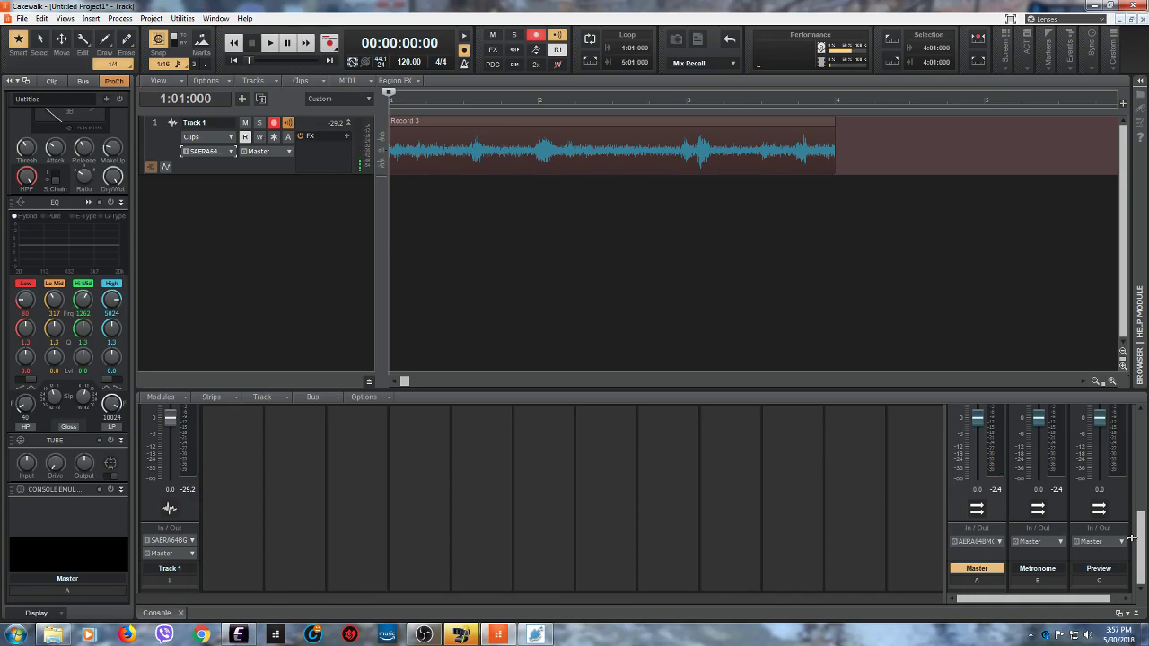
left_click_drag(1140, 538, 1140, 474)
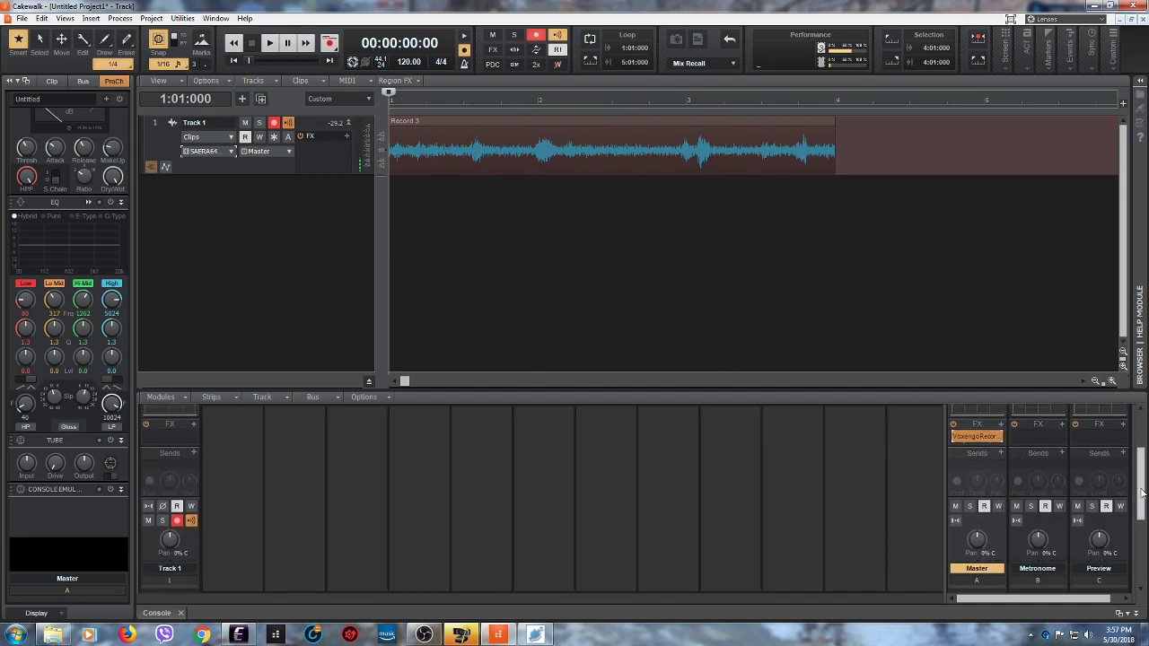
left_click_drag(1141, 493, 1141, 556)
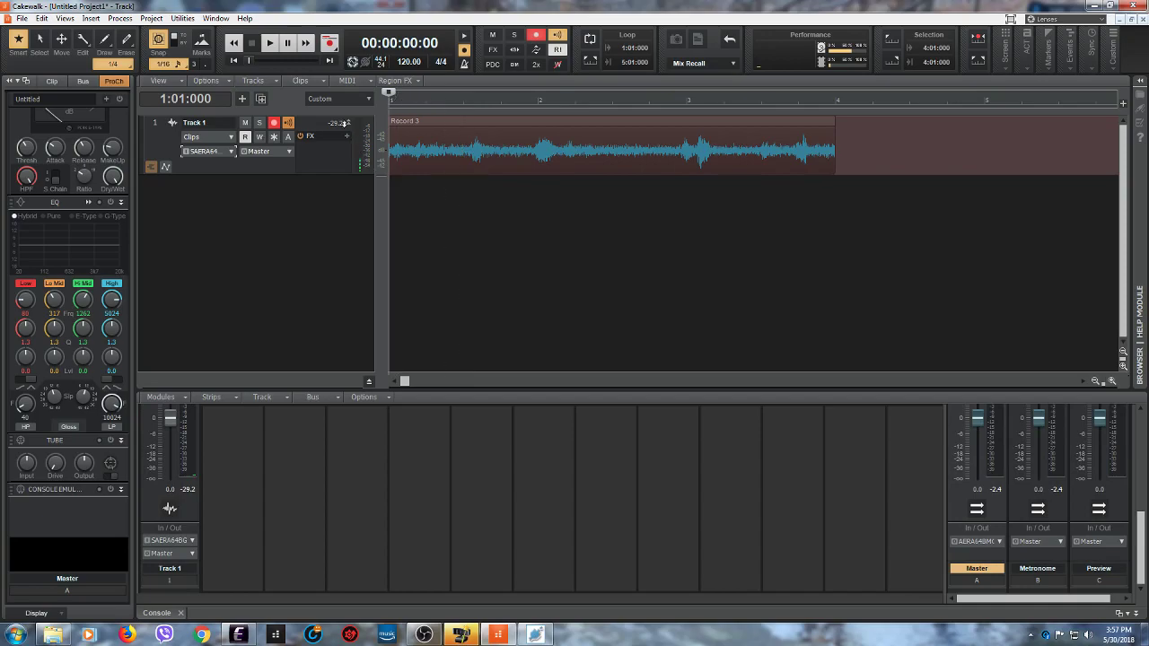
left_click(267, 45)
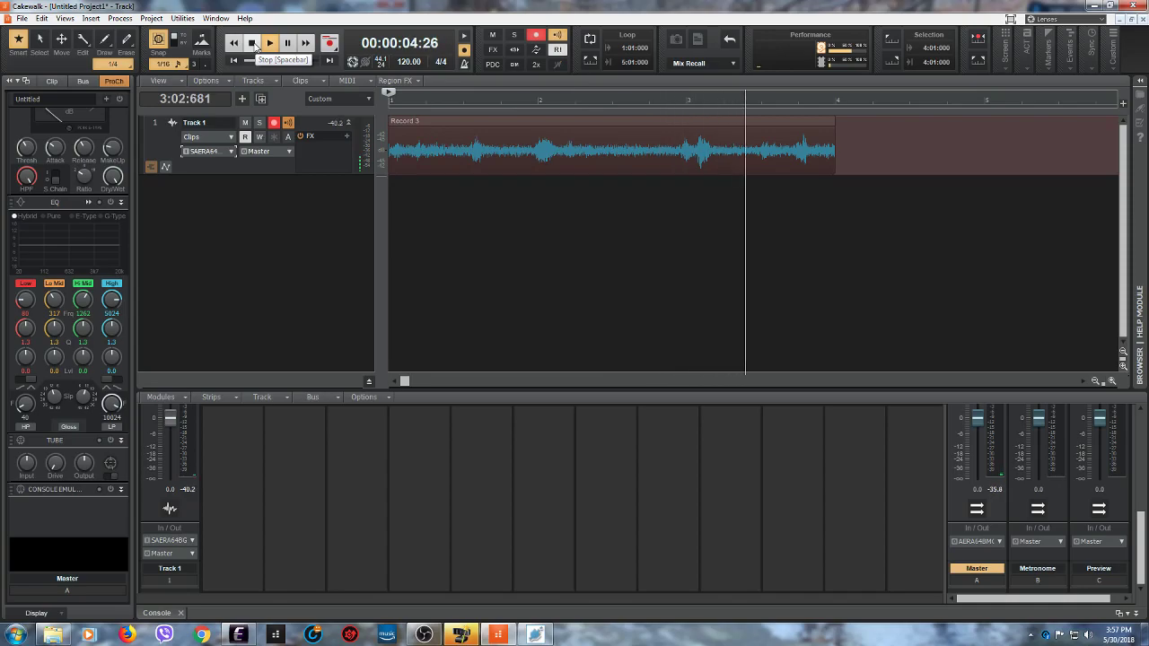
left_click(254, 43)
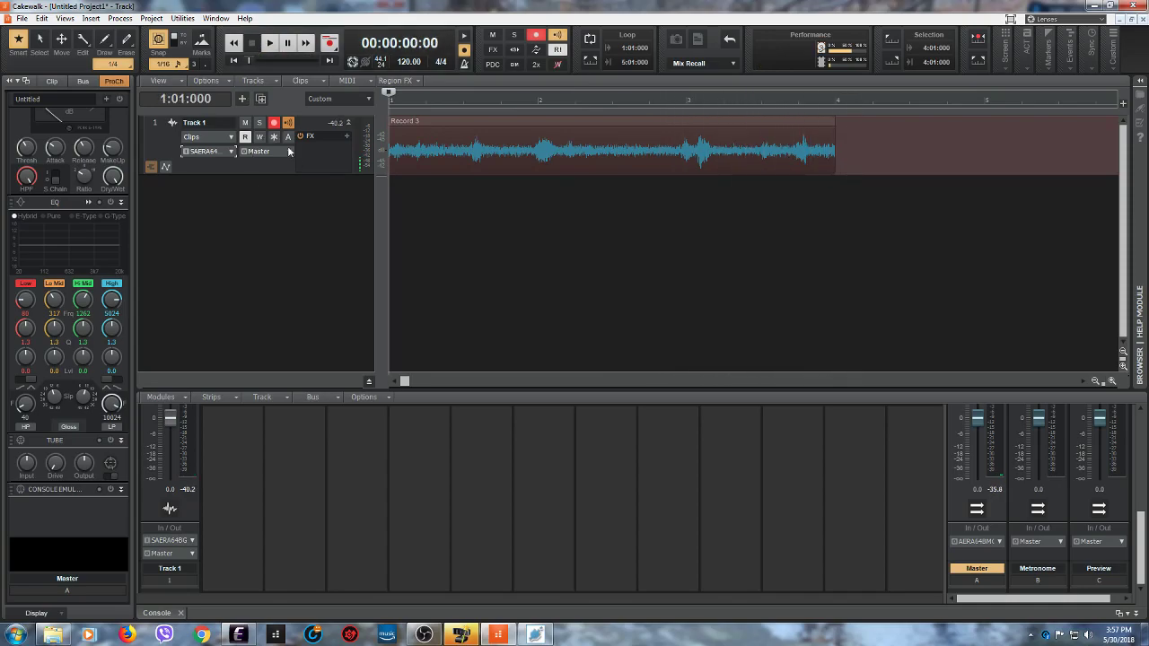
Step: Delete the Record 3 clip from Track 1
left_click(422, 121)
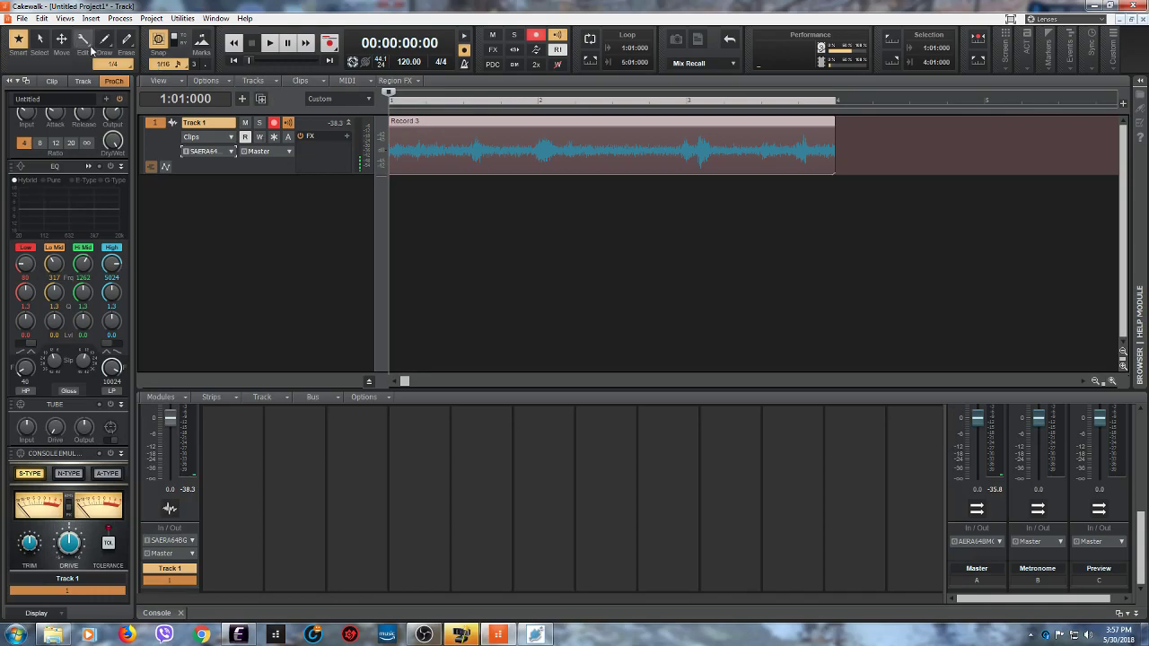
left_click(41, 18)
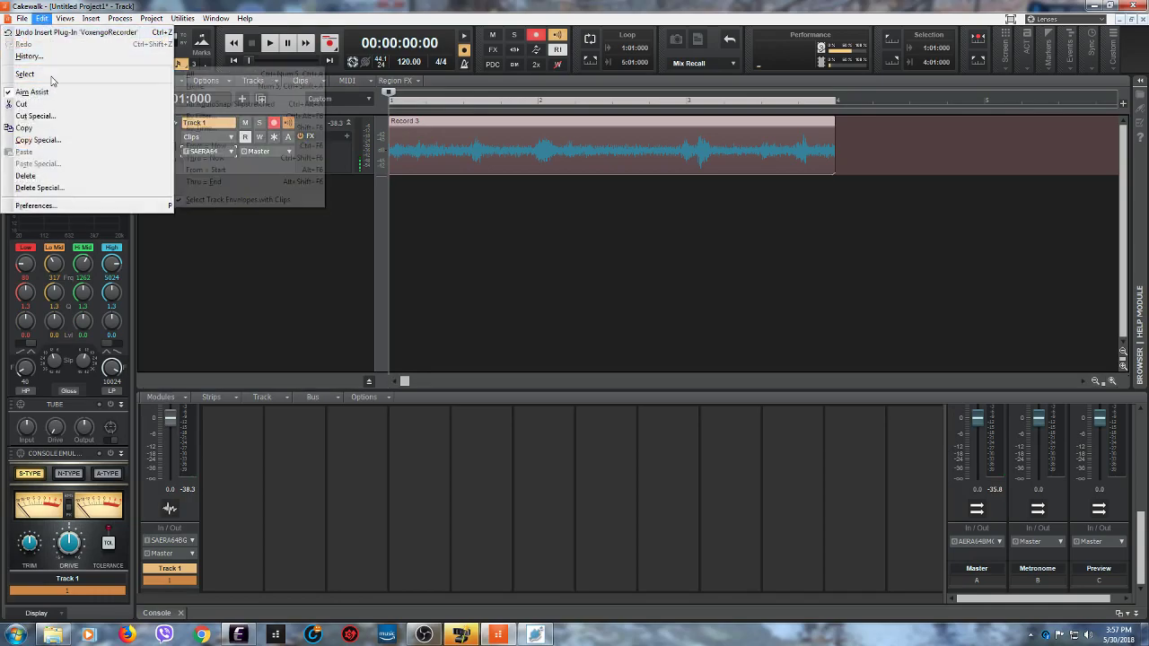
left_click(27, 176)
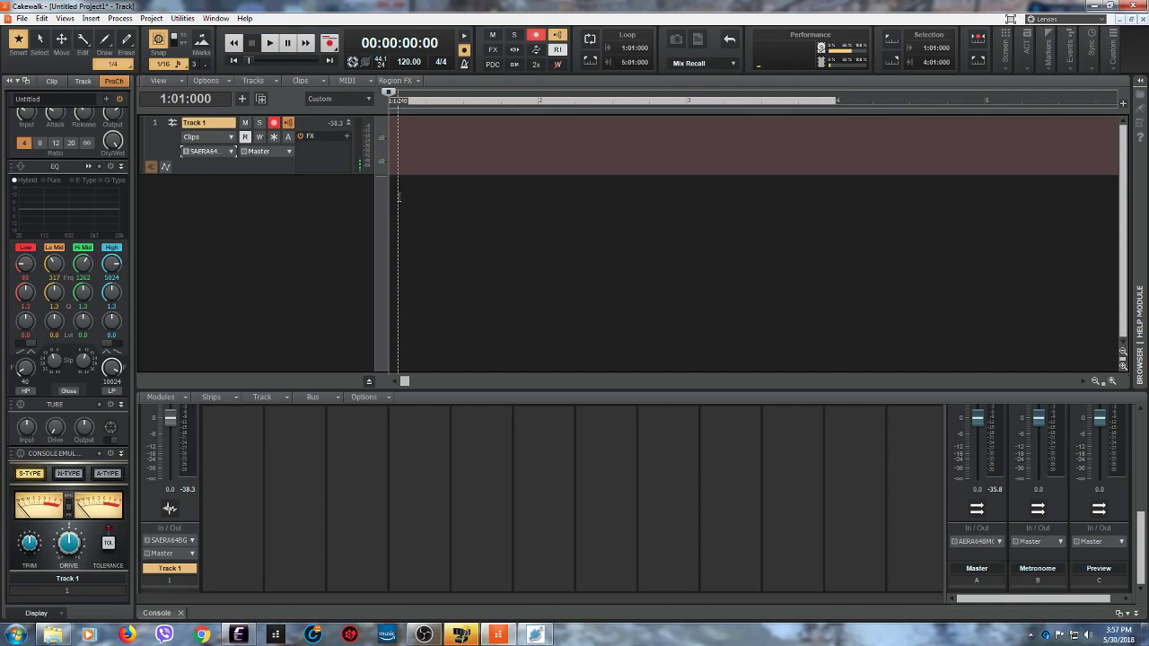
Step: Set Track 1's input to Left Avid Eleven Rack ASIO (64-bit) Eleven Rig L
left_click(231, 152)
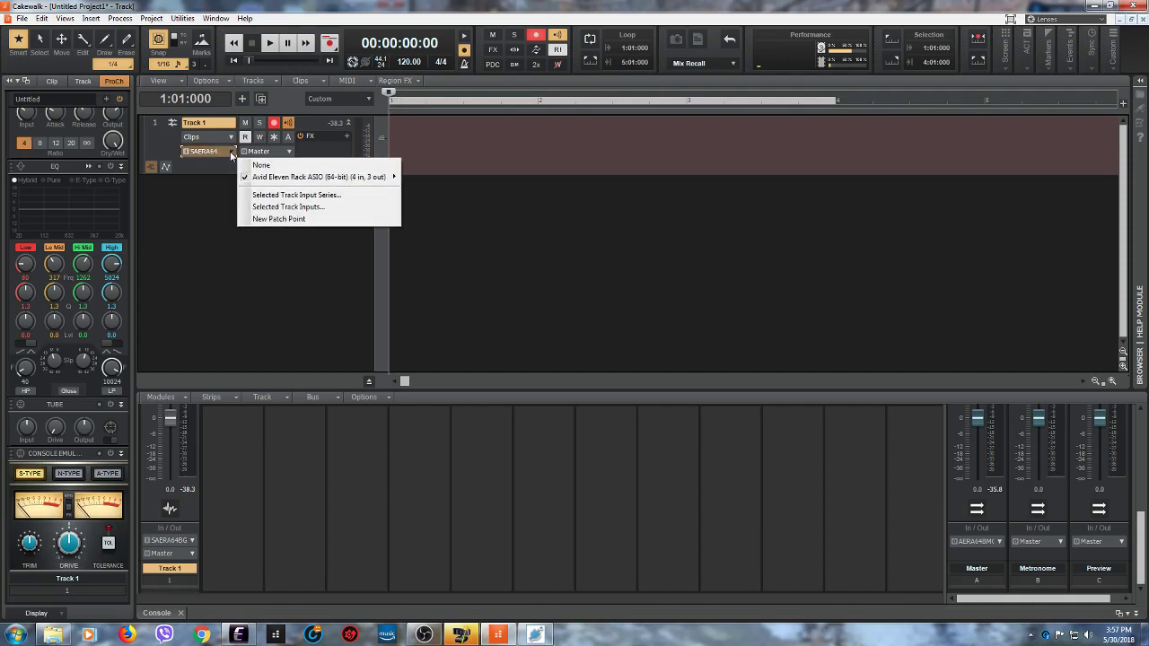
mouse_move(286, 179)
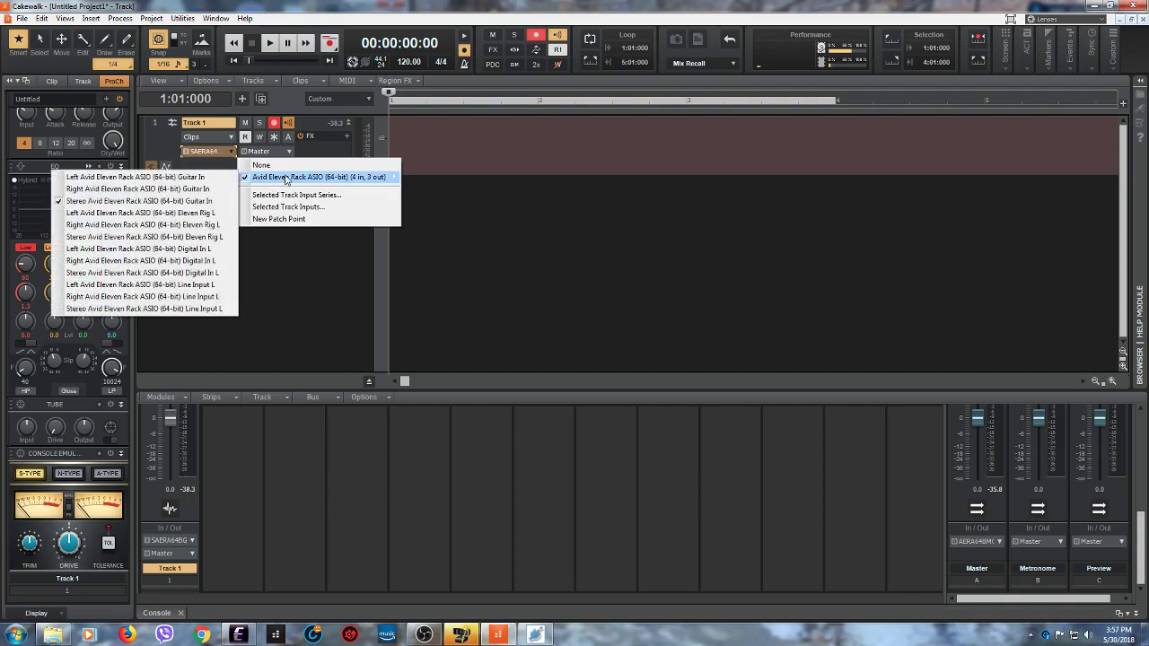
left_click(351, 311)
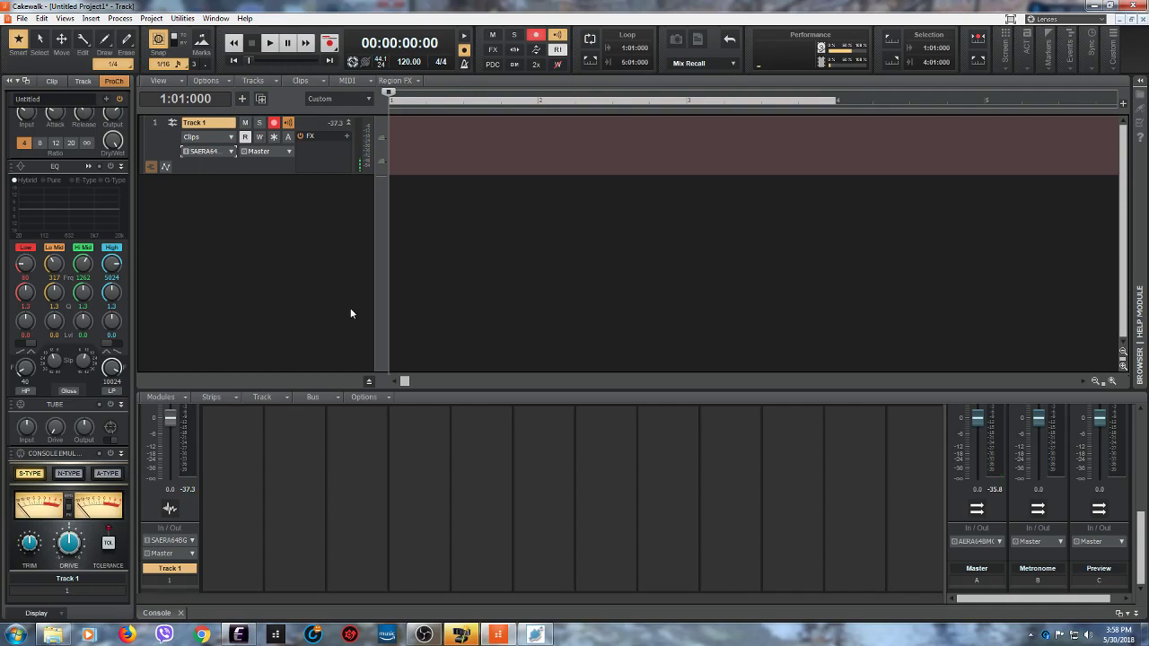
left_click(223, 154)
mouse_move(251, 178)
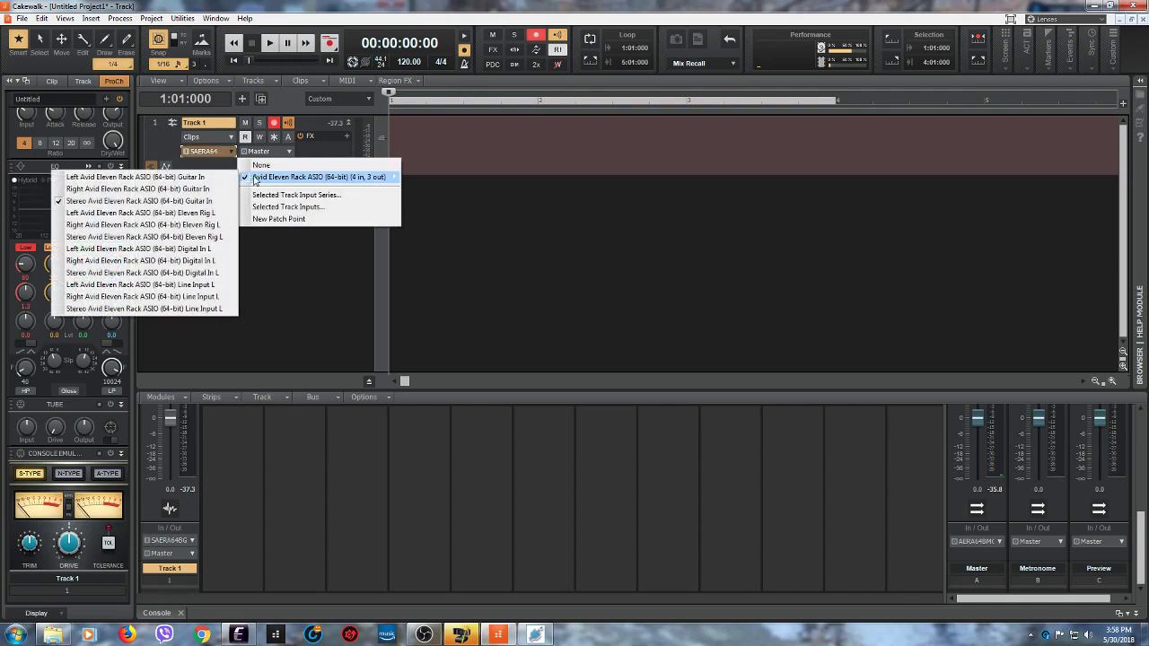
left_click(178, 215)
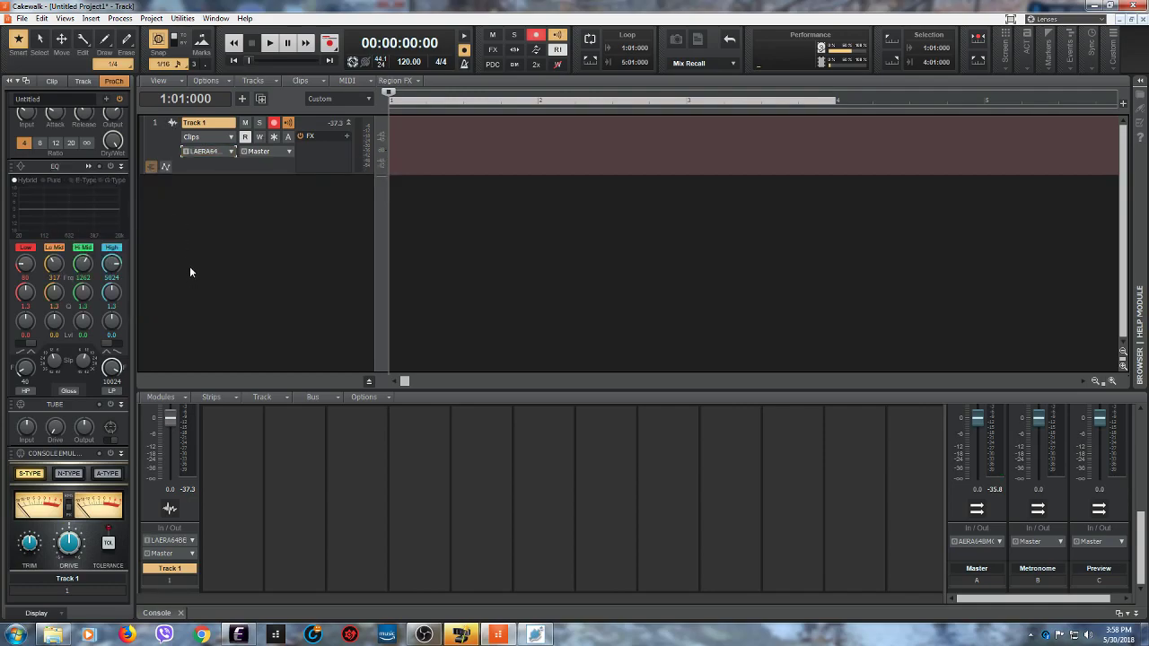
Step: Switch to the Eleven Rack Editor, set the rig input to Mic and turn off the amp, cab, delay and reverb
left_click(238, 634)
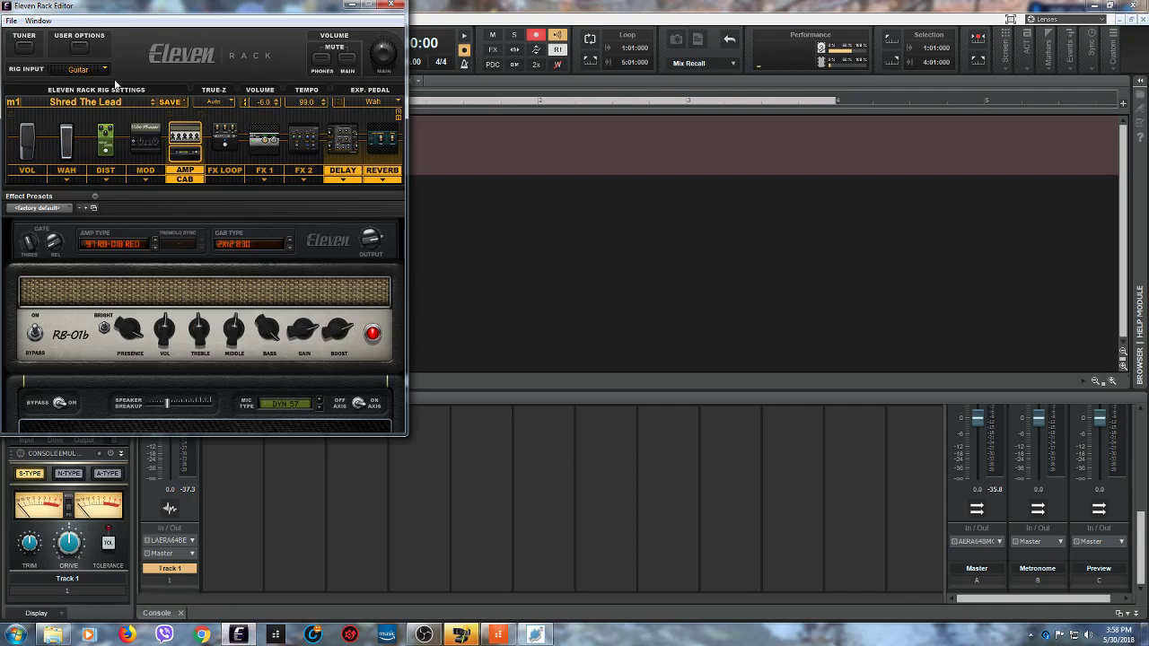
left_click_drag(157, 7, 323, 178)
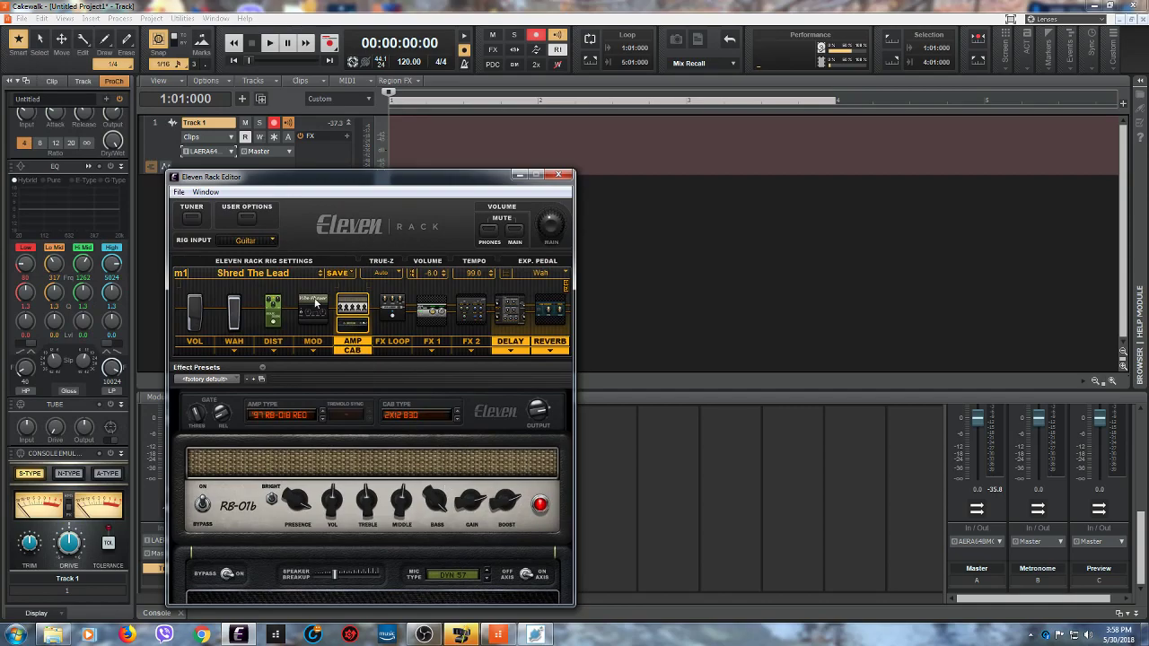
left_click(270, 242)
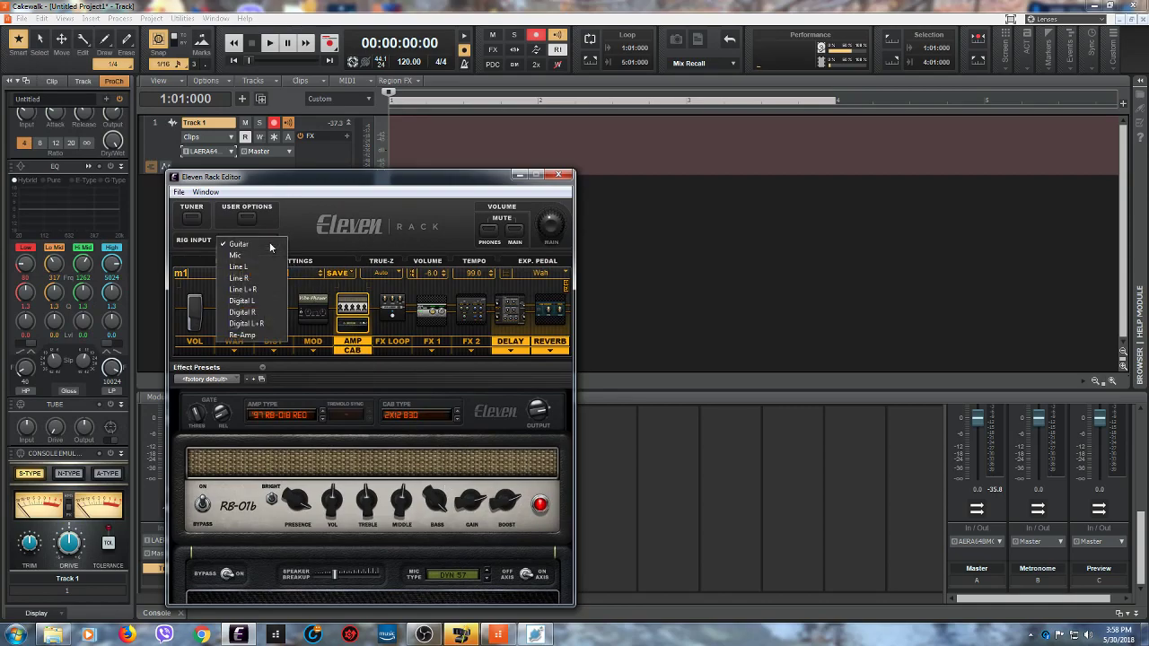
left_click(265, 254)
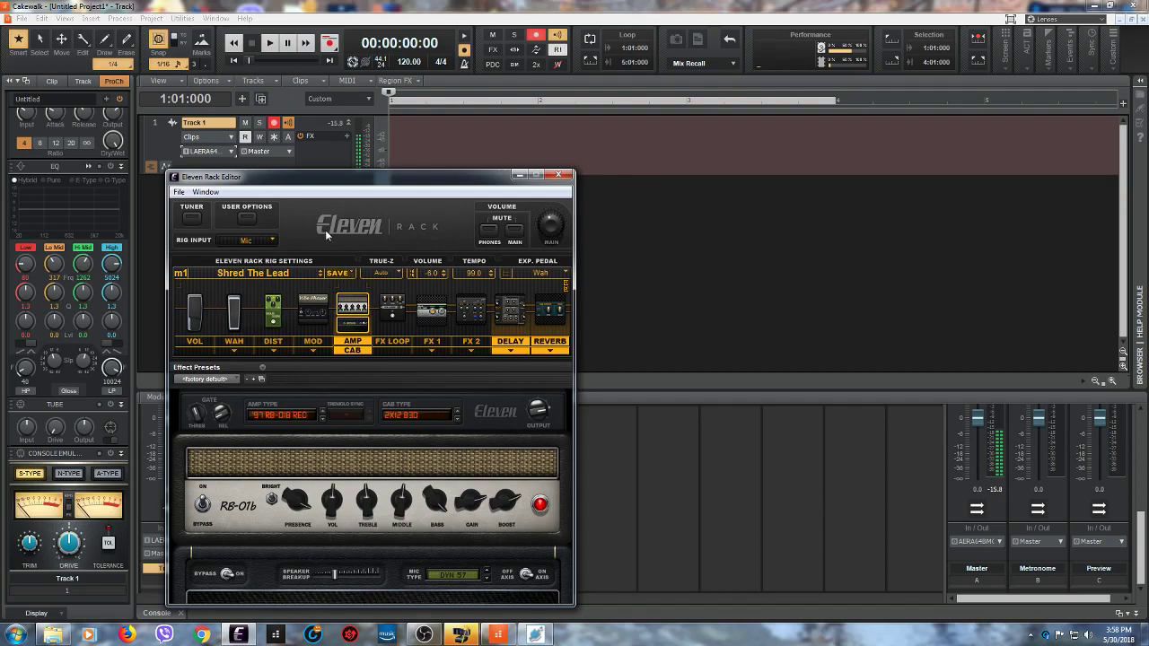
left_click(363, 342)
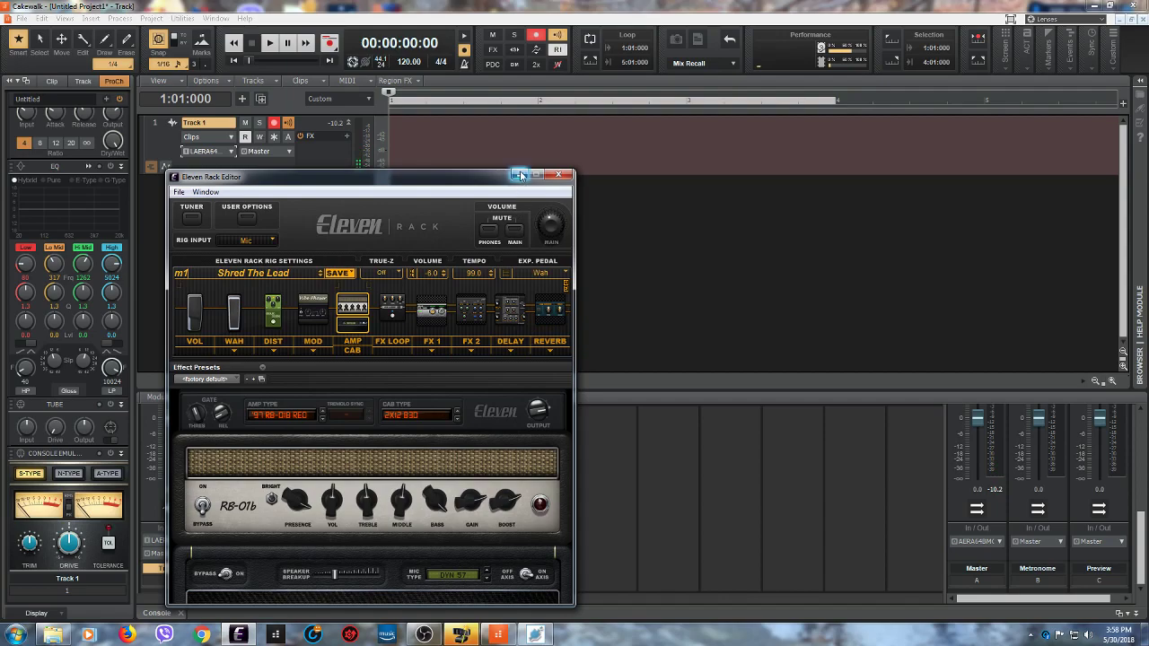
Step: Load the rig settings file Standard Vocal c 4.tfx from the computer and minimize the Eleven Rack Editor
left_click(281, 273)
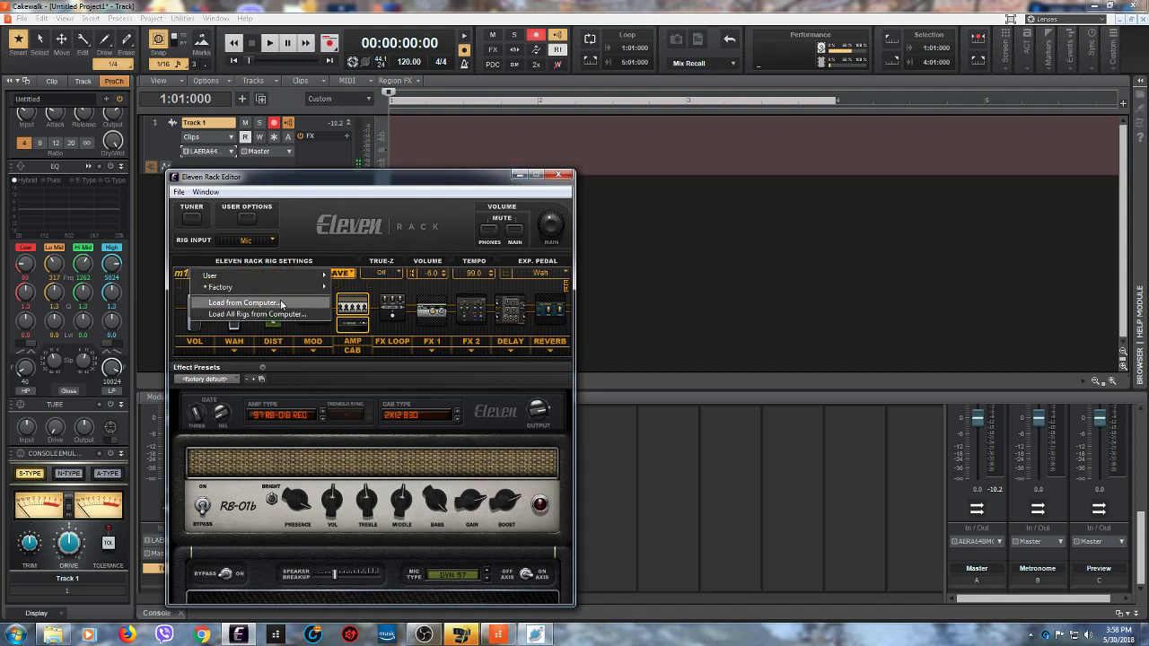
left_click(280, 304)
left_click_drag(733, 260, 730, 387)
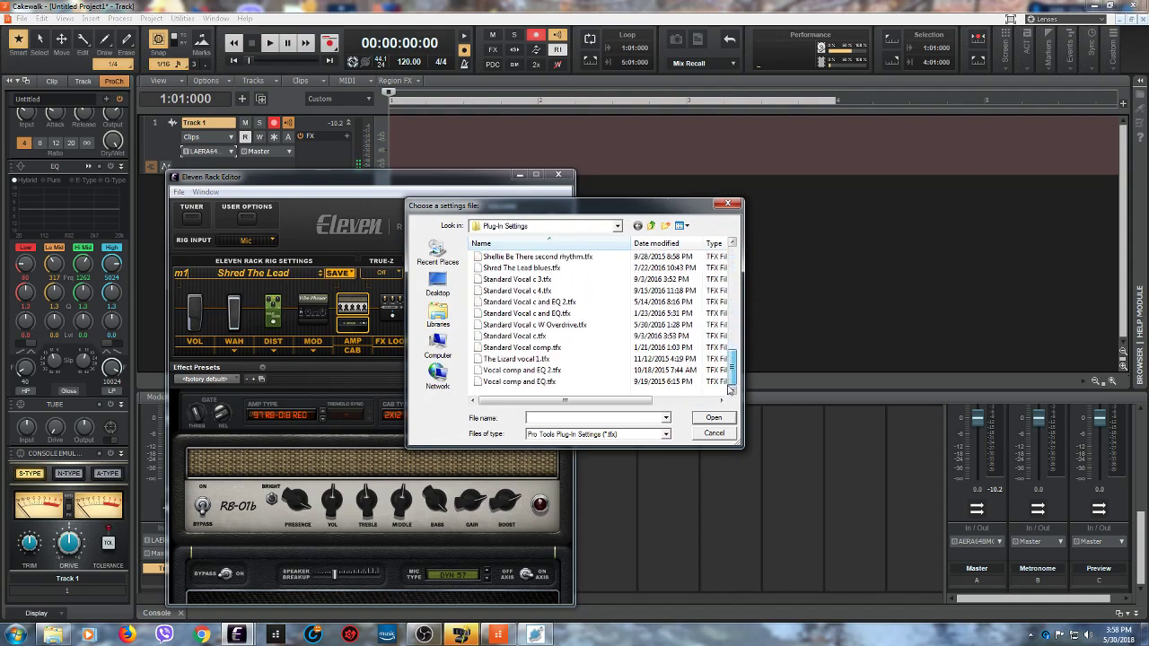
double_click(566, 292)
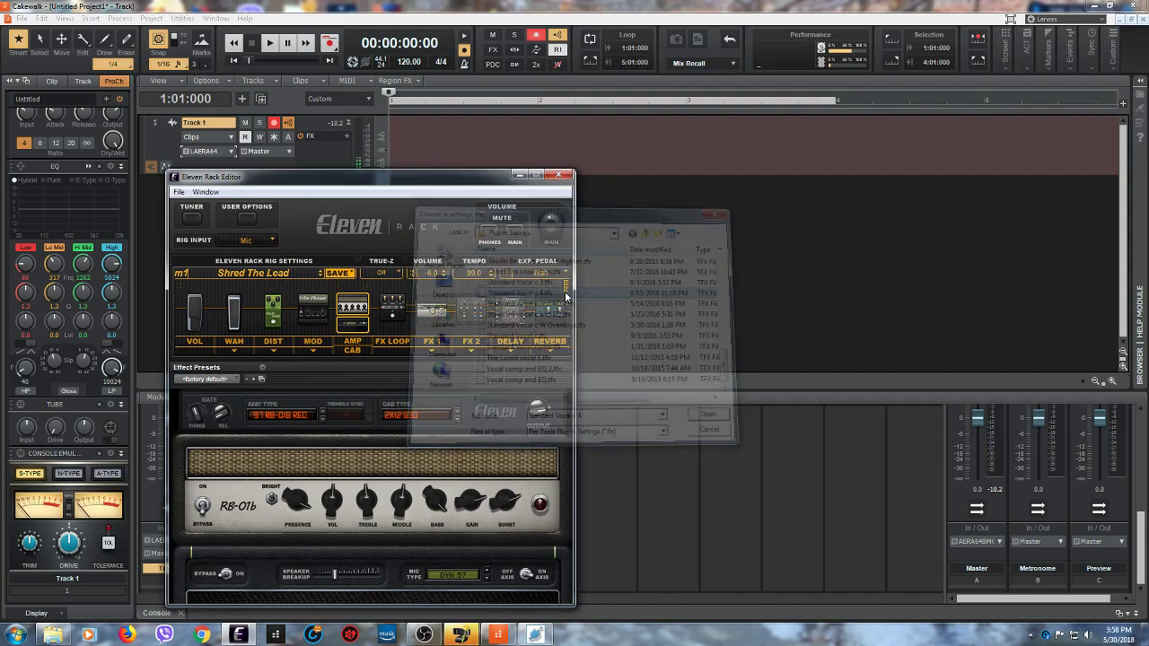
left_click(519, 176)
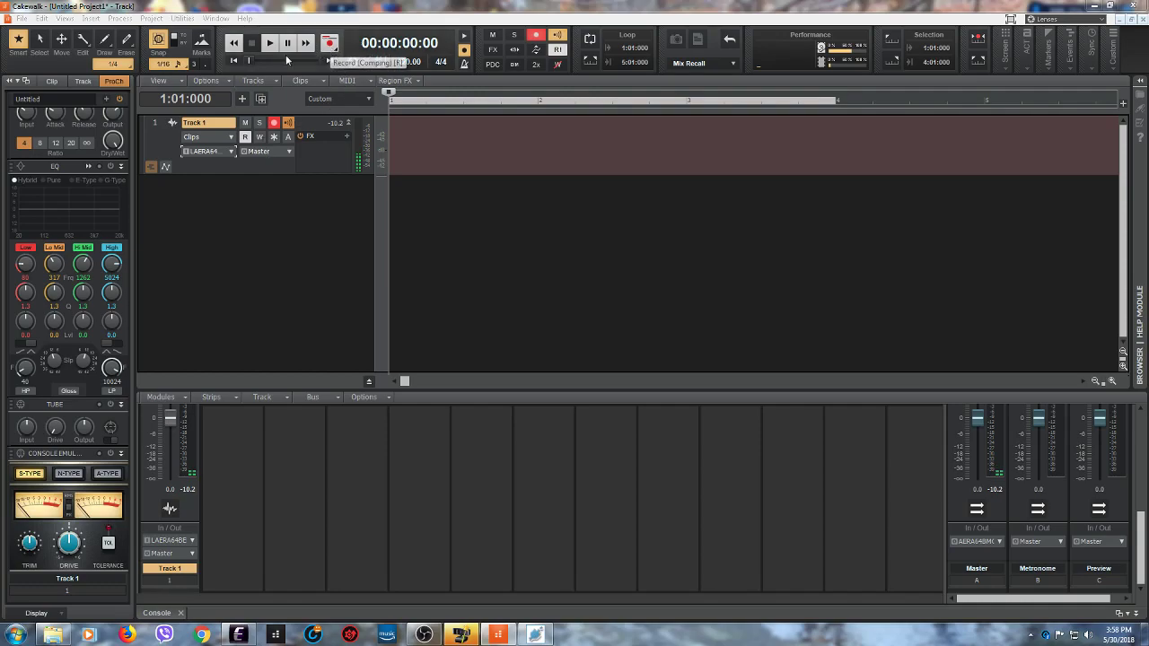
Step: Set the metronome's record count-in to 2 measures in the preferences and apply it
left_click(47, 20)
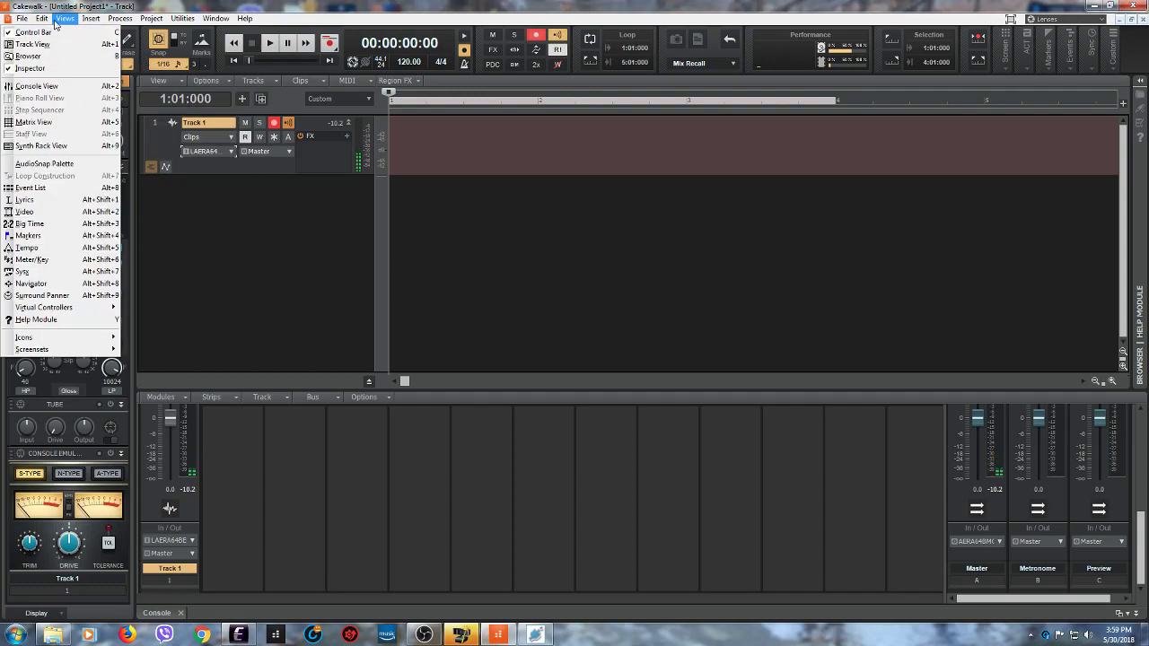
left_click(45, 207)
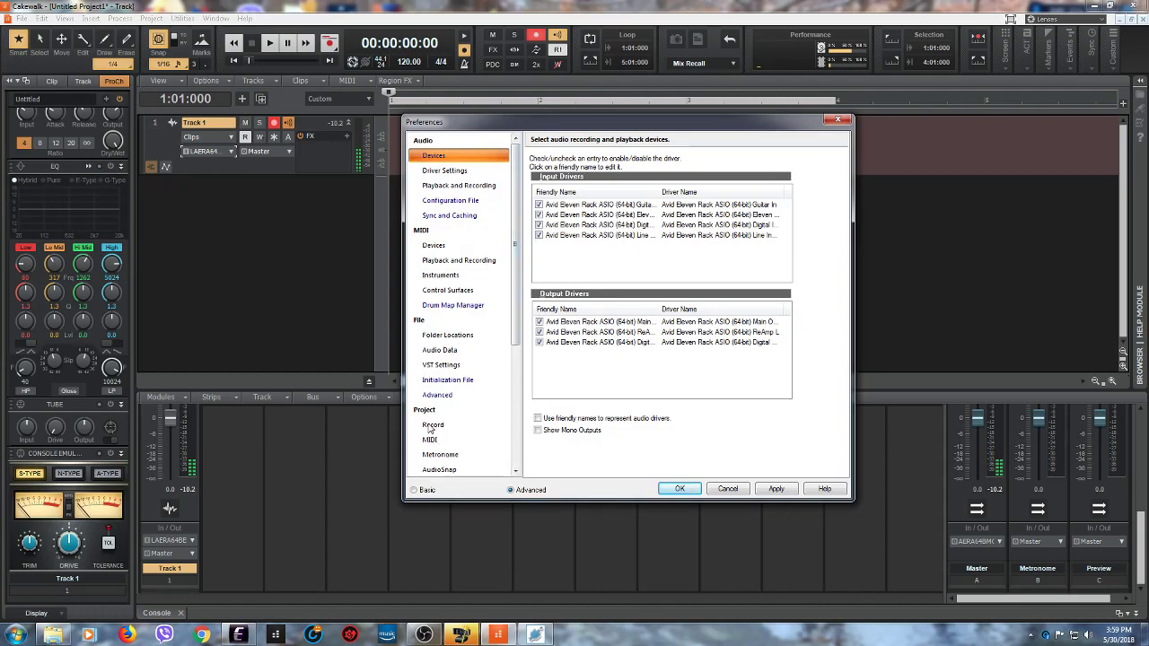
left_click(441, 455)
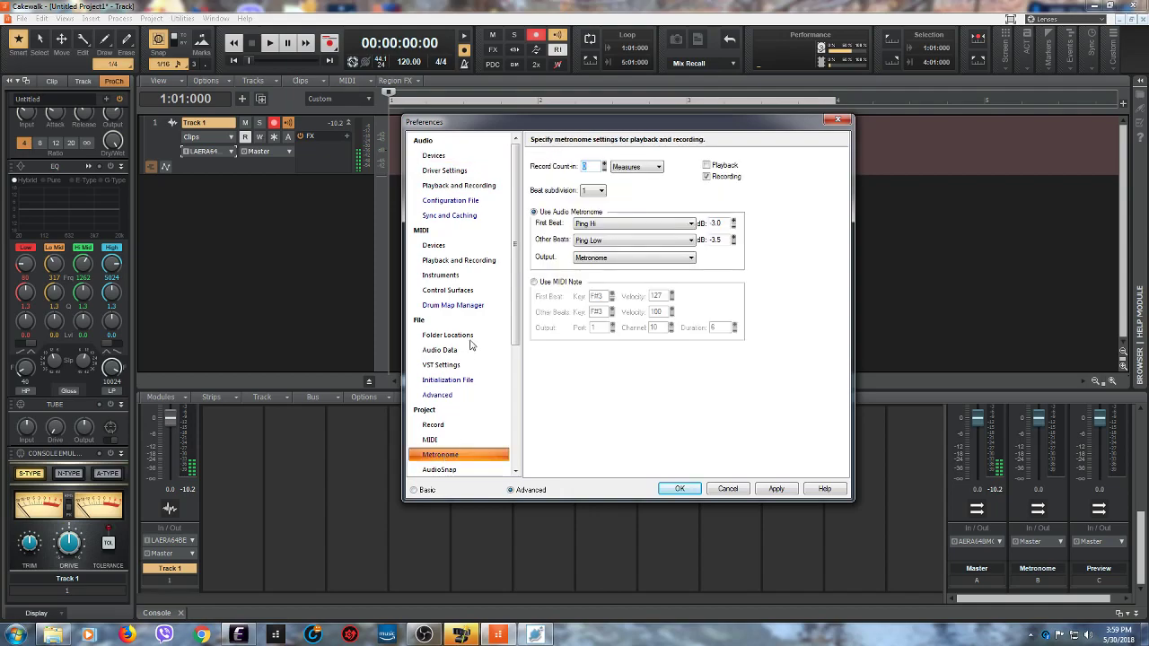
left_click_drag(542, 127, 422, 171)
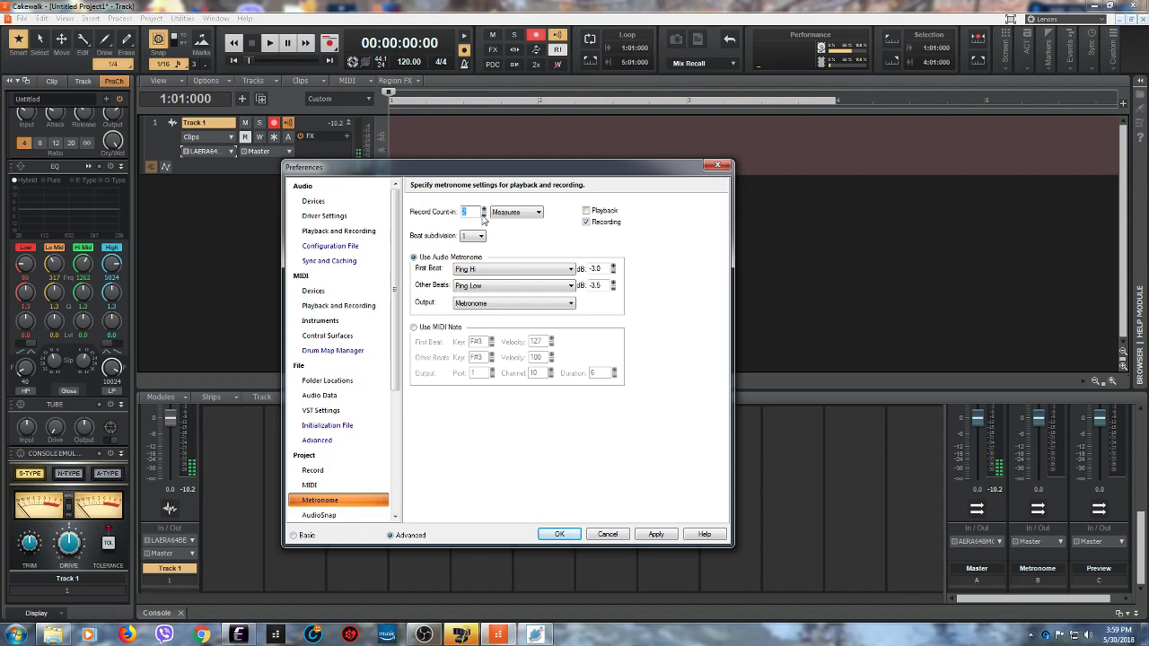
left_click(656, 535)
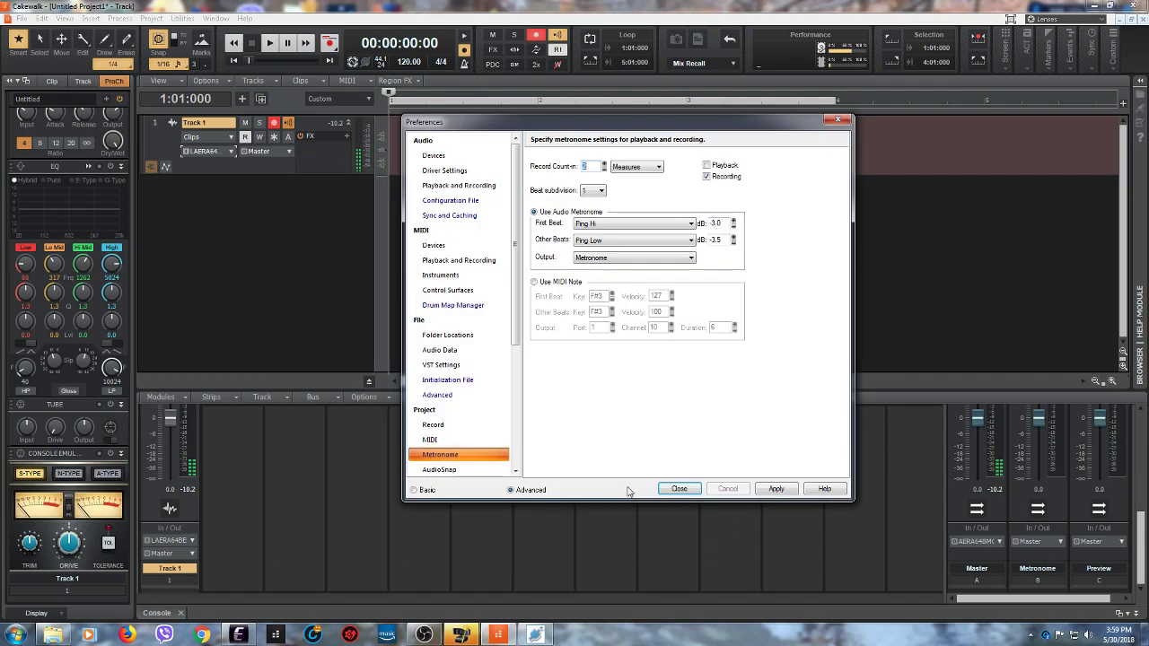
left_click(680, 489)
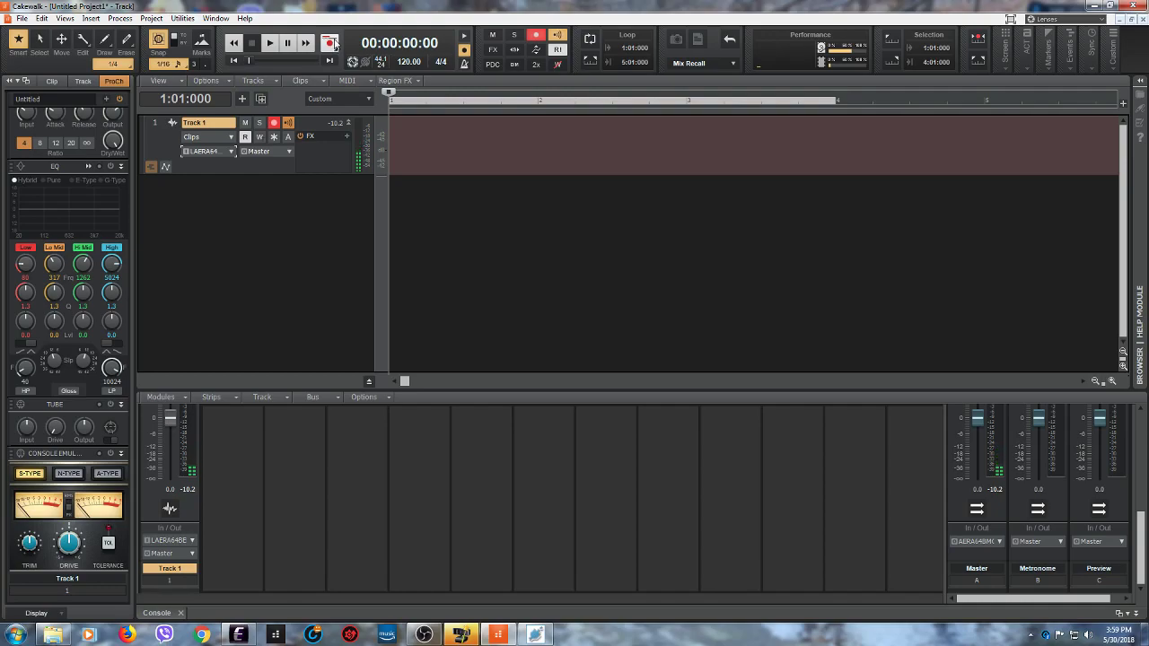
Step: Record a short test take of about two measures on Track 1 and play it back from the start
left_click(330, 43)
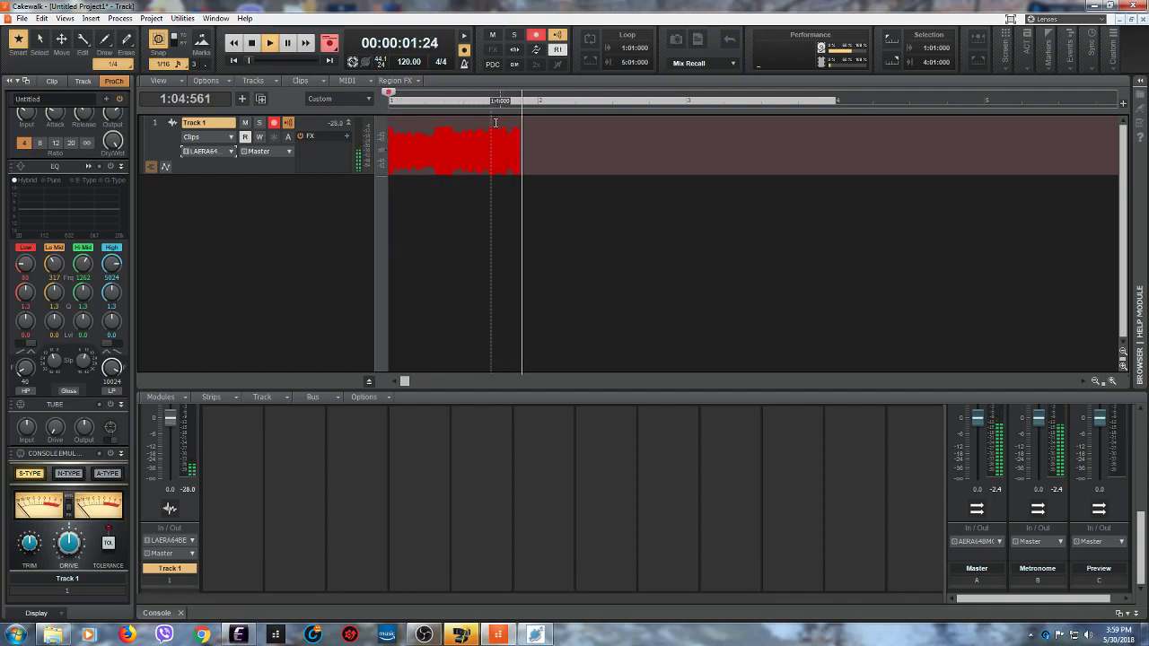
left_click(251, 43)
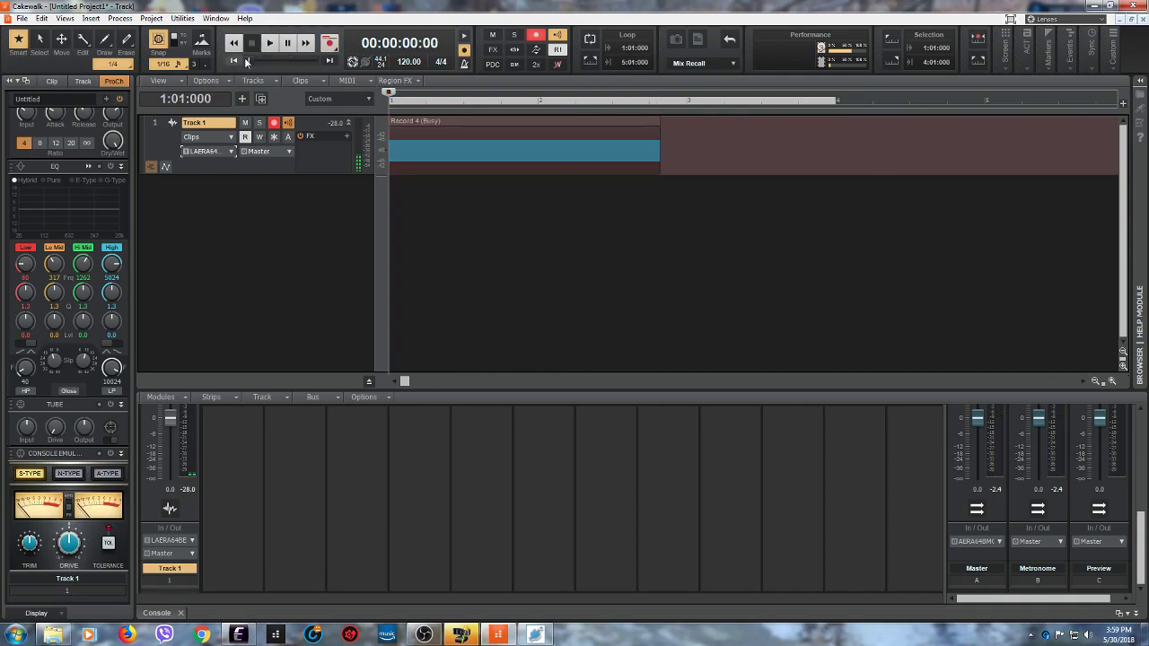
left_click(269, 43)
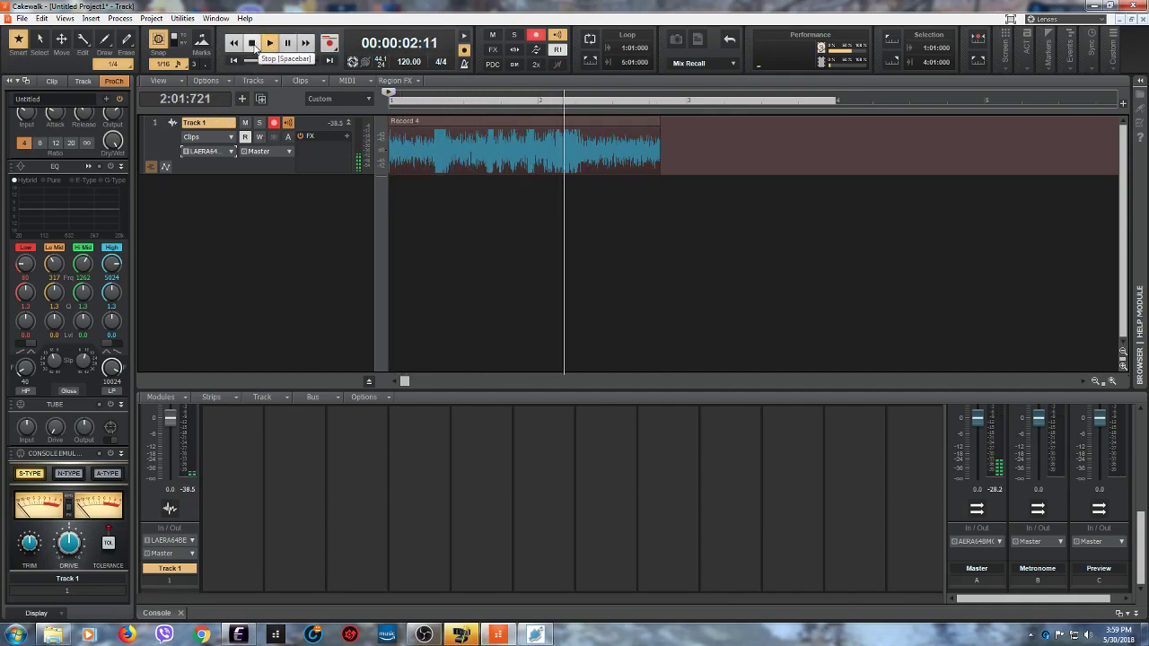
left_click(254, 43)
Step: Delete the short test clip from Track 1
right_click(419, 123)
mouse_move(427, 132)
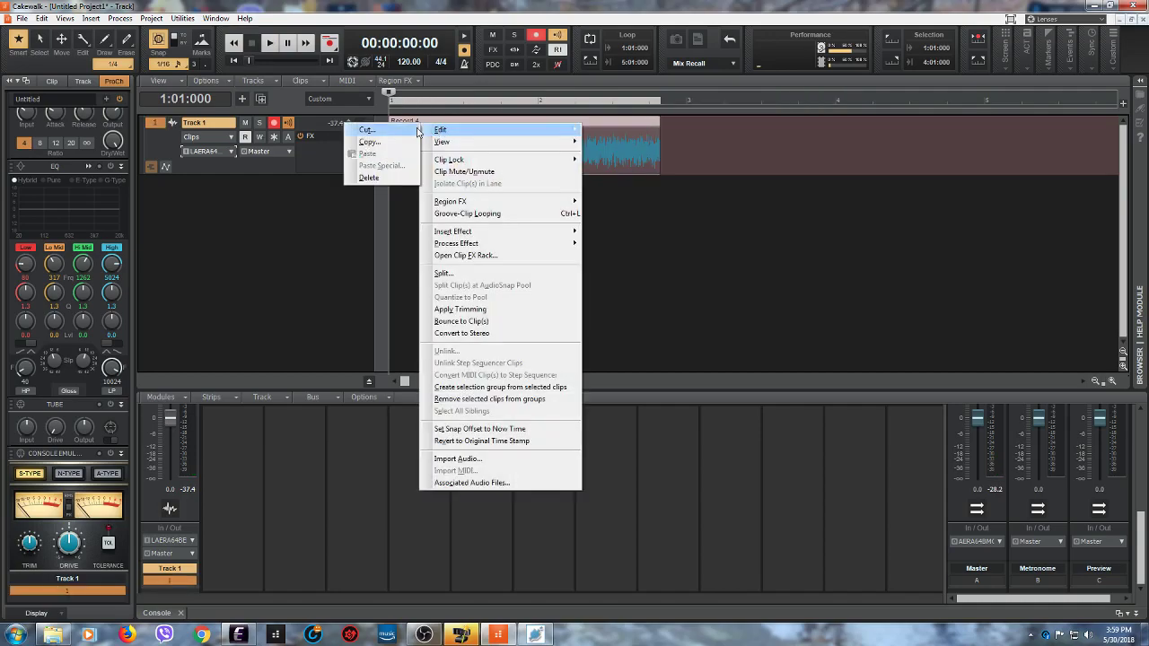
left_click(369, 177)
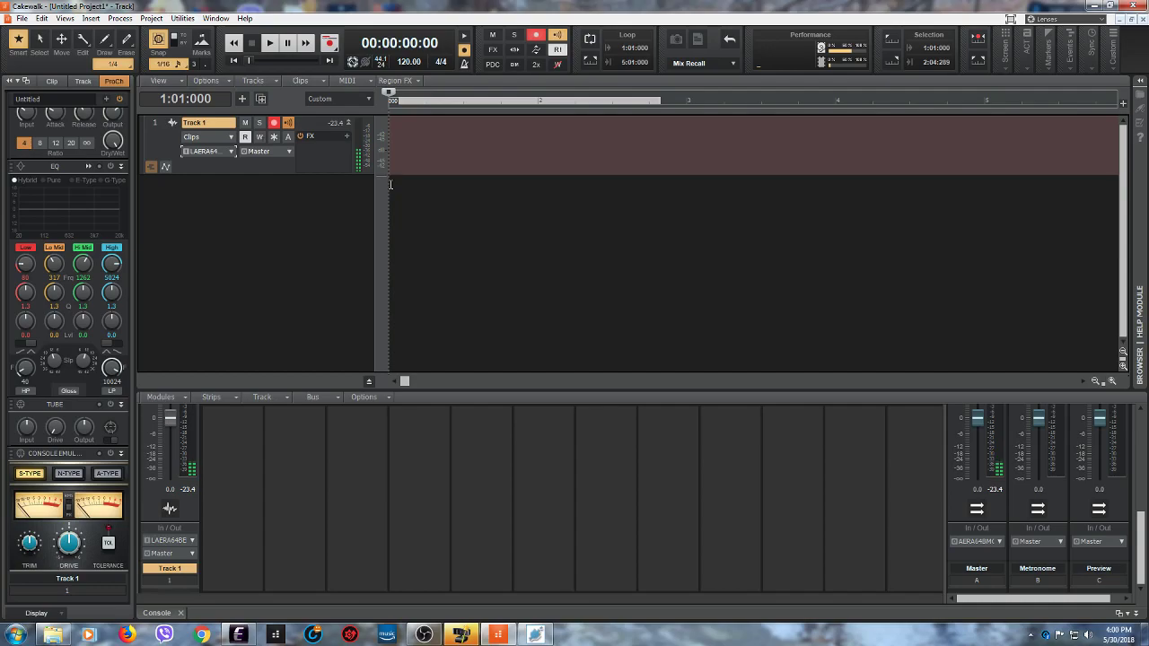
Step: Record a new take of about six measures on Track 1 and scale its waveform display until the peaks fit inside the clip
left_click(330, 45)
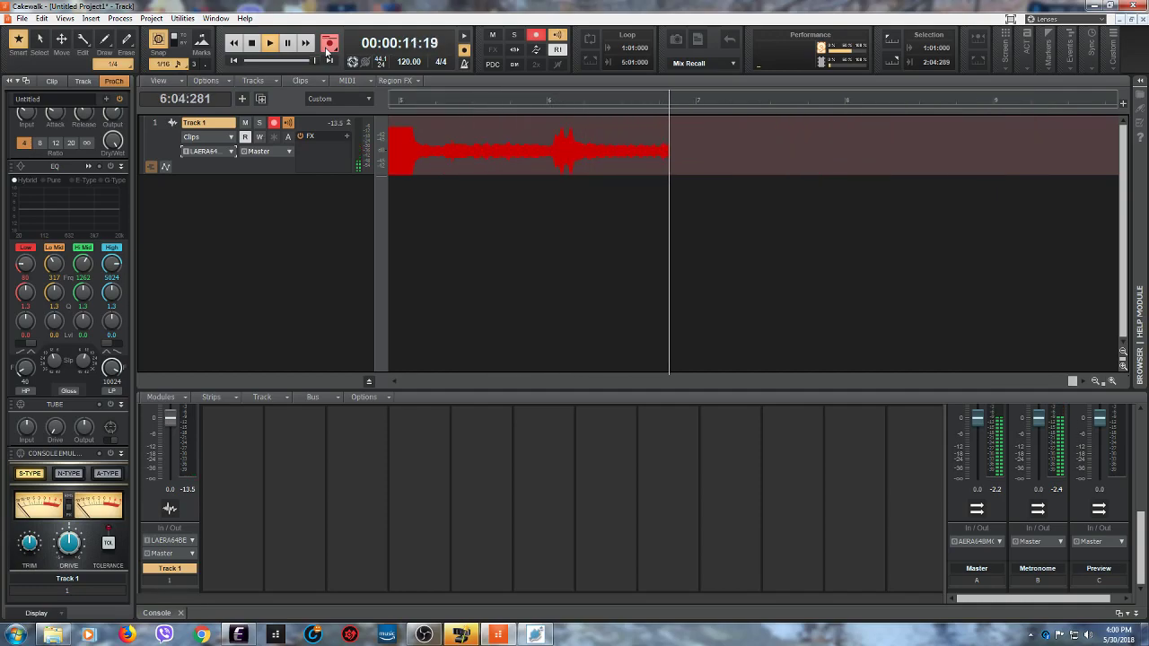
key("space")
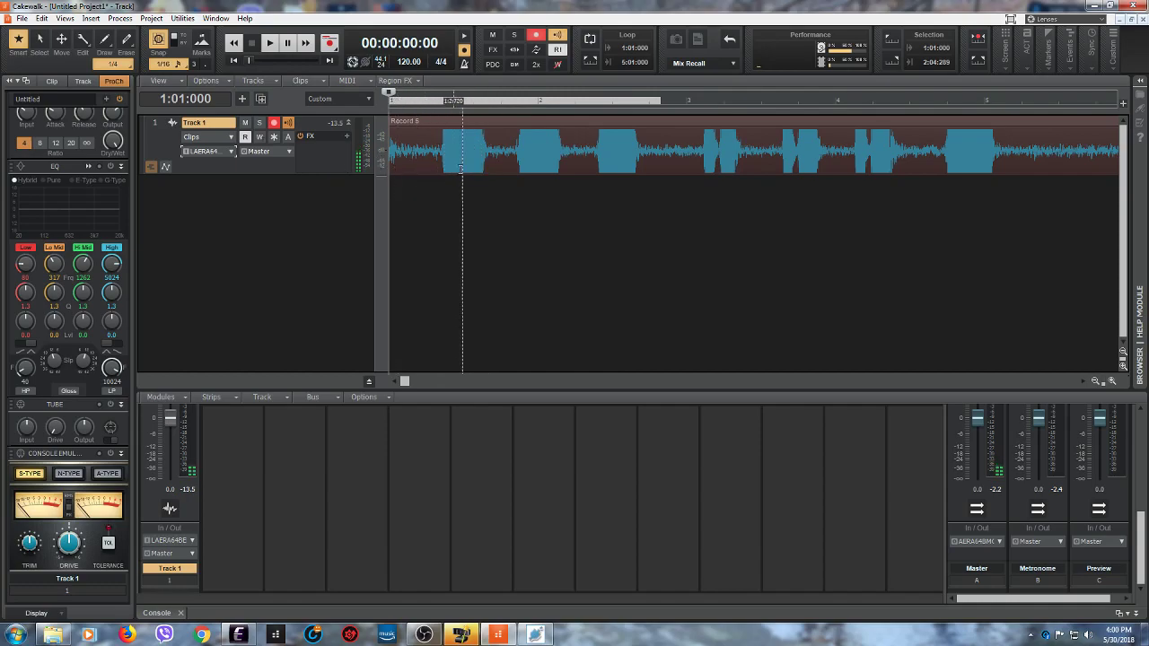
left_click_drag(381, 131, 384, 195)
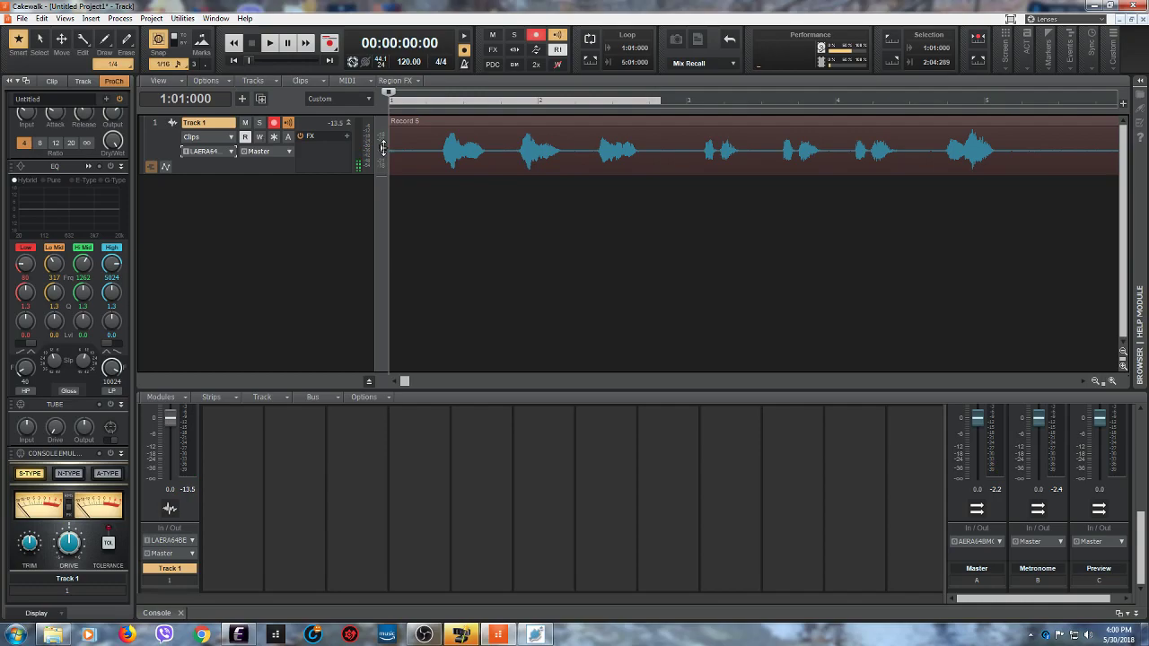
mouse_move(383, 148)
left_mouse_down()
mouse_move(383, 130)
mouse_move(388, 154)
left_mouse_up()
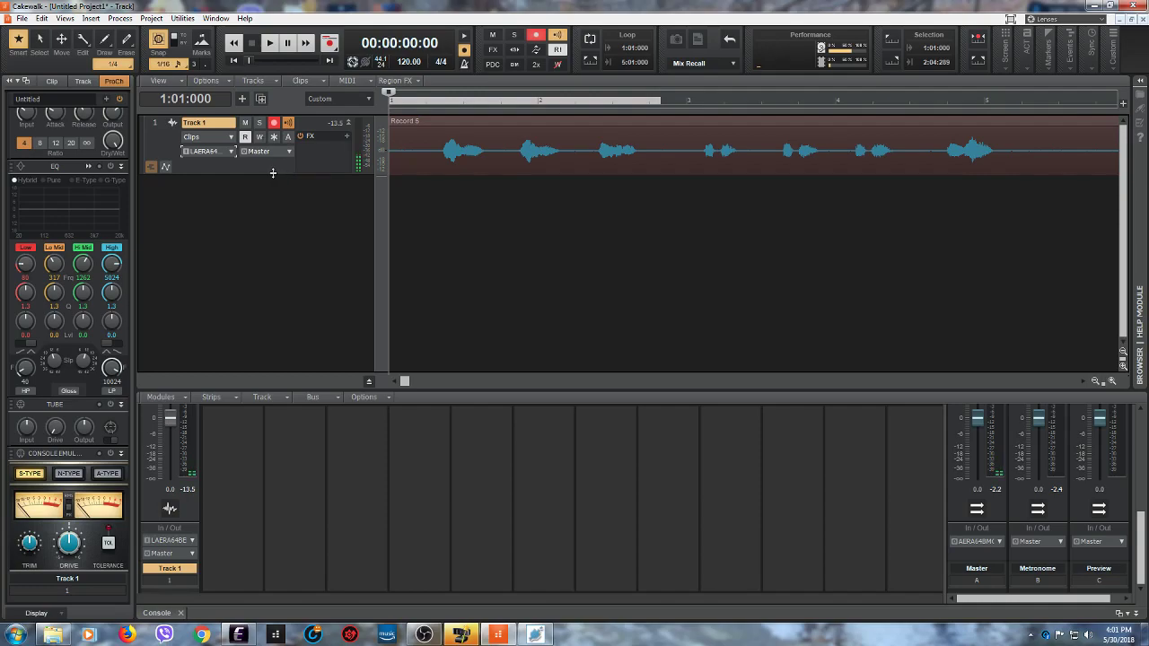
Step: Make Track 1 about three times as tall and trim the clip's silent end back to just past measure 5
left_click_drag(273, 173, 260, 275)
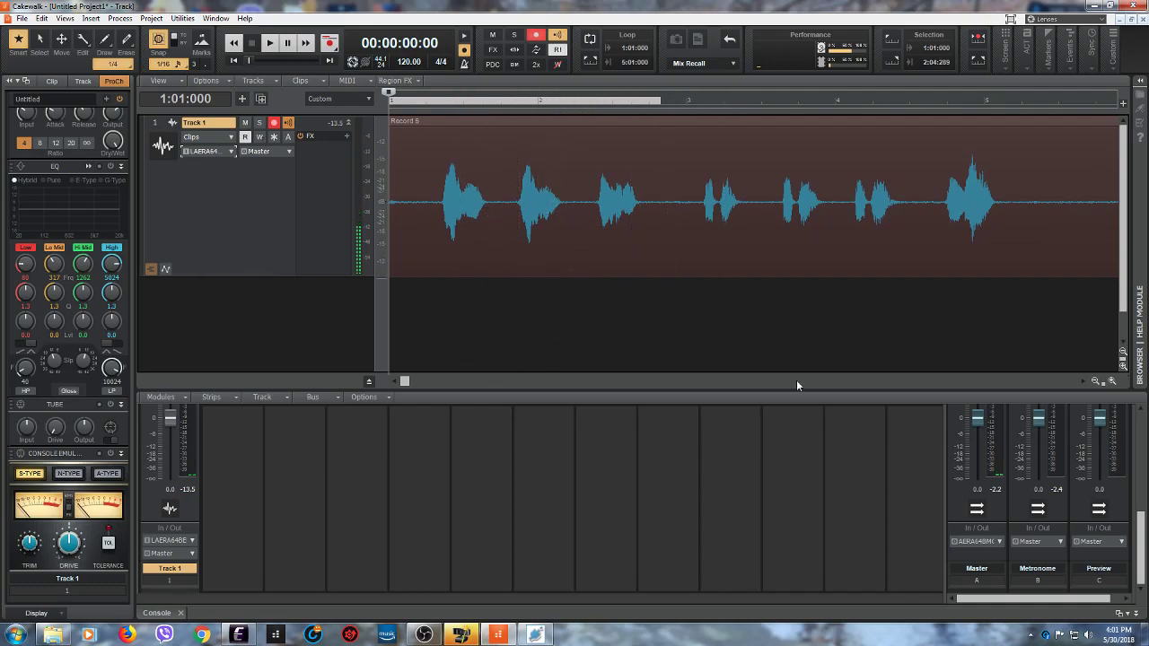
left_click_drag(1103, 383, 1039, 371)
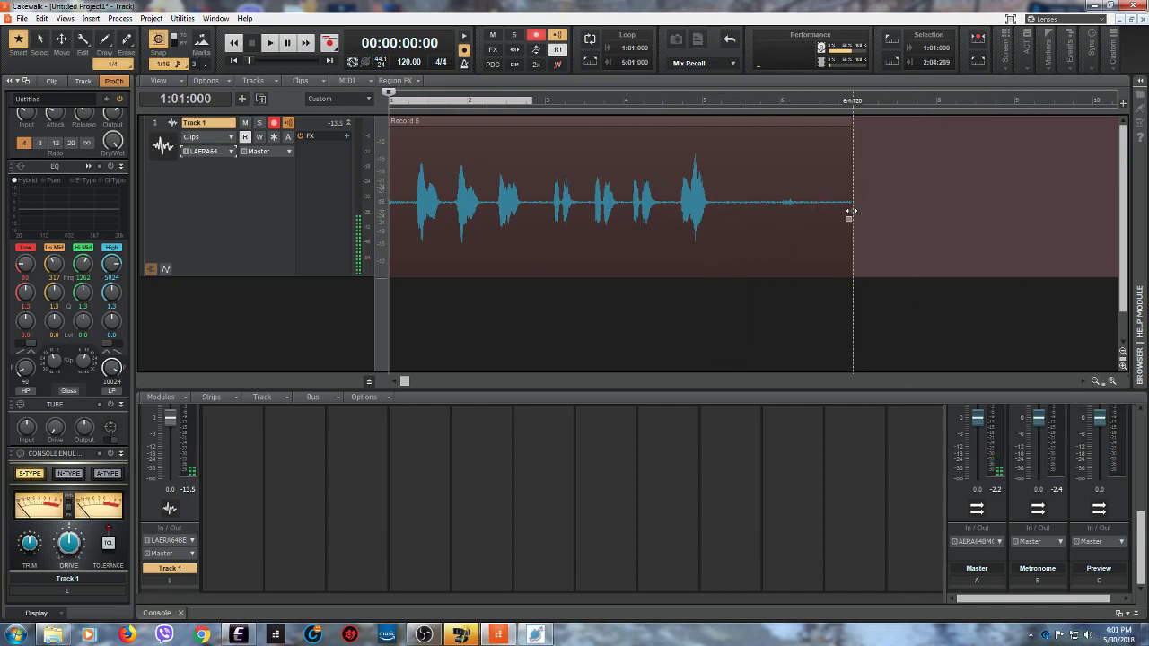
left_click_drag(850, 212, 718, 211)
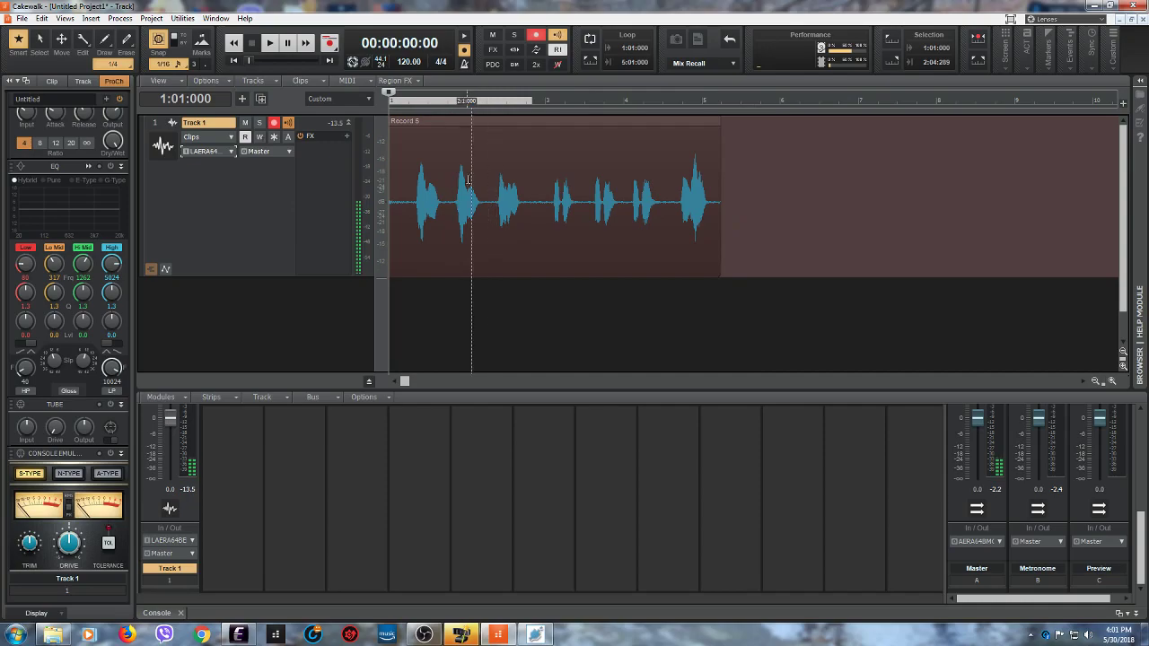
Step: Turn off record arming and input echo on Track 1, and play the take from the start almost to its end
left_click(274, 122)
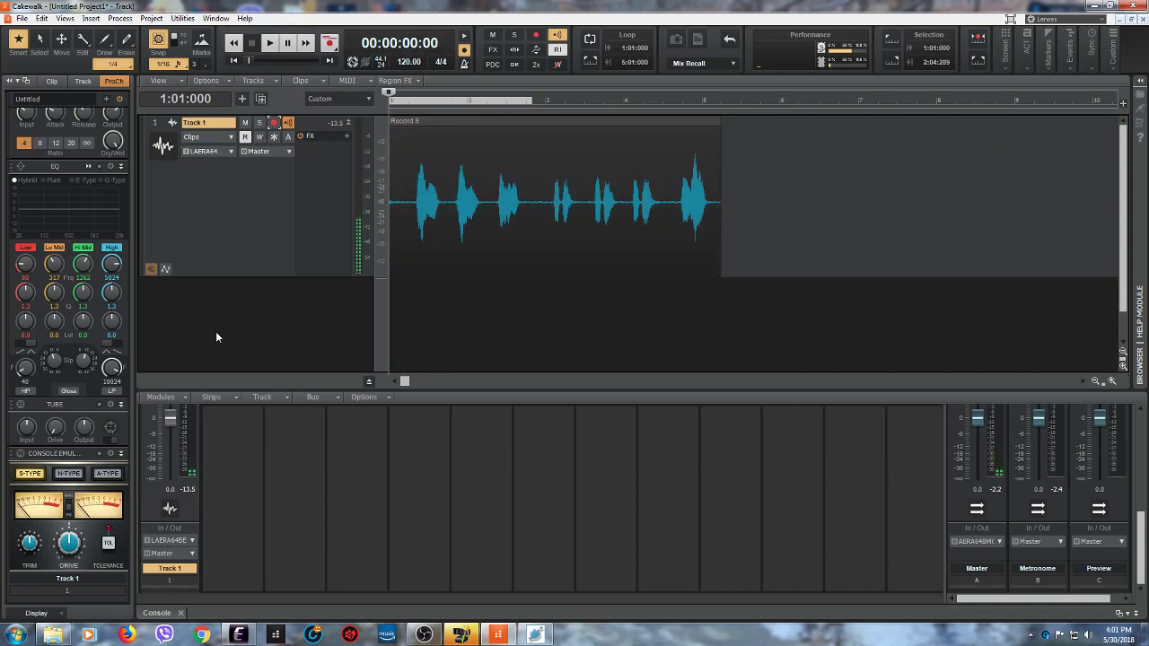
left_click(287, 122)
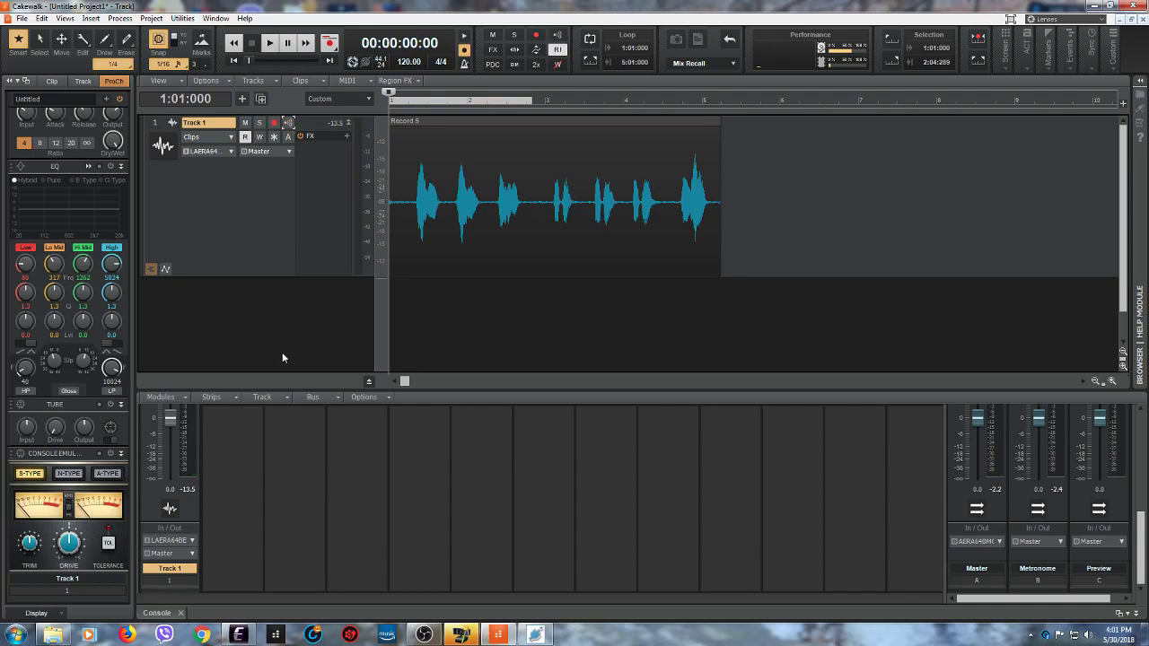
left_click(269, 43)
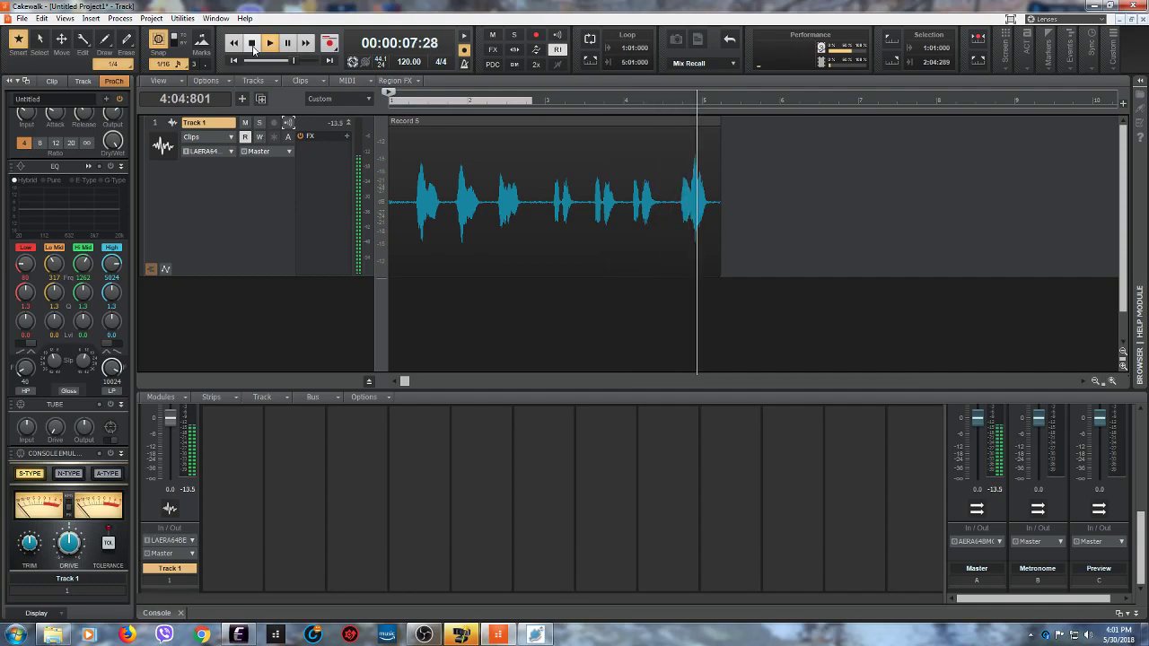
left_click(252, 43)
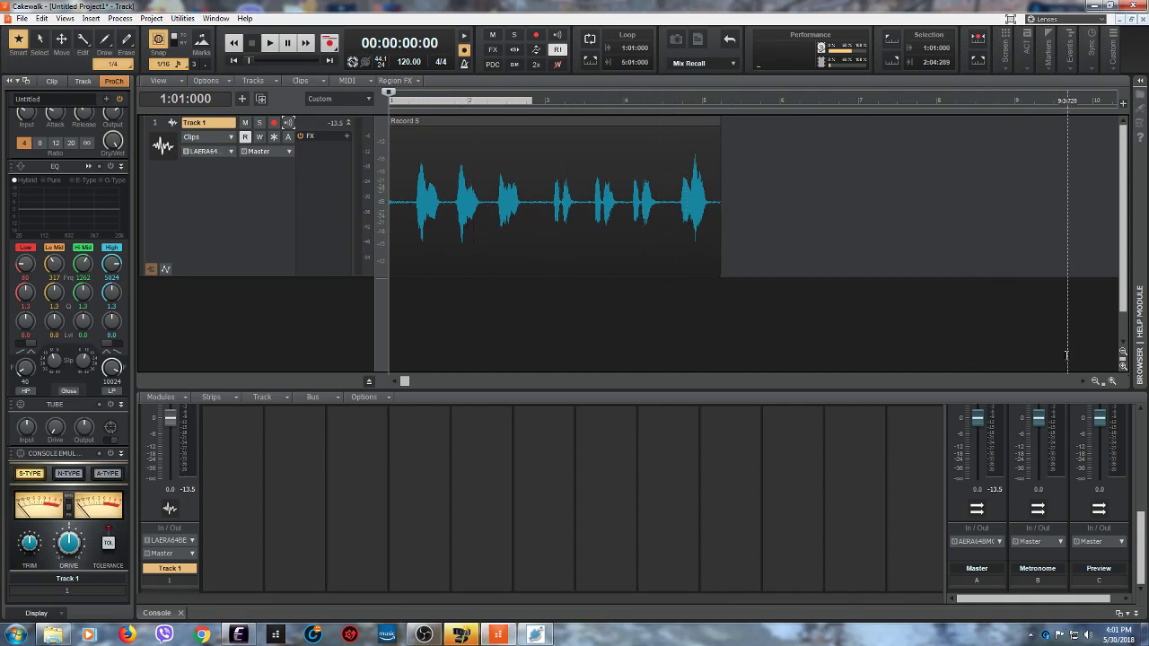
Step: Zoom the timeline in until the take nearly fills the track view, and look at Track 1's effect insert options
left_click(1112, 382)
left_click(1111, 381)
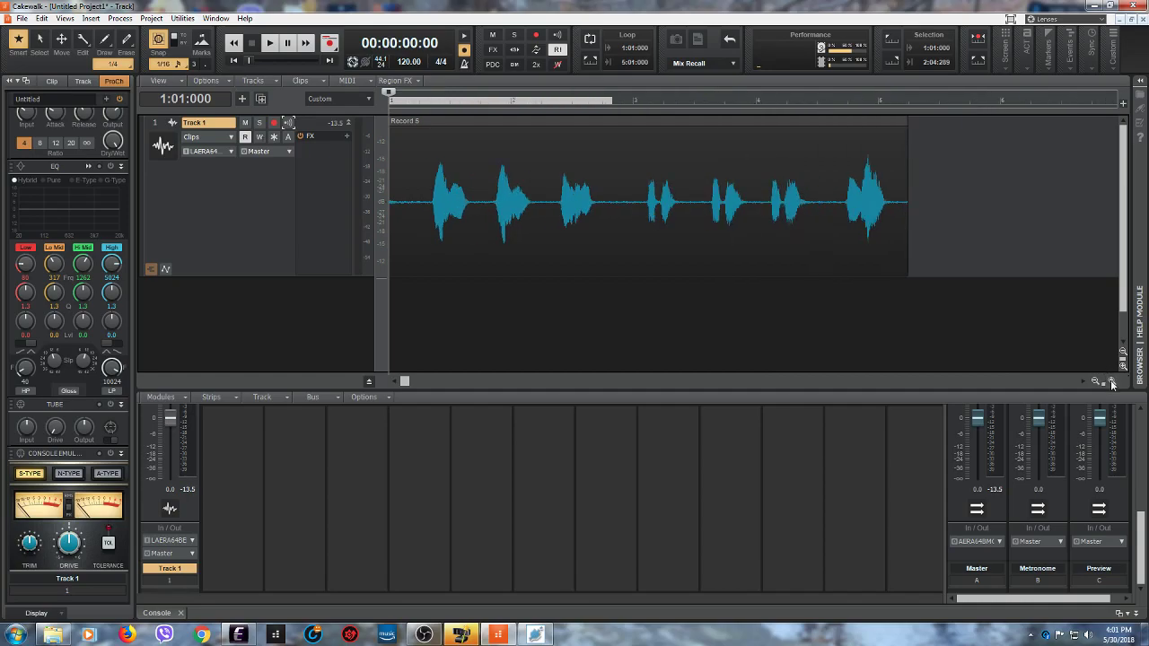
left_click(1112, 382)
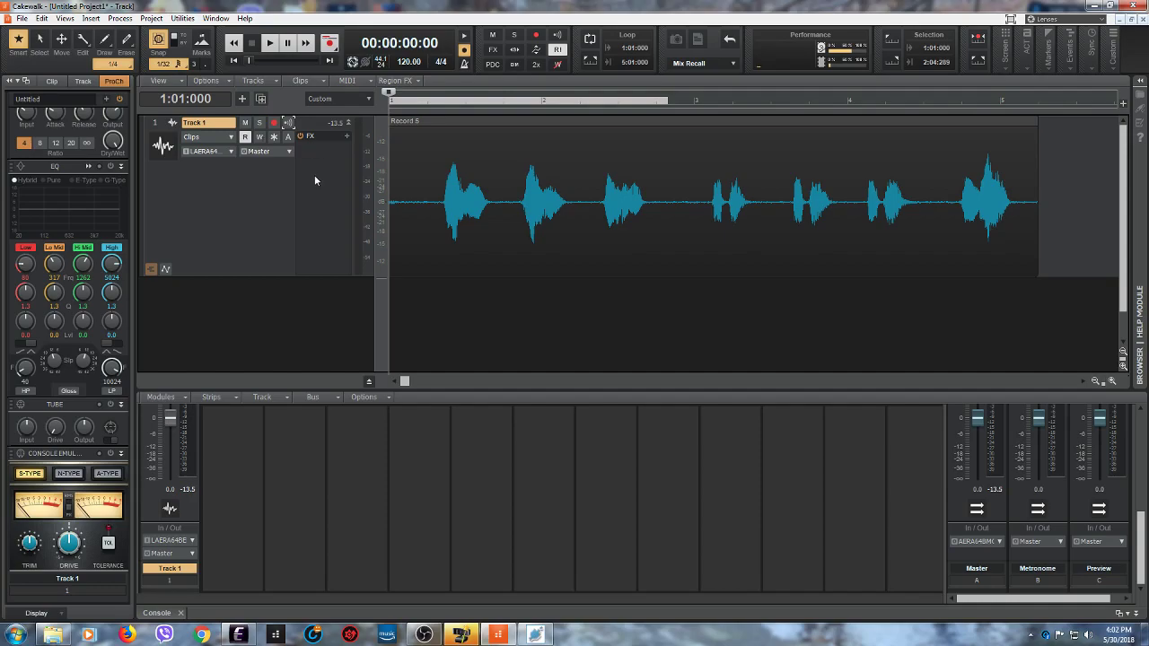
left_click(347, 137)
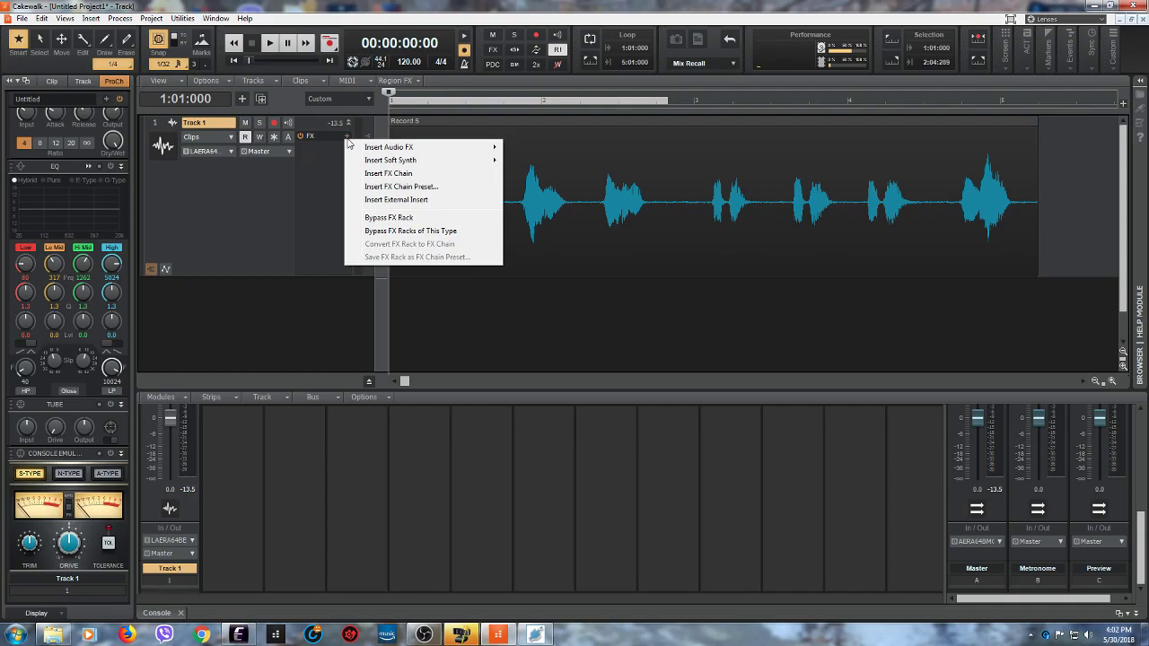
left_click(338, 203)
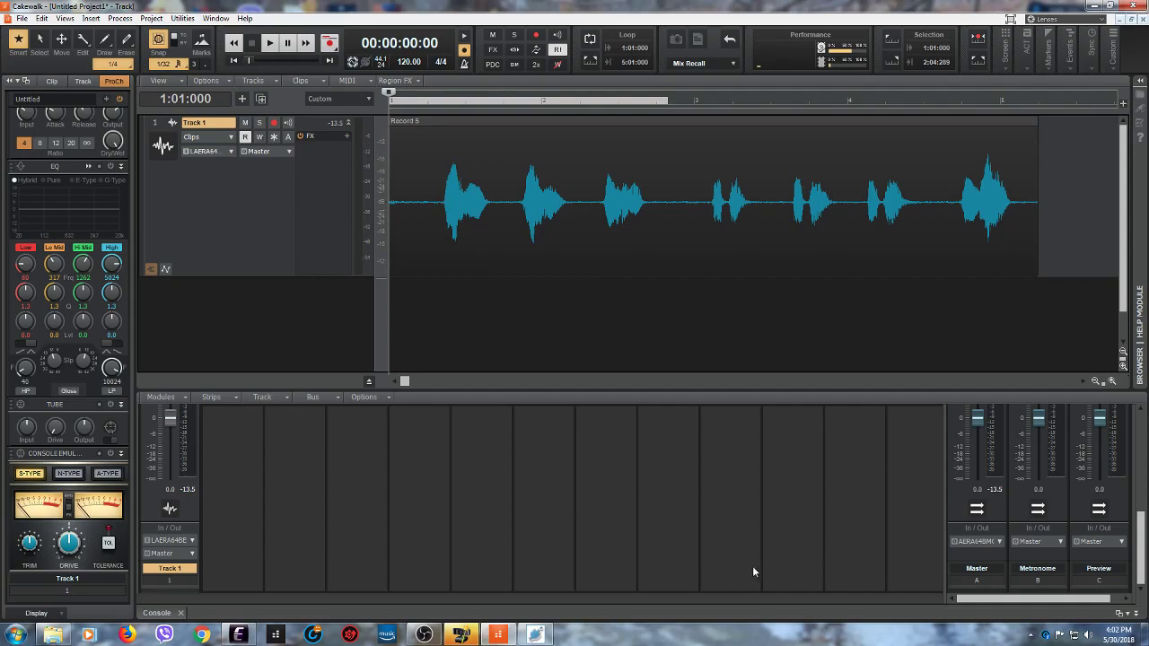
Step: Widen the console's bus area and insert one new stereo bus after the Preview bus
left_click_drag(944, 543, 805, 549)
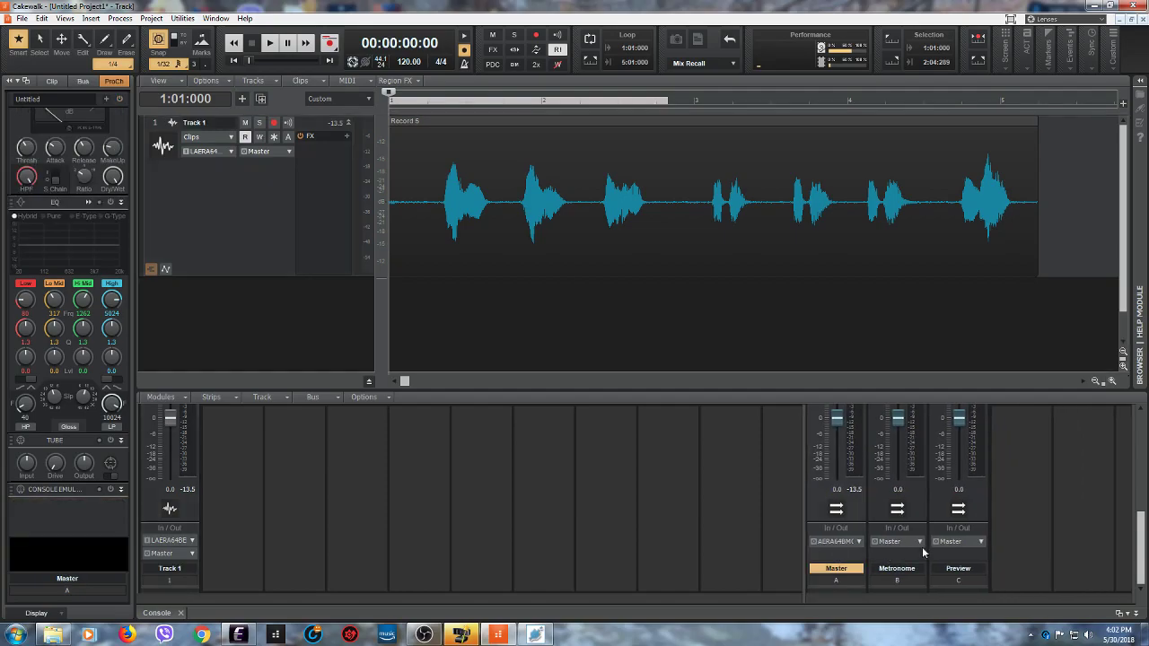
right_click(1019, 505)
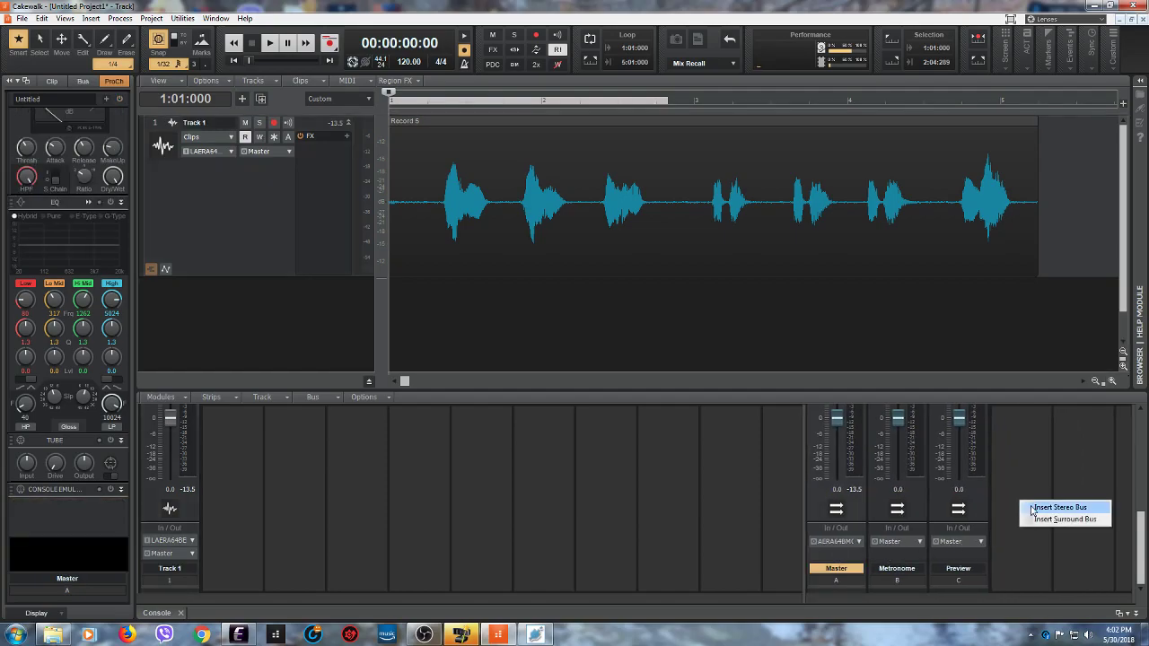
left_click(1033, 508)
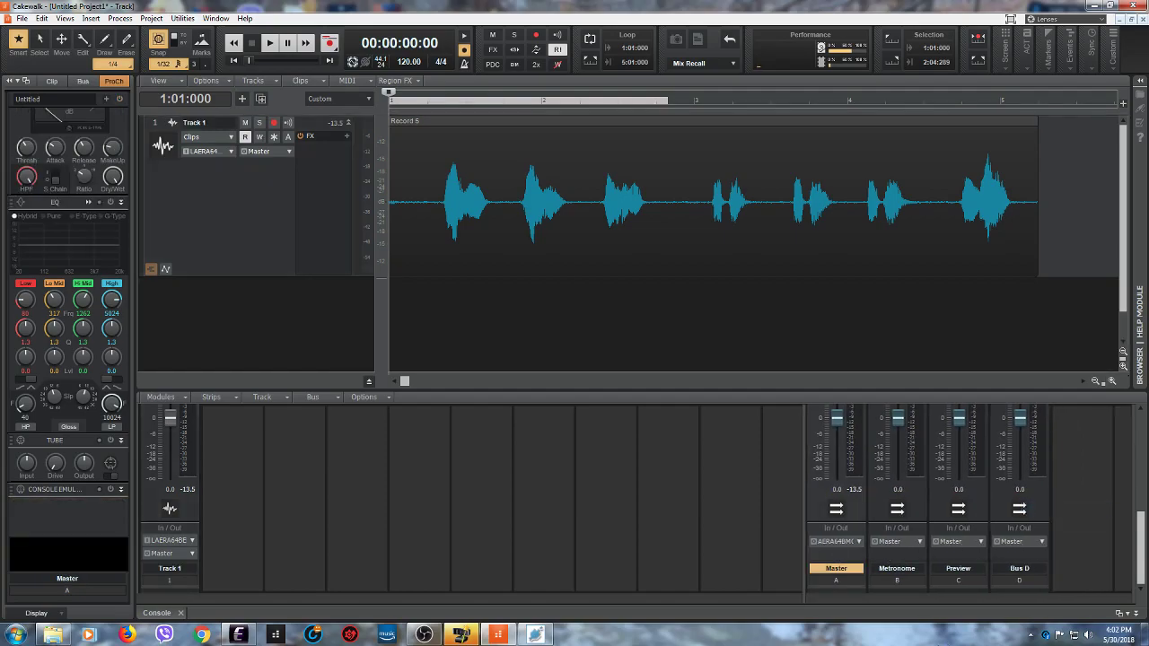
right_click(1064, 492)
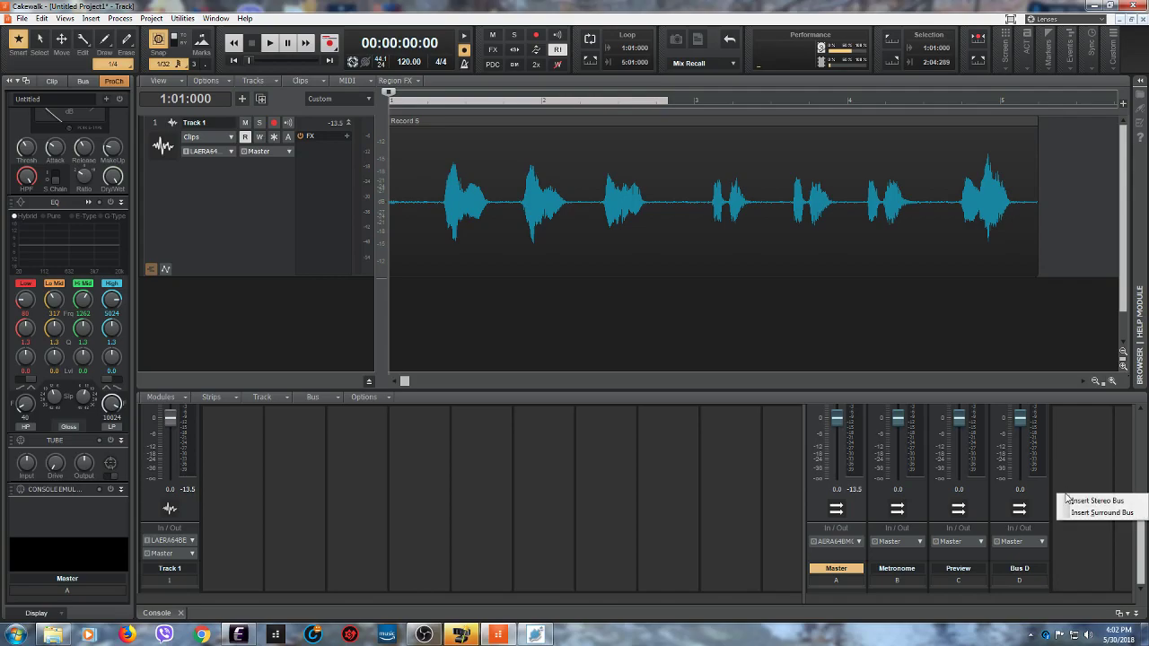
left_click(1072, 462)
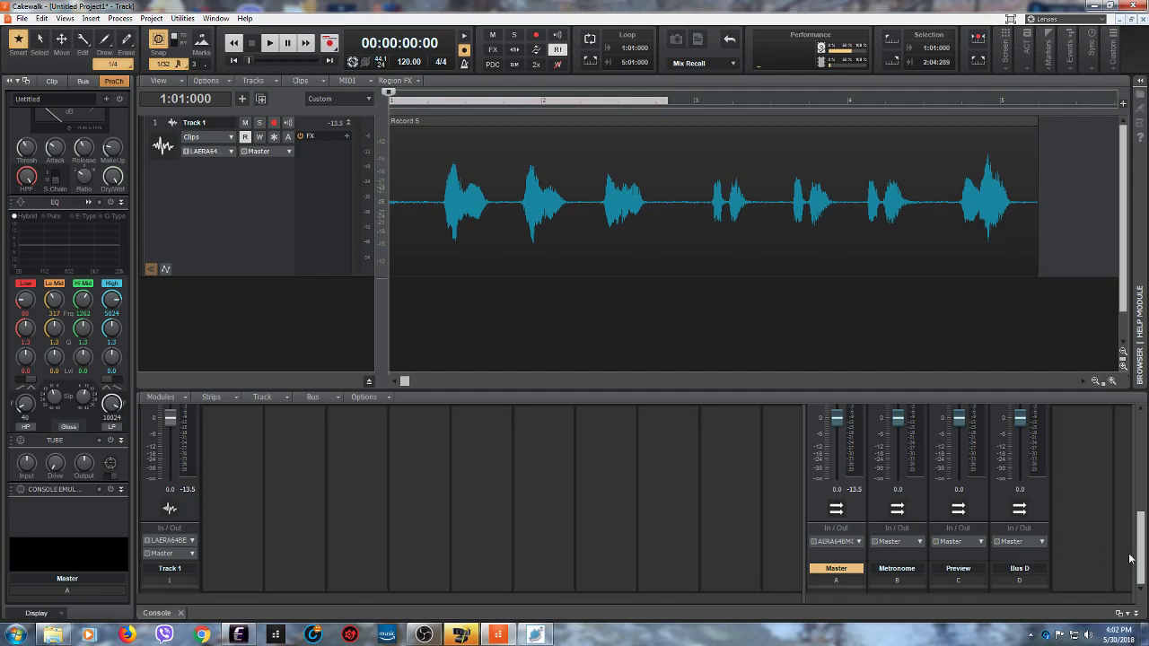
Step: Rename the new stereo bus as Reverb
double_click(1032, 569)
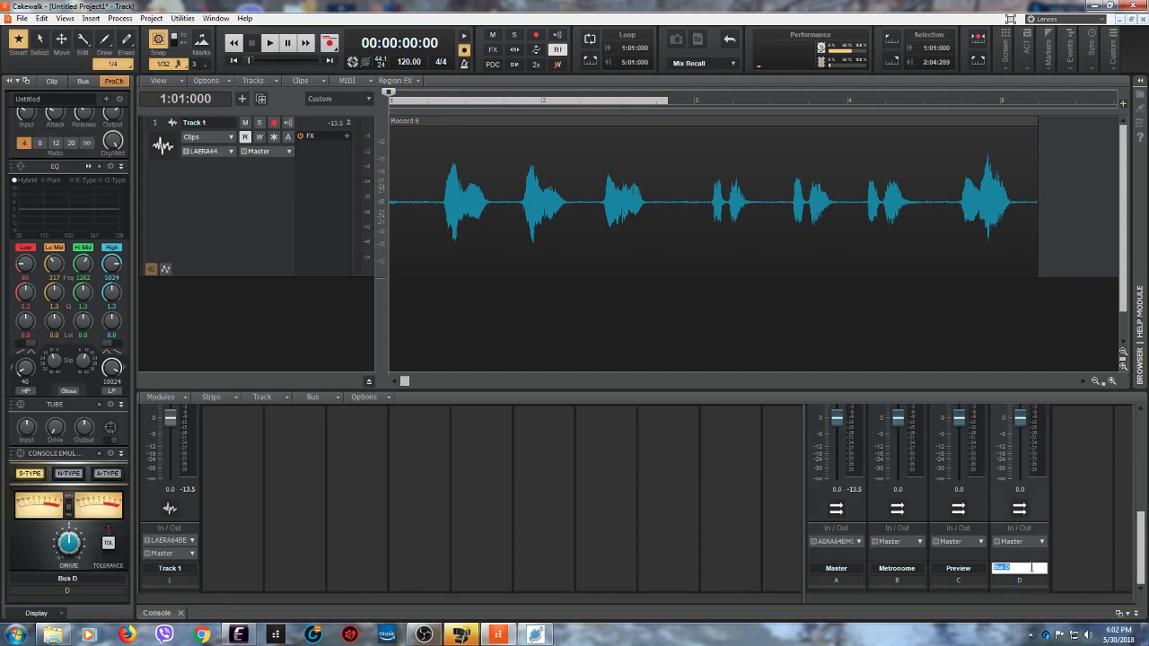
type("Rai")
type("erb")
key("Return")
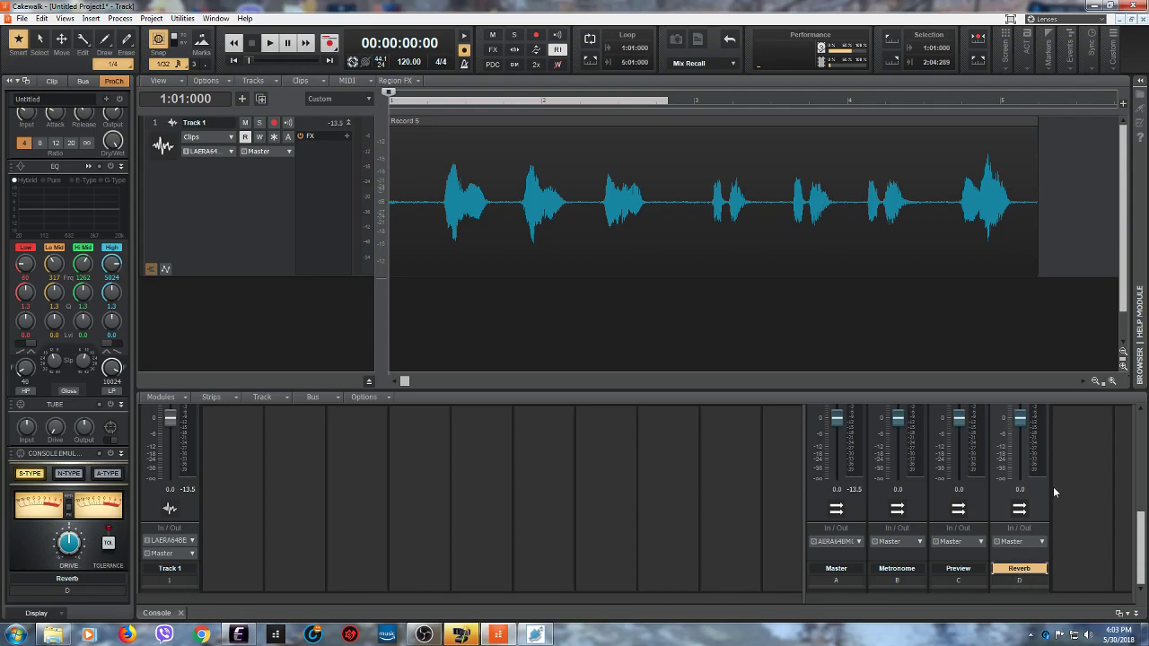
Step: Insert the Sonitus Reverb audio effect on the Reverb bus and move its plug-in window clear of the track controls
scroll(1062, 510, "up", 3)
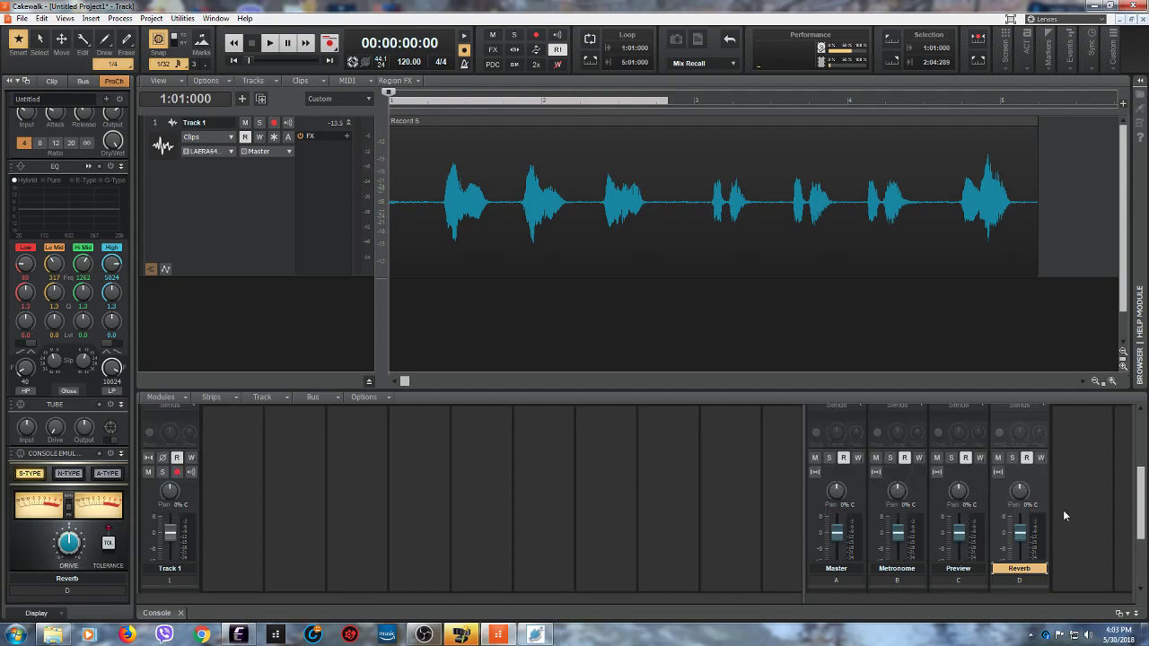
scroll(1063, 515, "down", 3)
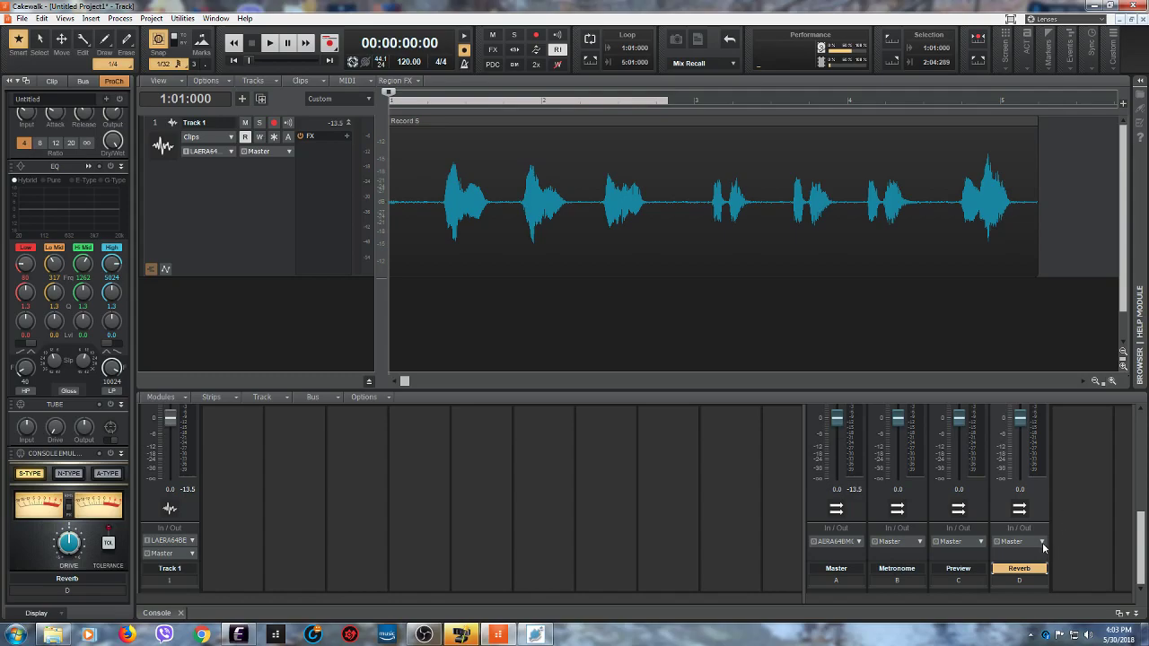
scroll(1079, 536, "up", 3)
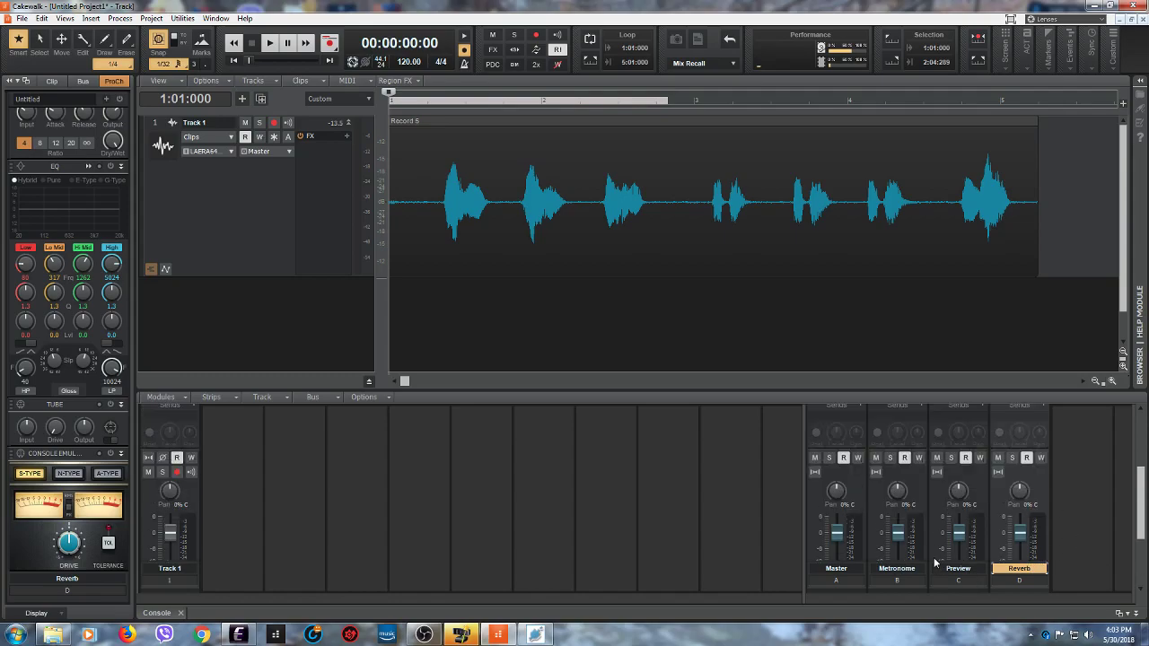
scroll(1069, 521, "down", 3)
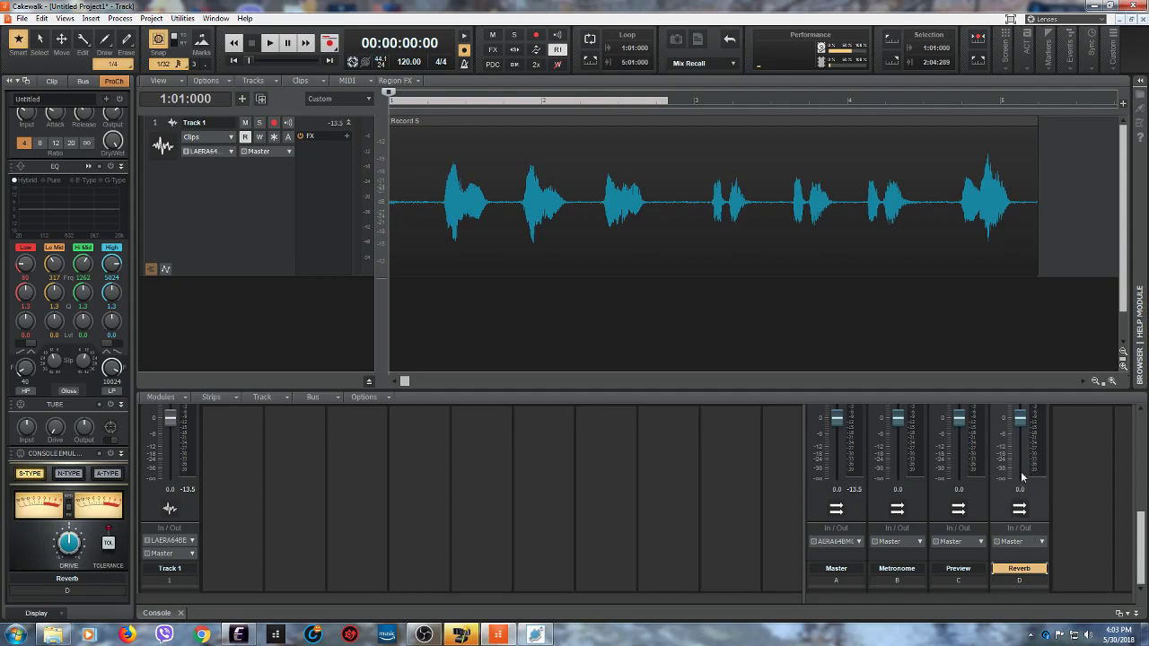
scroll(1066, 518, "up", 3)
scroll(1066, 513, "up", 1)
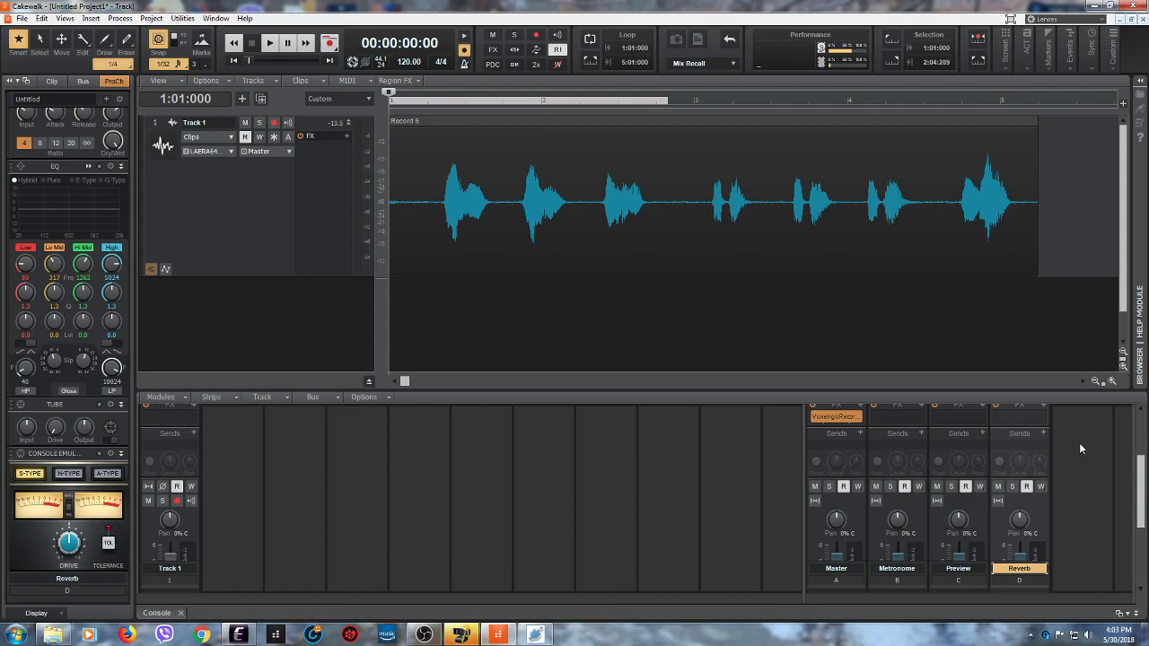
scroll(1079, 444, "up", 1)
left_click(1043, 462)
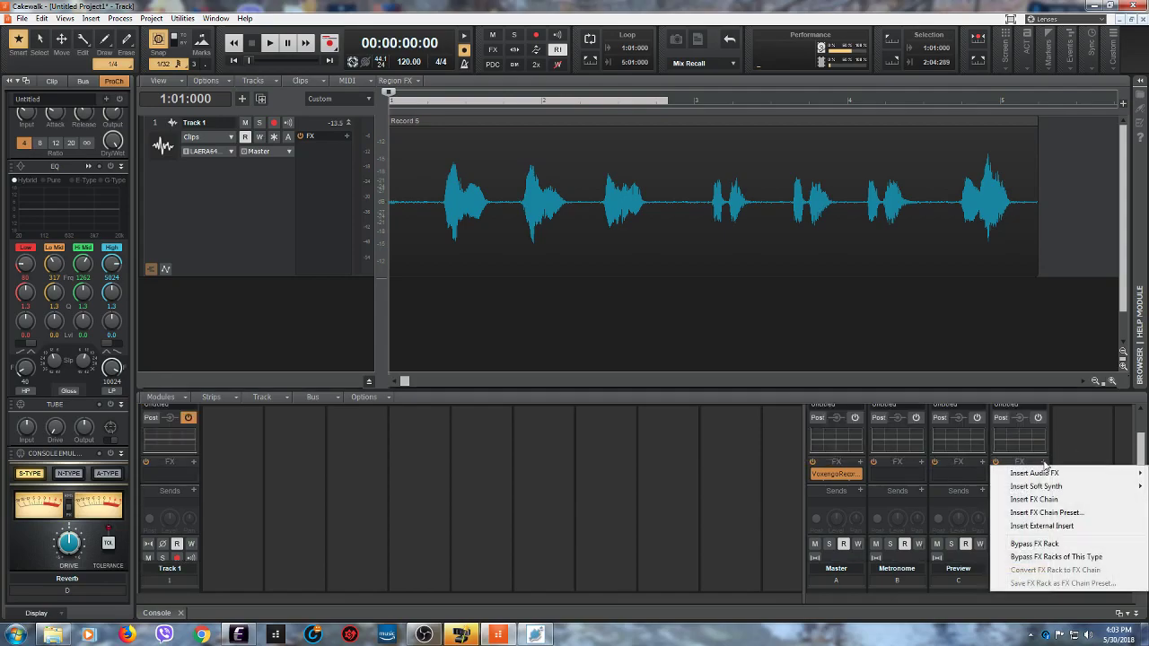
mouse_move(1028, 477)
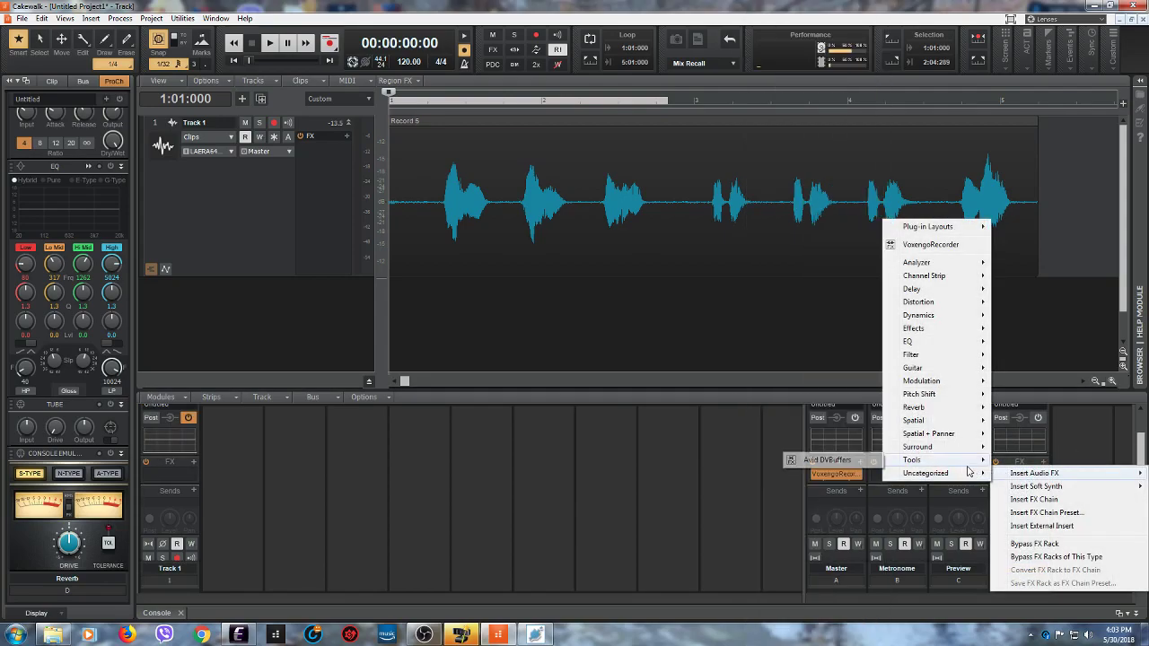
mouse_move(946, 401)
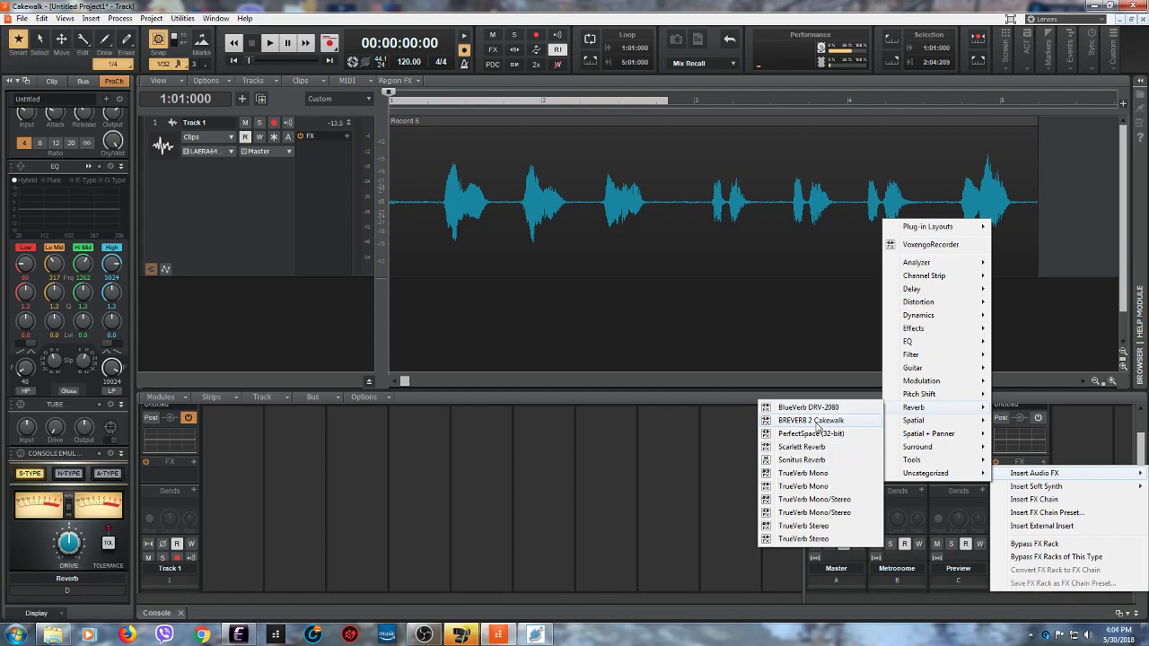
left_click(808, 463)
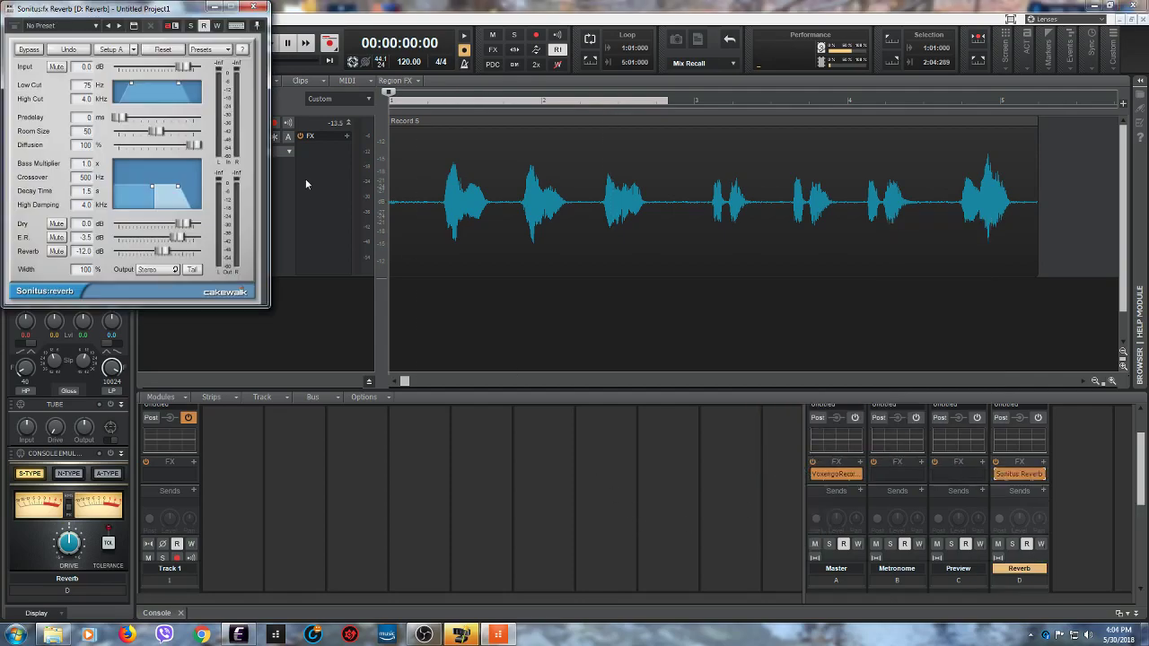
left_click_drag(182, 14, 622, 271)
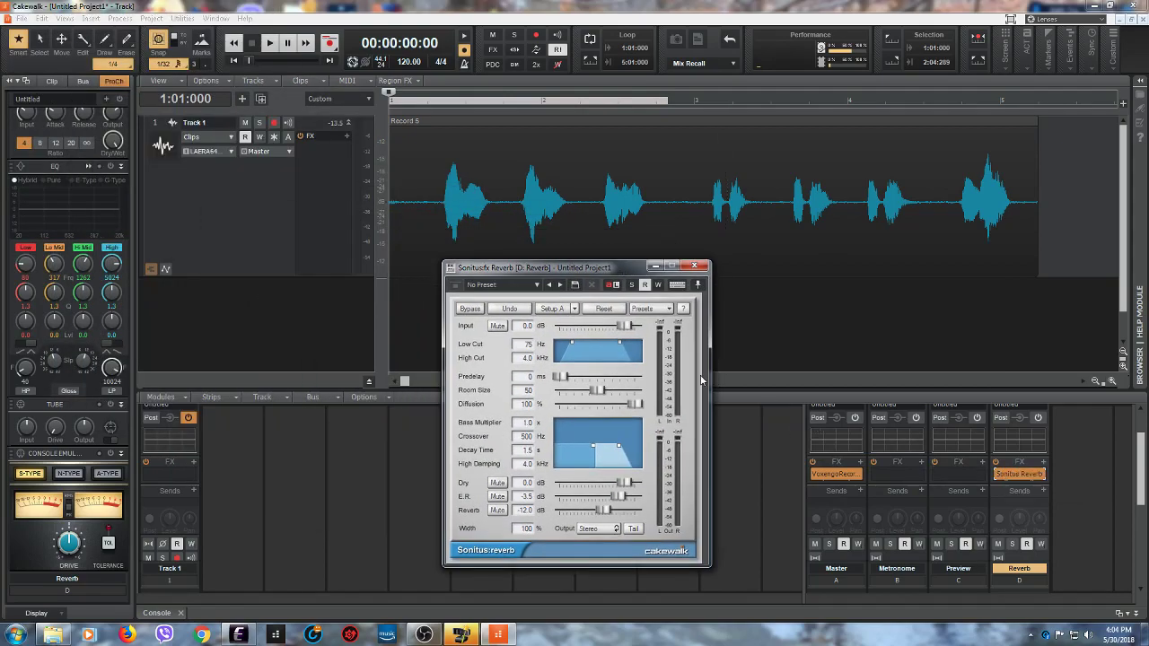
Step: Route Track 1's output to the Reverb bus, with the plug-in window moved lower to uncover the waveform
scroll(1046, 520, "down", 3)
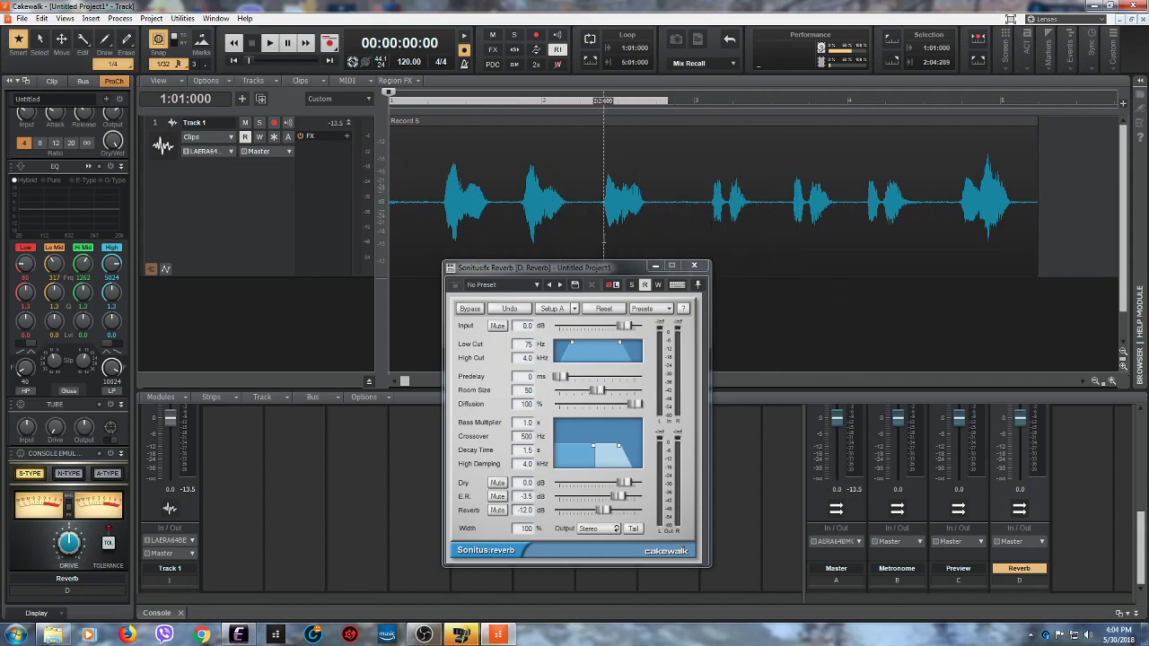
left_click_drag(605, 270, 629, 334)
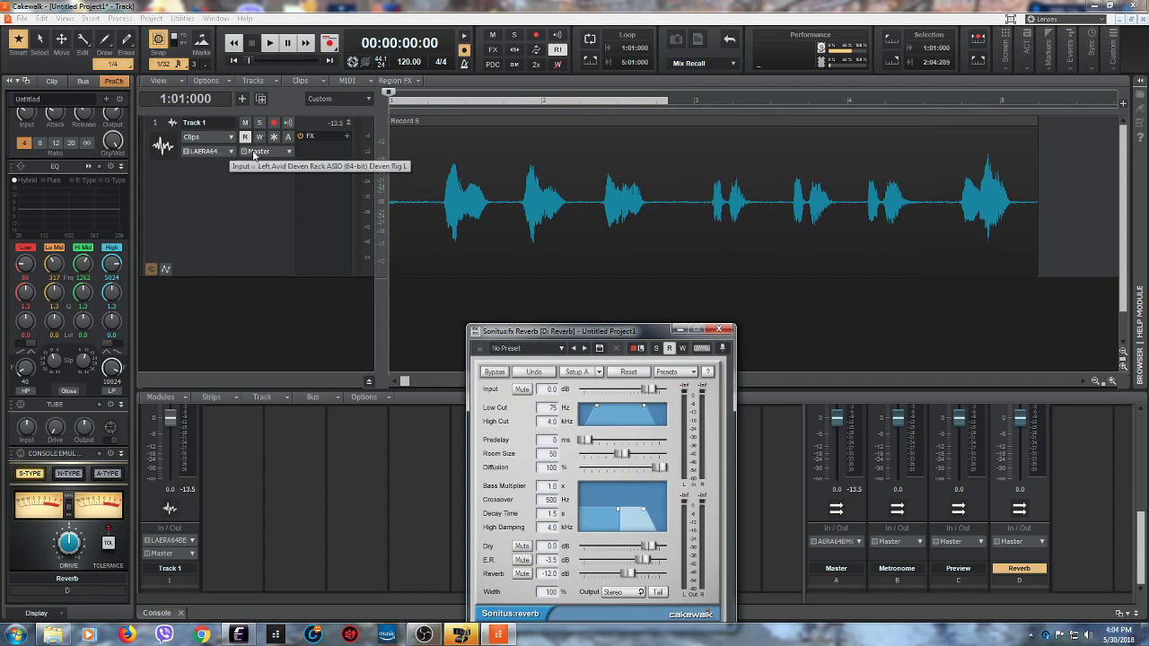
left_click(288, 153)
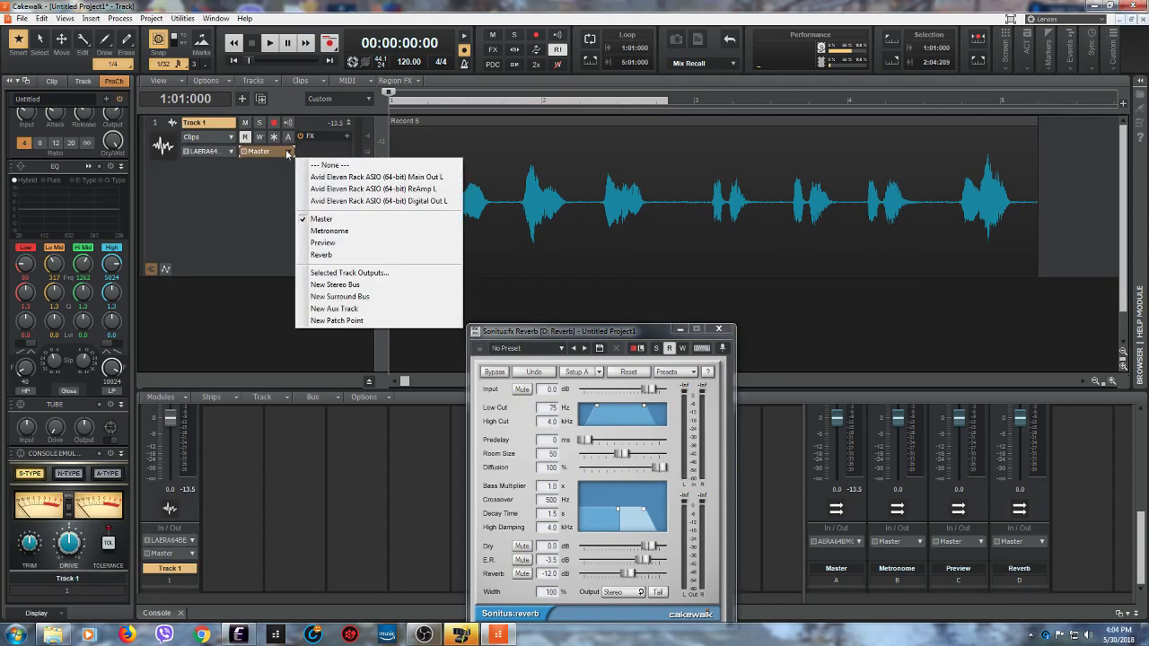
left_click(320, 254)
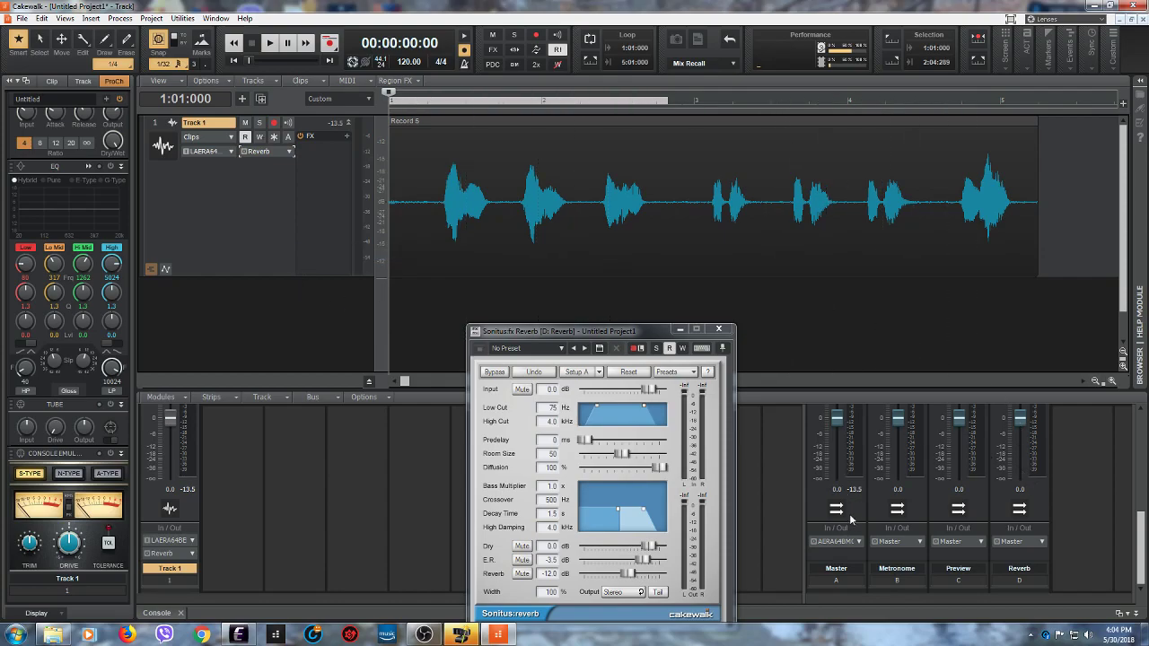
Step: Load the Aux bus preset Vocal Hall 1 in Sonitus Reverb and play the take through it
left_click_drag(1140, 541, 1140, 474)
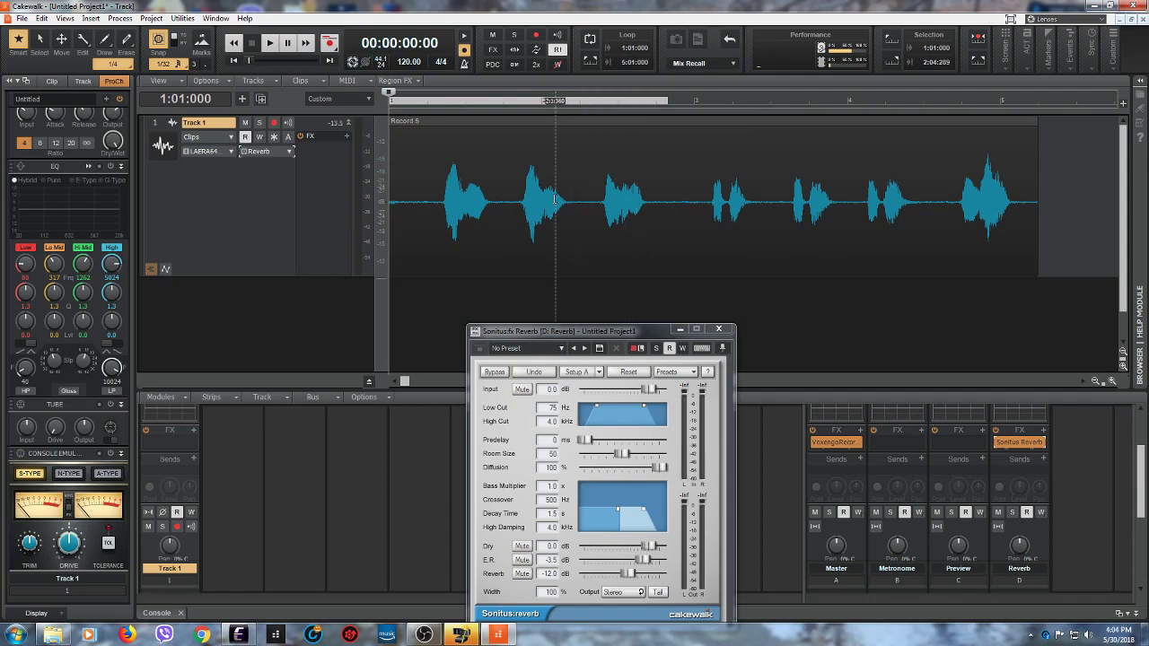
left_click_drag(619, 334, 597, 284)
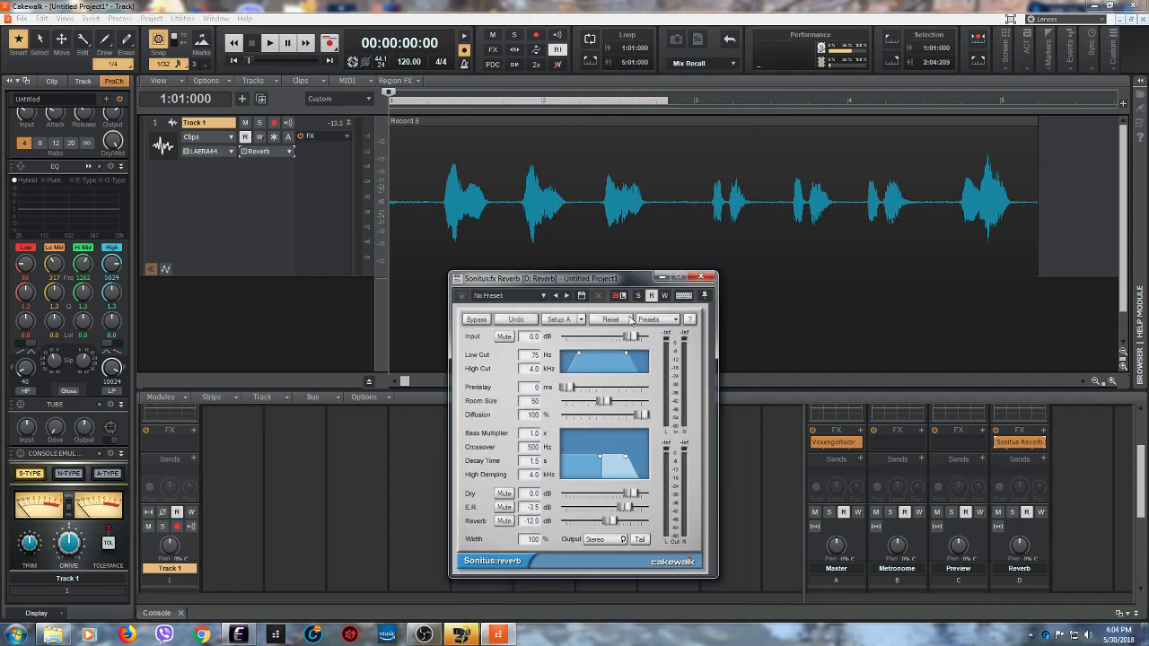
left_click(671, 320)
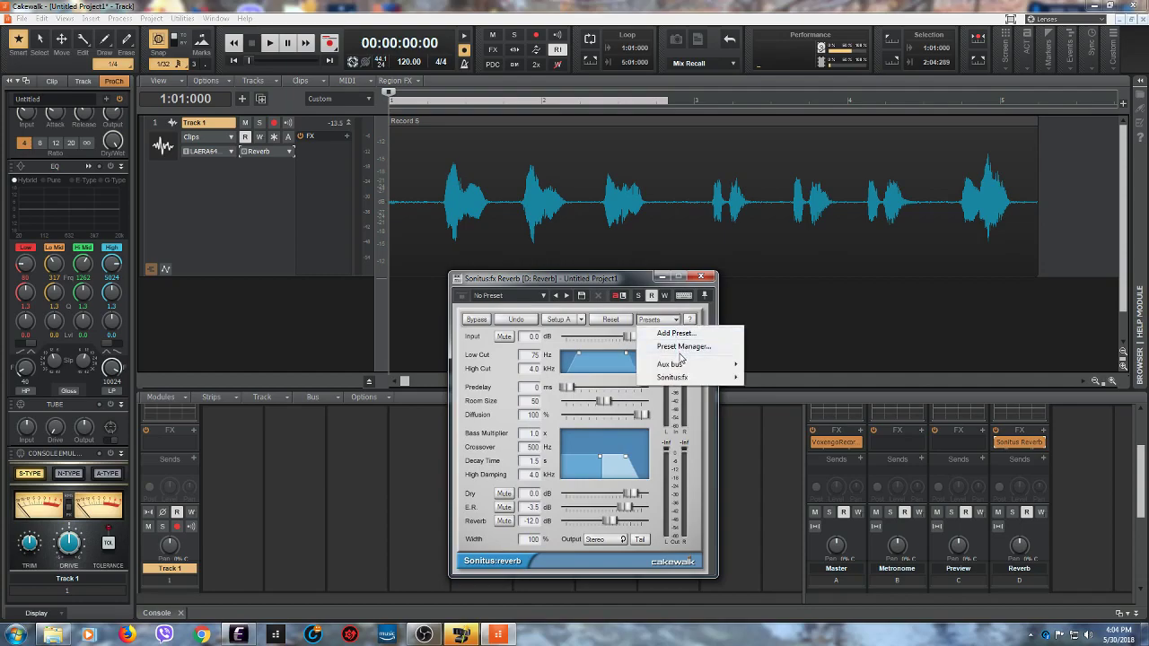
mouse_move(682, 366)
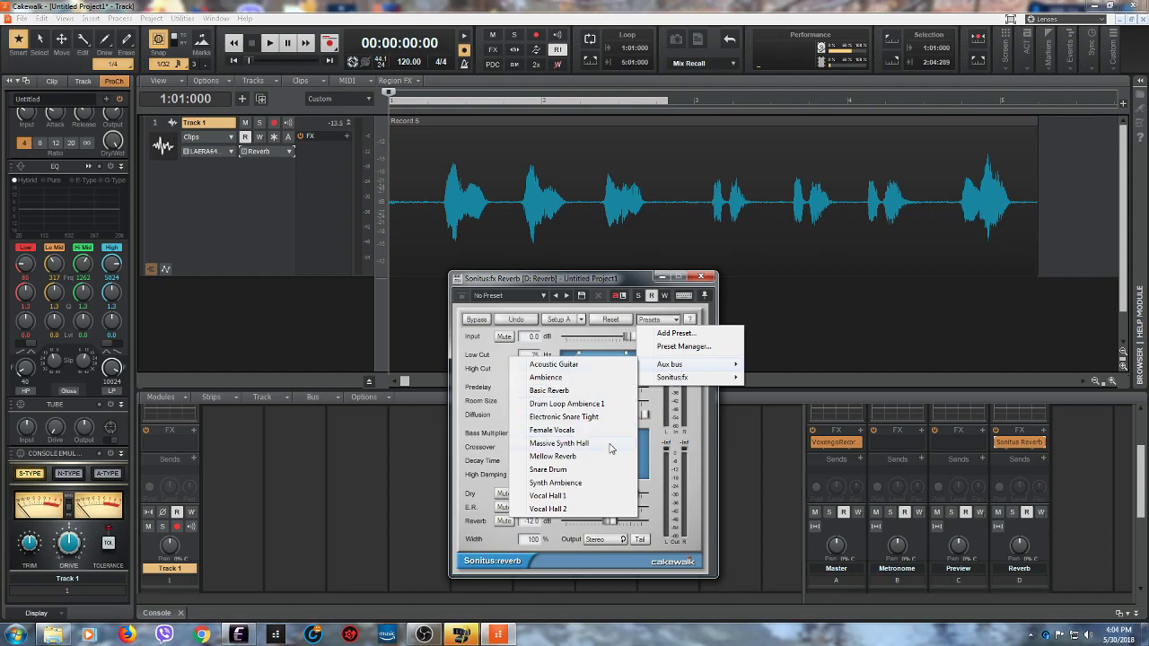
left_click(575, 497)
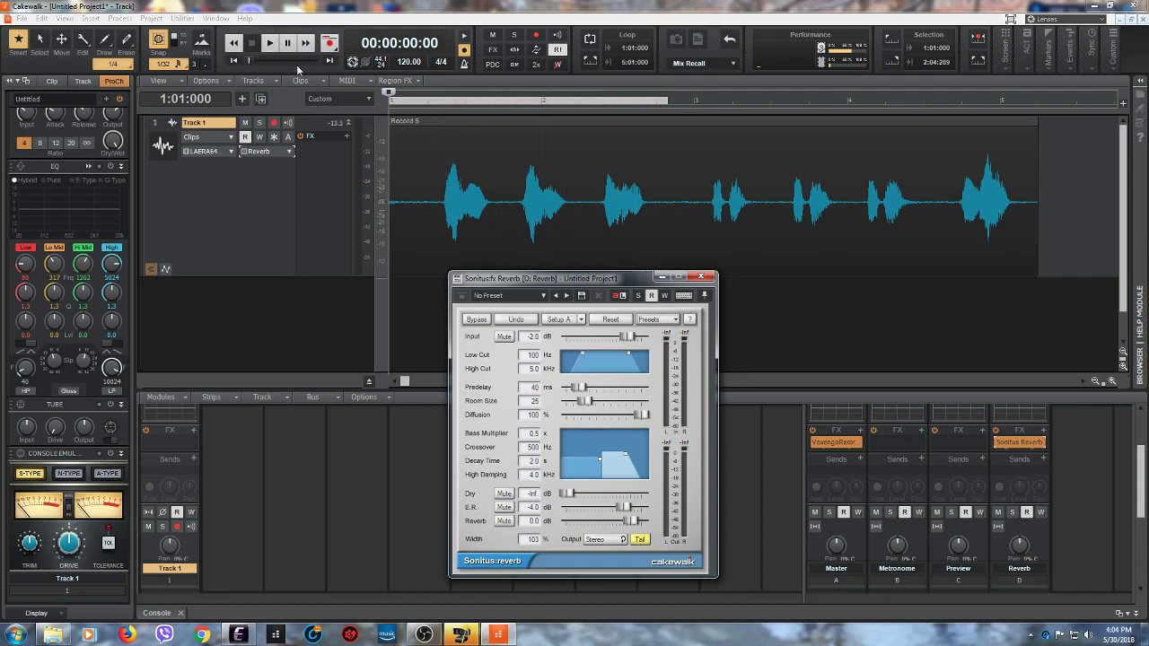
left_click(269, 45)
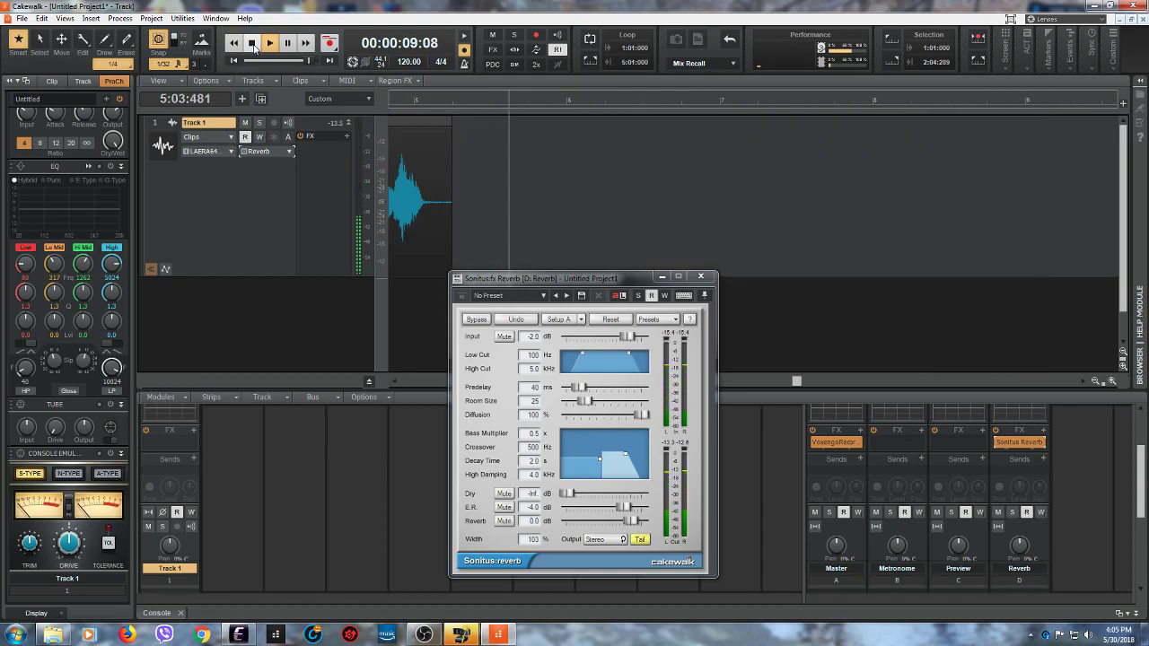
Step: Stop playback, minimize the Sonitus Reverb window, and shrink Track 1's height to free space in the track area
left_click(253, 43)
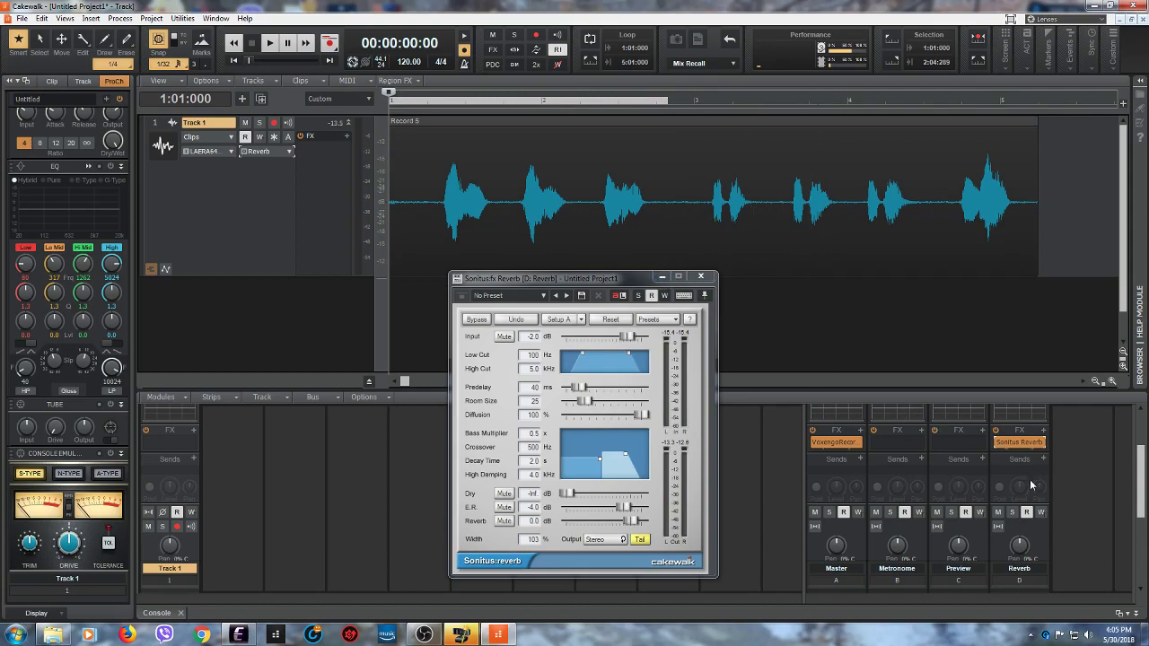
left_click_drag(1138, 485, 1138, 548)
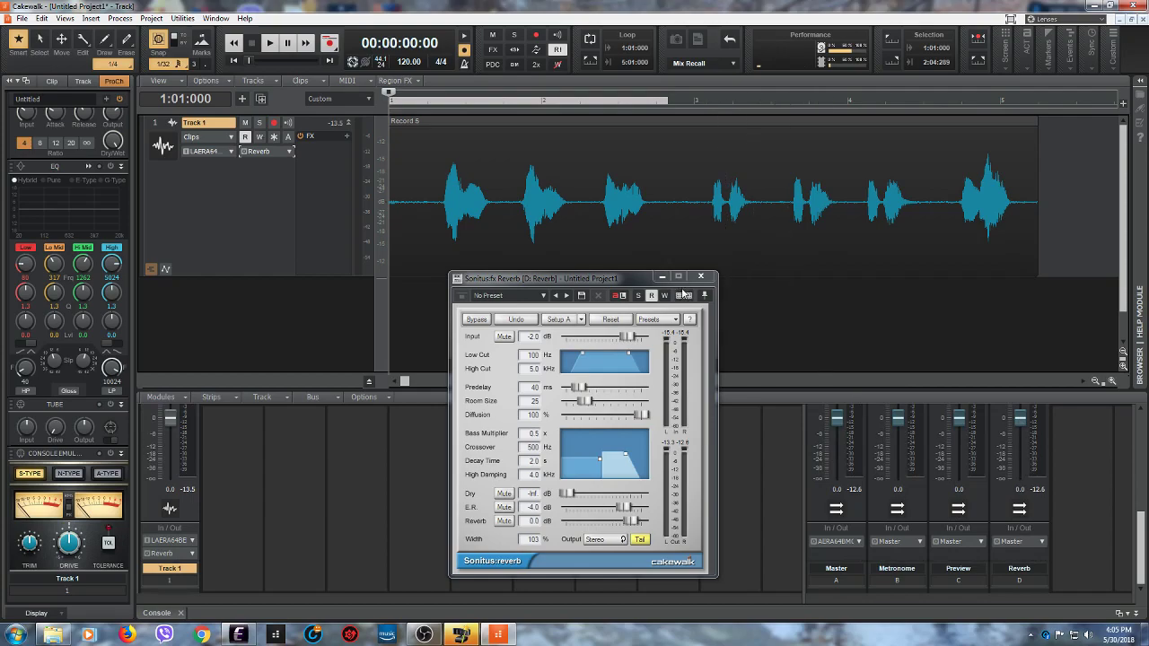
left_click(662, 277)
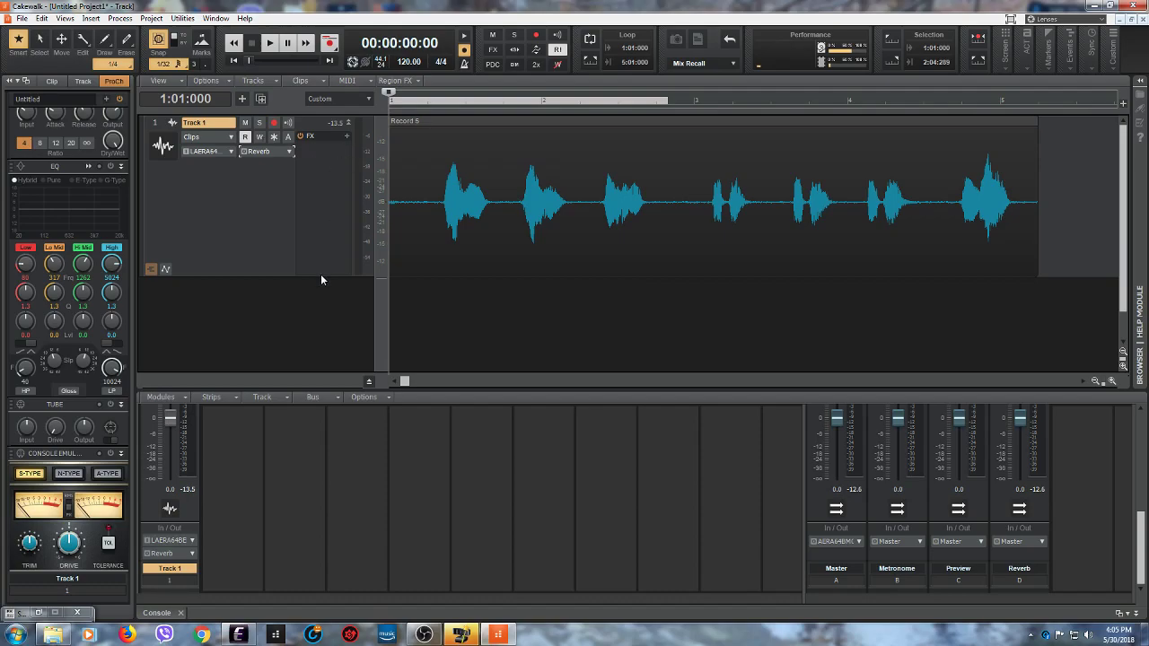
left_click_drag(319, 276, 323, 174)
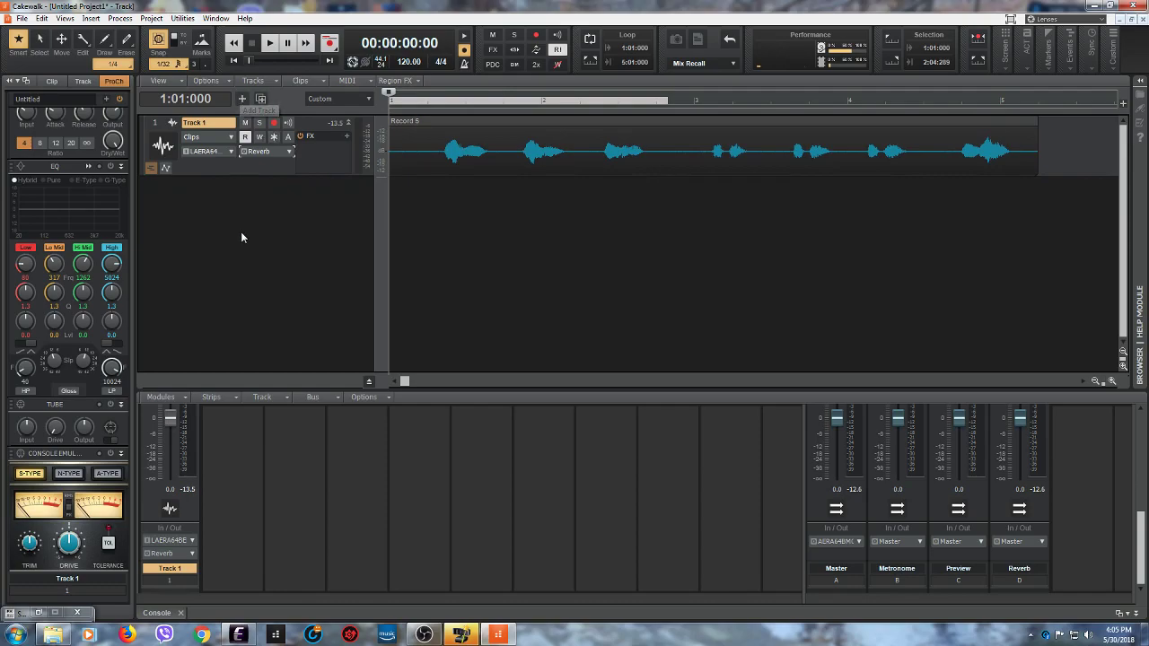
Step: Preset new audio tracks to the Left Avid Eleven Rack ASIO Eleven Rig input with Record Enable and Input Monitoring, without creating one
left_click(241, 99)
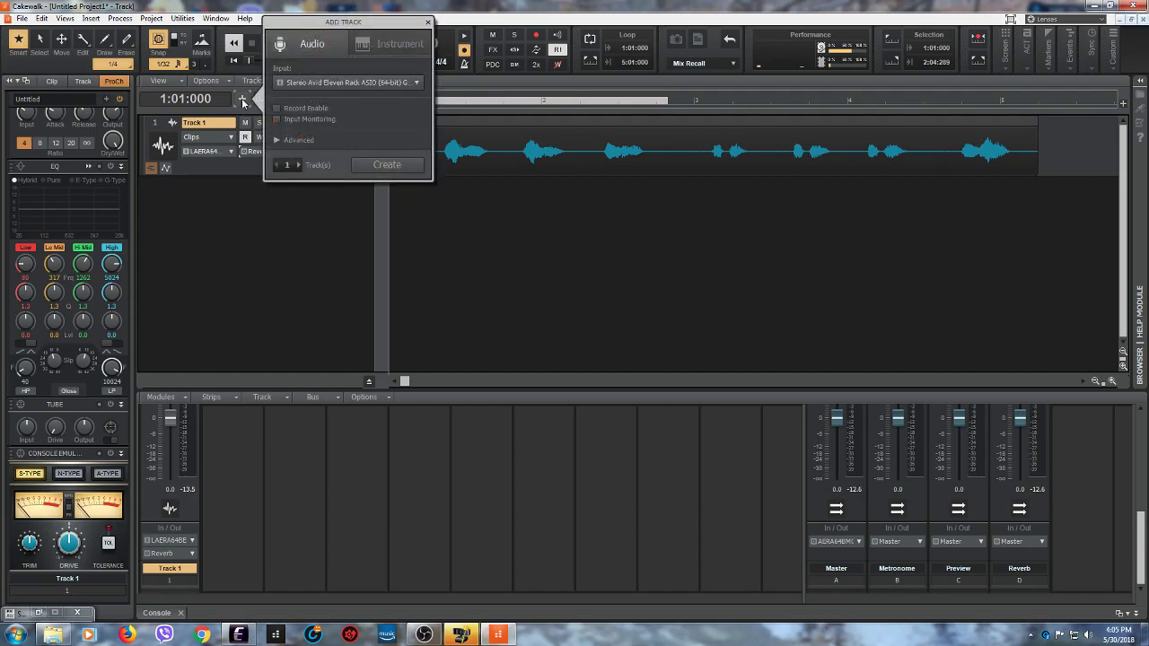
left_click(329, 82)
mouse_move(288, 115)
left_click(173, 152)
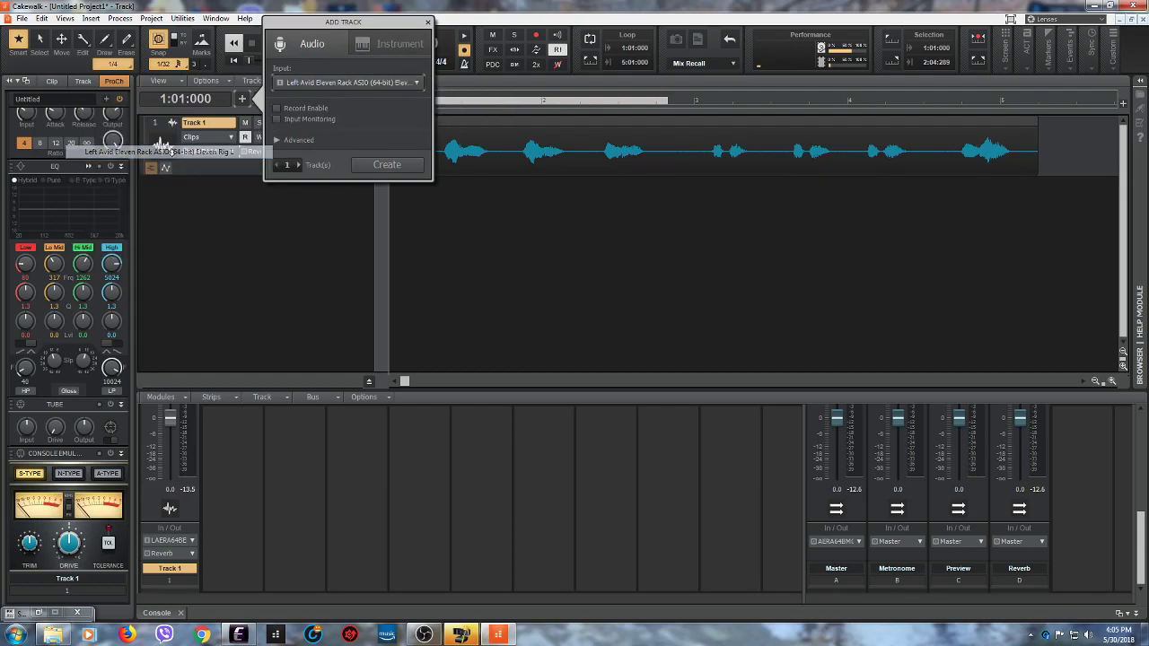
left_click(278, 109)
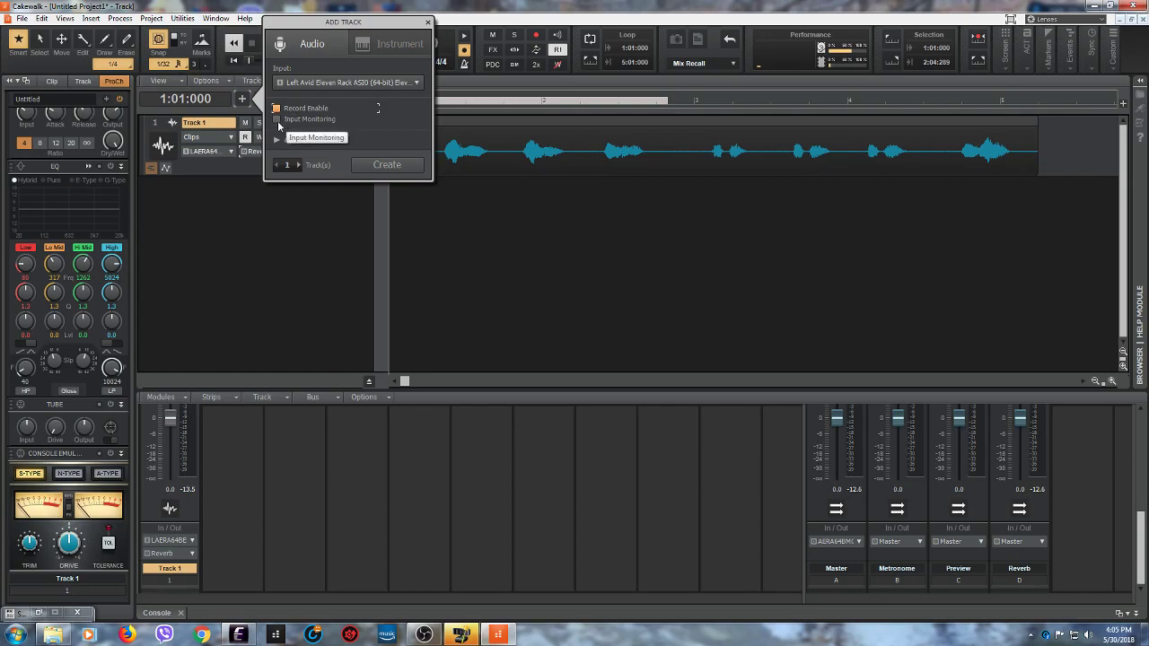
left_click(278, 120)
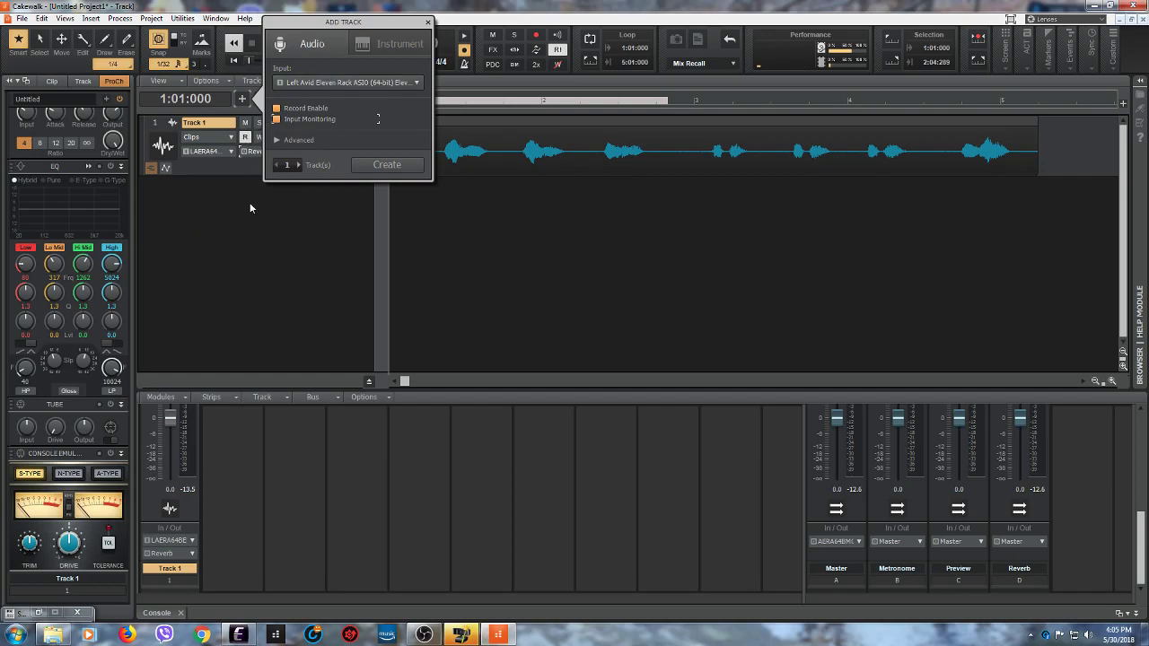
left_click(428, 22)
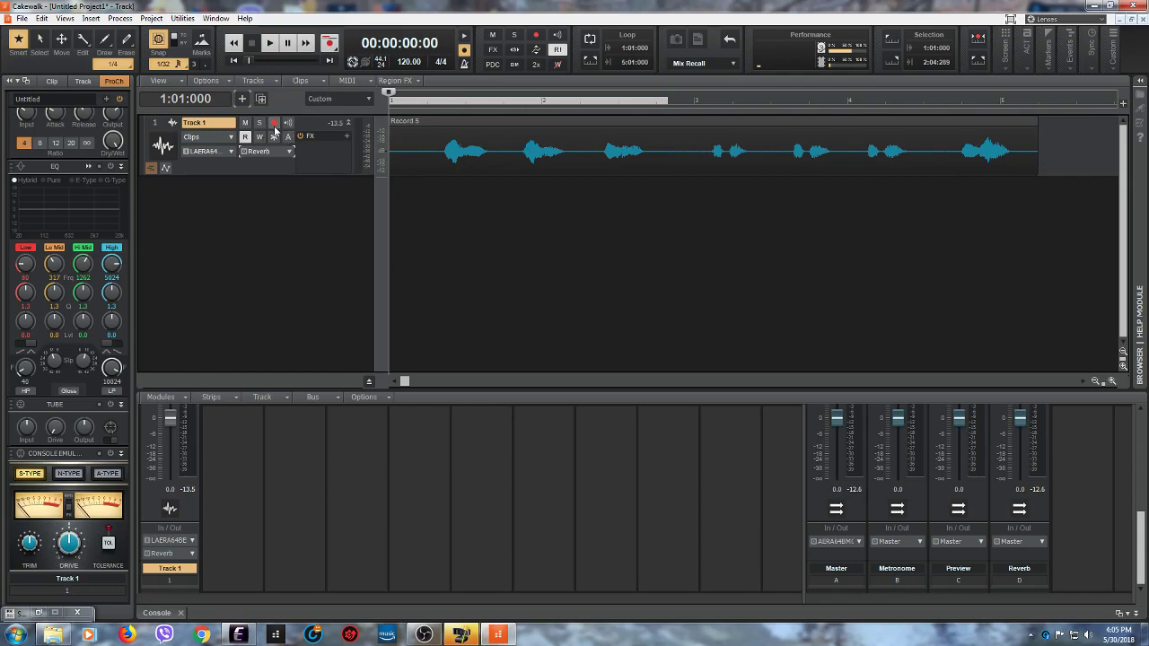
Step: Turn on record arming and input echo for Track 1, and switch both off again
left_click(274, 123)
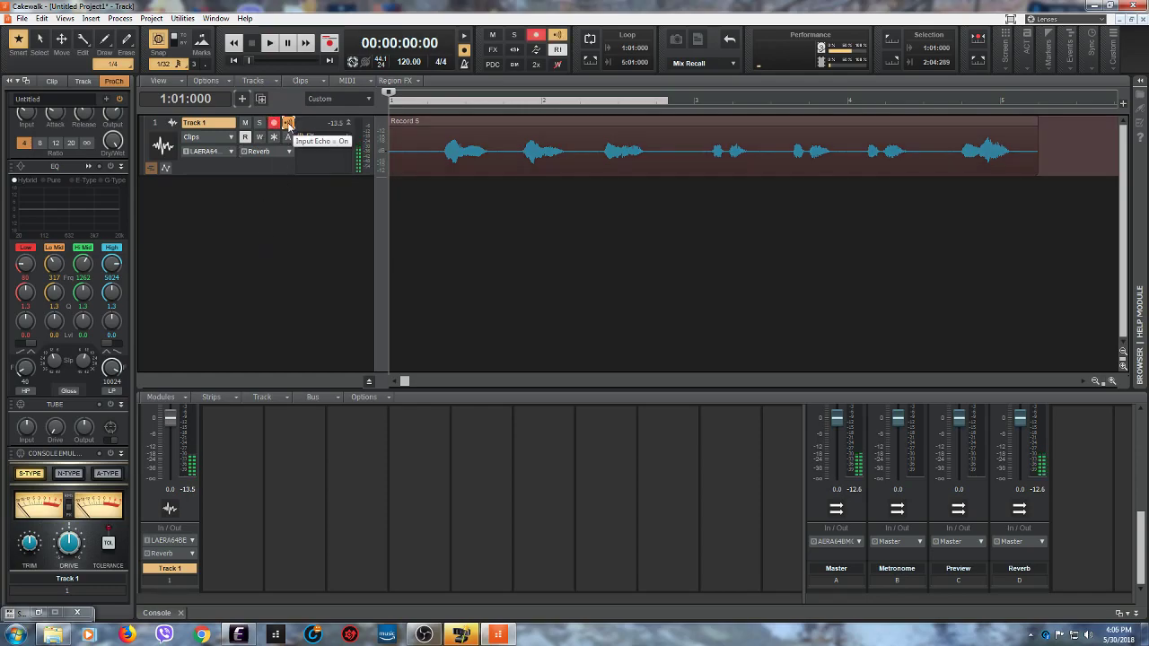
left_click(287, 123)
left_click(274, 122)
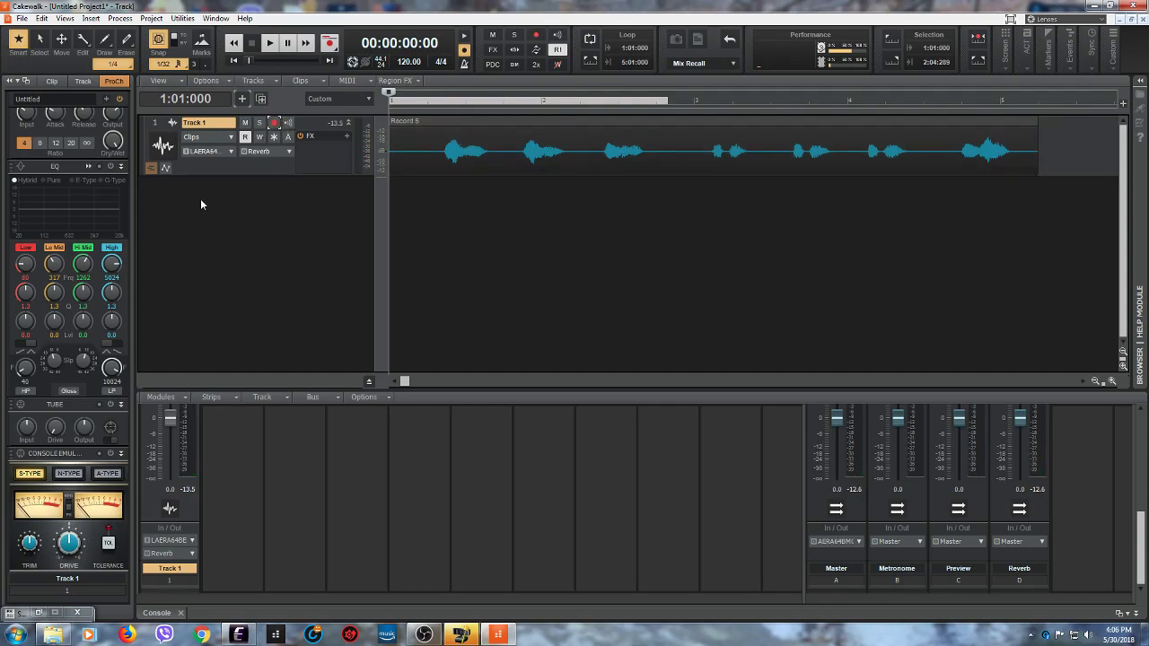
Step: Create three additional audio tracks with the preset input options and enlarge their rows to reveal their controls
left_click(241, 98)
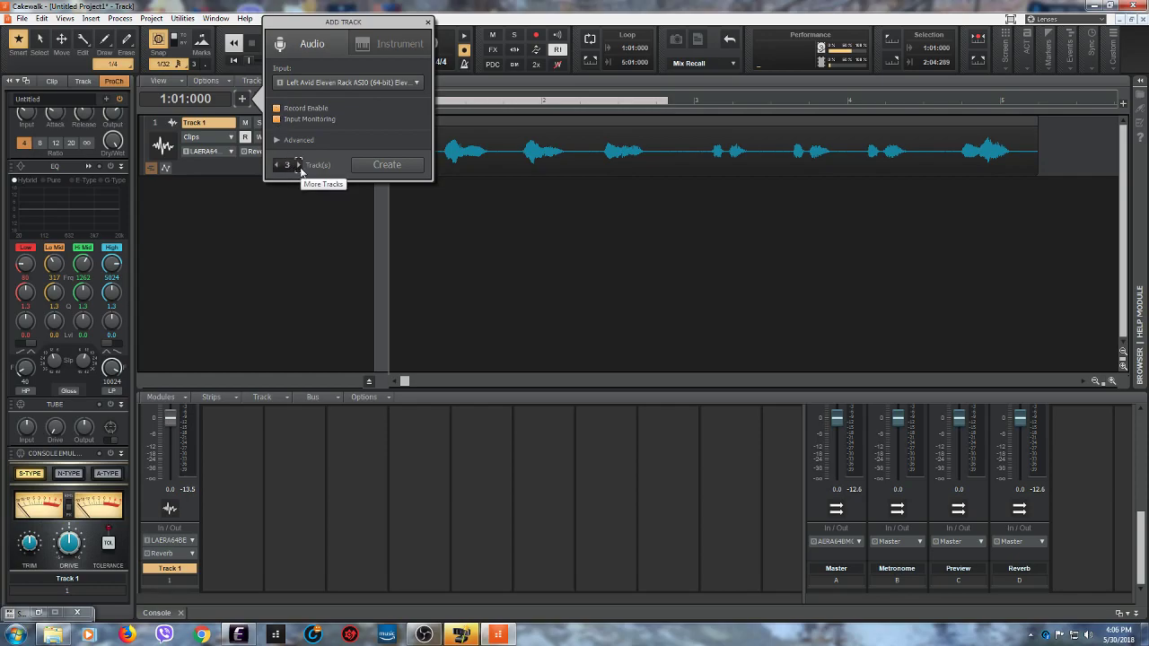
left_click(394, 172)
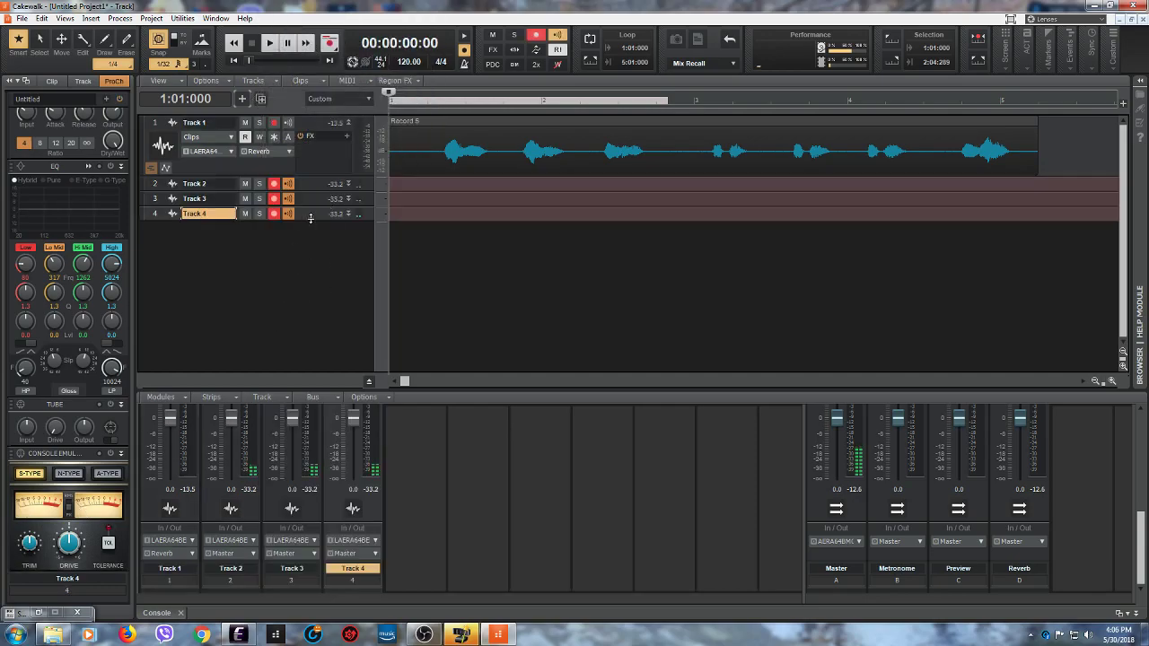
left_click_drag(314, 191, 303, 311)
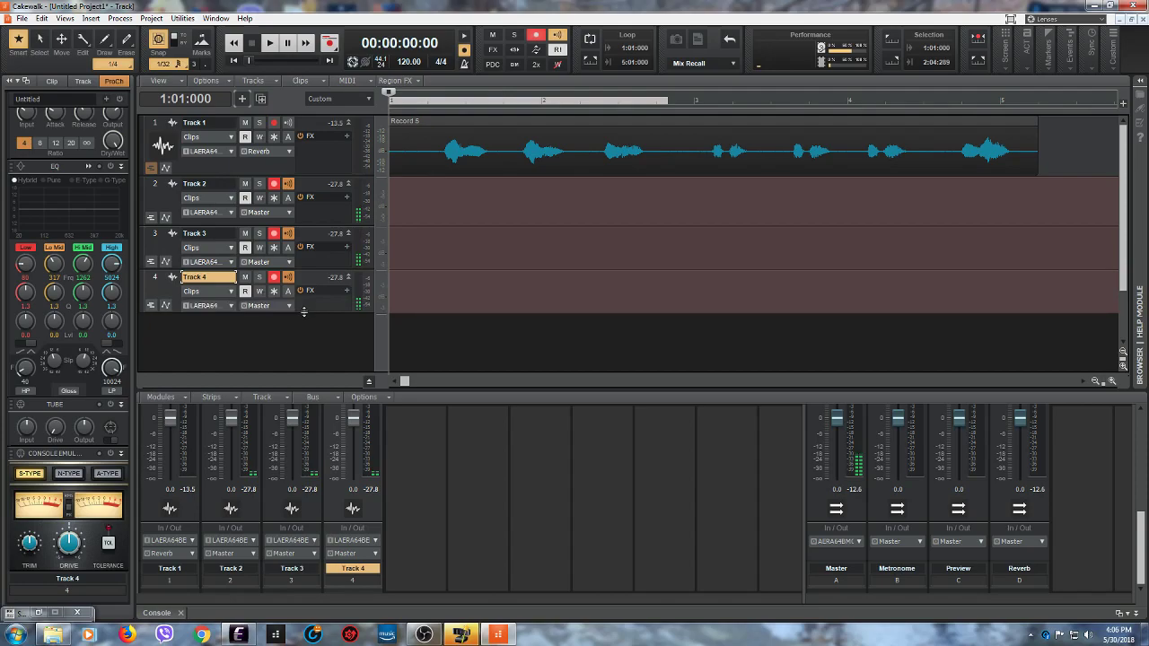
Step: Disarm recording on Tracks 2, 3 and 4
left_click(274, 183)
left_click(273, 233)
left_click(274, 276)
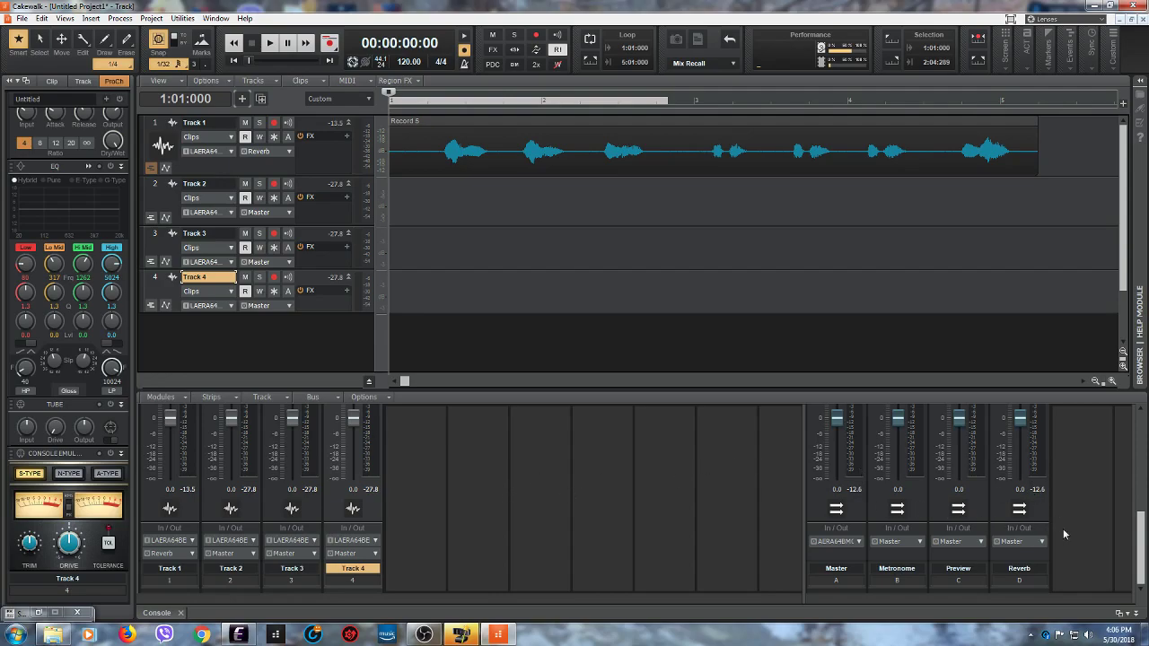
Step: Route Track 1's output back to the Master bus and add a send from Track 1 to the Reverb bus
left_click_drag(1141, 546, 1141, 471)
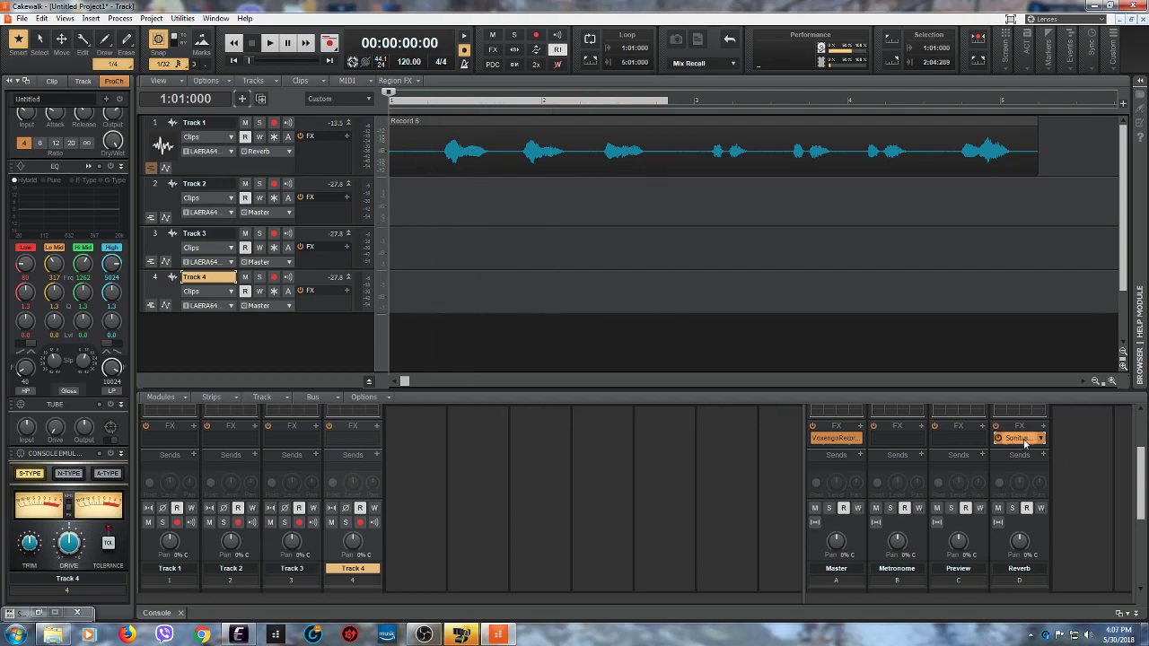
scroll(1145, 486, "up", 2)
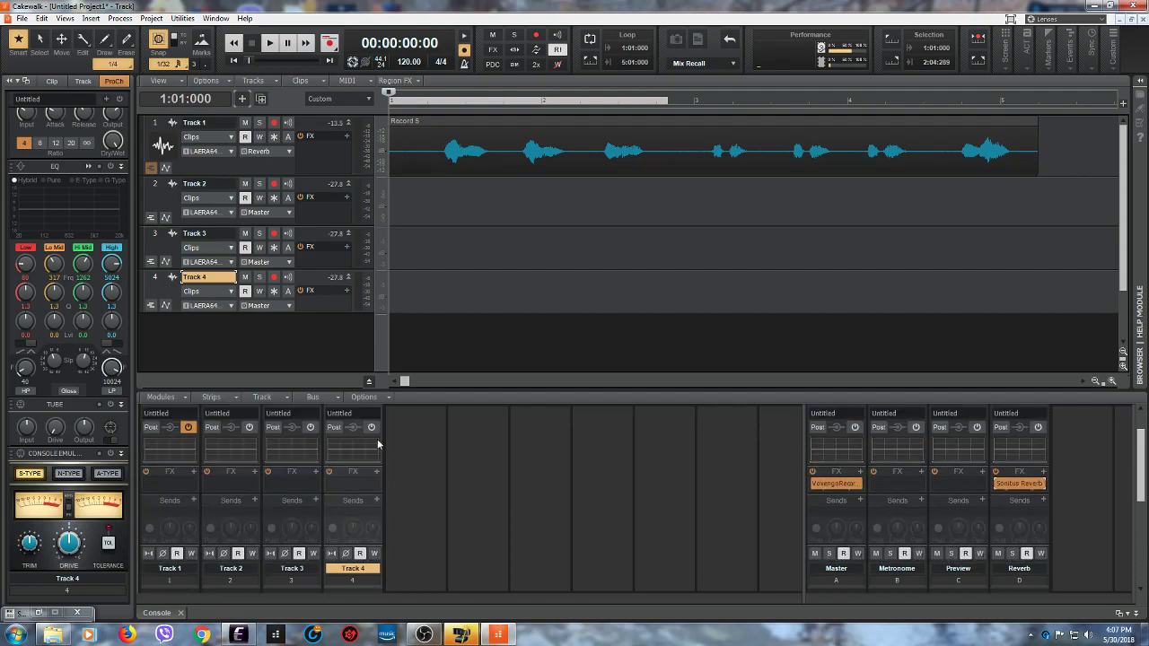
scroll(1144, 489, "down", 4)
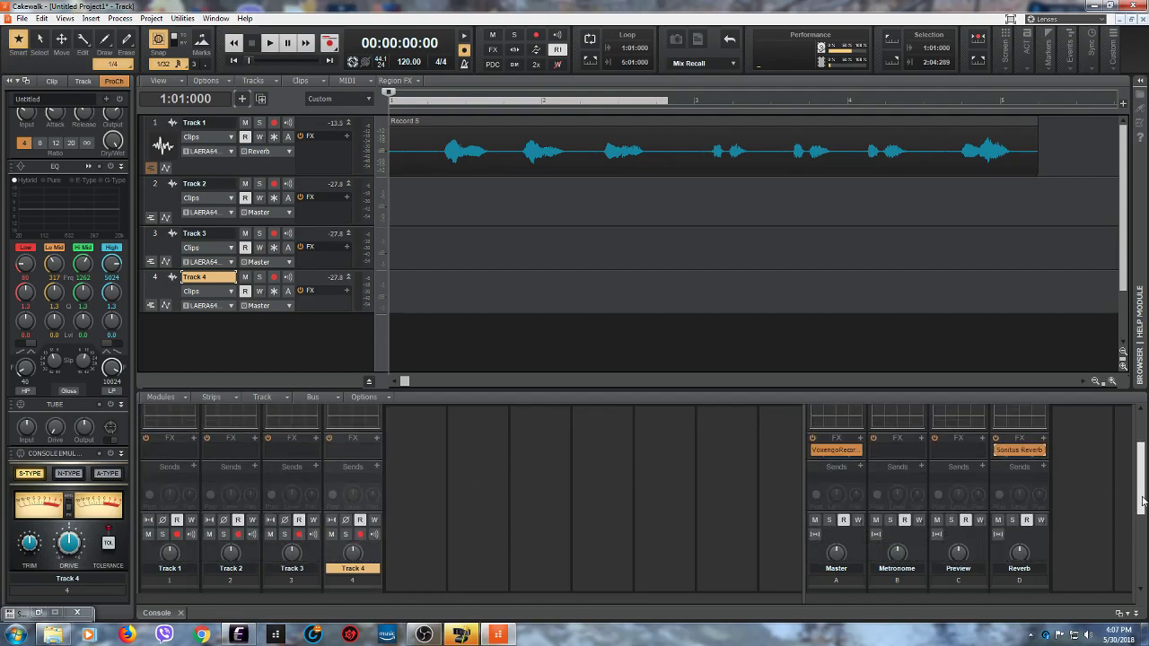
scroll(524, 493, "up", 4)
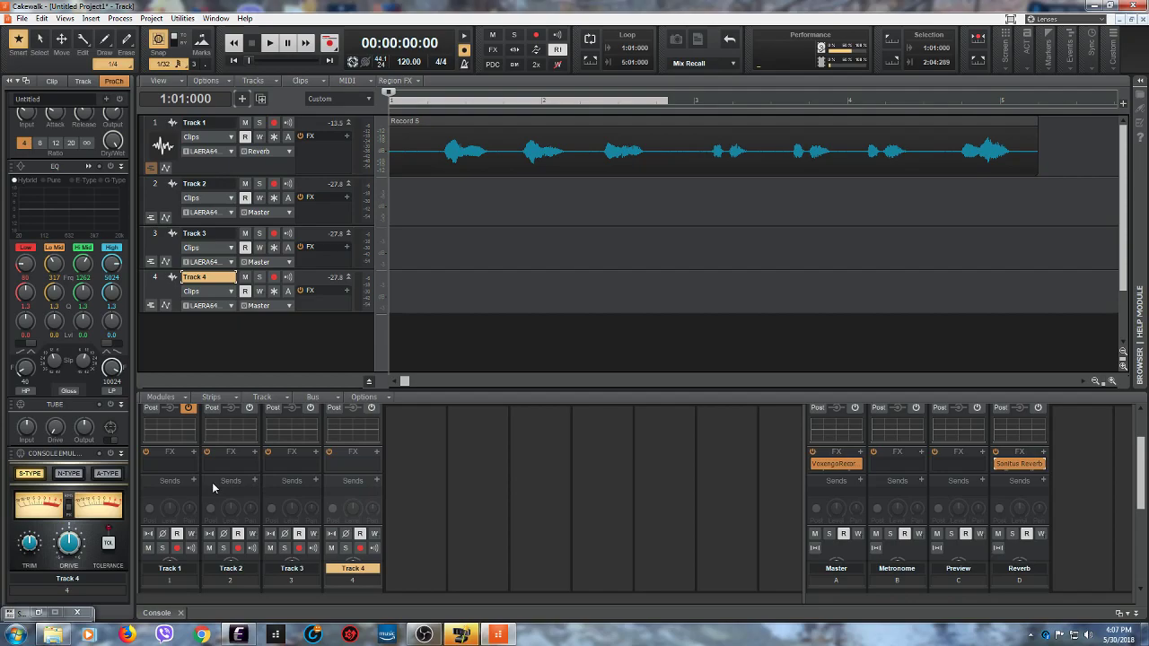
left_click(287, 153)
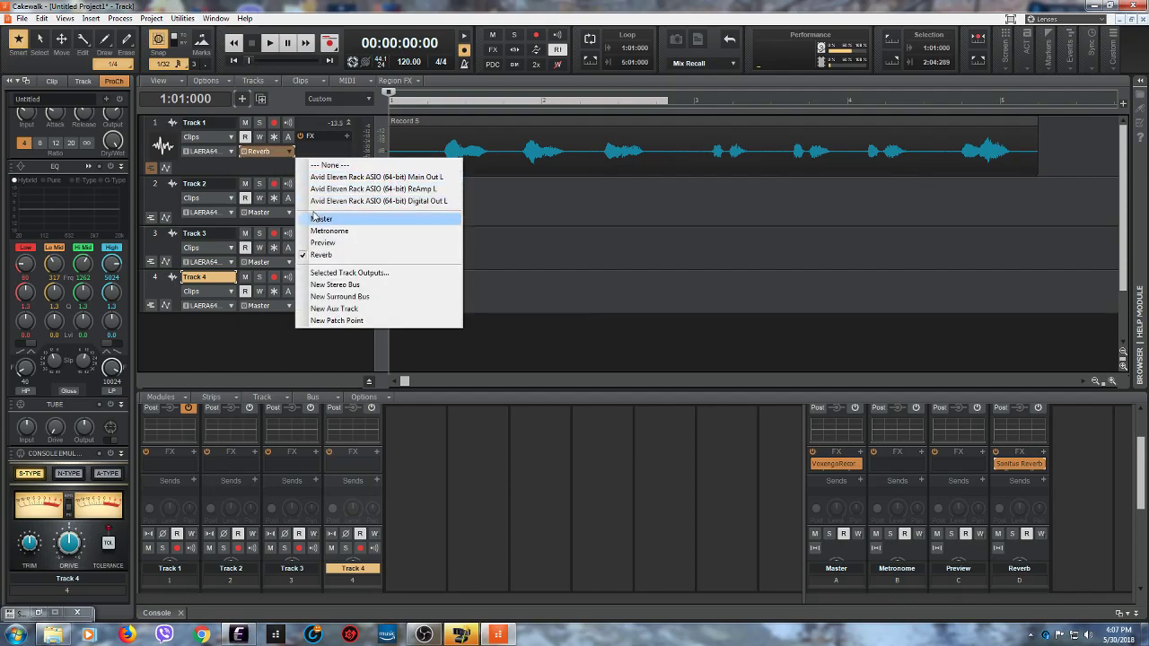
left_click(316, 218)
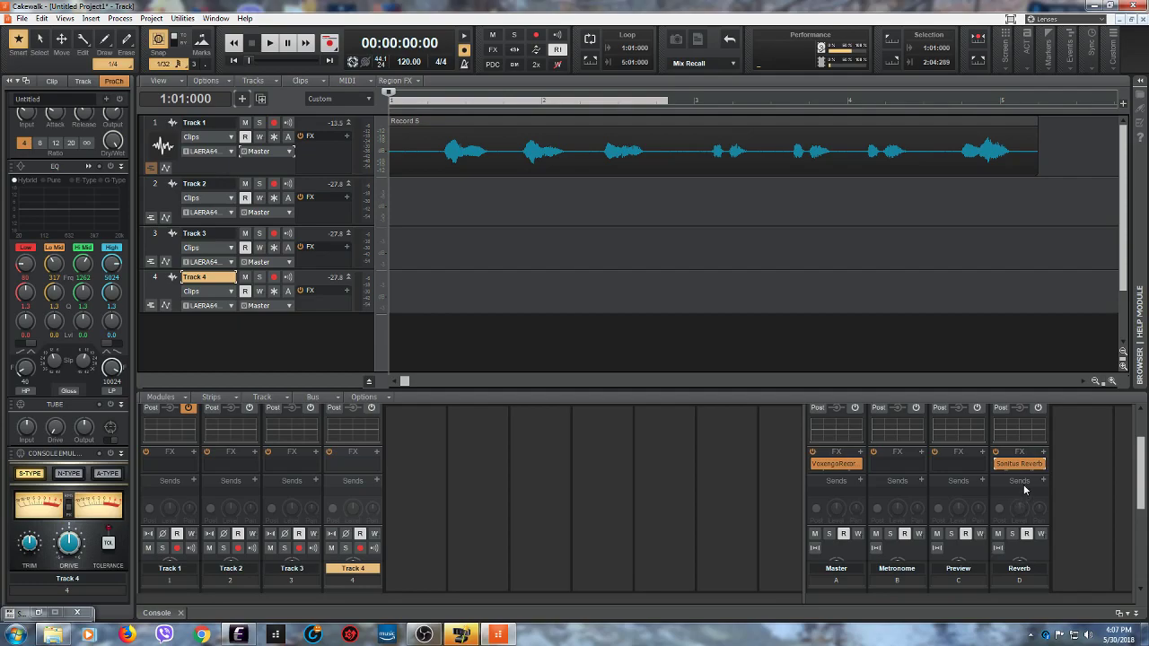
left_click(193, 481)
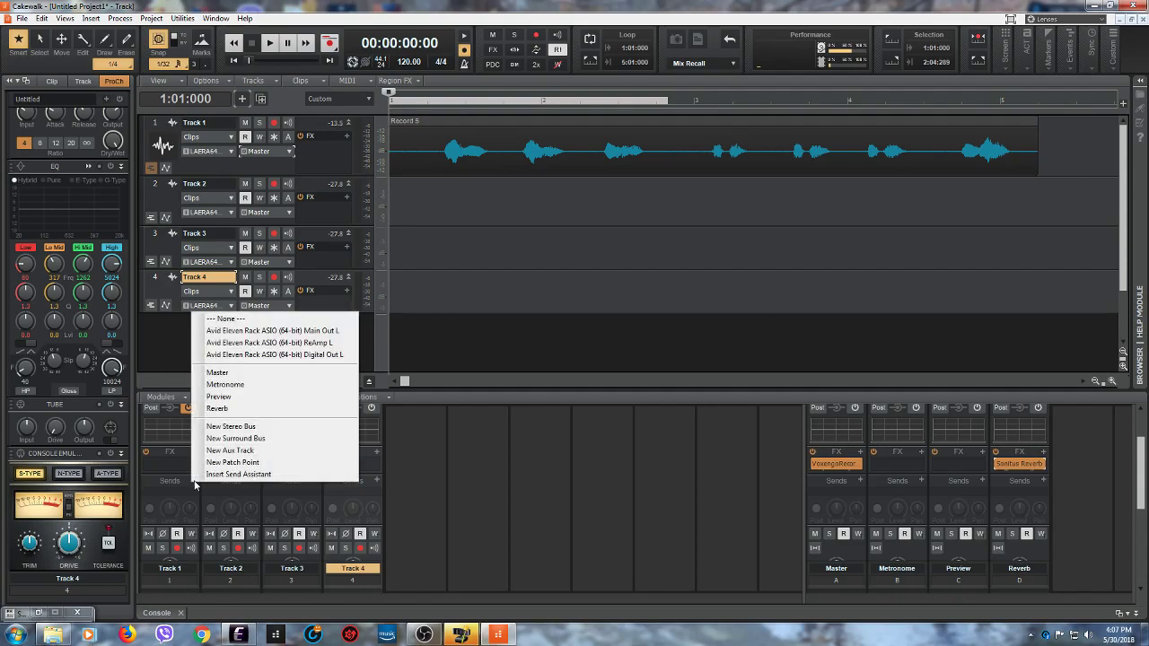
left_click(227, 411)
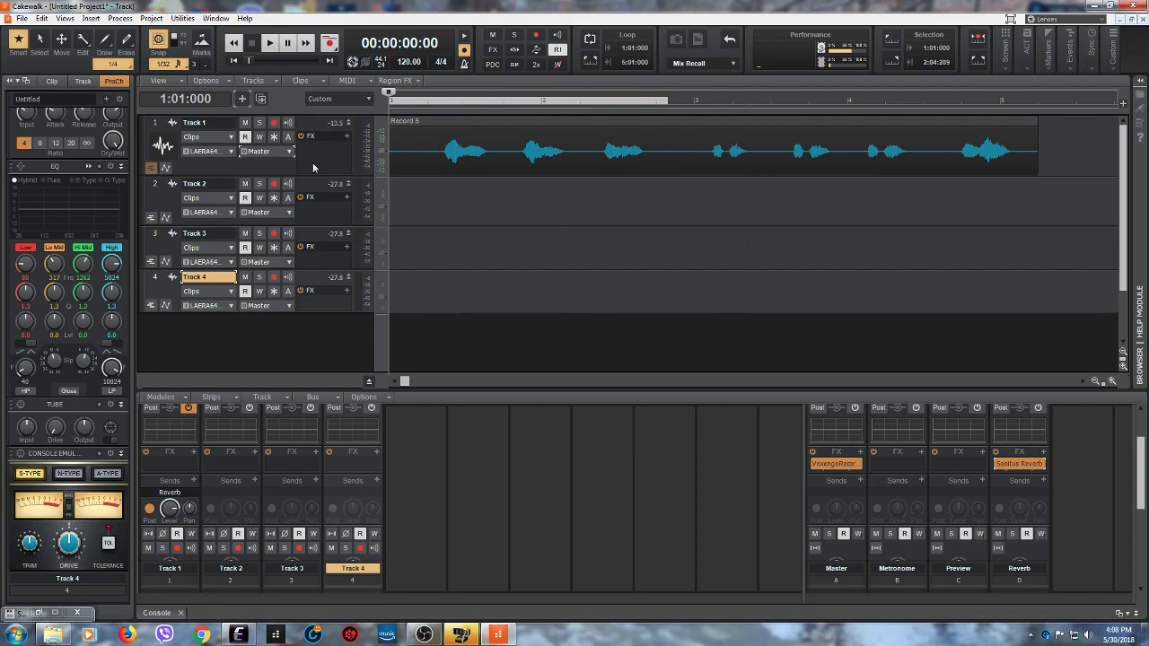
Step: Play the take while lowering Track 1's Reverb send level to -14.6, and stop playback
key("space")
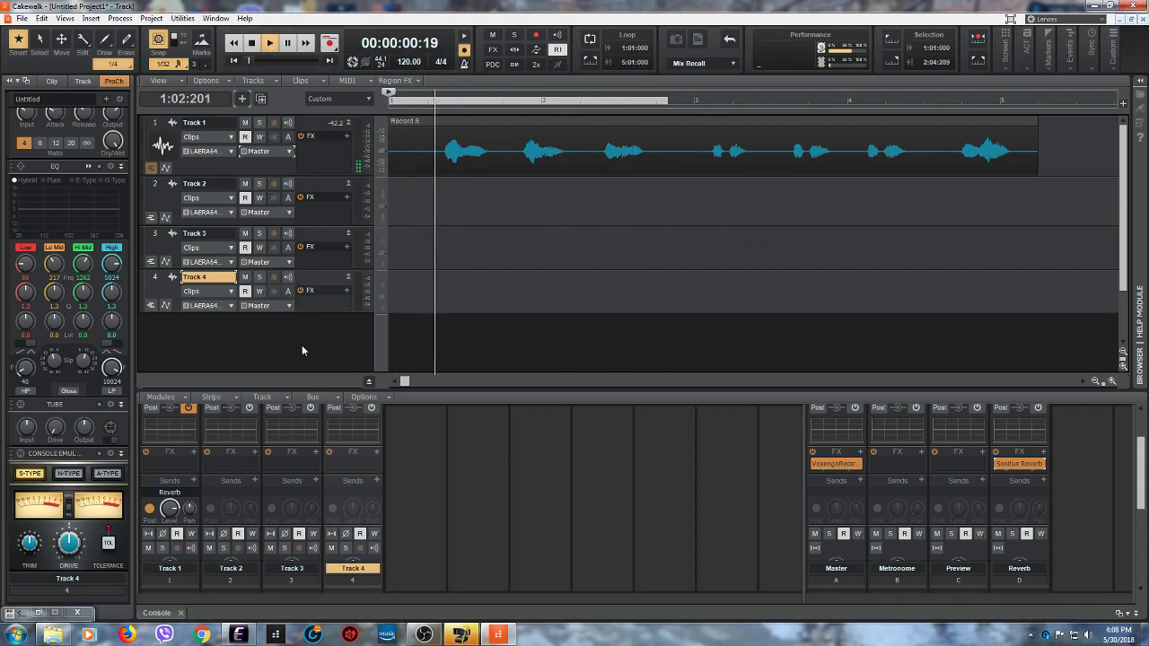
left_click_drag(171, 505, 171, 539)
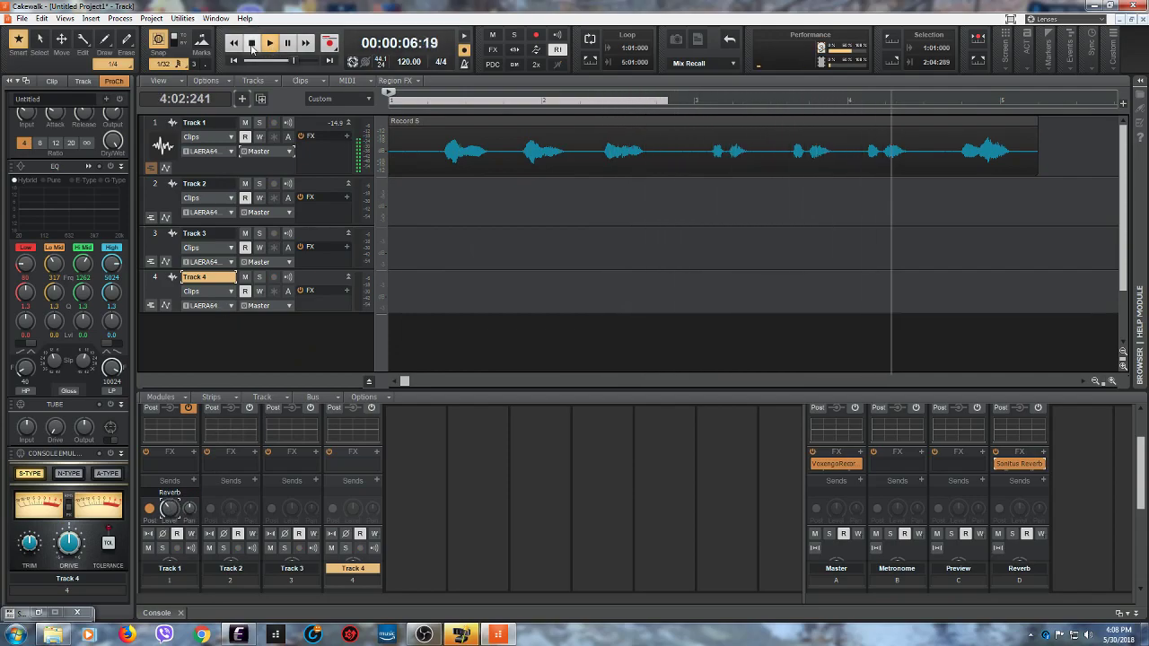
left_click(252, 47)
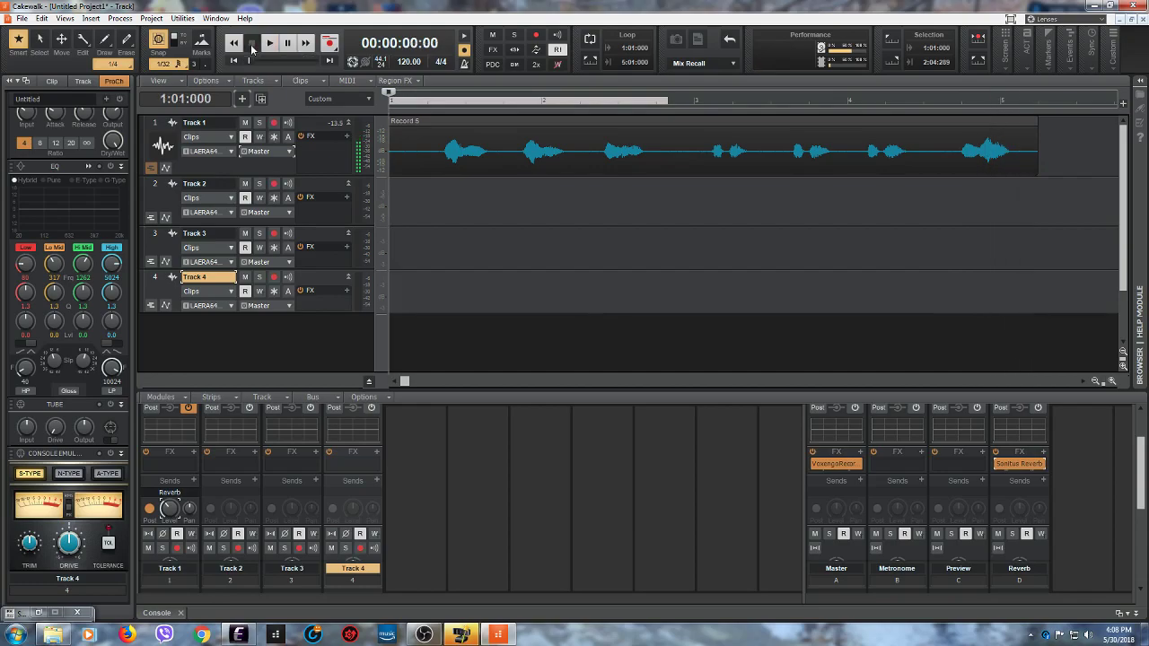
mouse_move(169, 508)
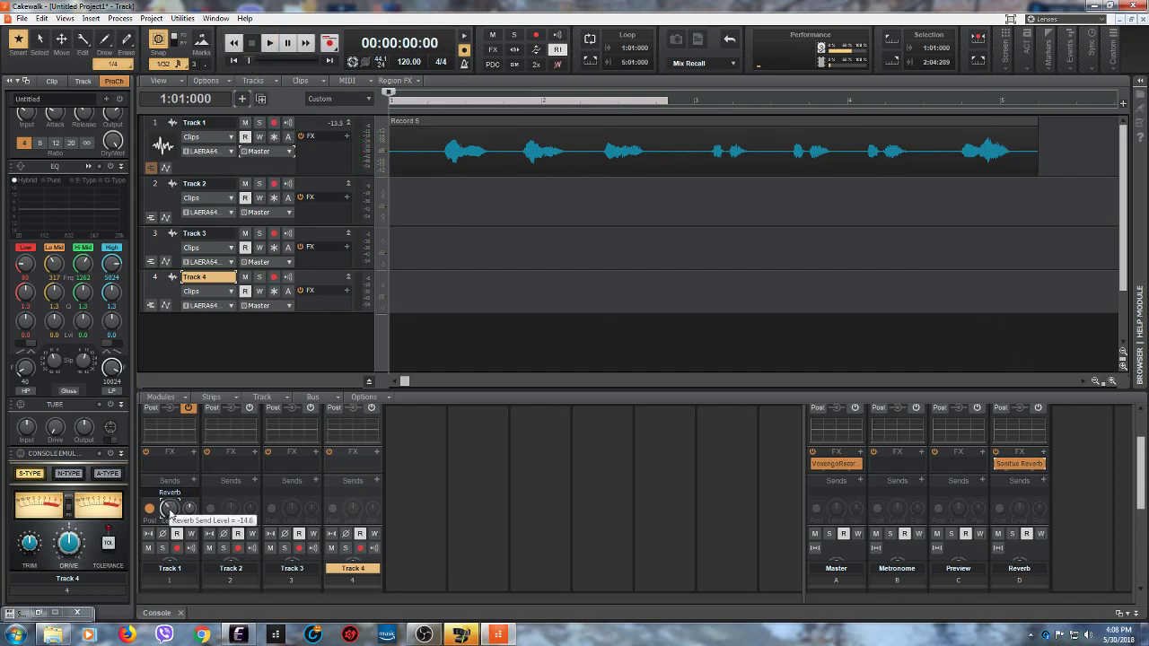
Step: Raise Track 1's Reverb send level and play the take to hear a stronger reverb
left_click_drag(165, 514, 165, 499)
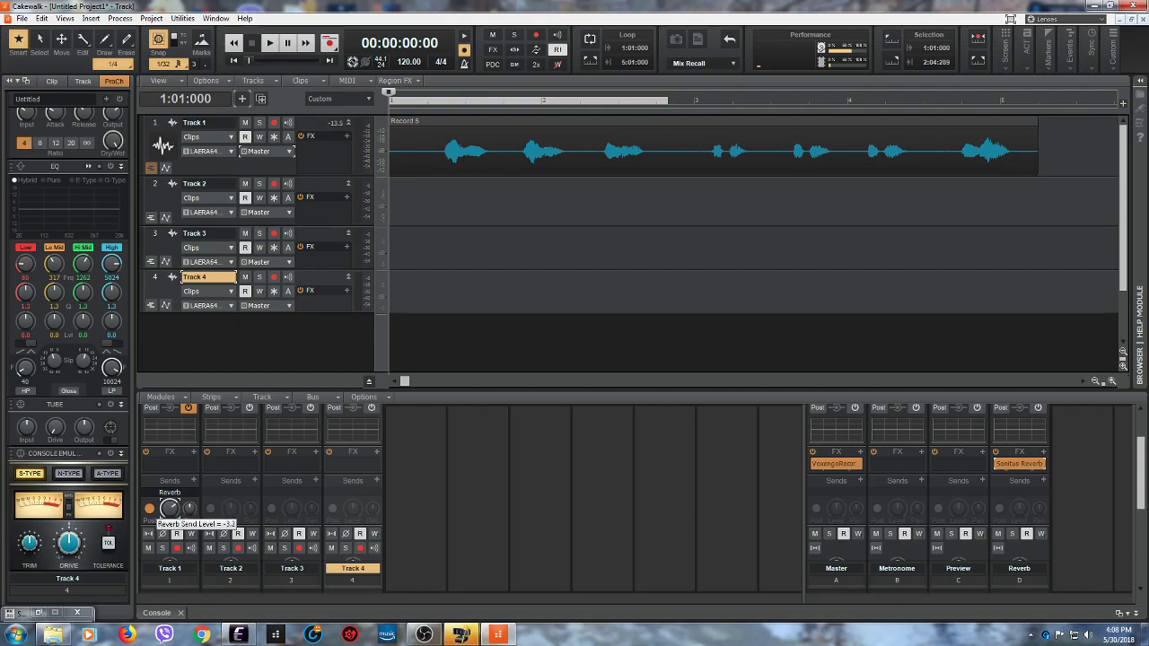
mouse_move(170, 508)
left_mouse_down()
mouse_move(170, 522)
mouse_move(169, 500)
left_mouse_up()
left_click(269, 42)
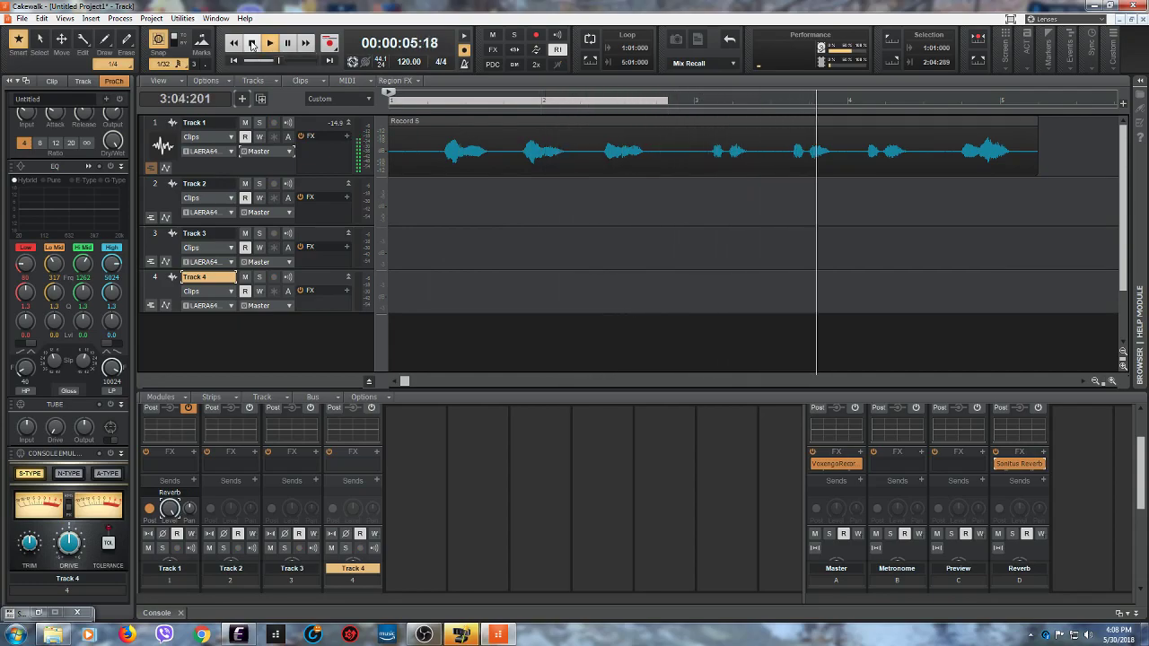
left_click(252, 43)
Step: Fine-tune Track 1's Reverb send level from its high setting while playing the opening of the take
left_click_drag(174, 511, 174, 517)
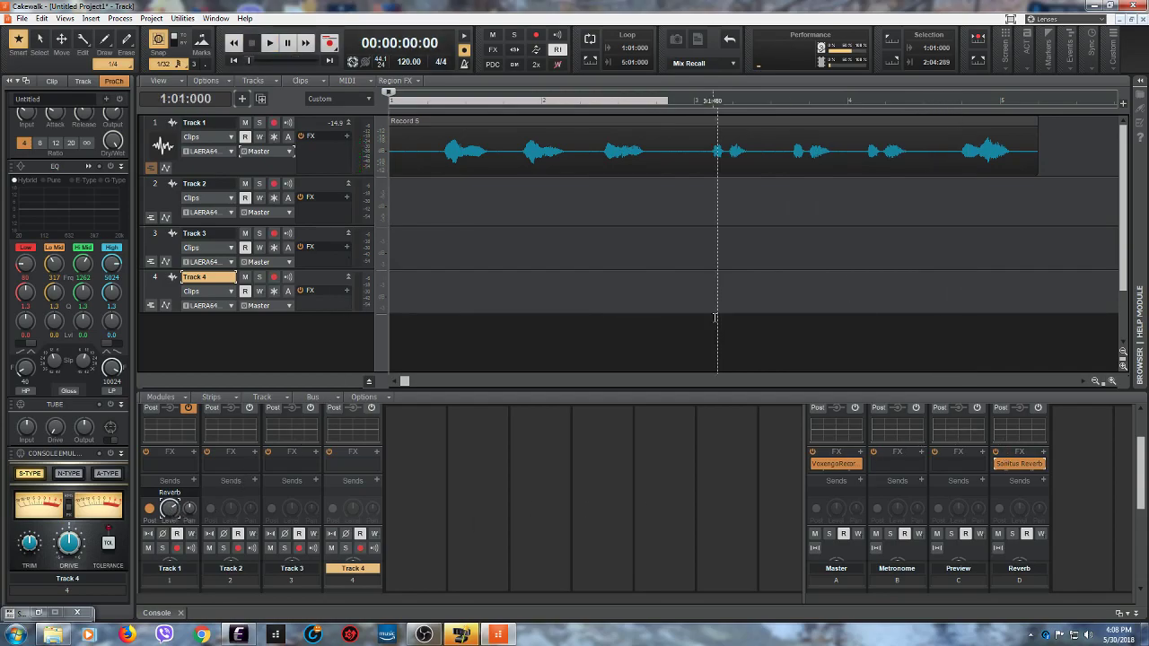
left_click(268, 50)
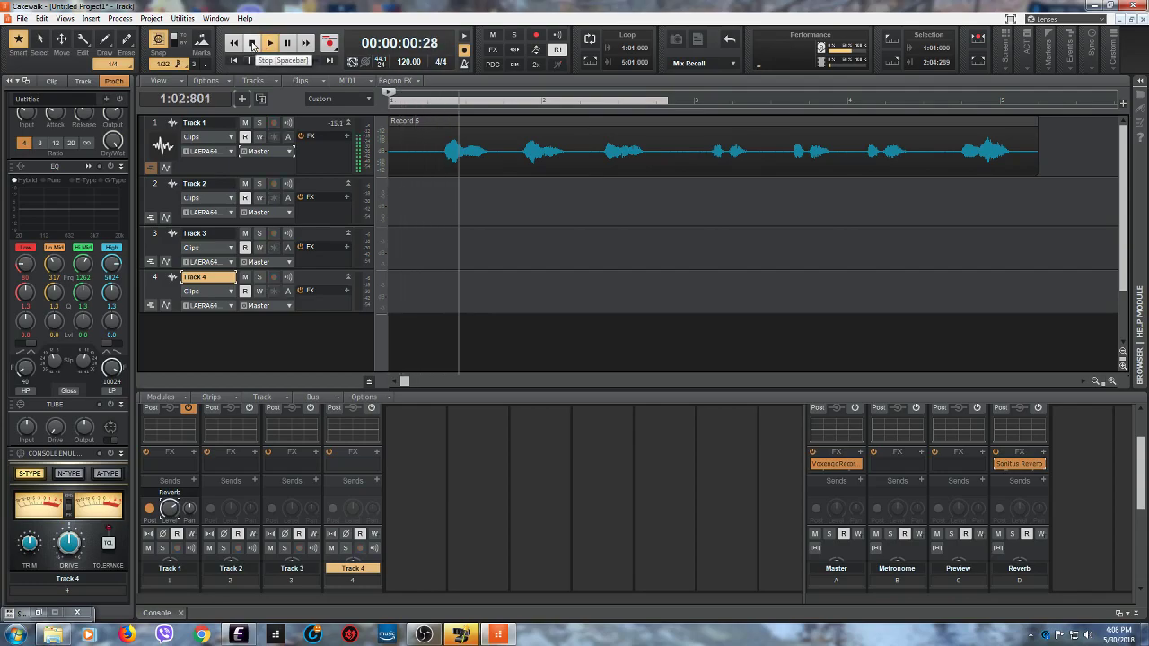
left_click_drag(172, 511, 172, 505)
key("space")
Step: Switch the selection between Track 1 and Track 2 to compare their ProChannel strips, ending on Track 1
left_click_drag(1140, 495, 1127, 598)
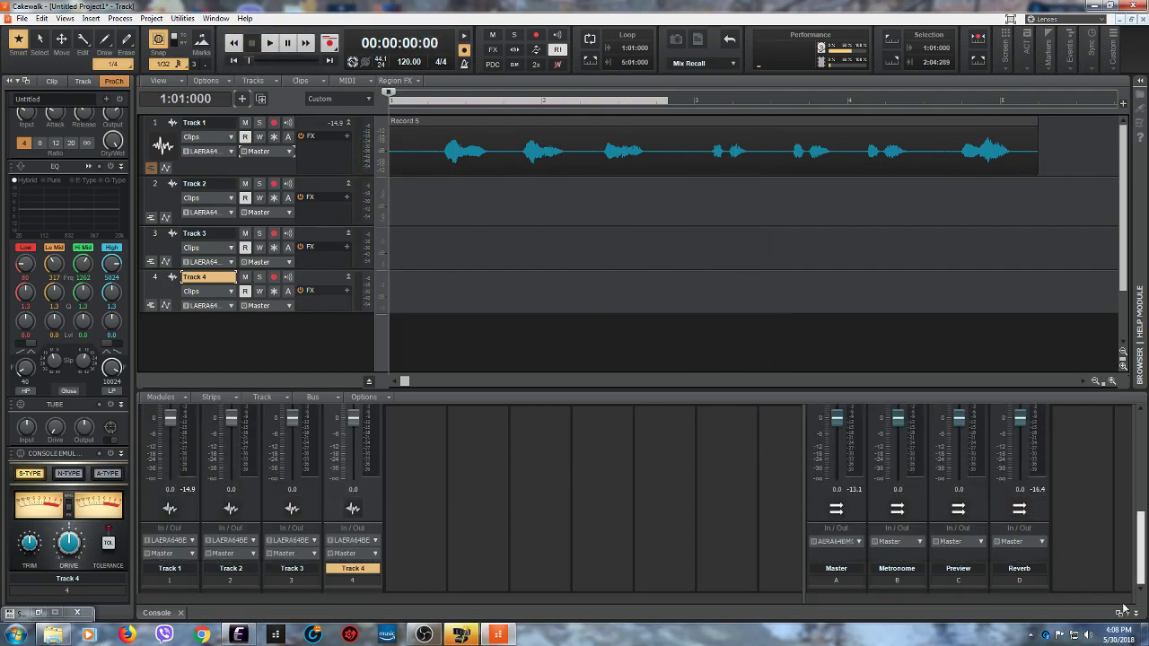
left_click(276, 169)
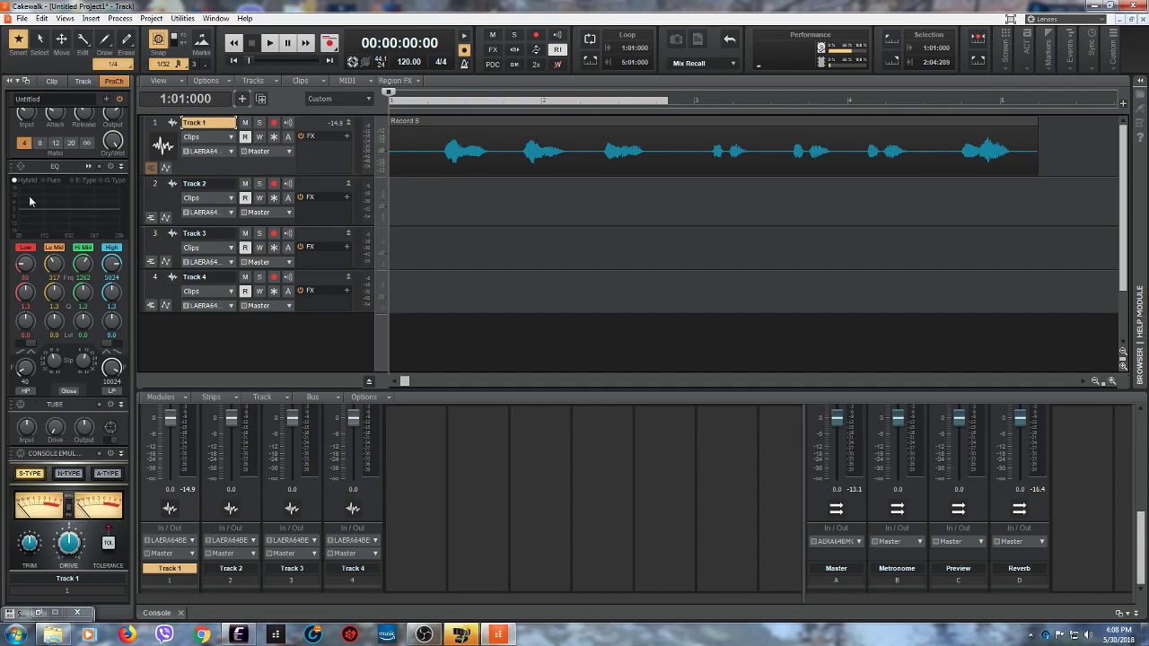
mouse_move(70, 208)
key("Down")
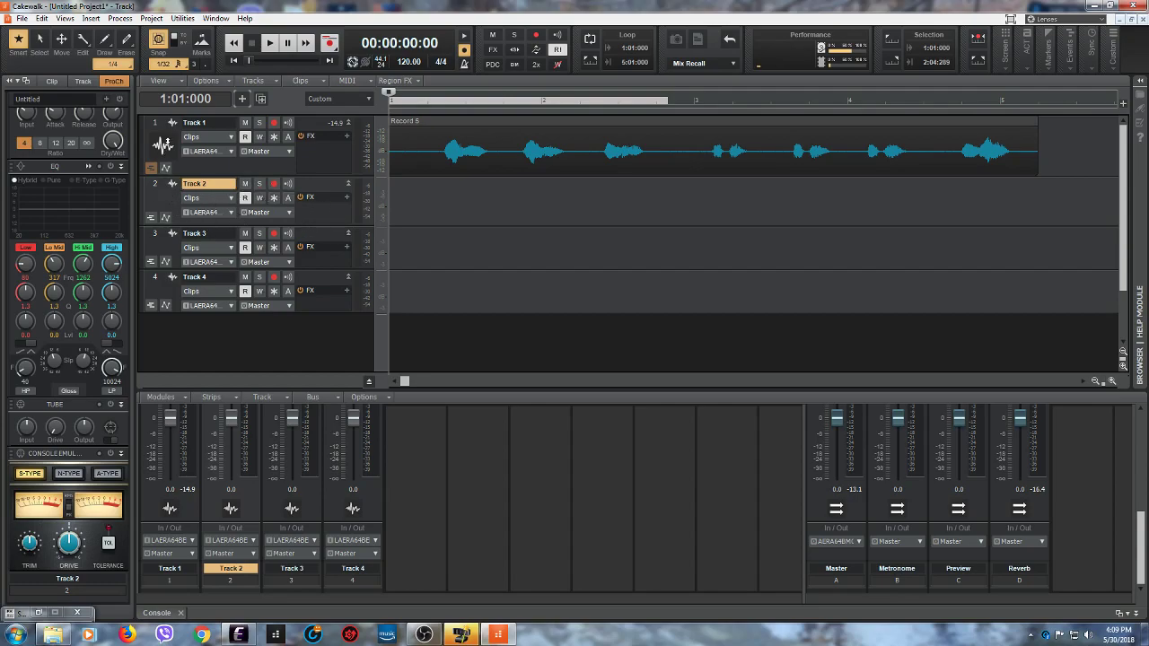
left_click(166, 139)
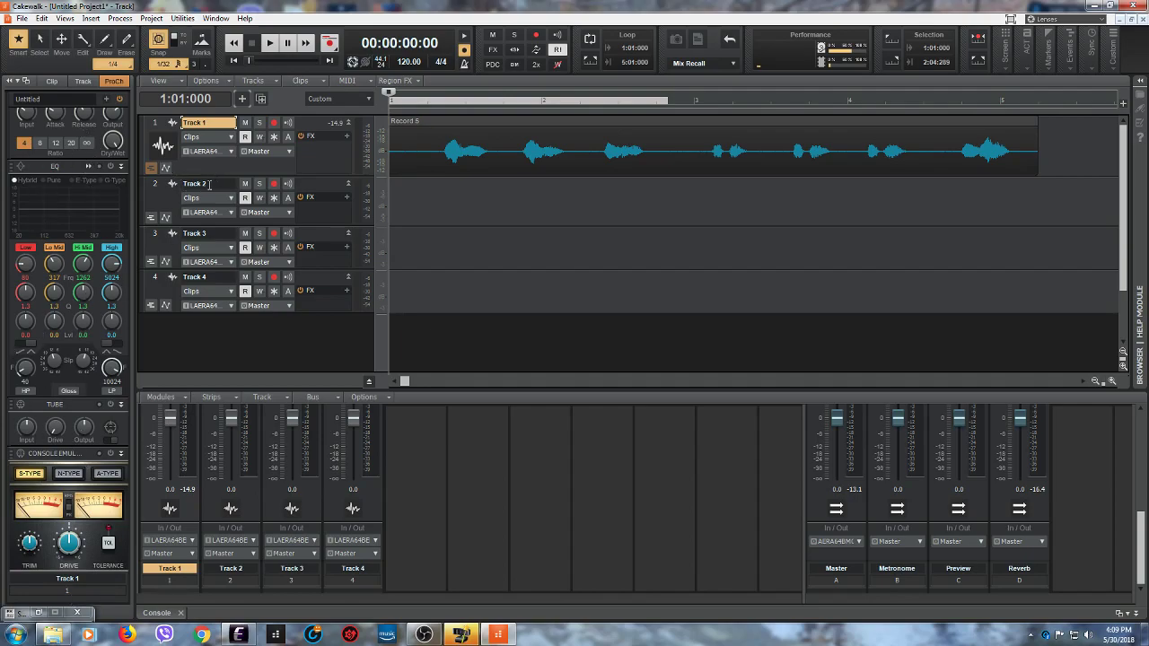
Step: Compare the ProChannel strips of Track 2 and Track 1, and view Track 1's equalizer in its enlarged window
left_click(162, 199)
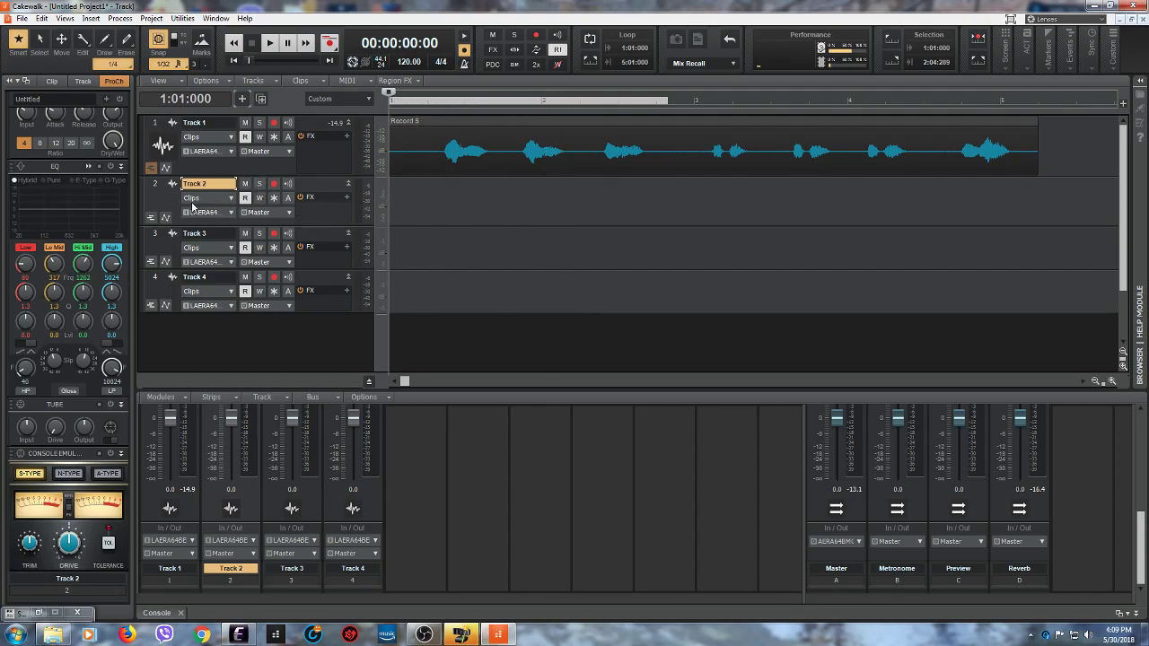
left_click(199, 169)
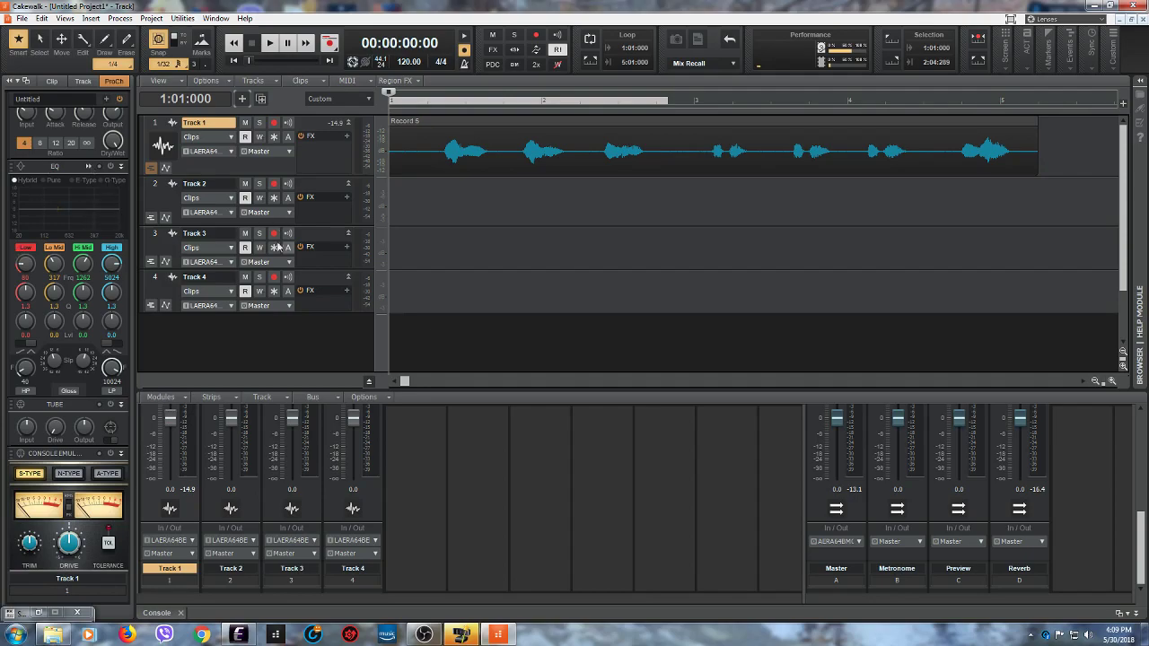
left_click(87, 168)
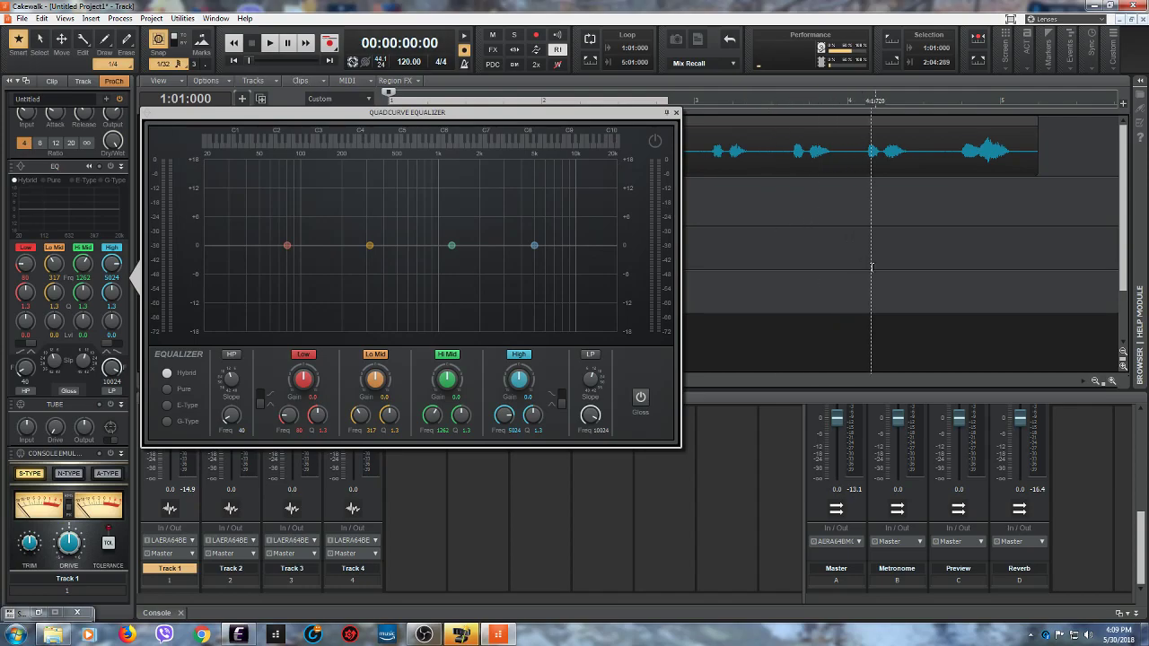
left_click(828, 97)
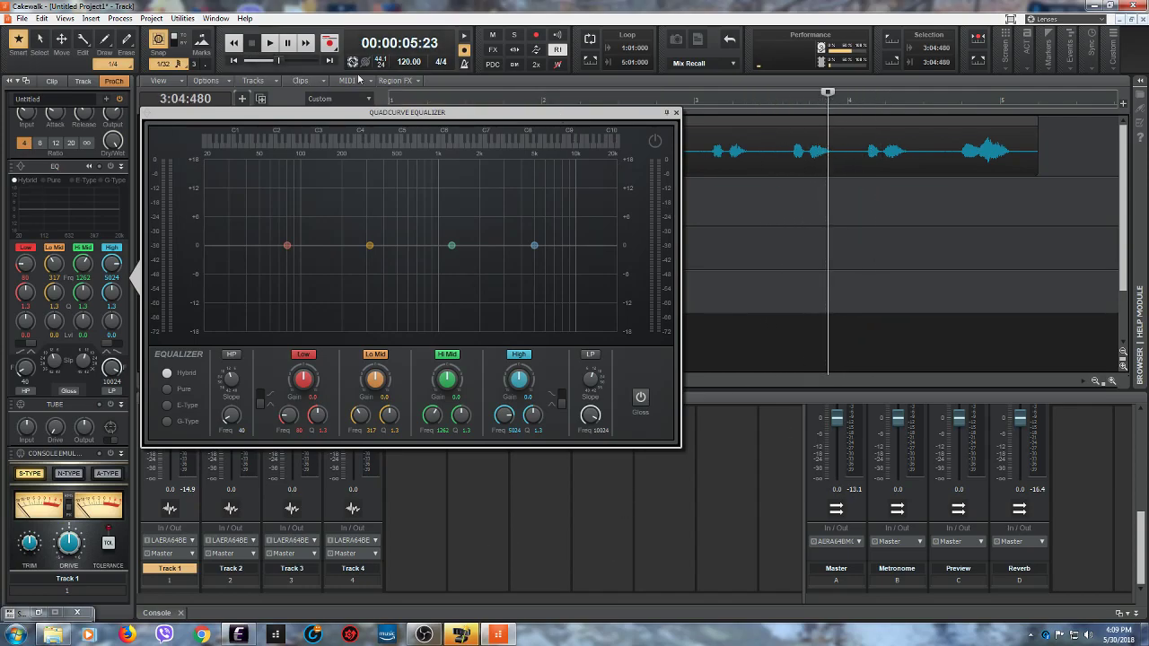
left_click(781, 279)
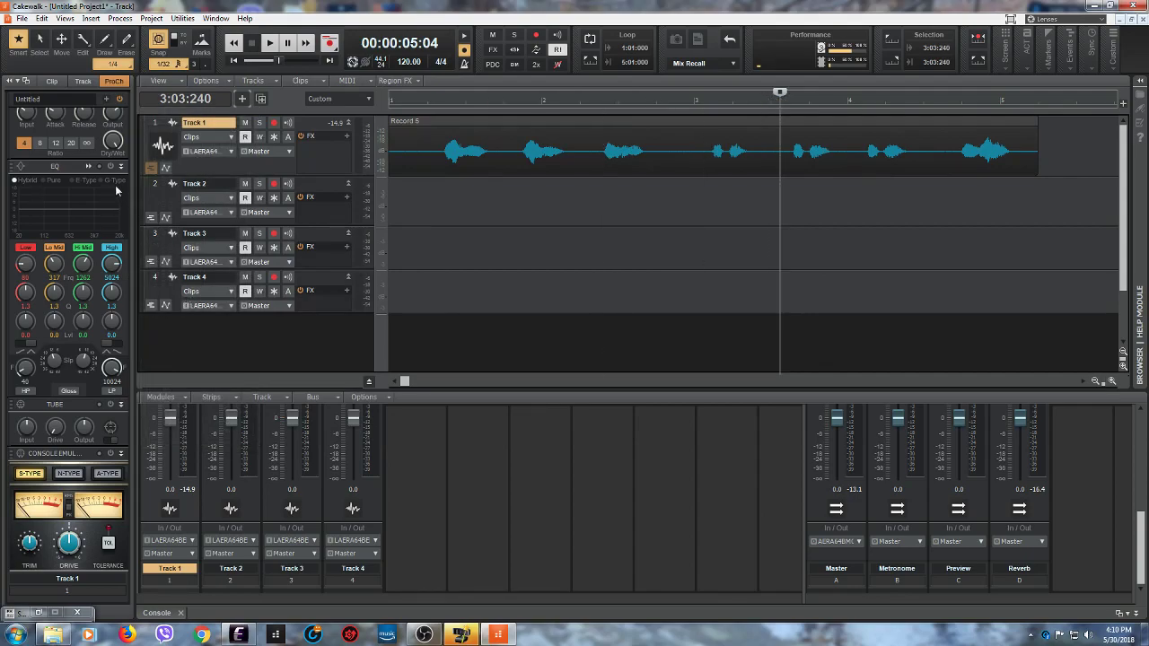
Step: Return the playhead to the project start and enable Track 1's QuadCurve Equalizer, closing its enlarged window
left_click(90, 168)
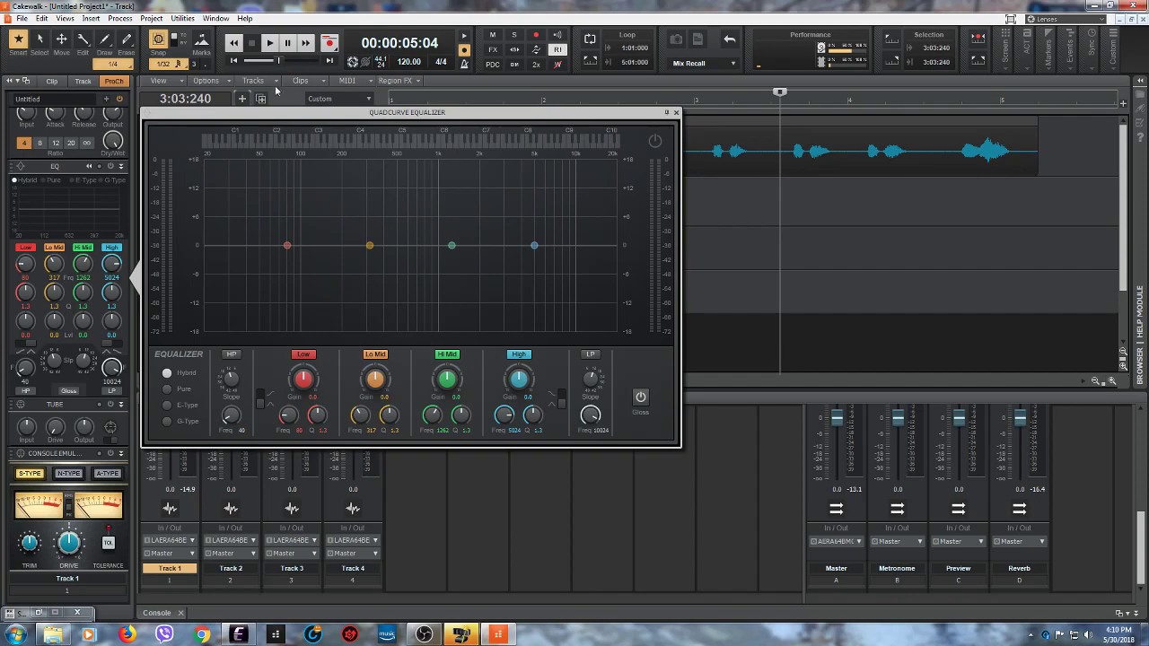
left_click(243, 62)
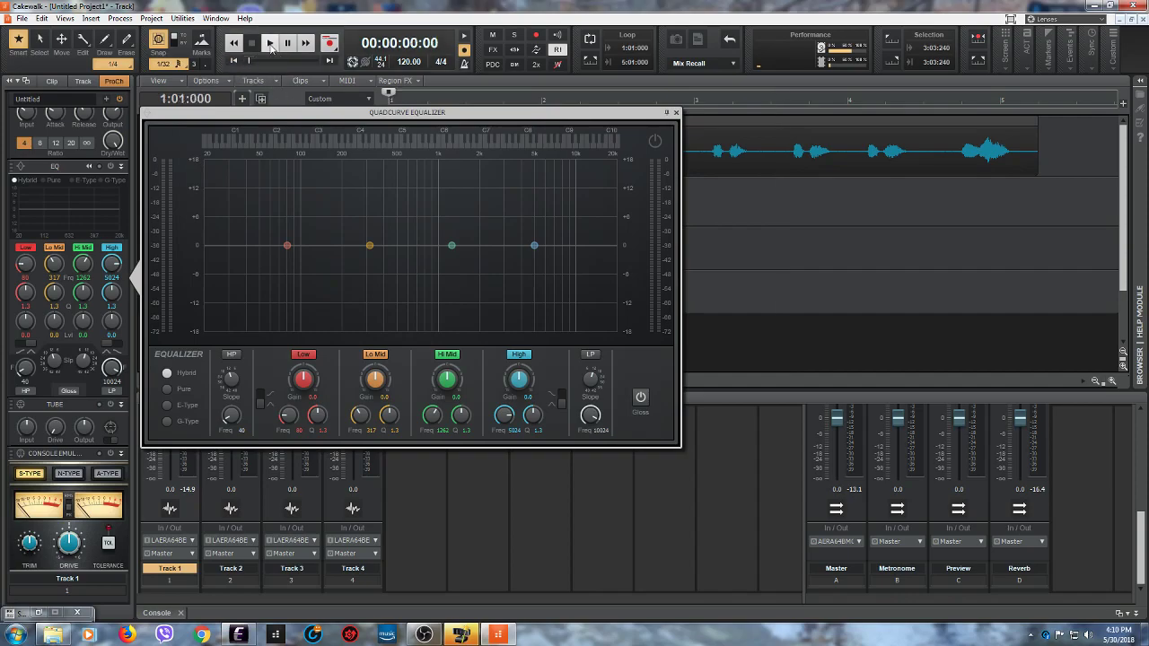
left_click(655, 142)
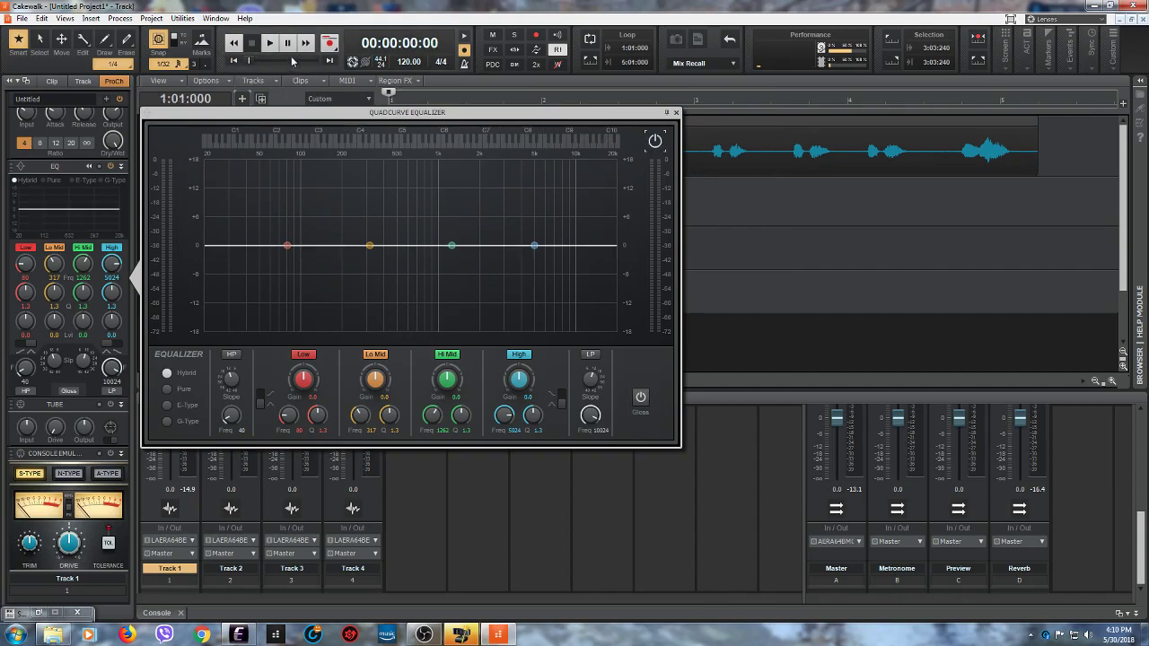
left_click(676, 112)
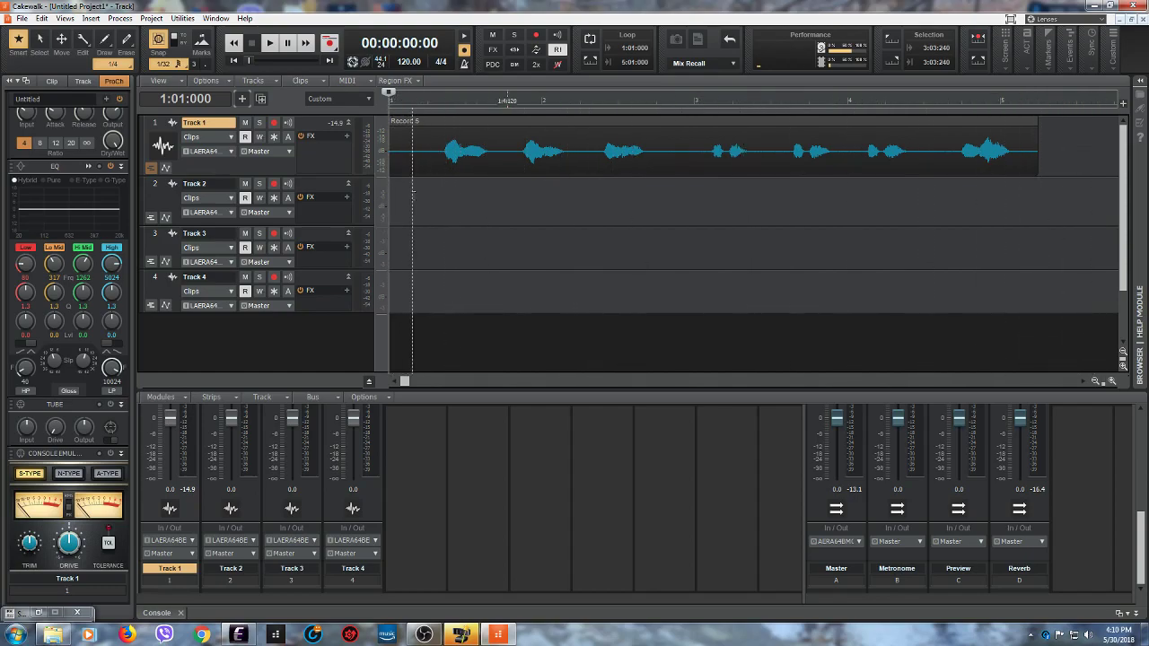
Step: Select the whole recorded clip on Track 1 and set the loop range to its length
left_click(607, 124)
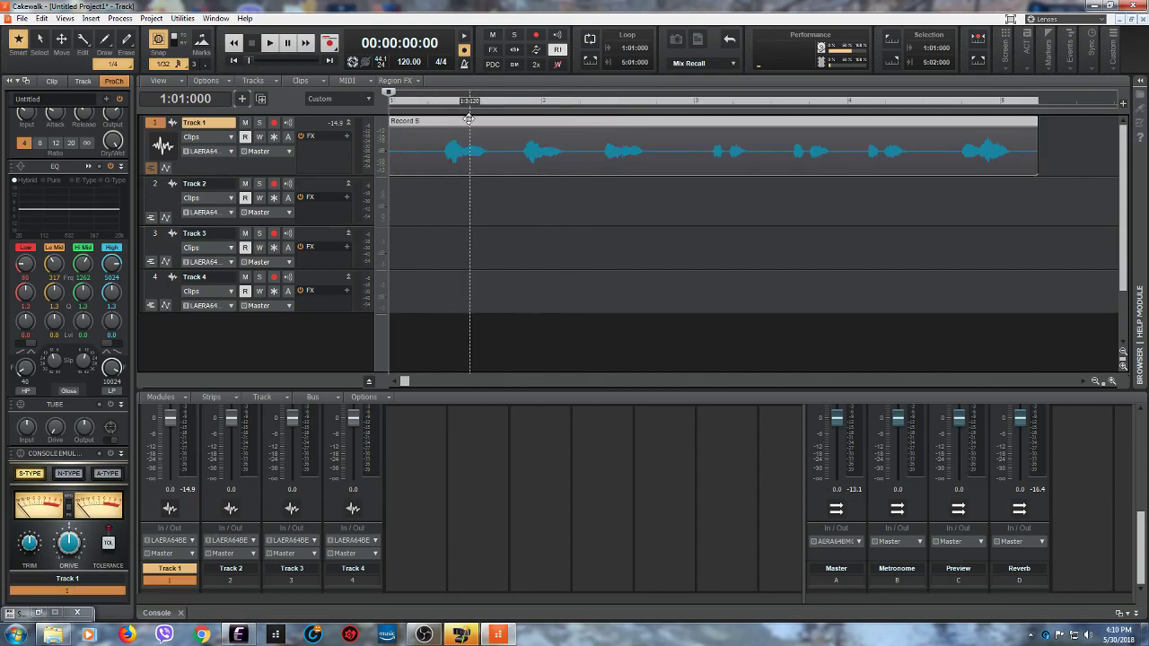
left_click(502, 206)
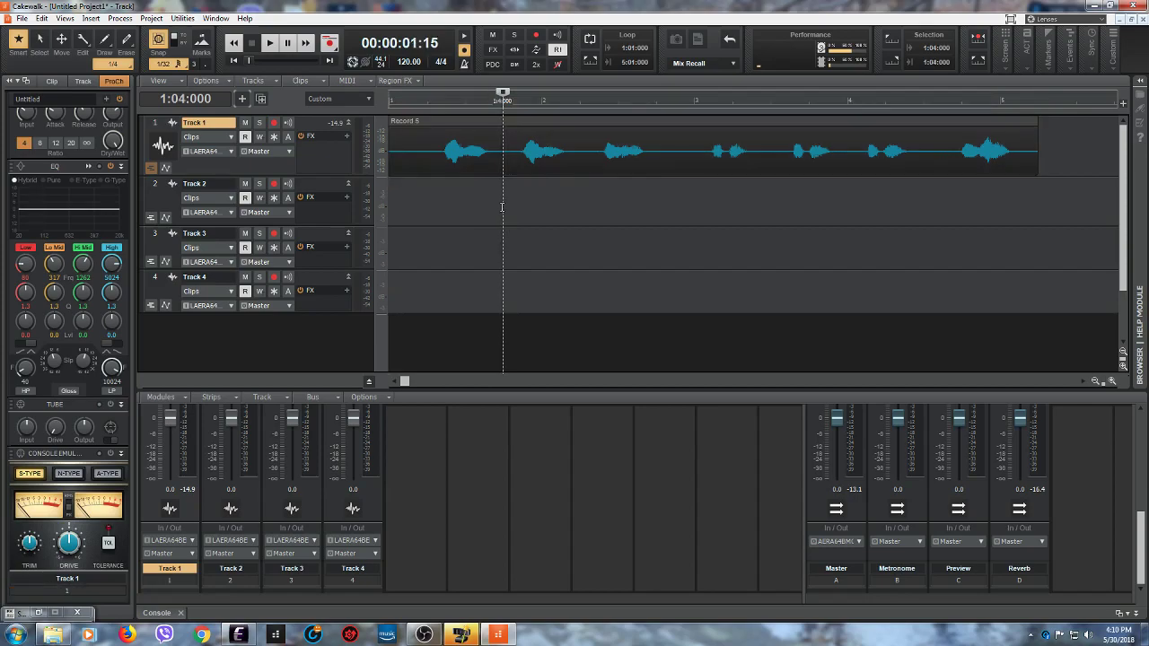
left_click(512, 122)
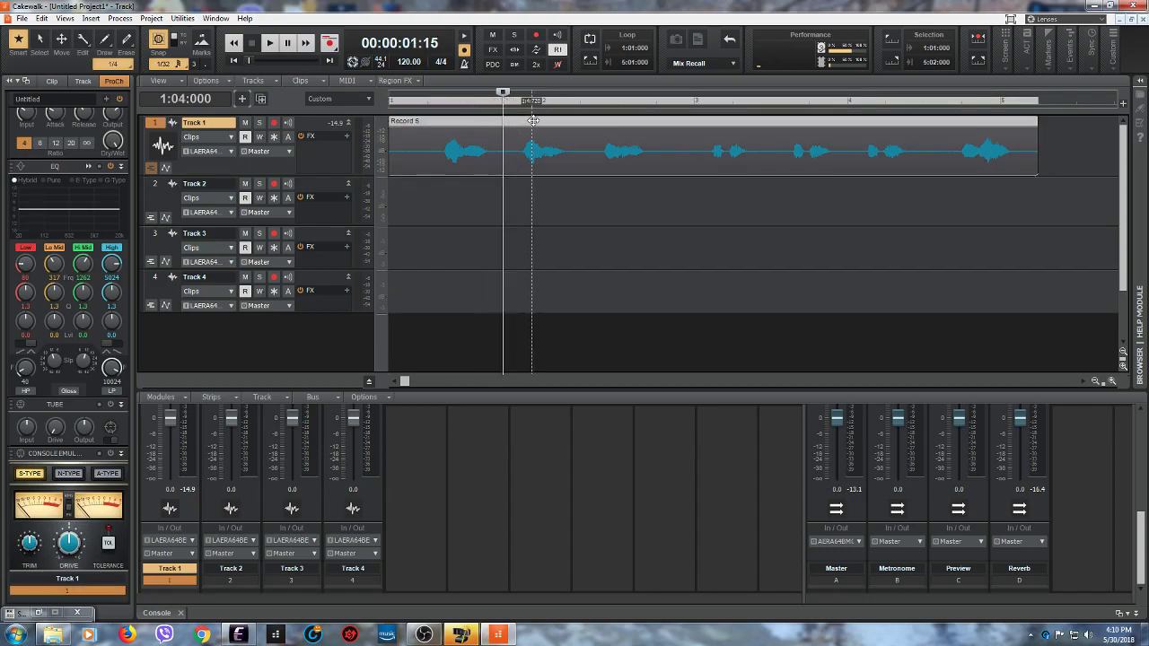
left_click(509, 210)
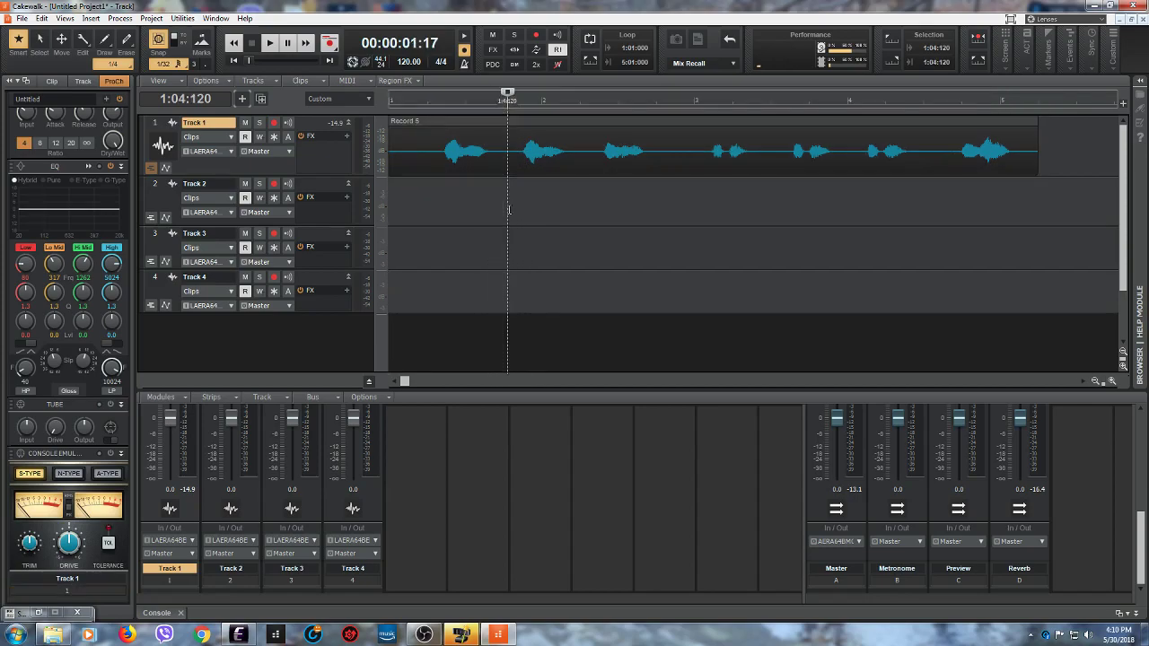
left_click(540, 121)
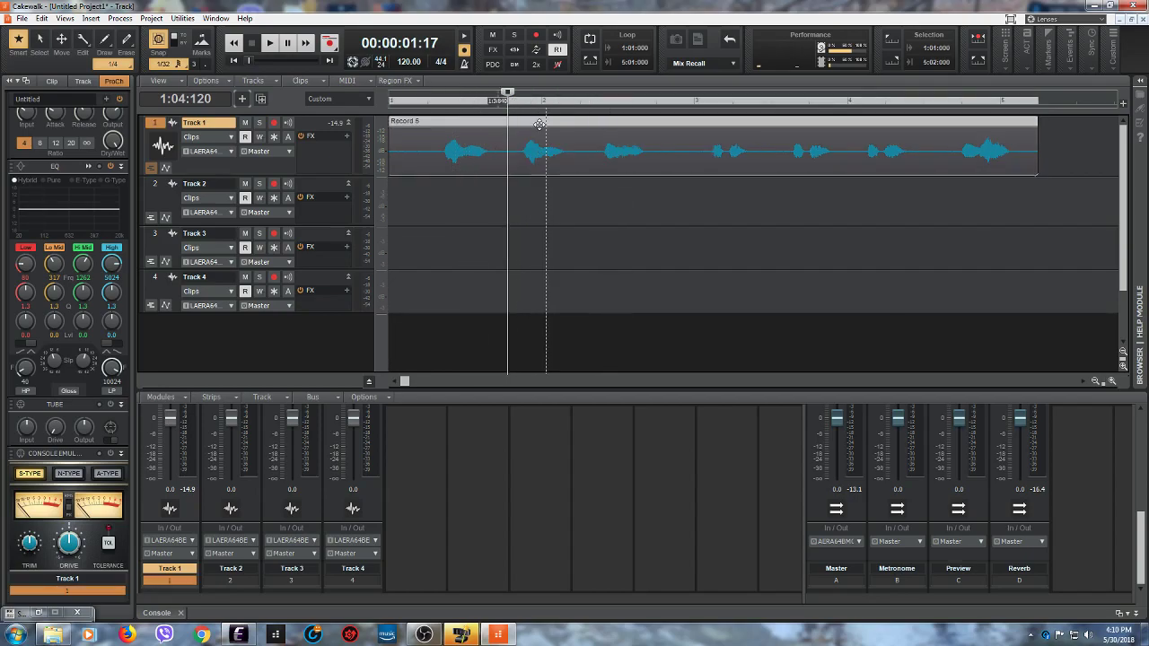
left_click(591, 62)
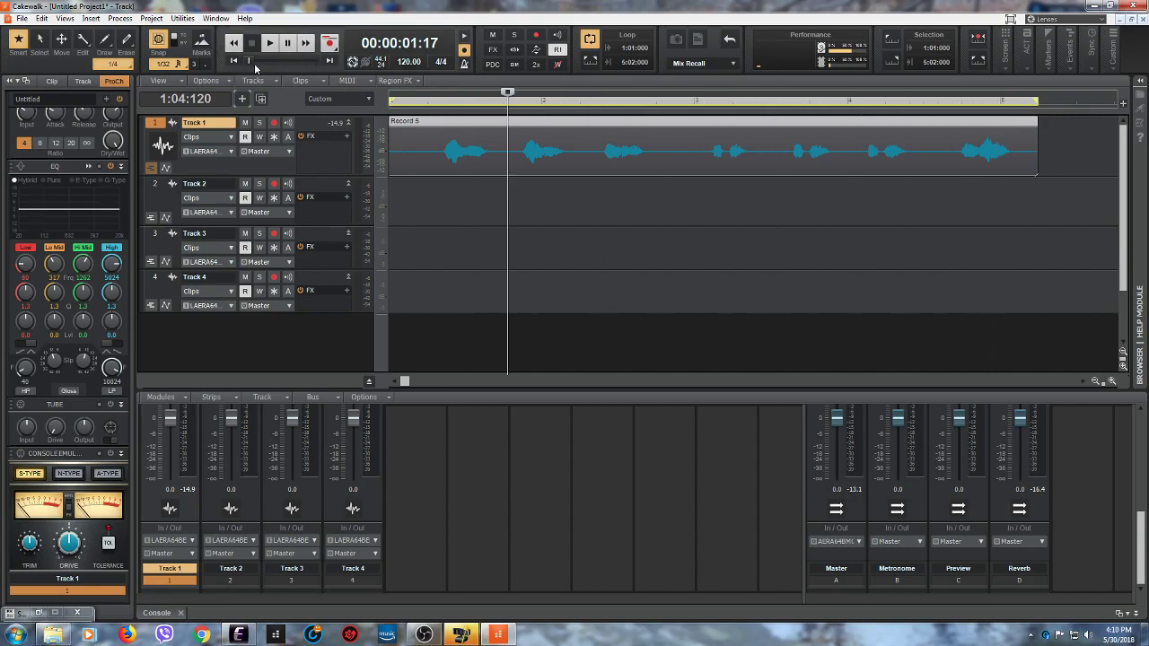
Step: Play the loop from the start and boost Track 1's low EQ band to 10.9 dB at 171 Hz
key("w")
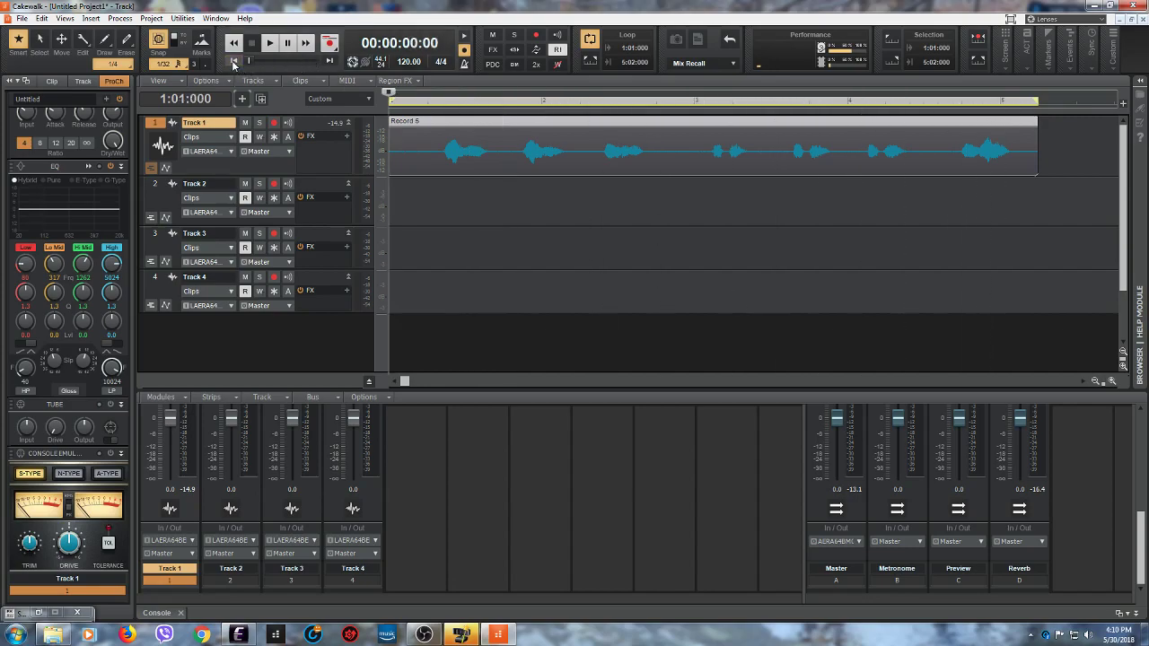
key("space")
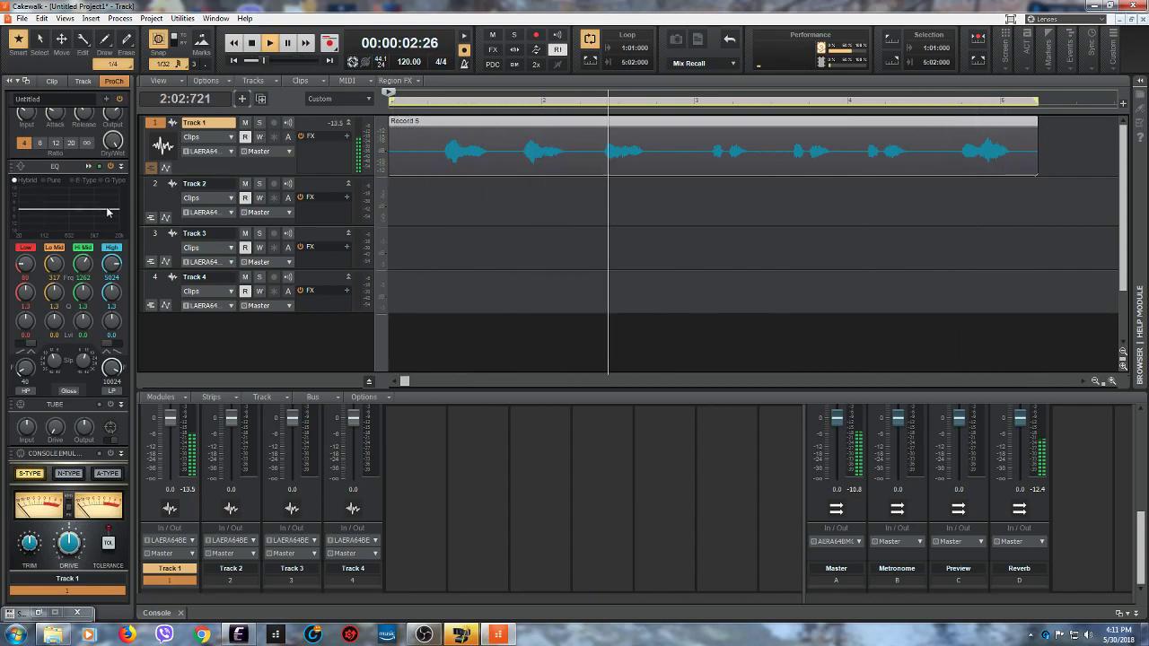
left_click(88, 167)
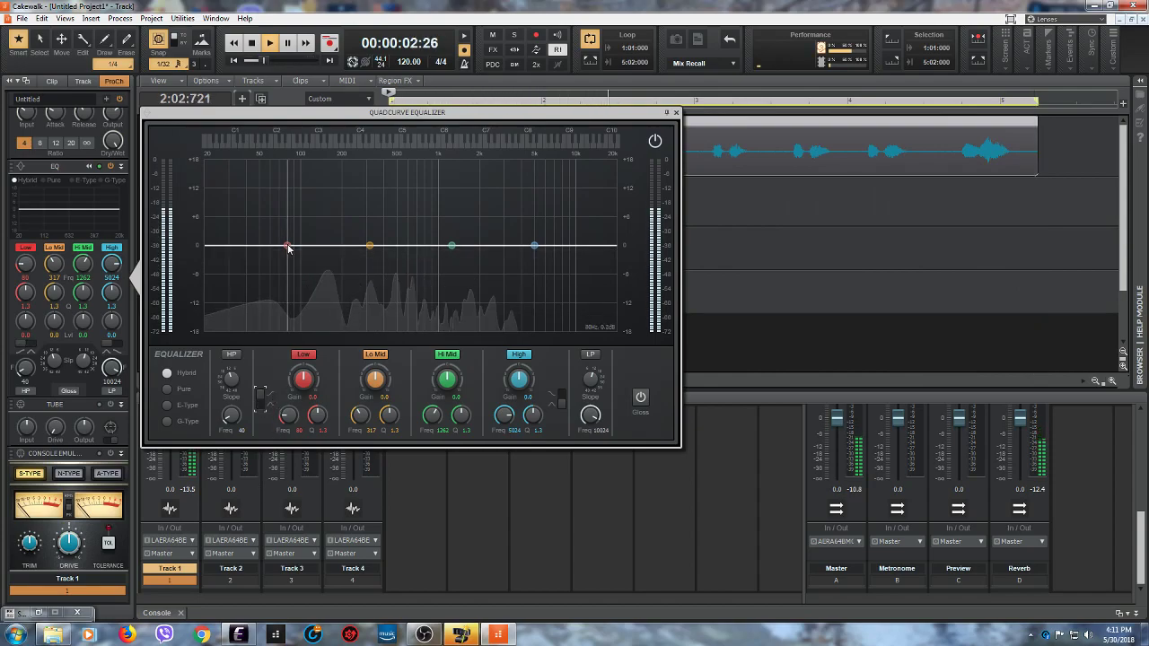
left_click_drag(287, 245, 333, 192)
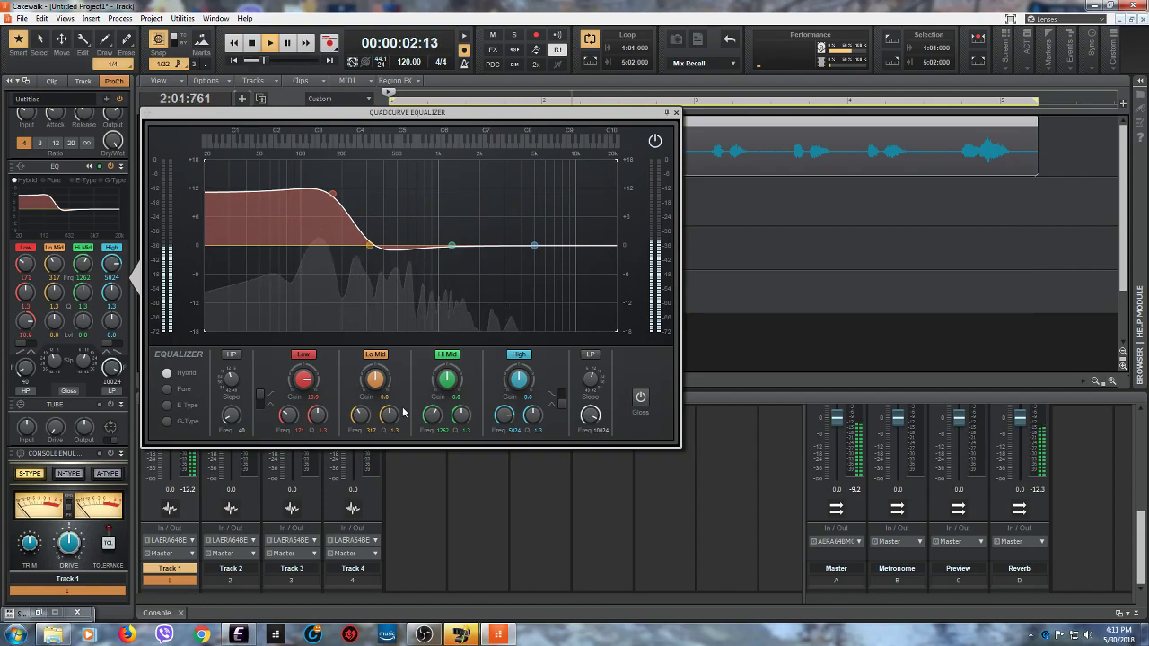
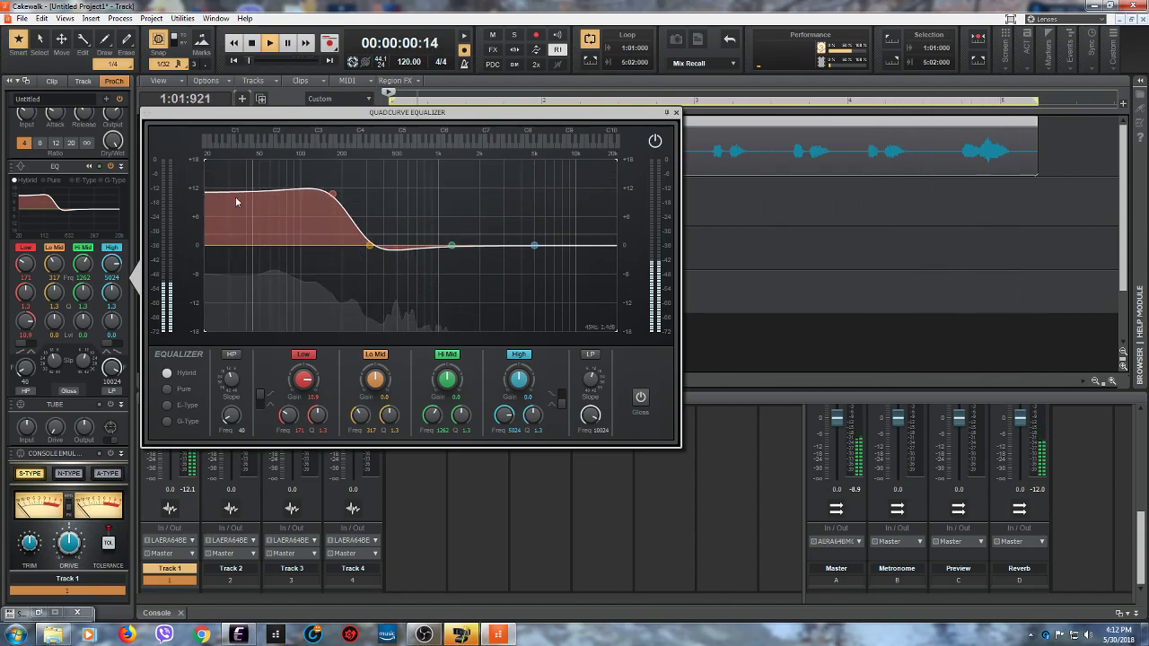
Step: Toggle the low EQ band off and on twice to compare the sound, close the enlarged equalizer, and stop playback
left_click(304, 357)
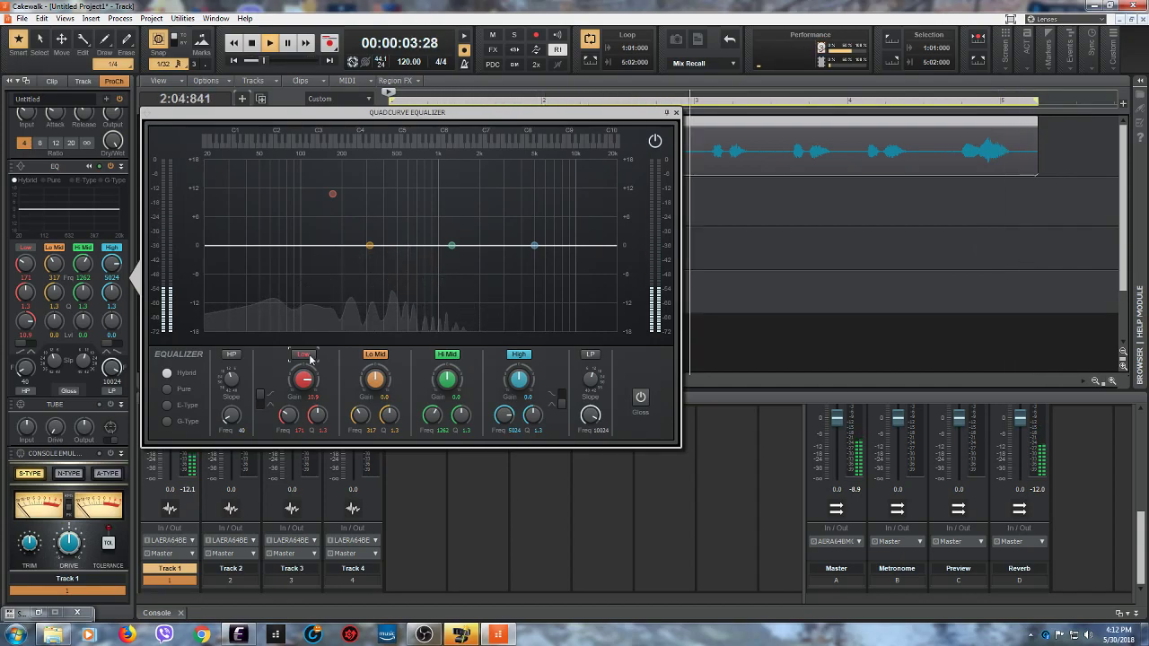
left_click(310, 359)
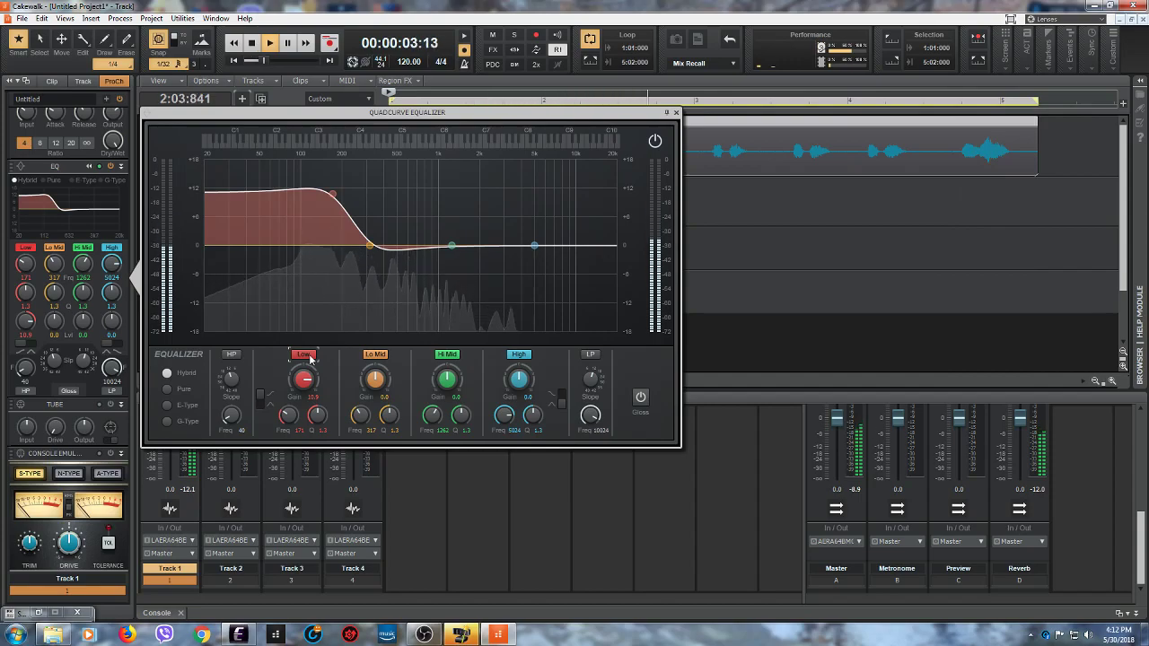
left_click(309, 359)
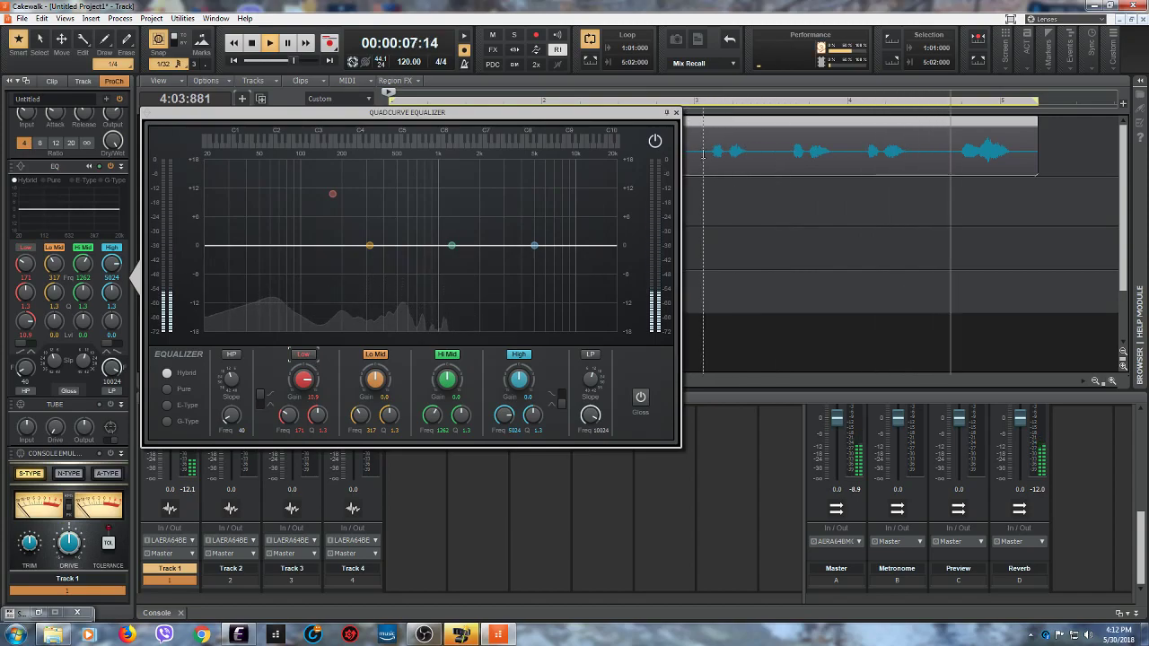
left_click(304, 355)
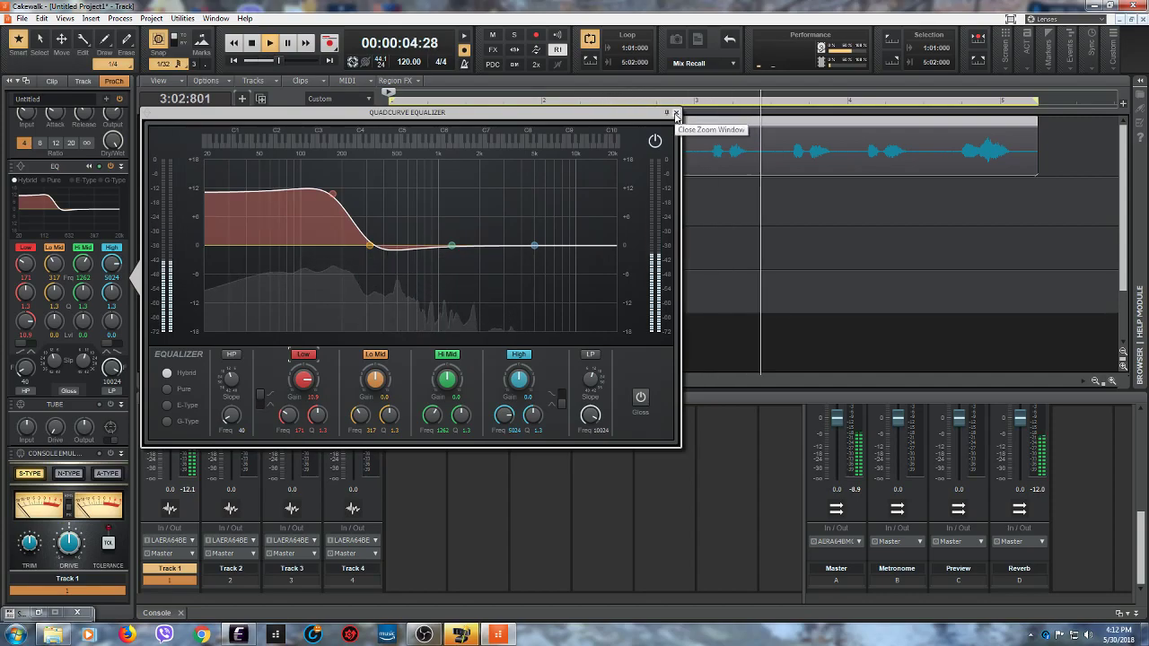
left_click(676, 114)
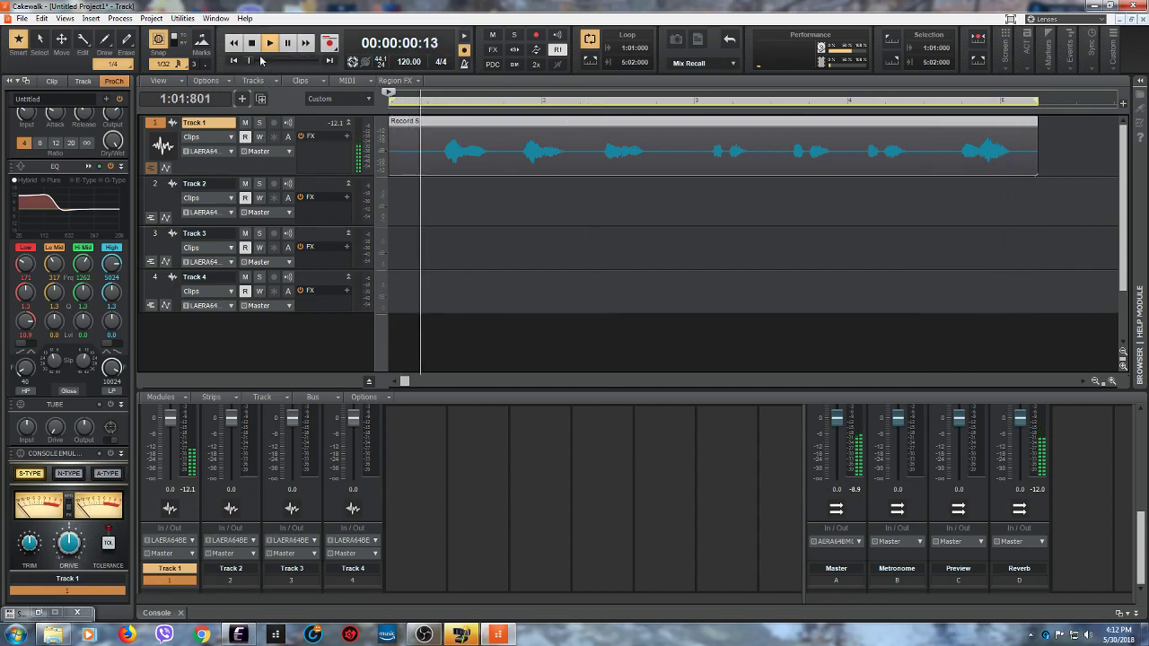
left_click(252, 43)
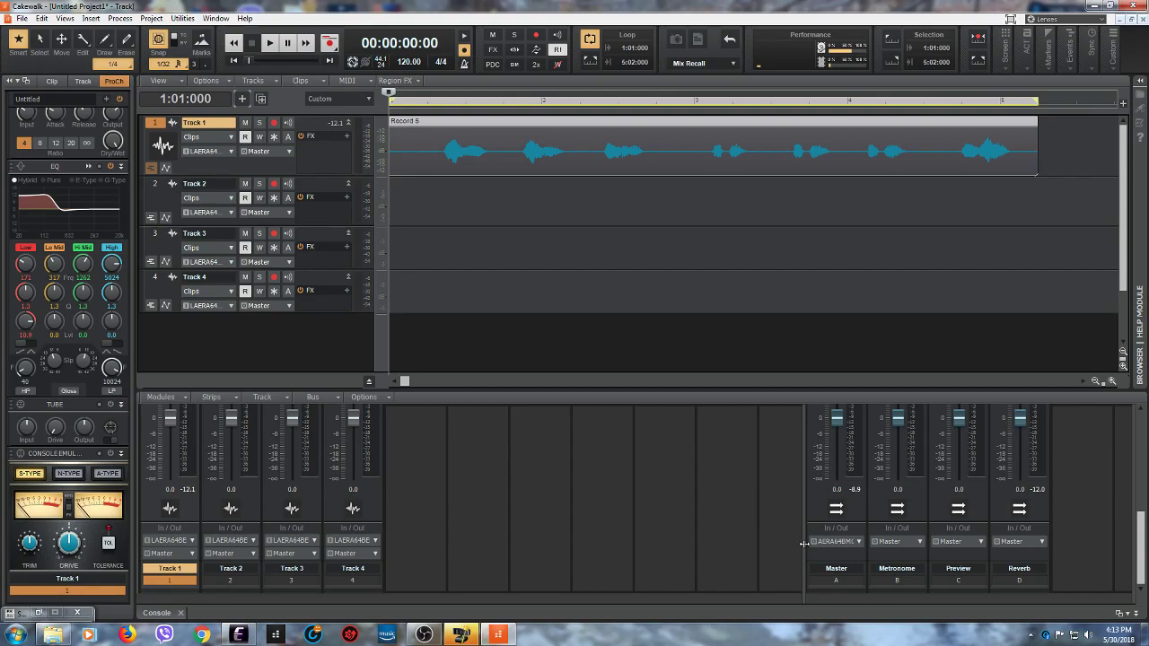
Step: Select the Master bus and narrow the bus section of the console
left_click(819, 545)
left_click_drag(804, 542, 882, 545)
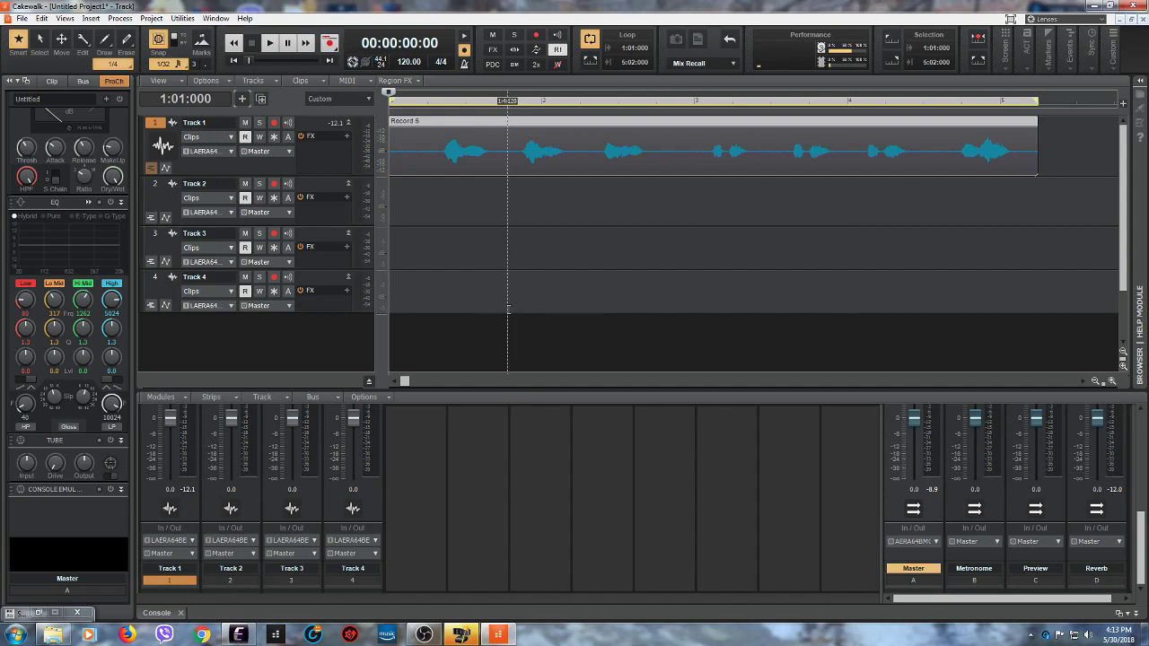
Step: Start saving the project under a new name and choose the Music folder on drive G as the location
left_click(22, 19)
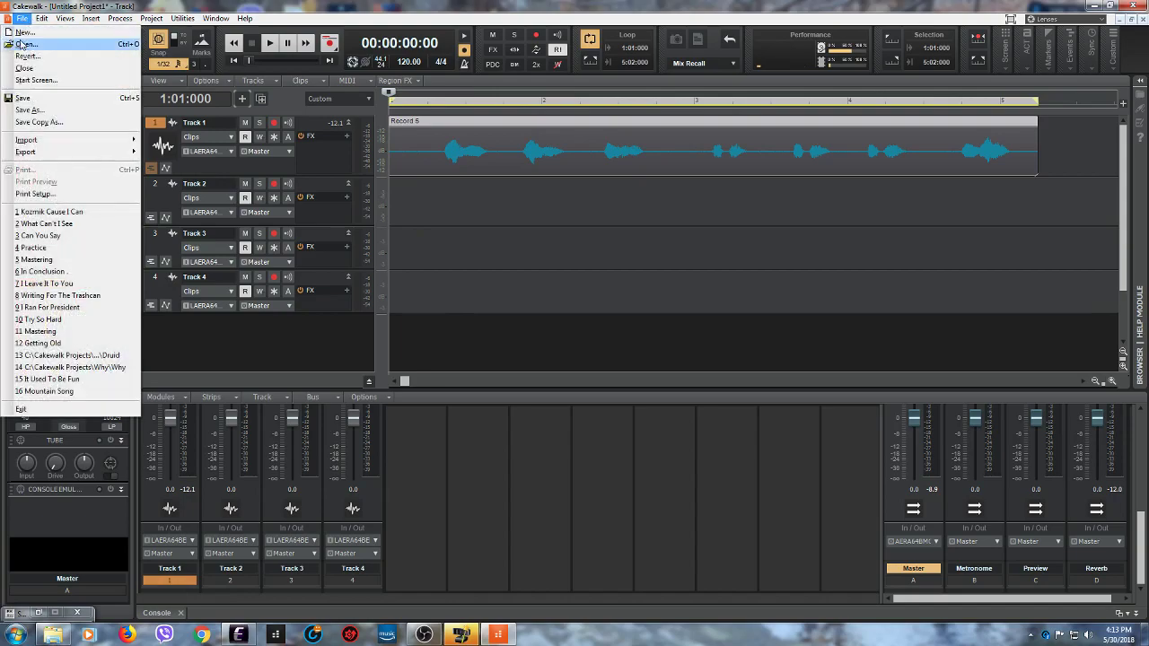
left_click(43, 111)
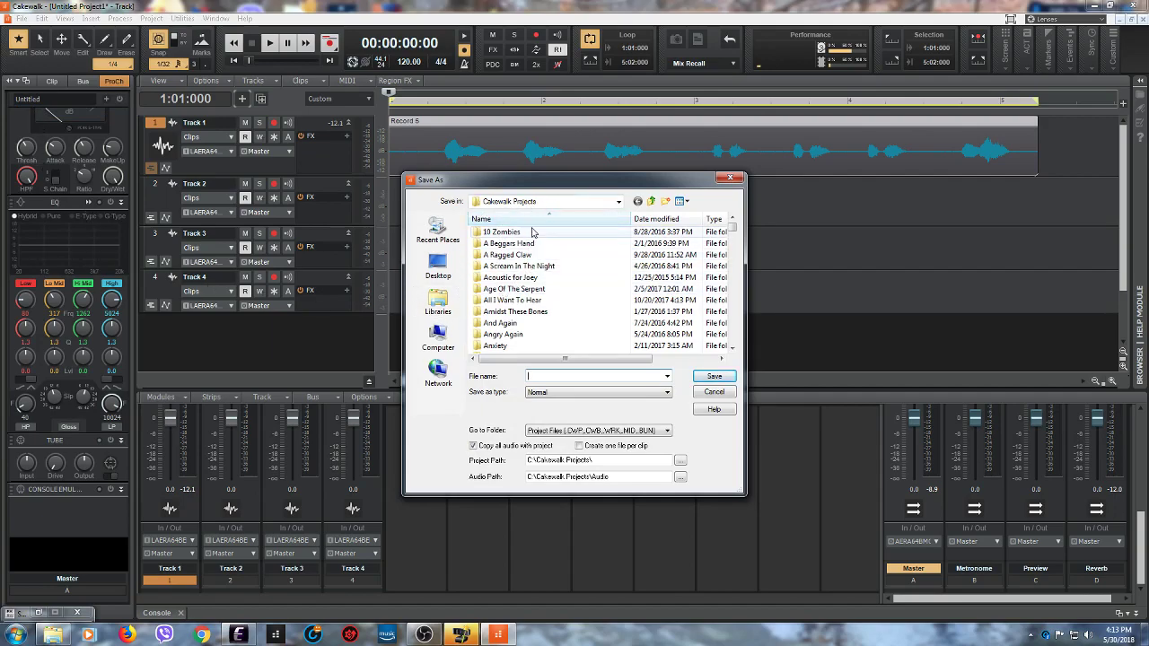
left_click(619, 202)
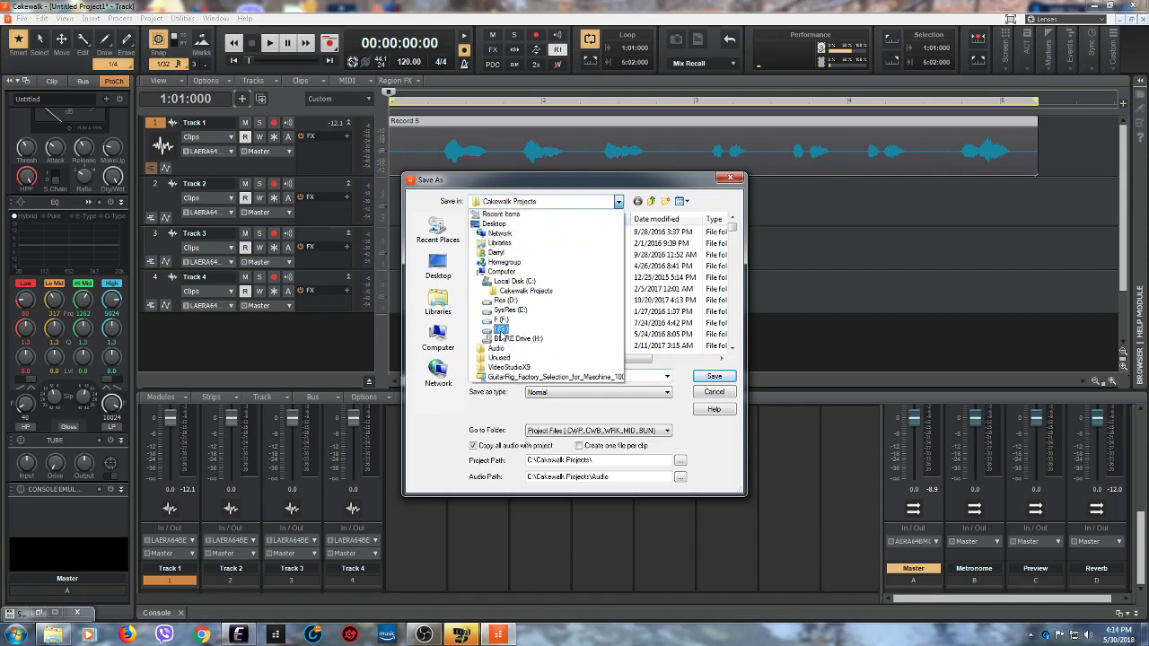
left_click(500, 330)
left_click_drag(731, 236, 731, 289)
double_click(528, 267)
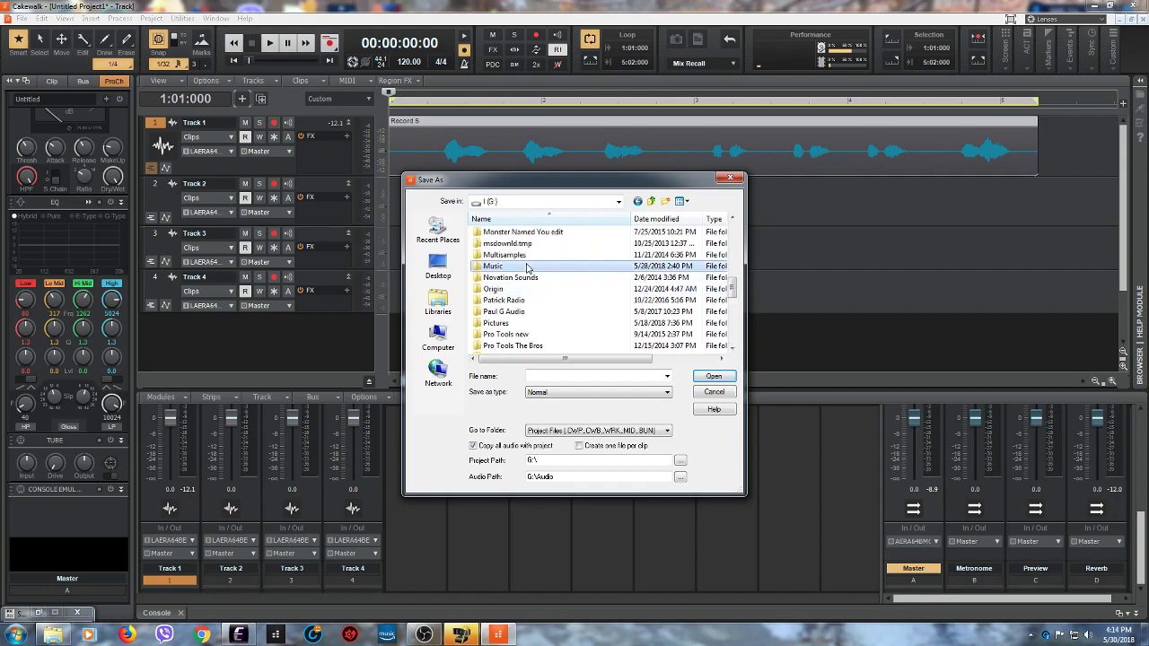
left_click_drag(730, 235, 718, 214)
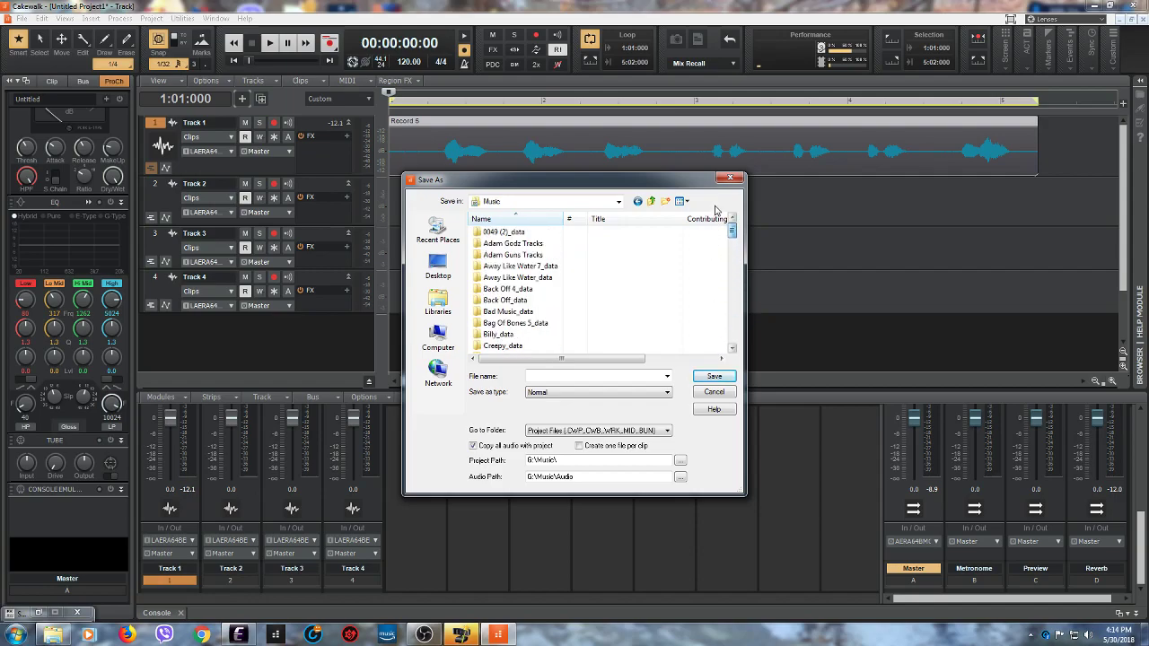
Step: Review the available save types and the Go to Folder options for saving the project
left_click(666, 393)
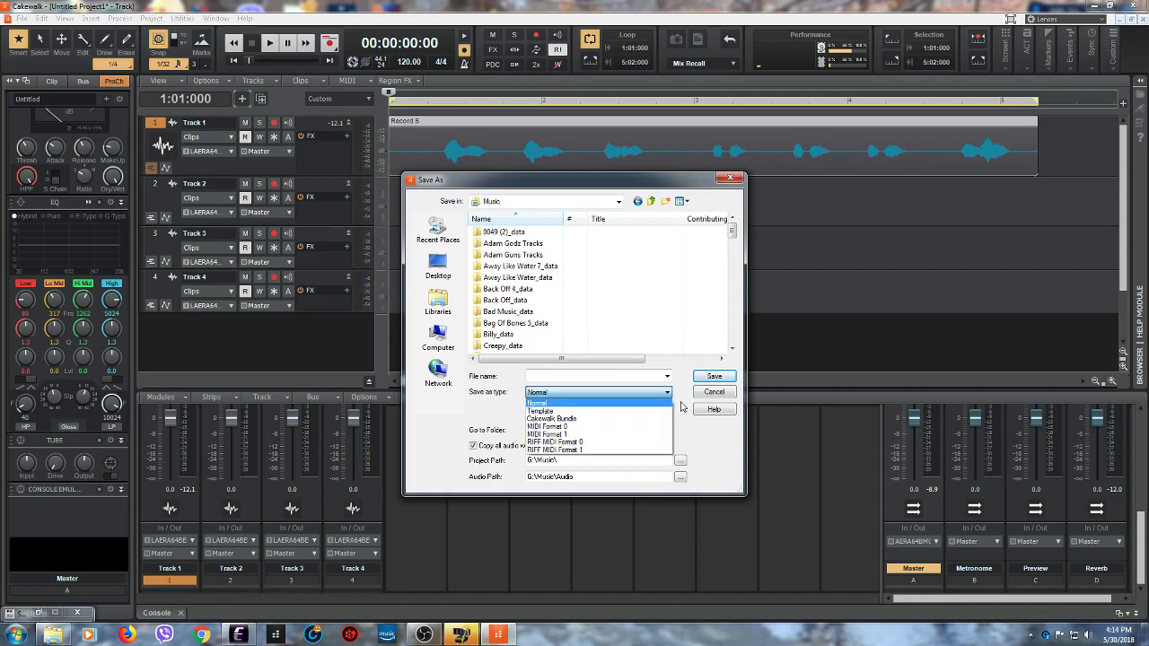
left_click(682, 407)
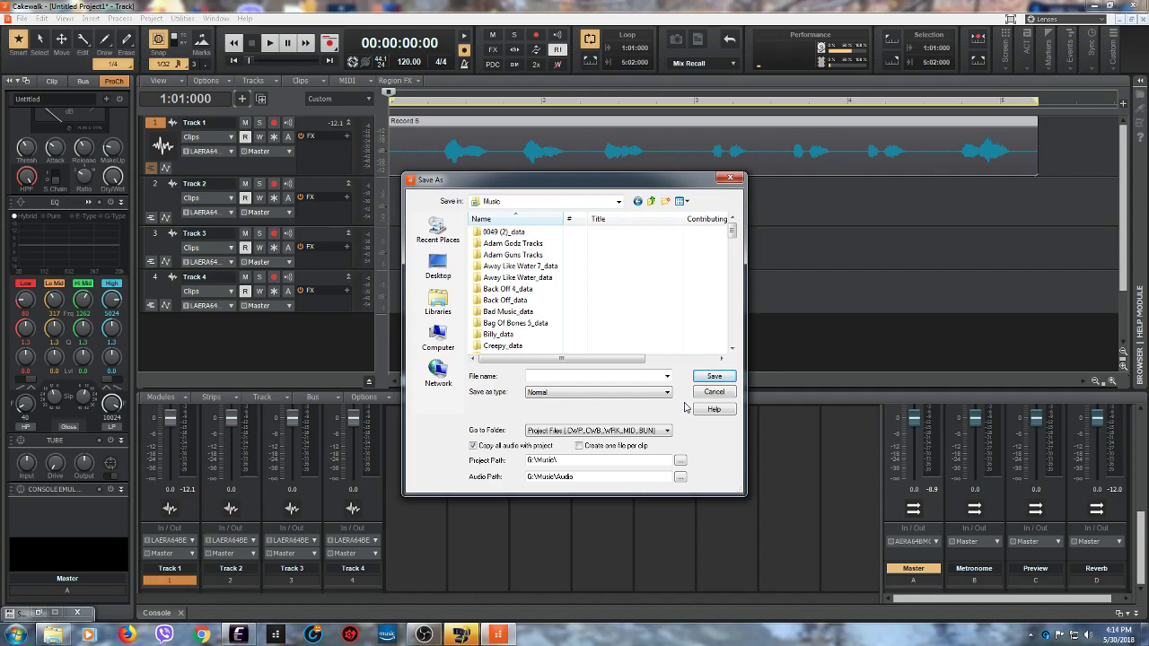
left_click(667, 431)
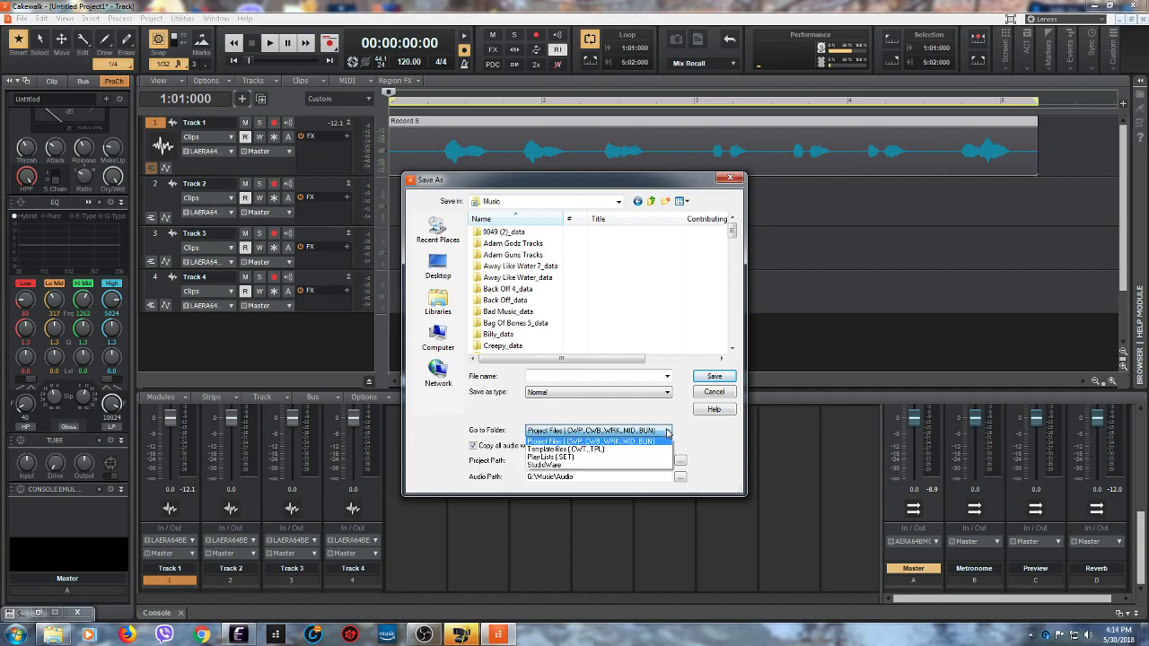
left_click(691, 437)
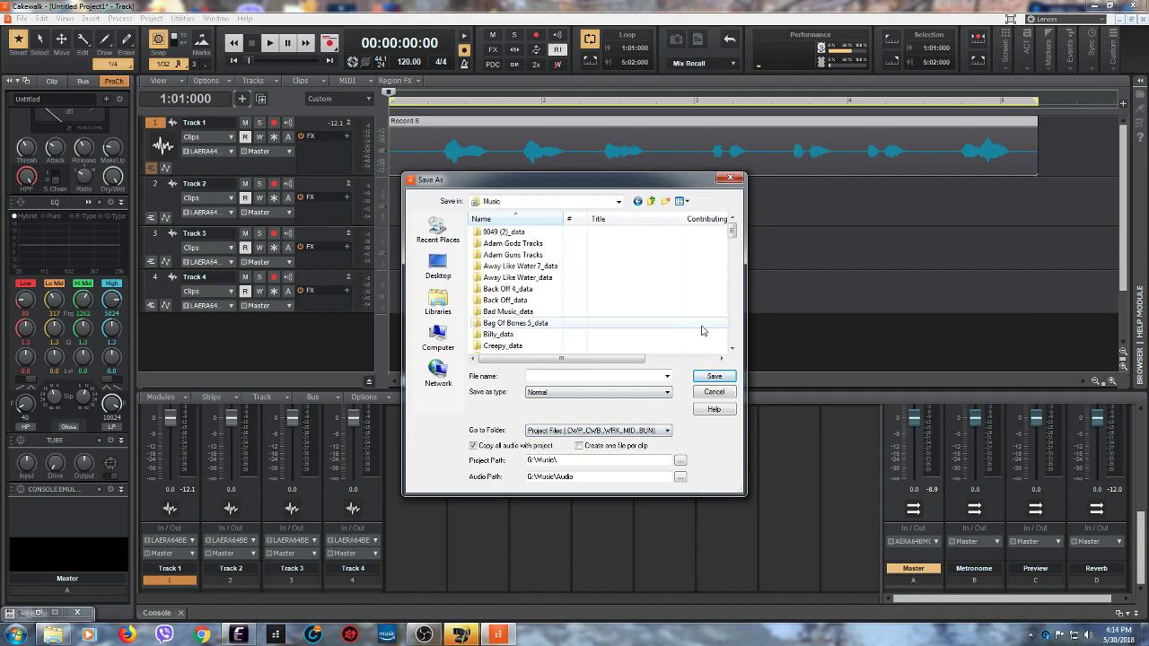
mouse_move(735, 240)
left_mouse_down()
mouse_move(718, 326)
mouse_move(731, 232)
left_mouse_up()
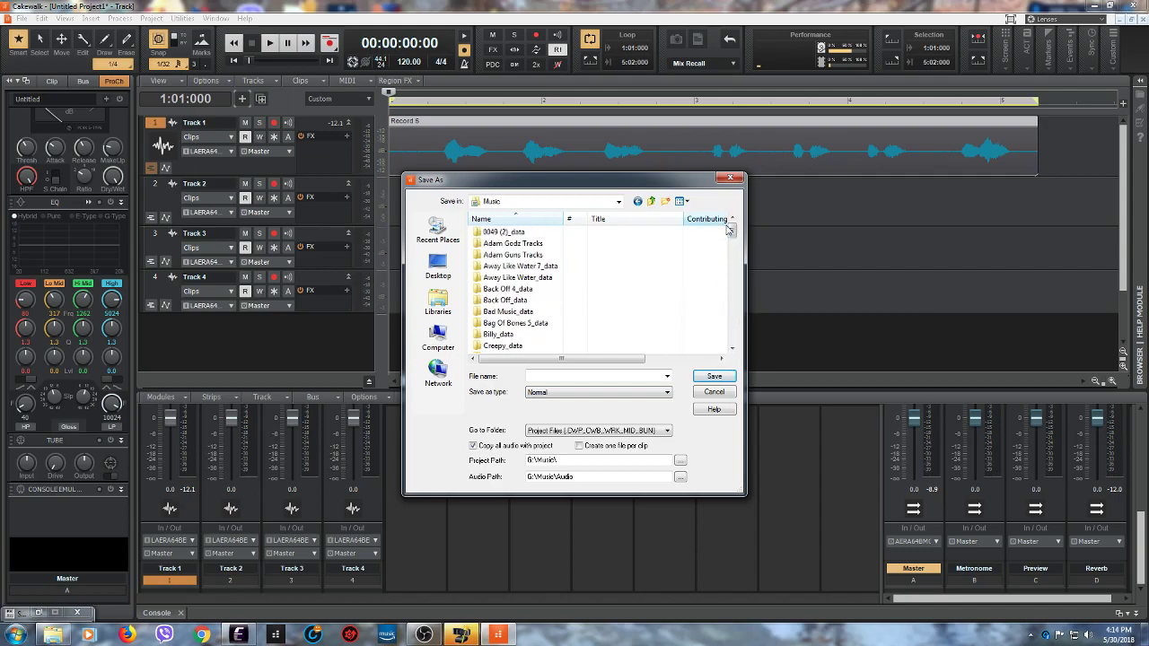
Step: Choose the Music folder on drive G again as the project's save location
left_click(618, 202)
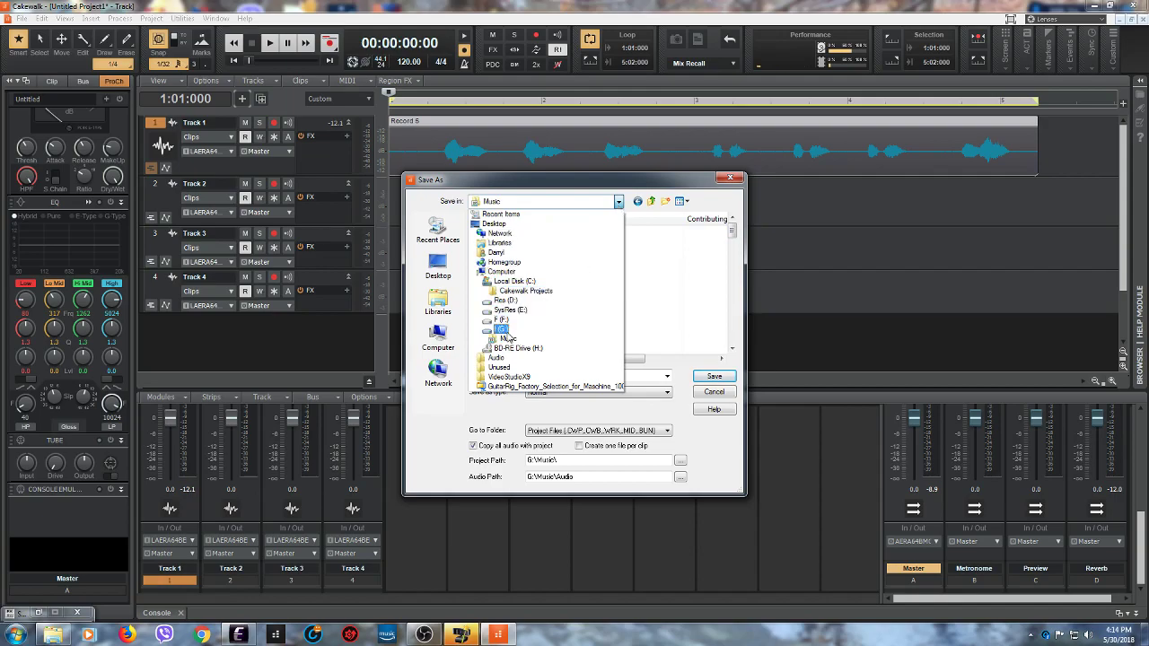
left_click(504, 331)
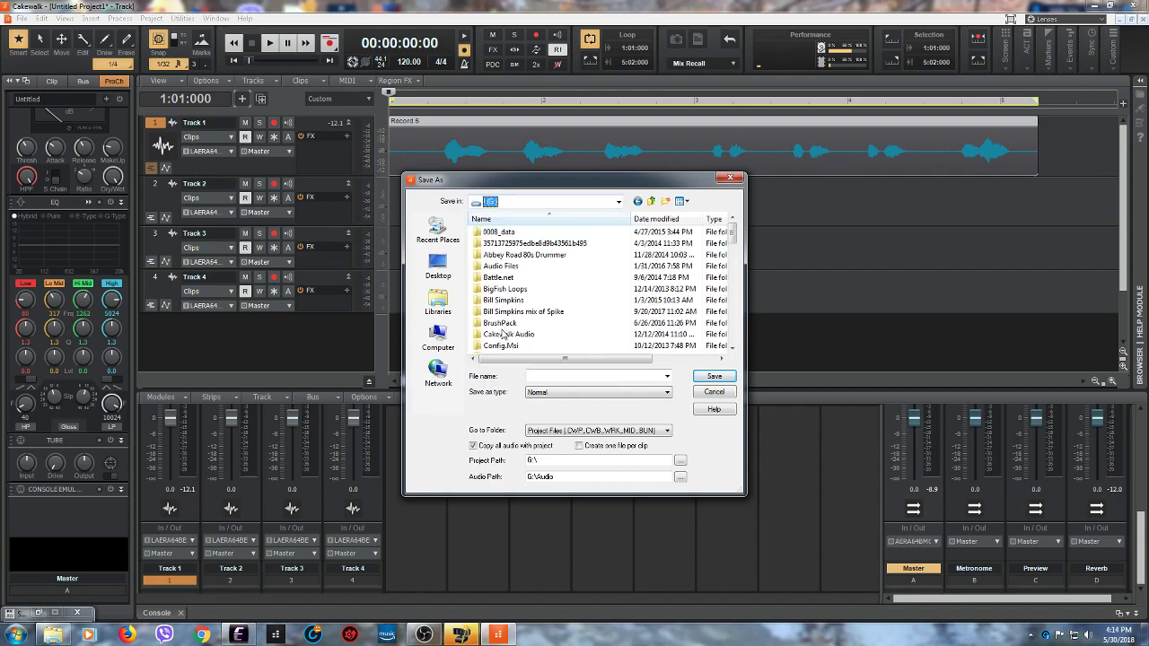
left_click_drag(732, 236, 728, 291)
double_click(703, 257)
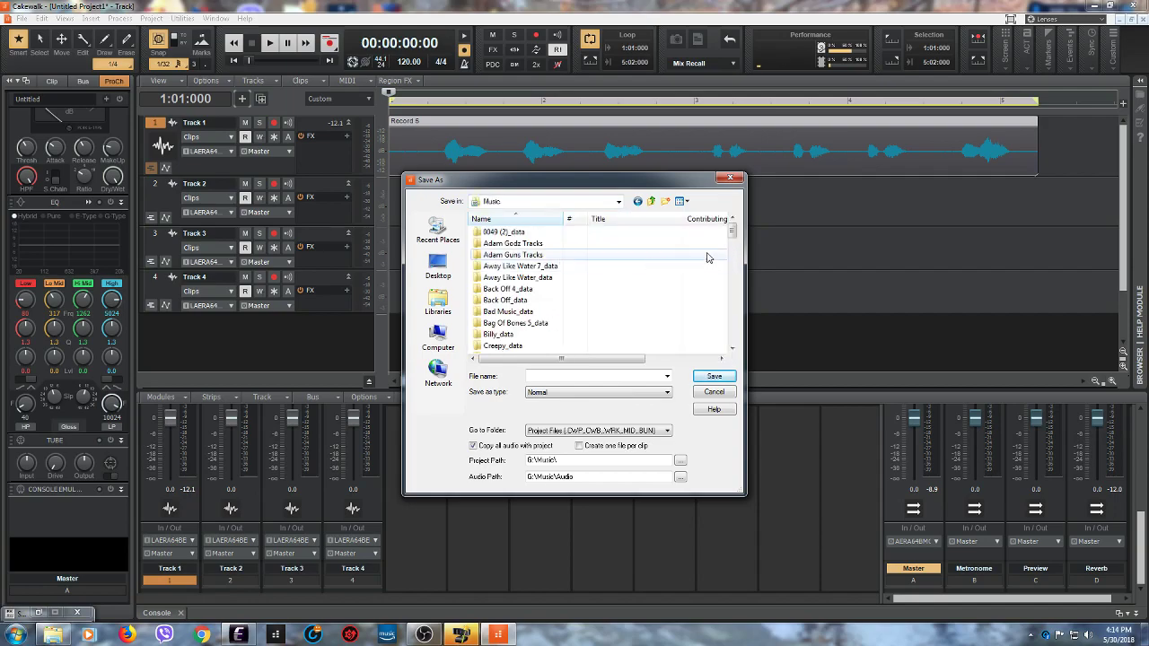
mouse_move(732, 232)
left_mouse_down()
mouse_move(731, 322)
mouse_move(731, 231)
left_mouse_up()
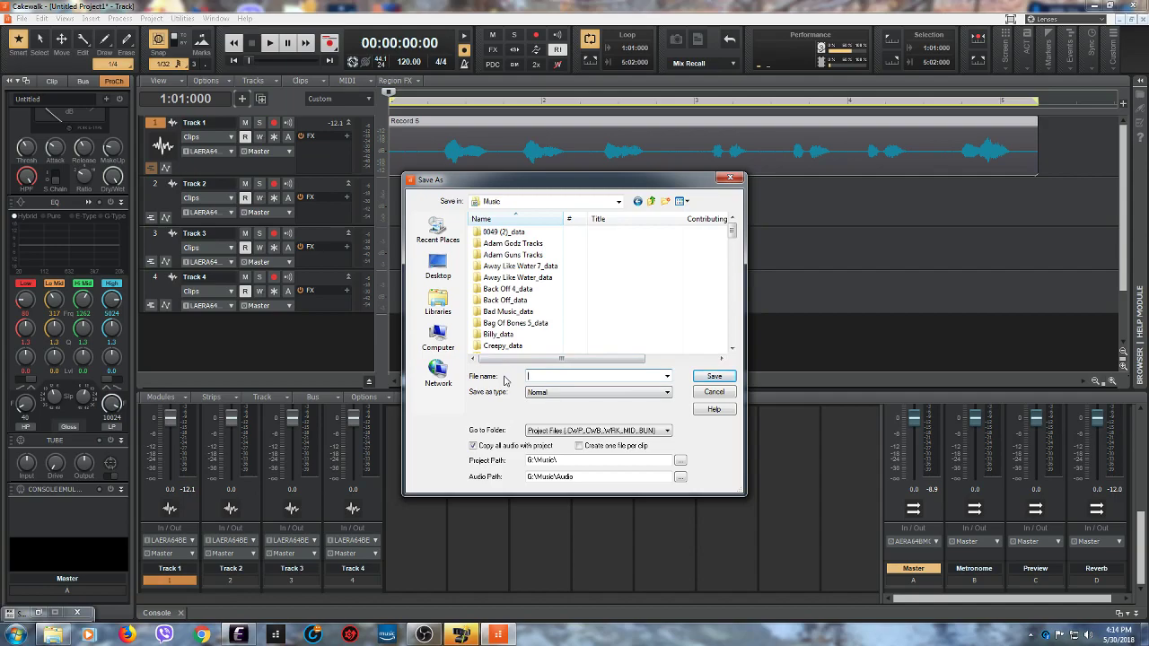
Step: Enter Audio as the project file name, review the save types, and close the dialog without saving
type("Audio")
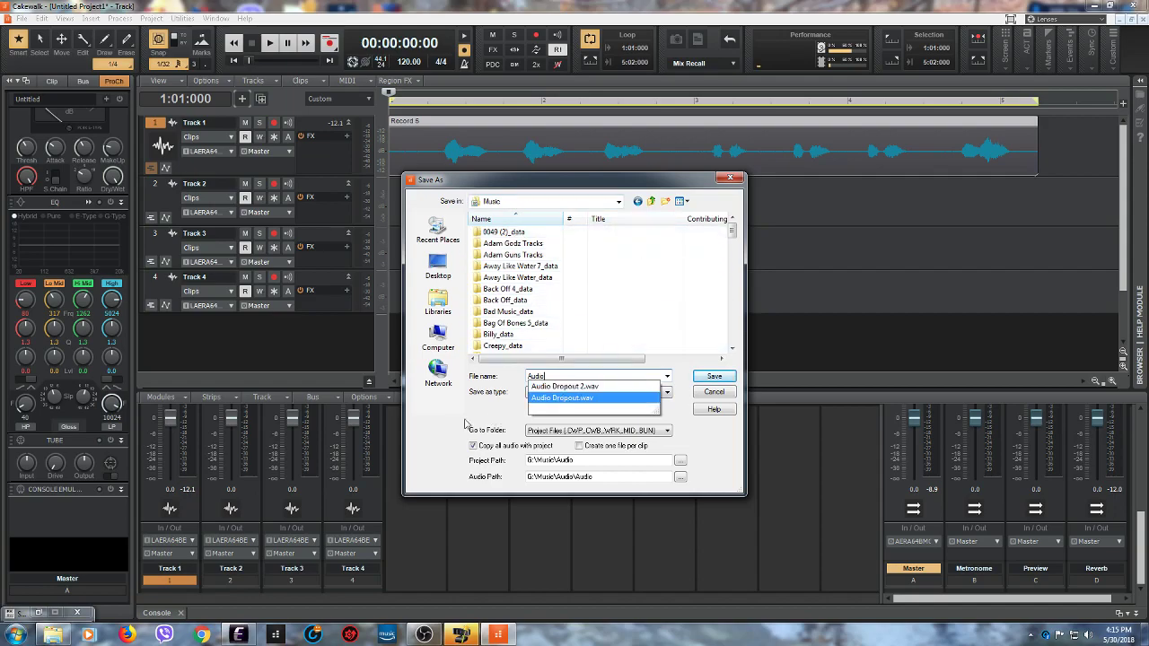
left_click(431, 434)
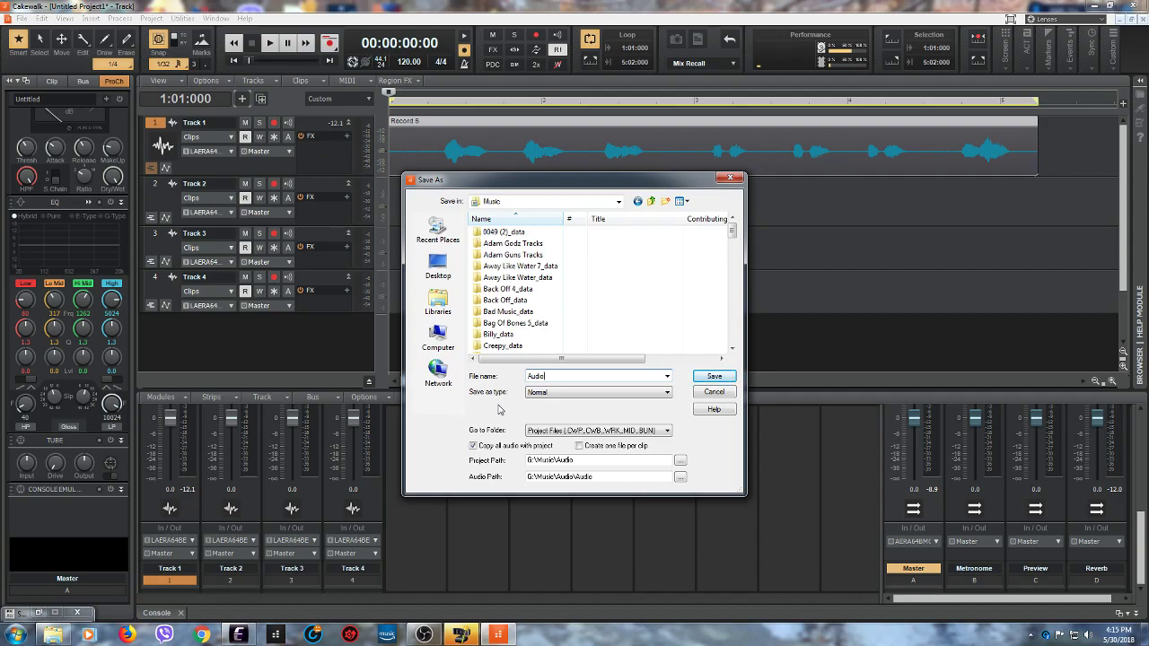
left_click(616, 395)
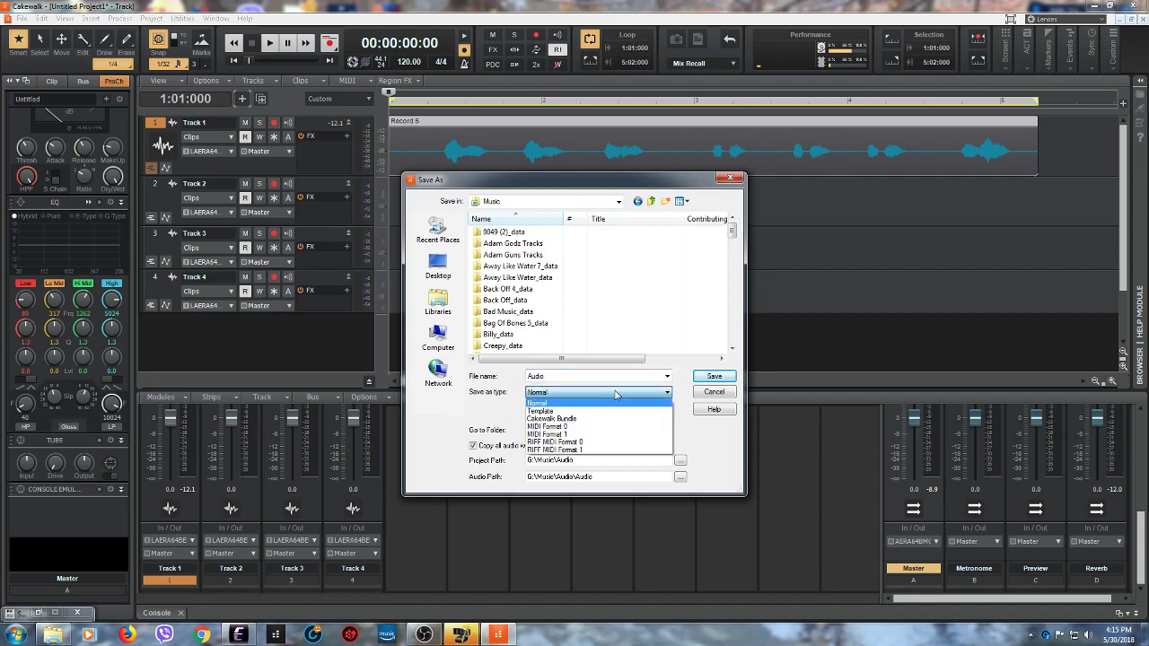
left_click(498, 419)
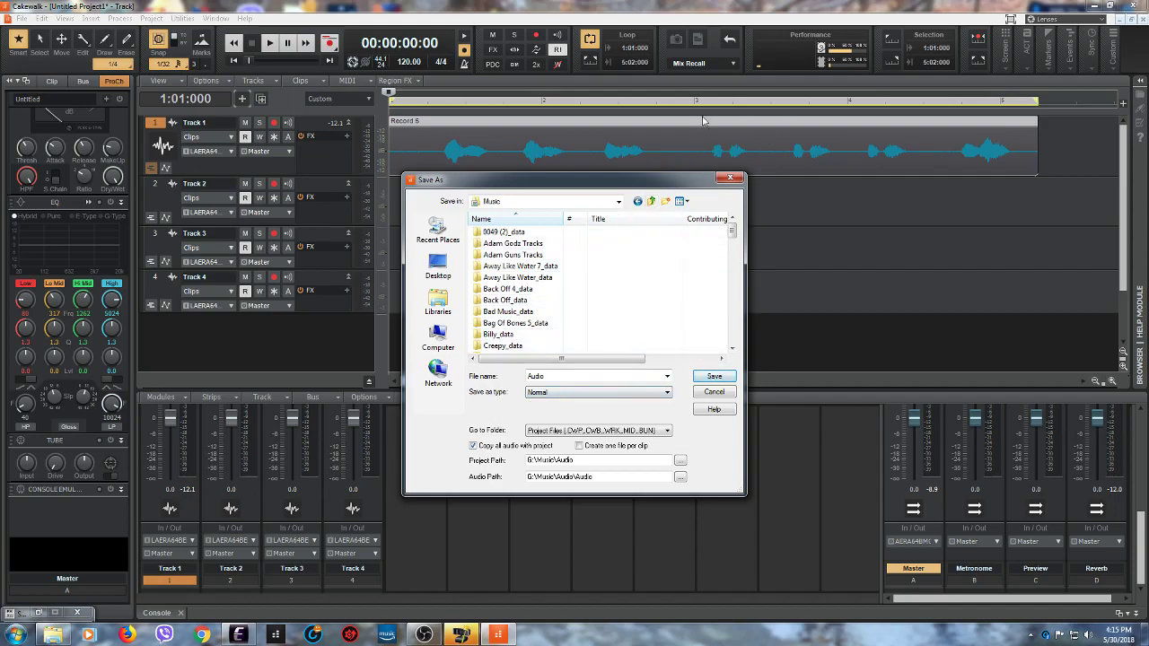
left_click(730, 180)
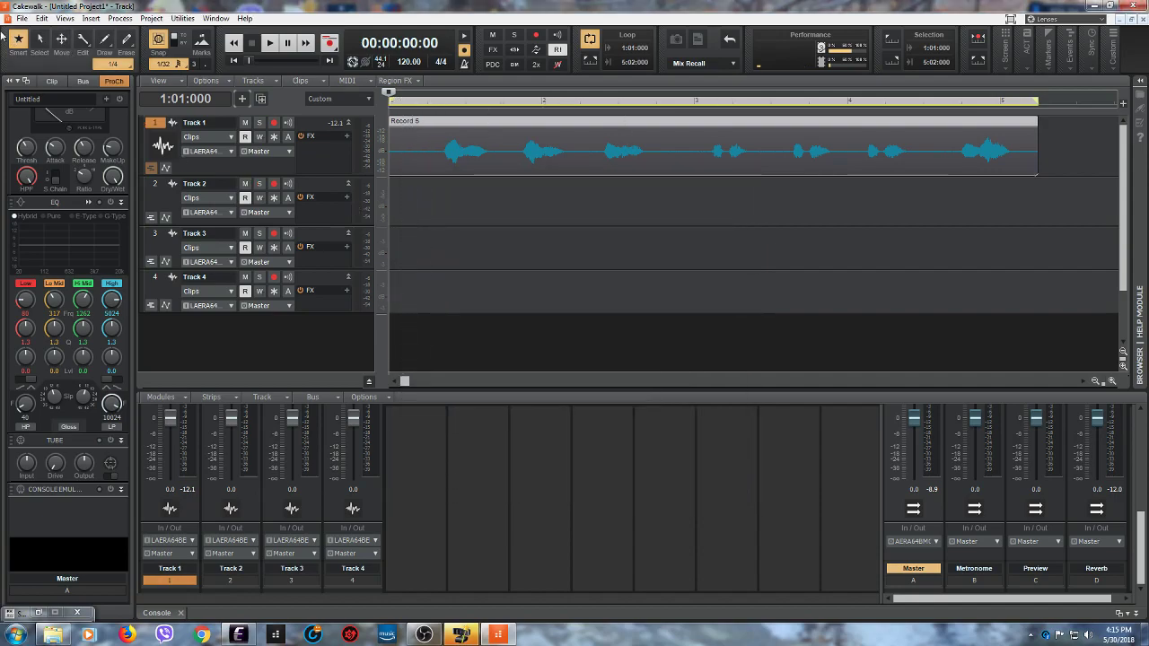
Step: Start an audio export of the project and choose the Music folder on drive G as the destination
left_click(23, 20)
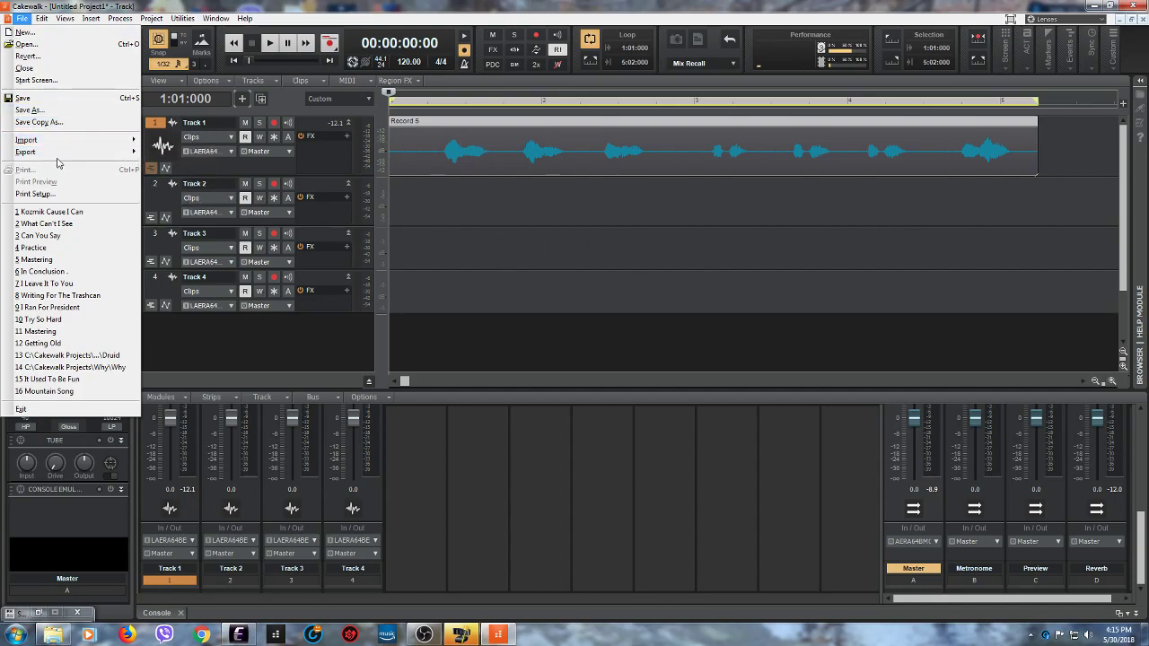
mouse_move(59, 158)
left_click(162, 152)
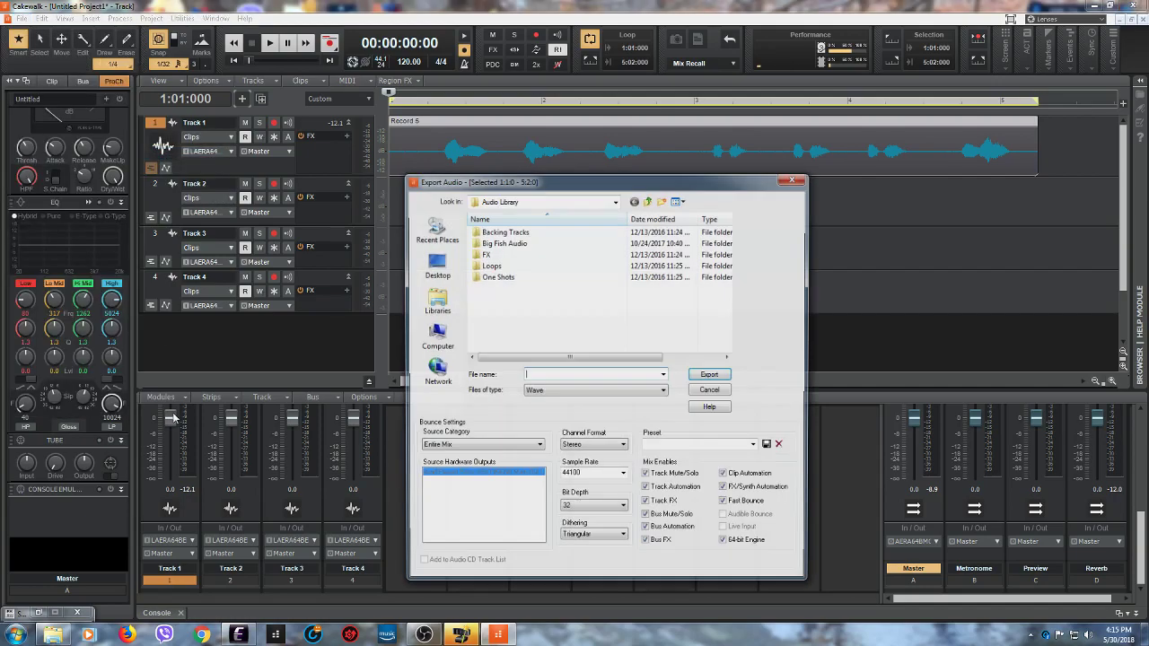
left_click(617, 201)
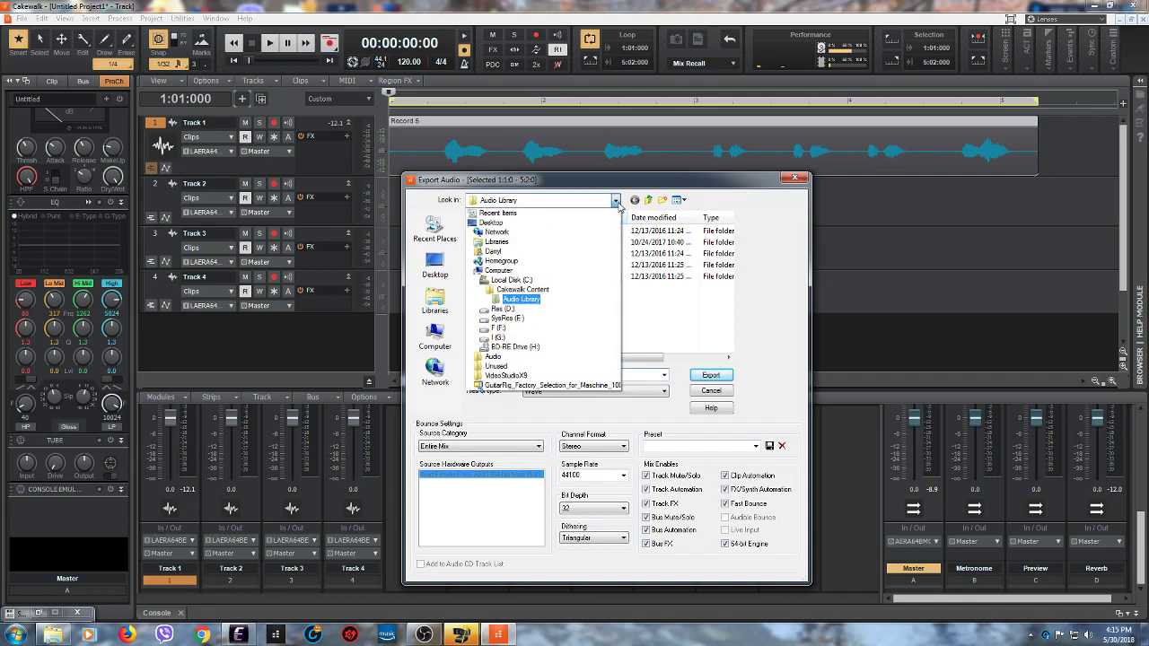
left_click(581, 338)
left_click_drag(727, 227, 728, 280)
double_click(600, 303)
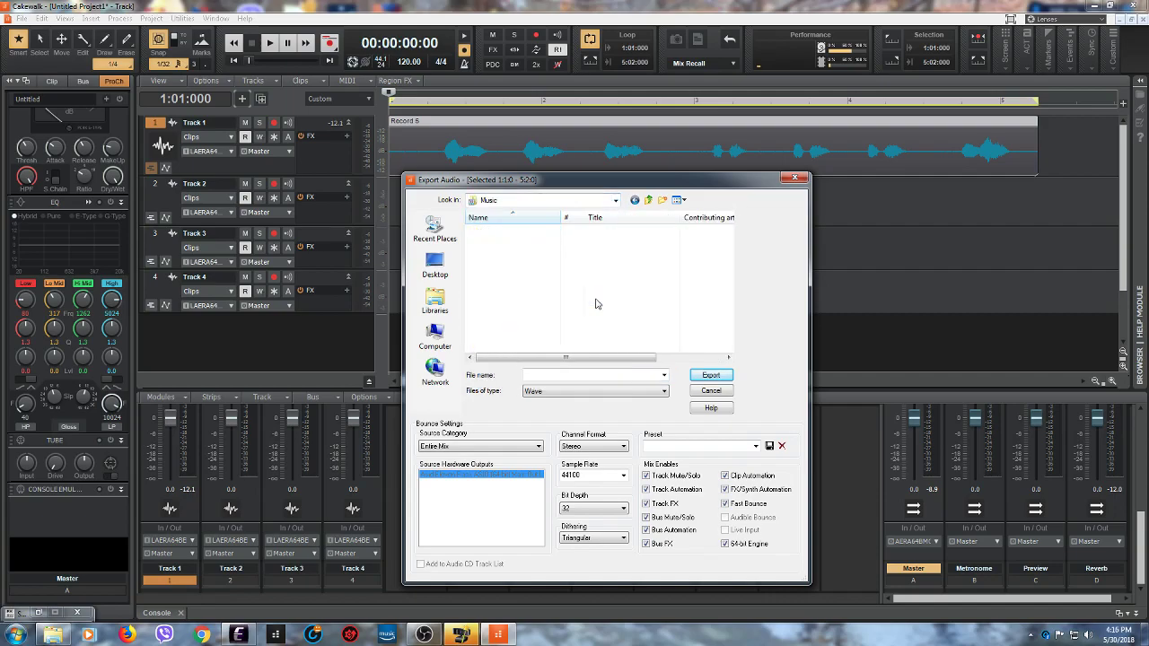
mouse_move(727, 226)
left_mouse_down()
mouse_move(732, 250)
mouse_move(729, 226)
left_mouse_up()
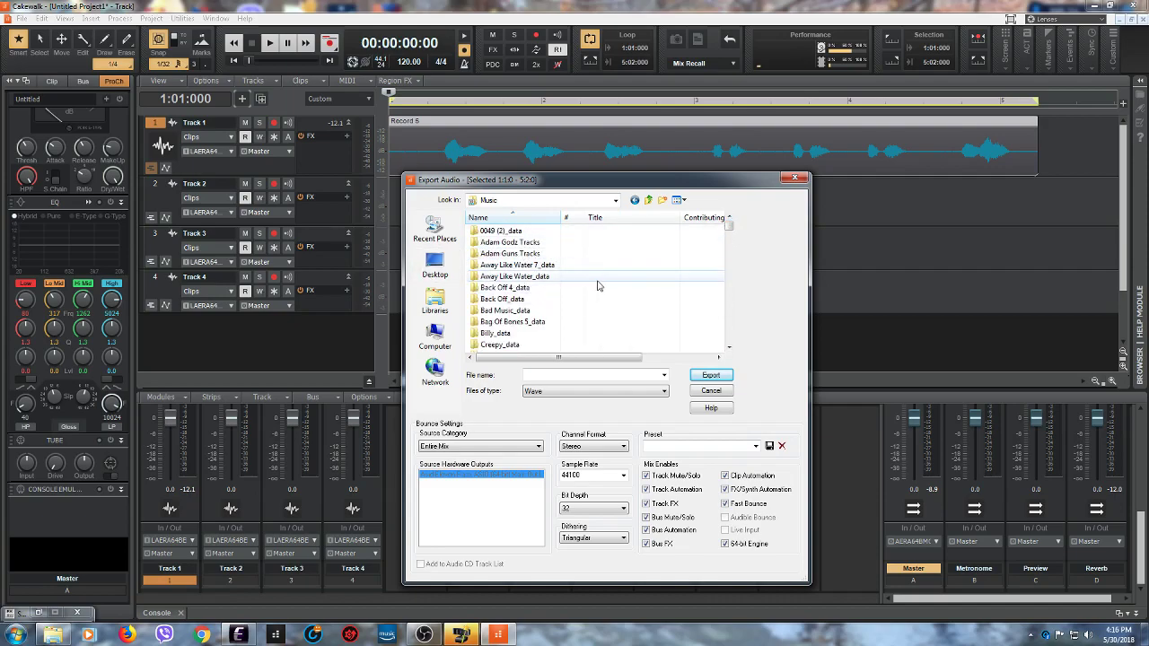
Step: Name the export file Audio Test 1 and set its bit depth to 16
left_click(547, 375)
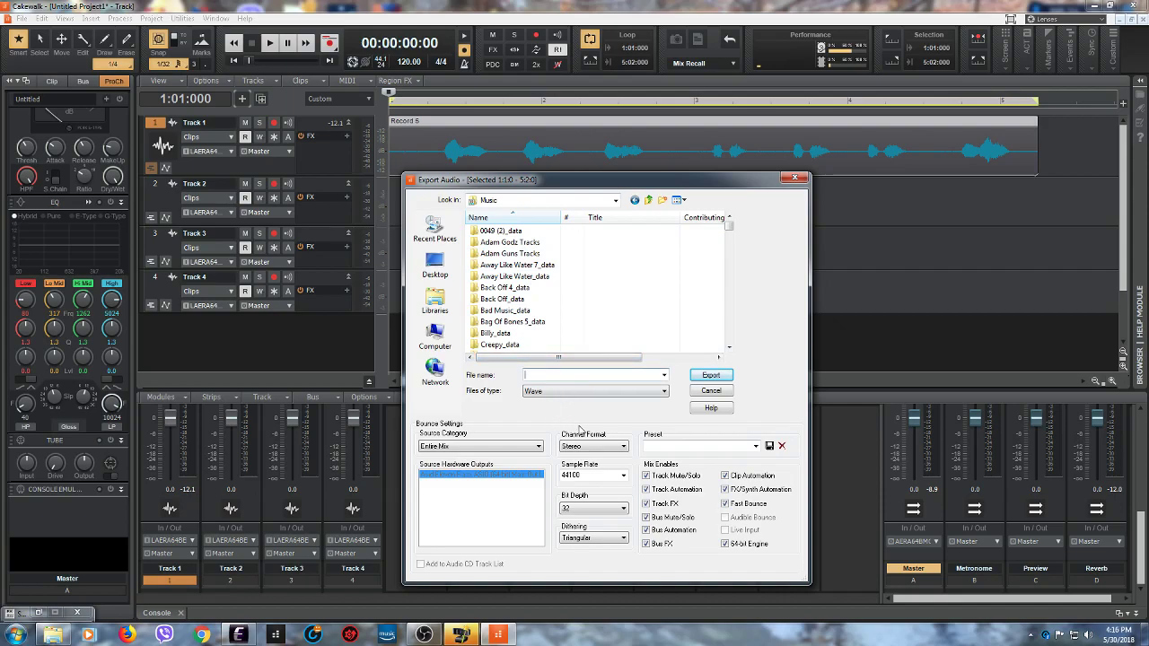
type("Audio ")
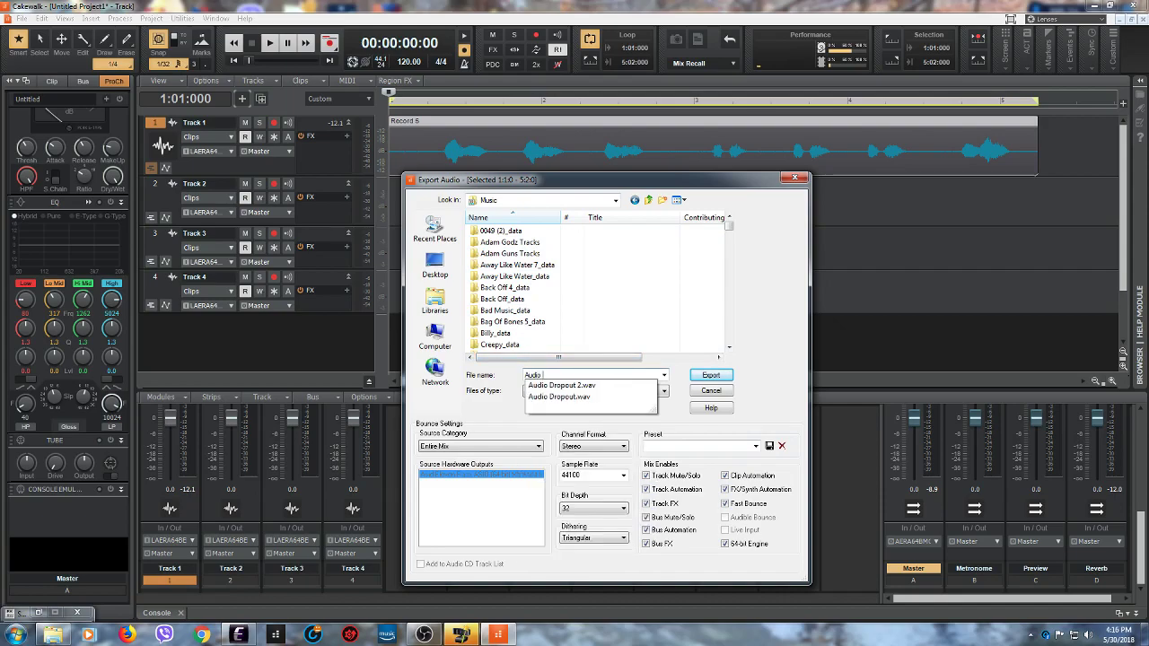
type("Test 1")
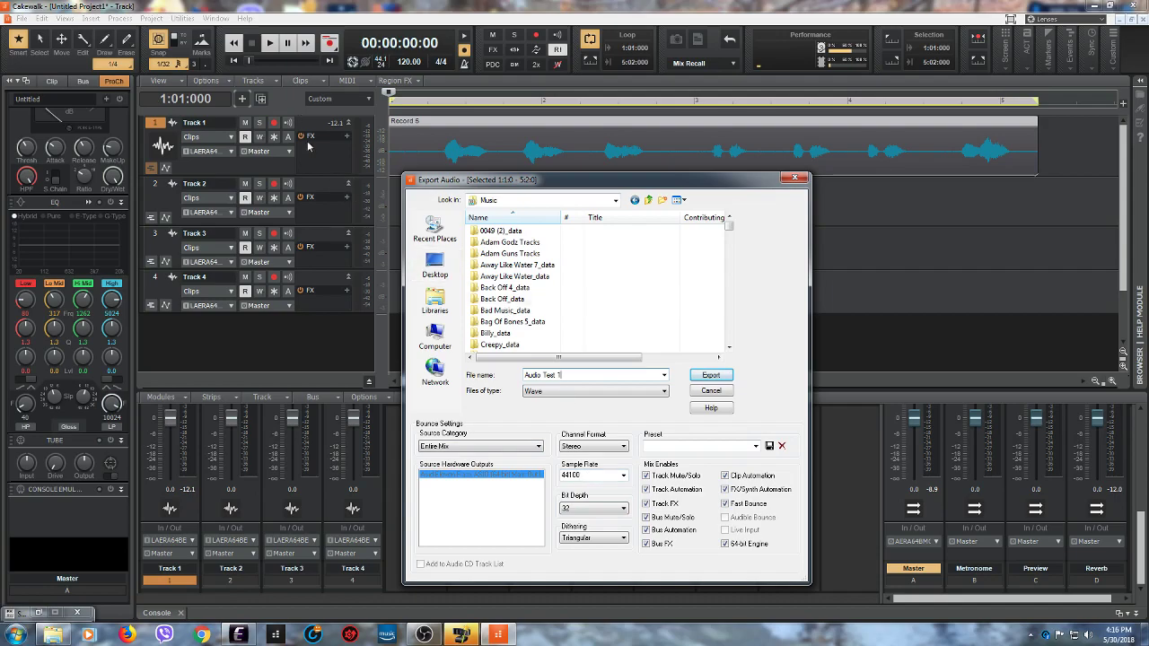
left_click(618, 508)
left_click(583, 519)
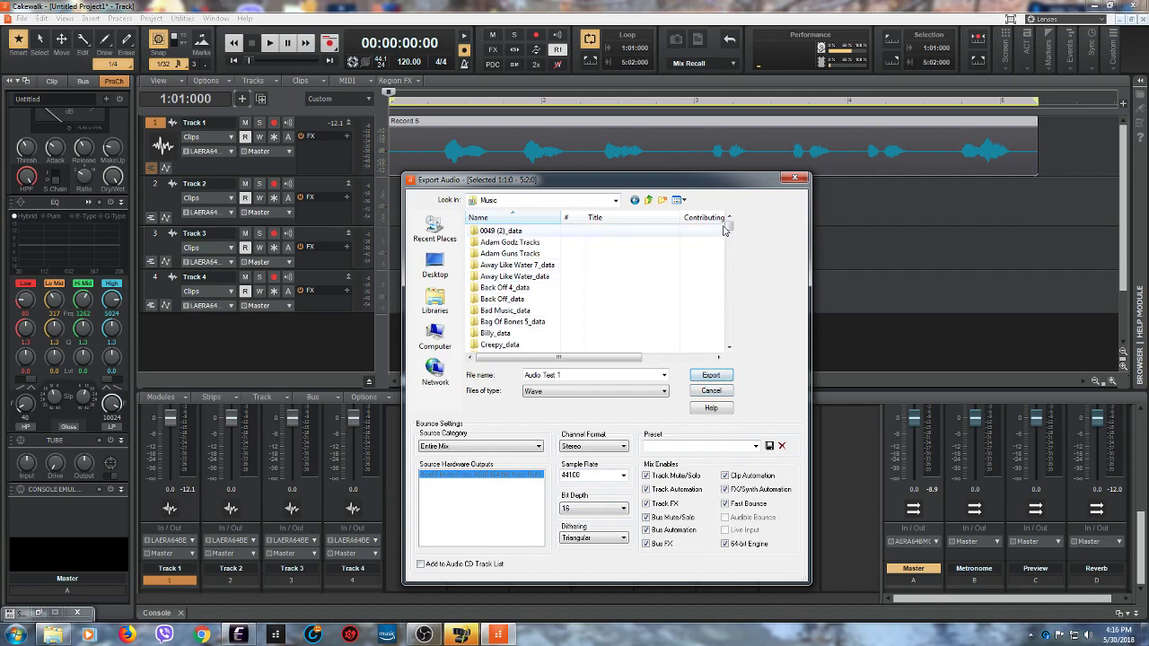
Step: Browse the files in the Music folder and briefly bring up the File Explorer window
left_click_drag(729, 225, 730, 232)
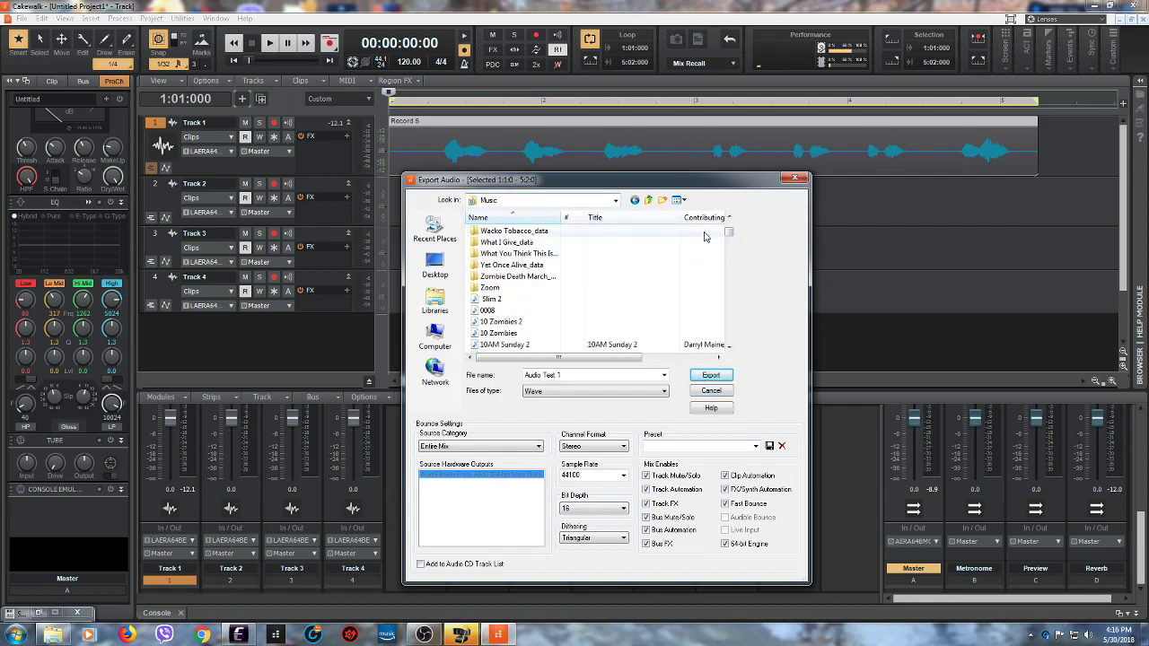
scroll(537, 328, "up", 5)
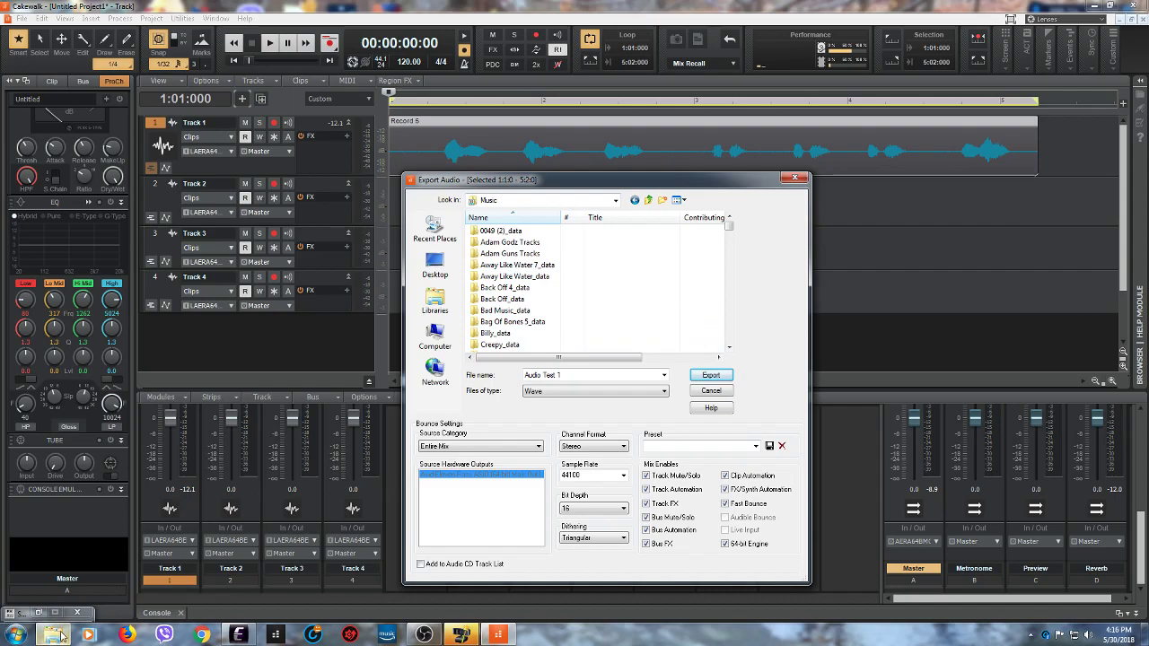
mouse_move(57, 634)
left_click(83, 591)
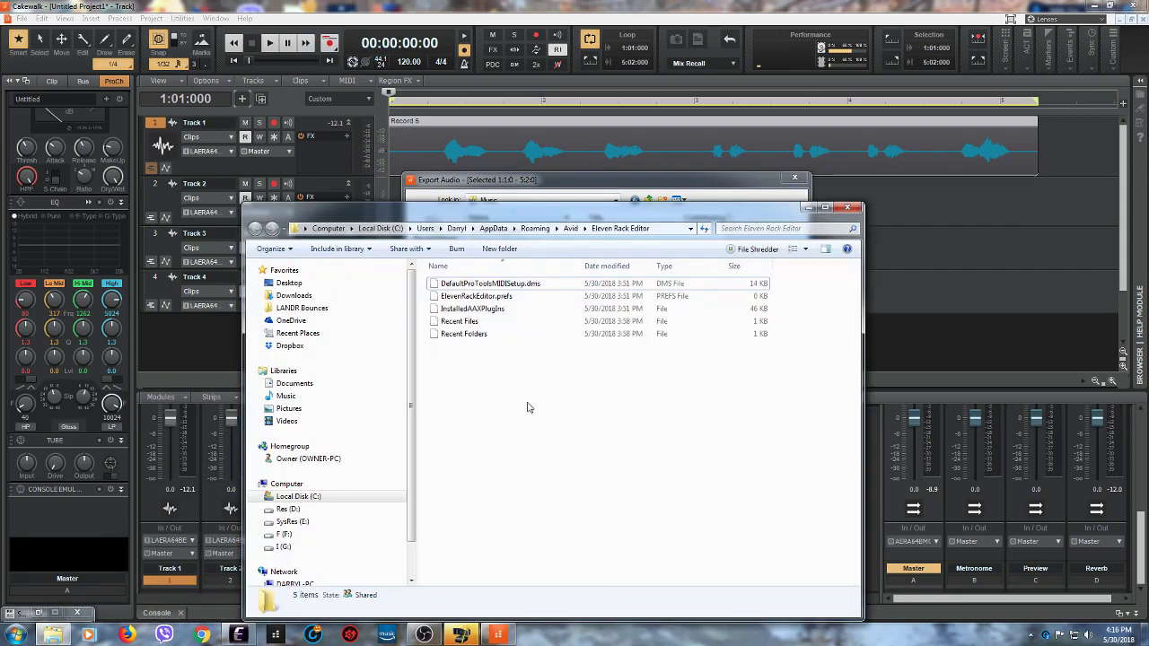
left_click(808, 208)
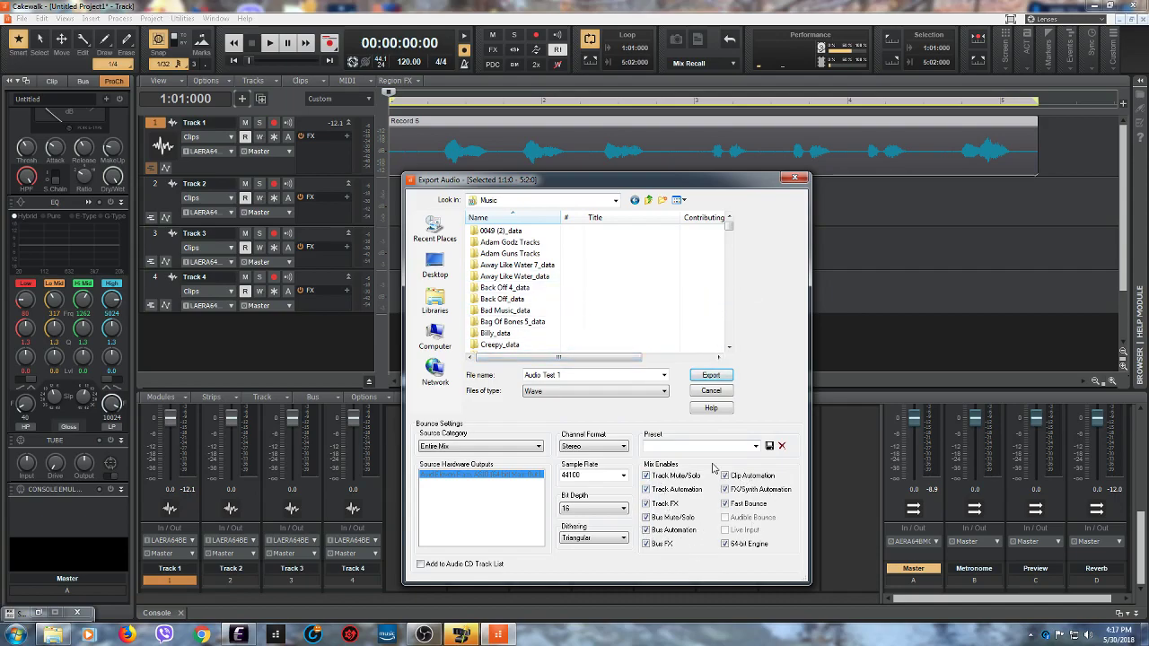
Step: Review the dithering, channel format and file type options, keeping Stereo and Wave, and close the export dialog without exporting
left_click(625, 538)
left_click(625, 538)
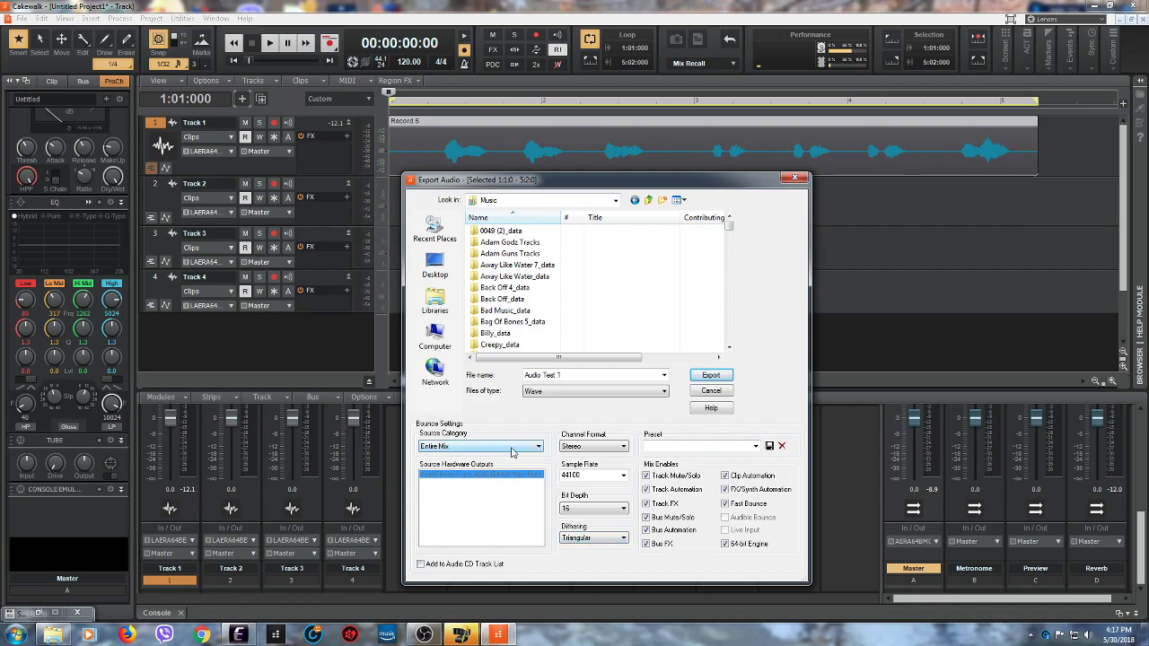
left_click(609, 448)
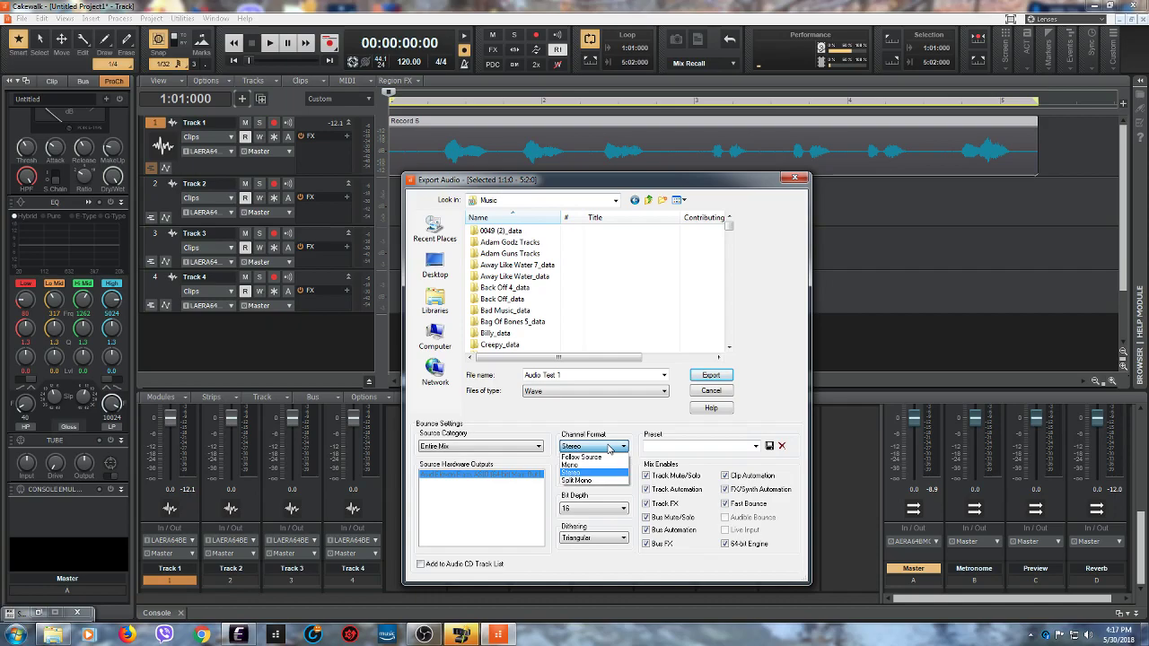
left_click(609, 448)
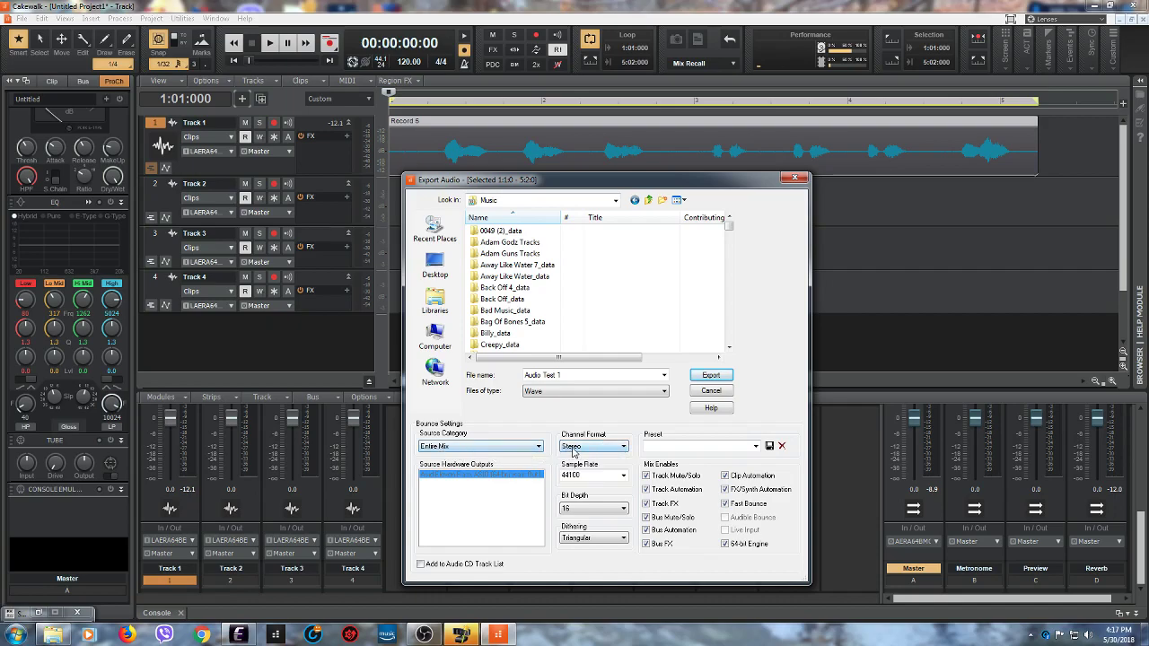
left_click(665, 393)
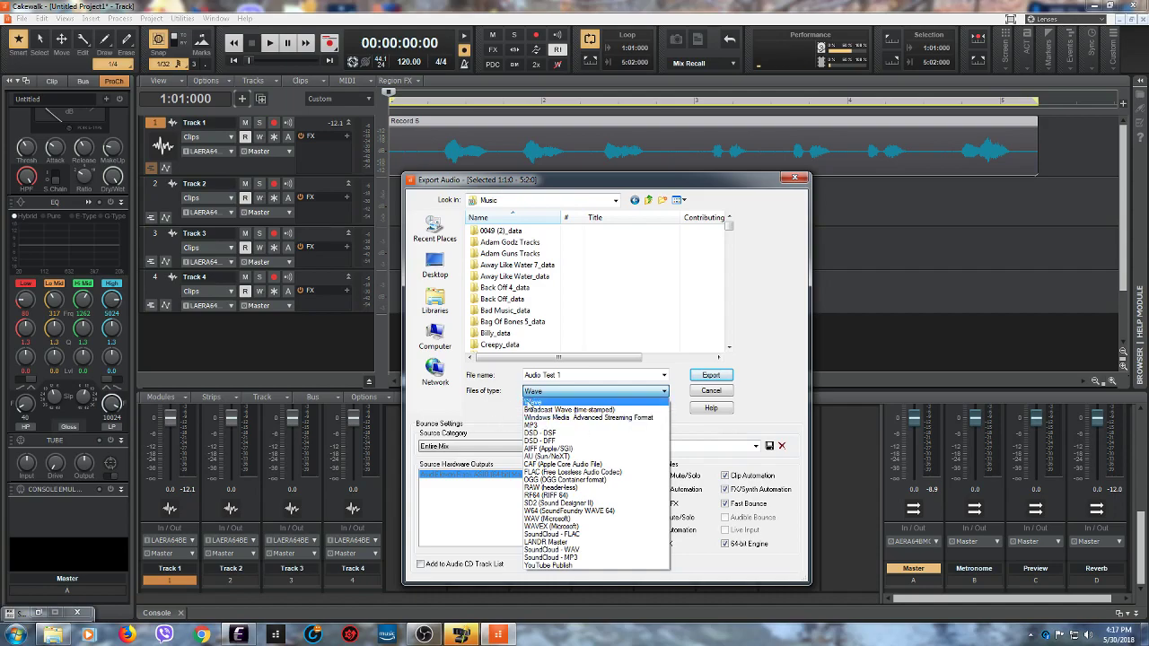
left_click(534, 402)
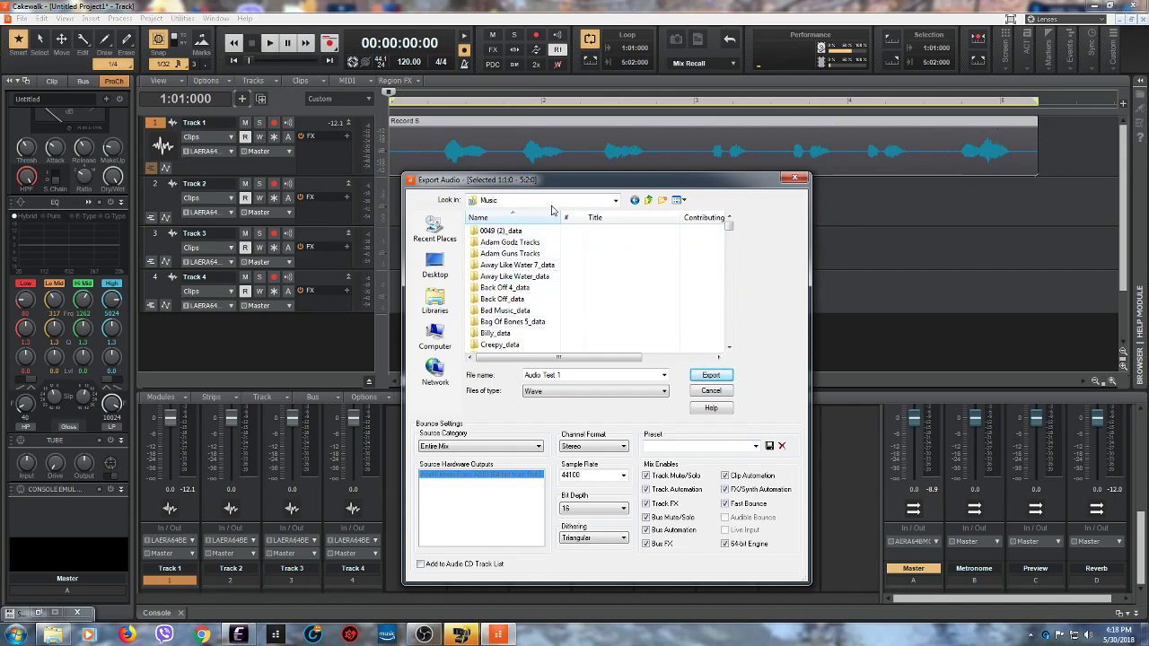
left_click(795, 178)
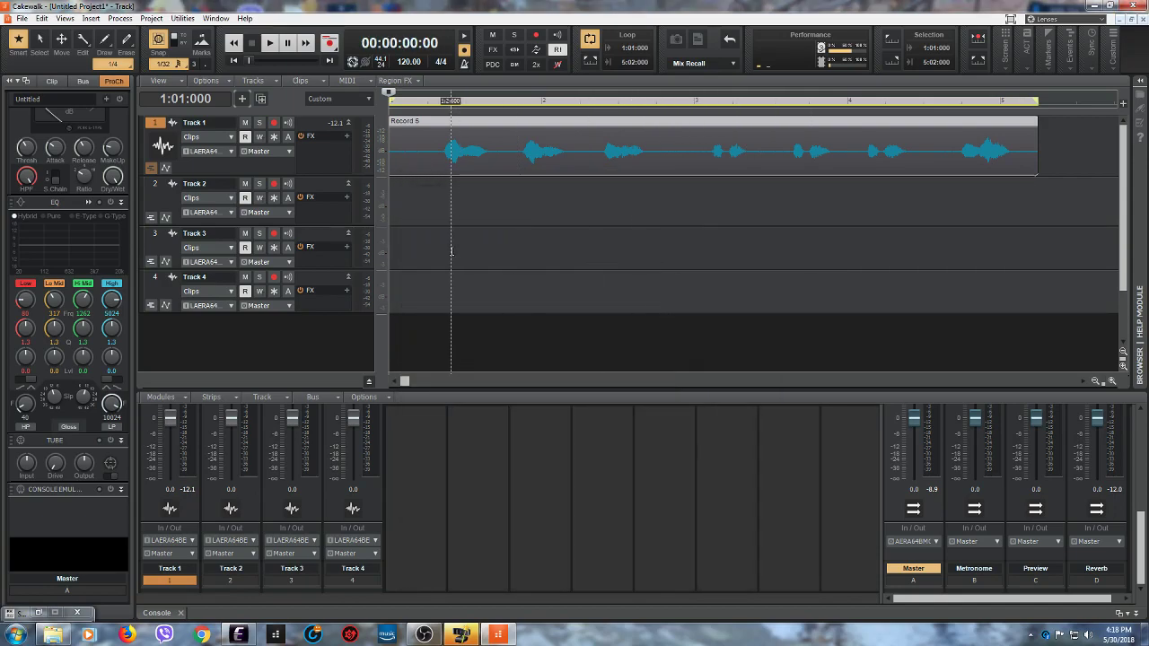
left_click(426, 635)
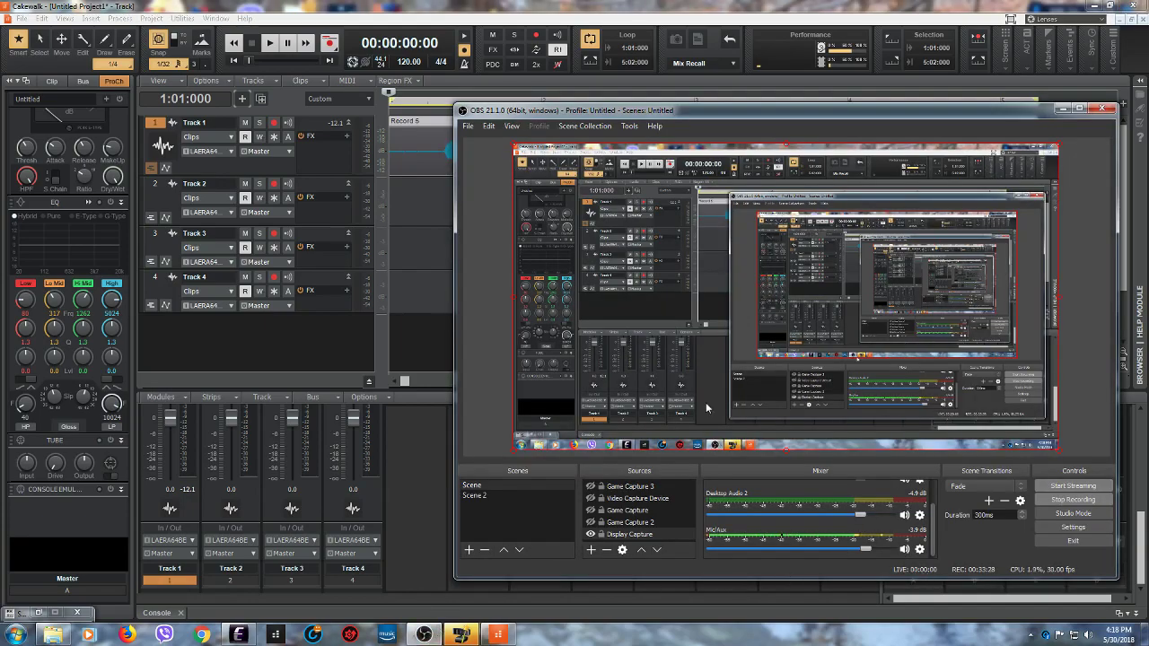
left_click_drag(769, 111, 610, 130)
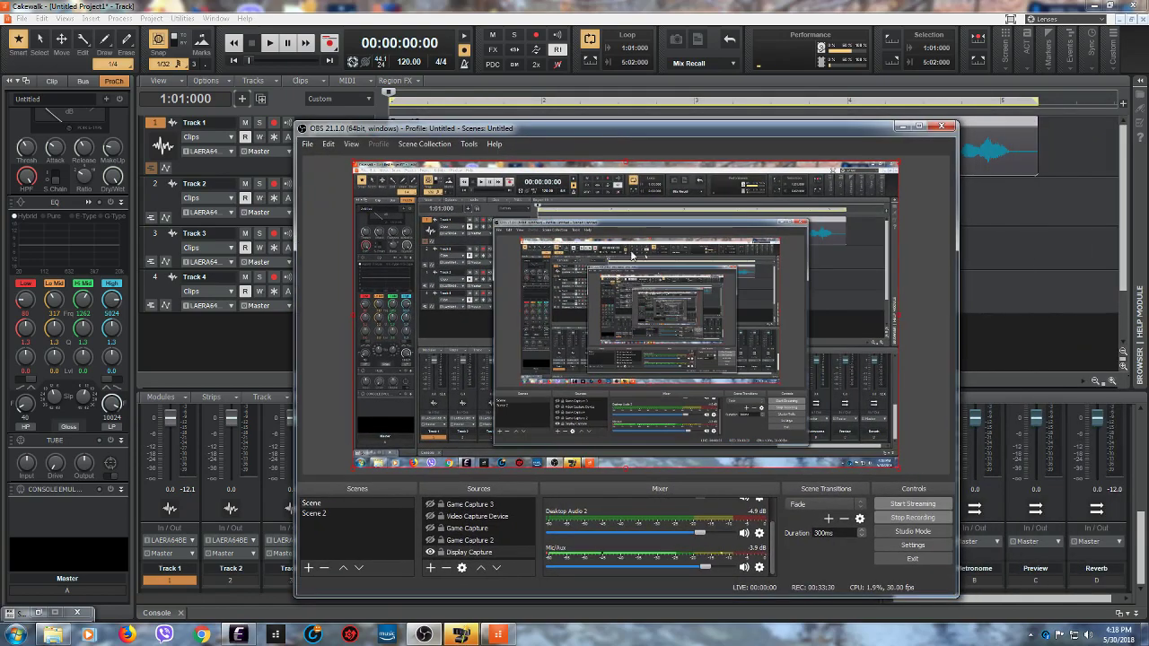